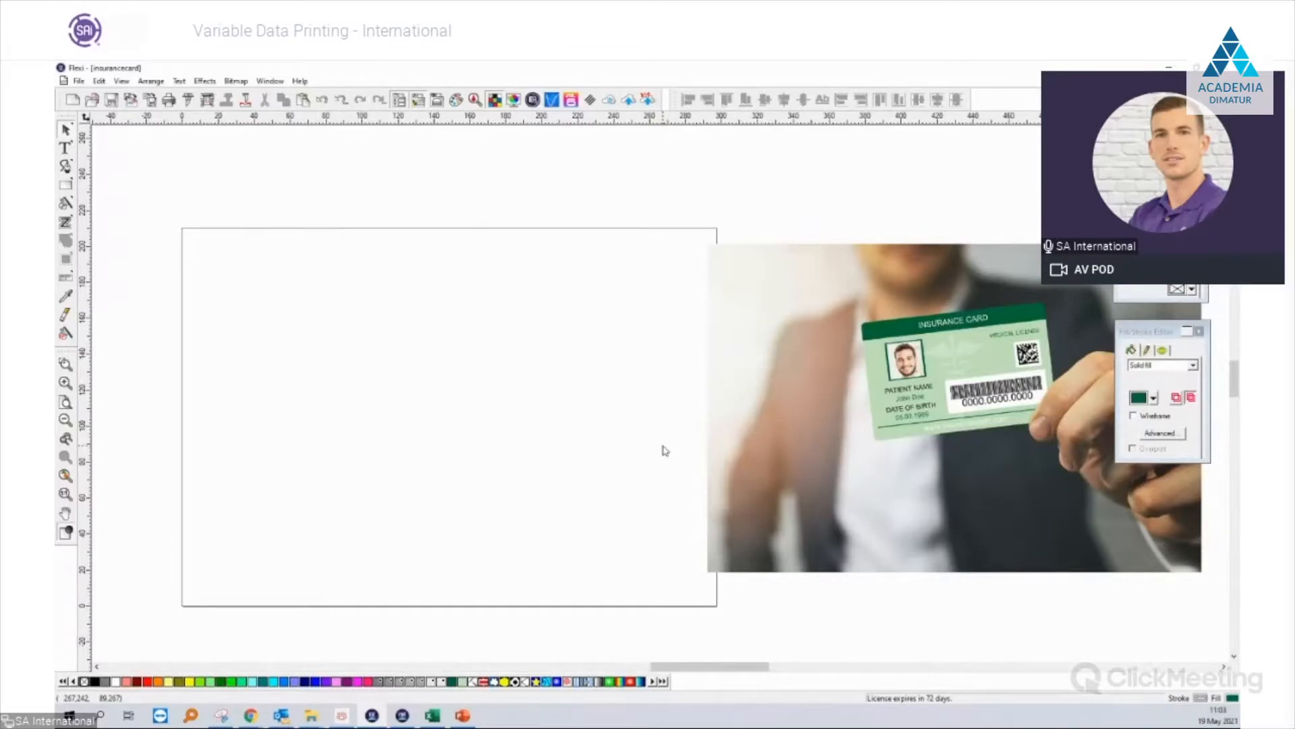
Switch to the Excel workbook and review its name, dateofbirth, data, barcode and img columns.
click(442, 718)
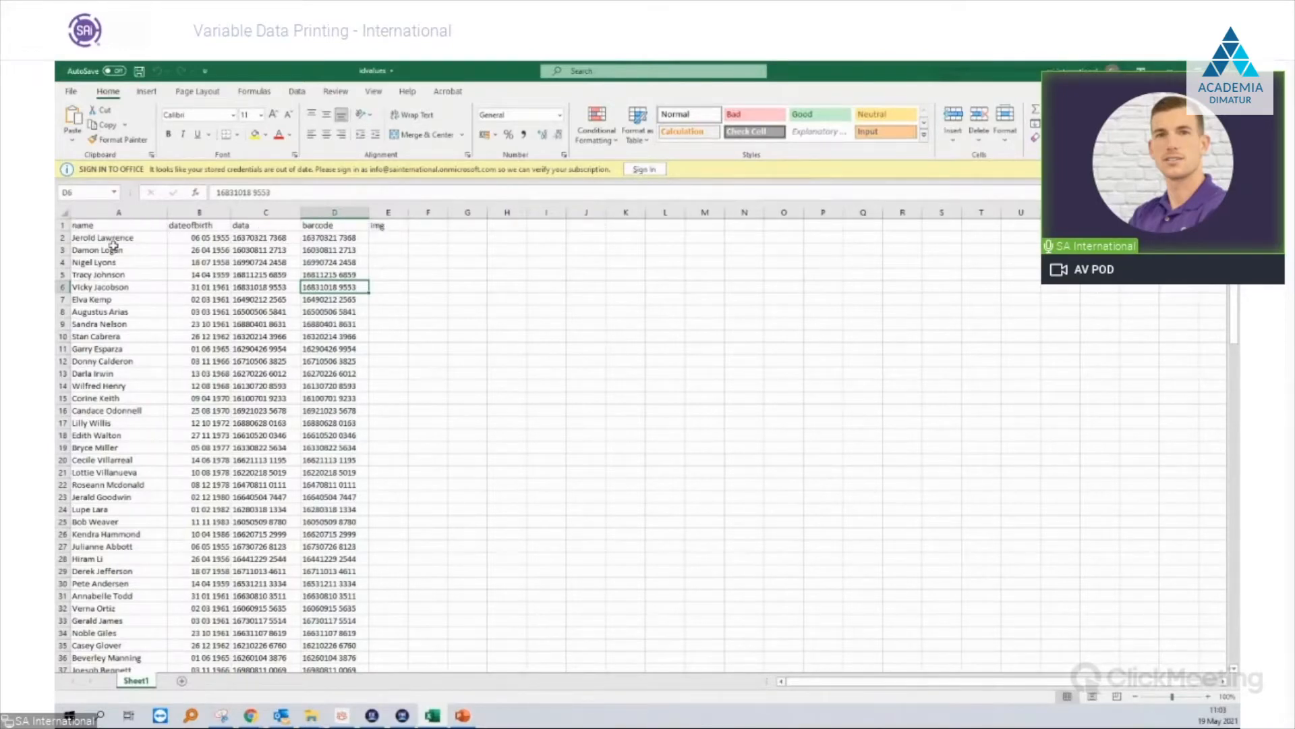
scroll(120, 294, down, 1)
scroll(122, 295, up, 1)
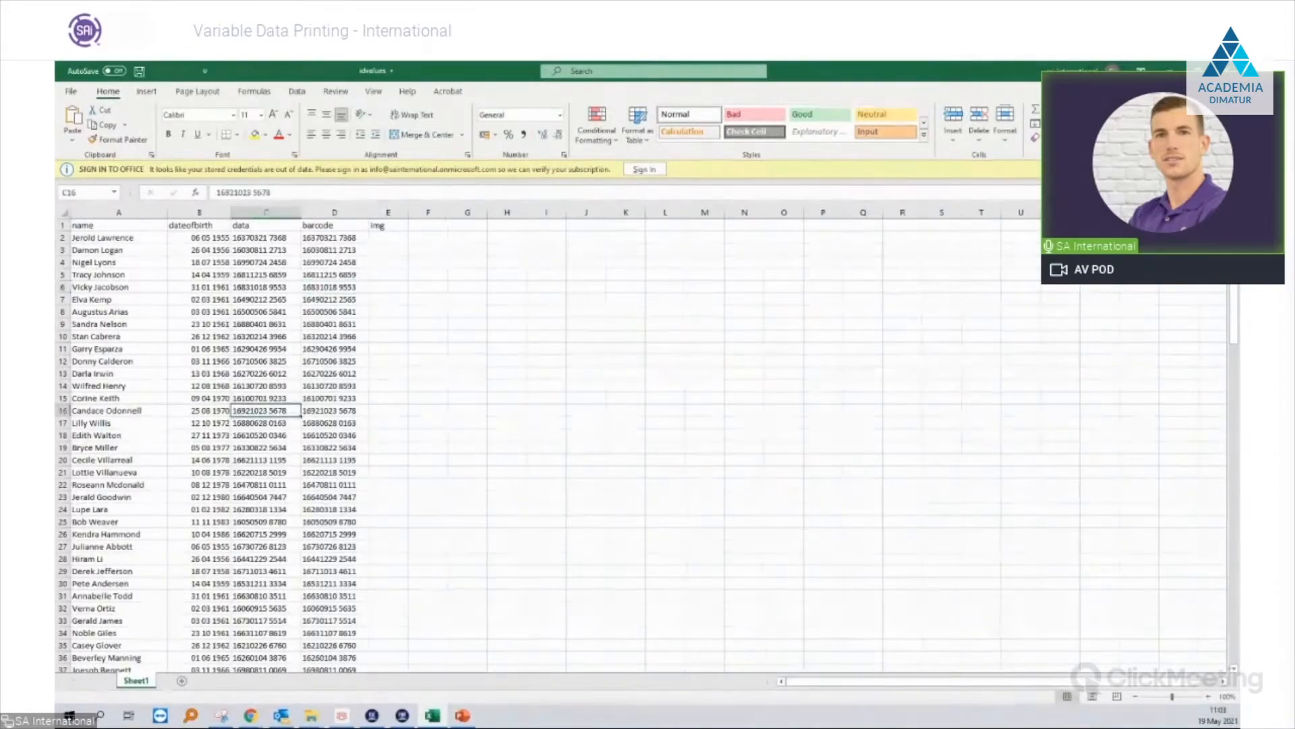
click(1169, 66)
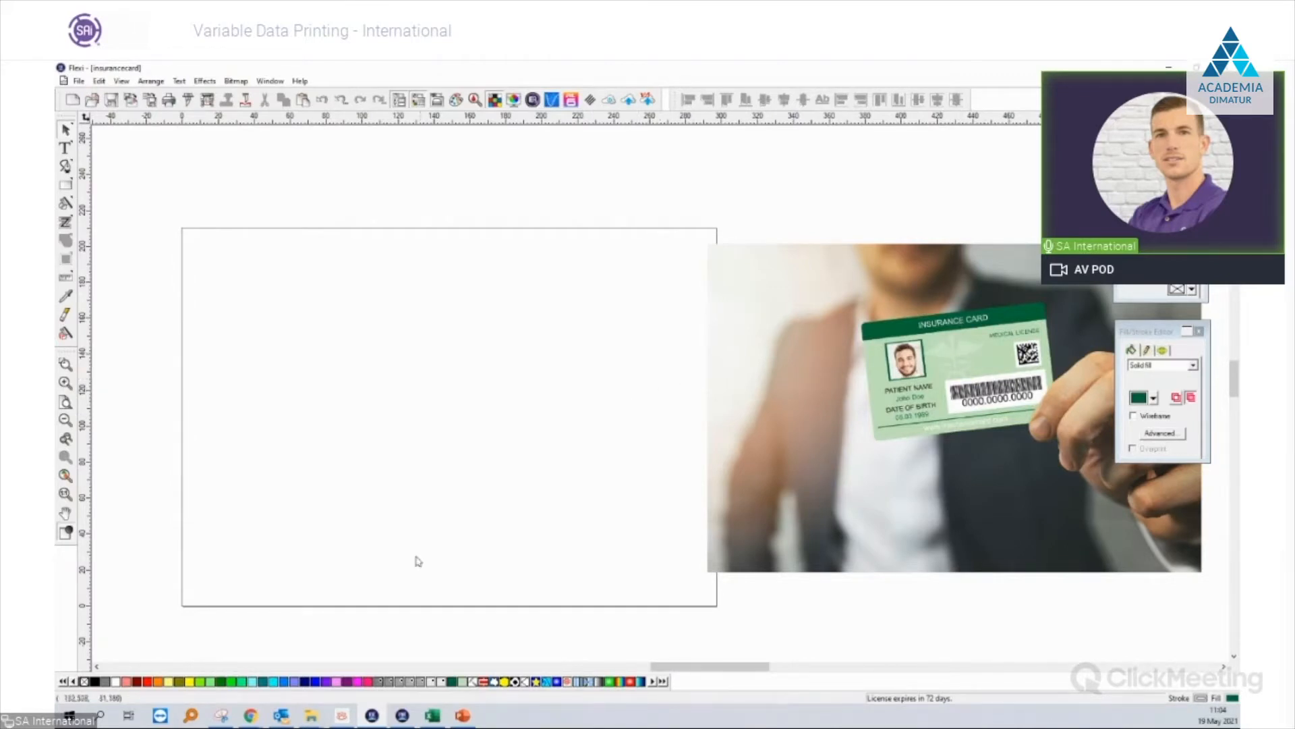
Open the img folder inside content in File Explorer and look through the numbered portrait photos.
click(319, 721)
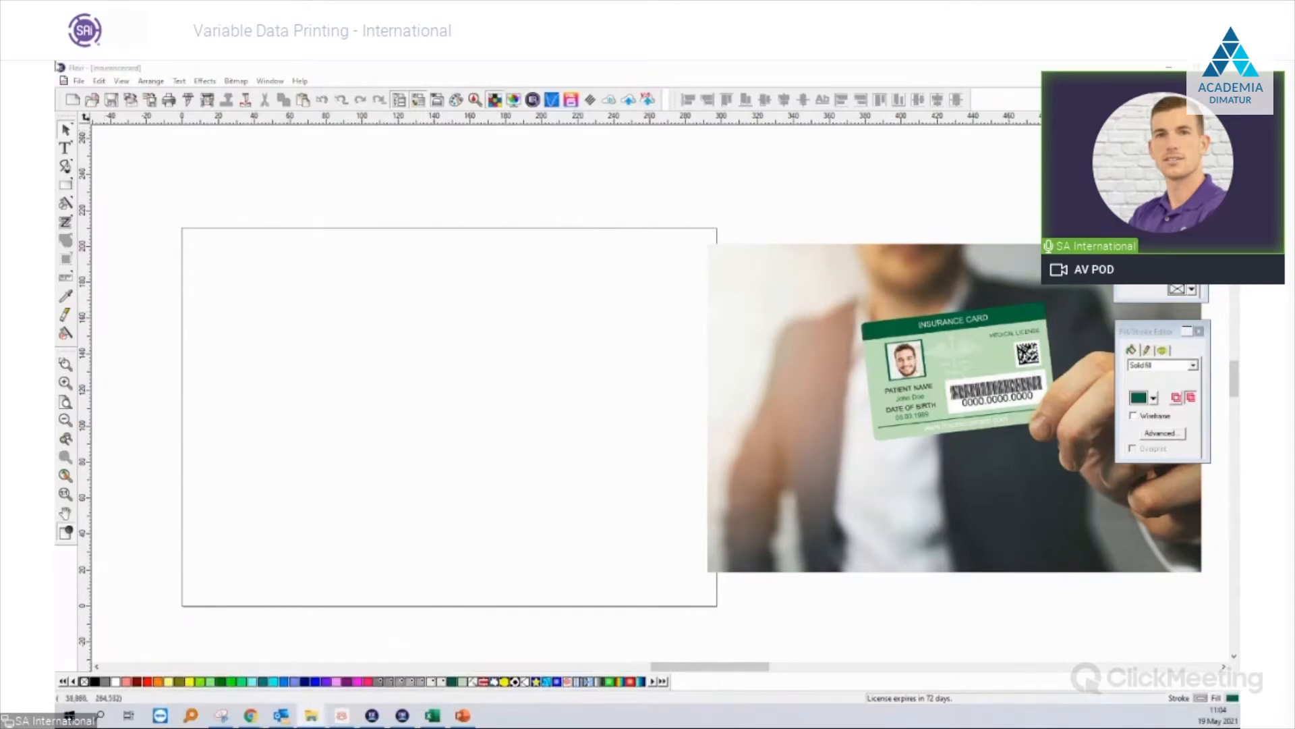
drag(631, 141, 865, 173)
double_click(706, 304)
double_click(696, 310)
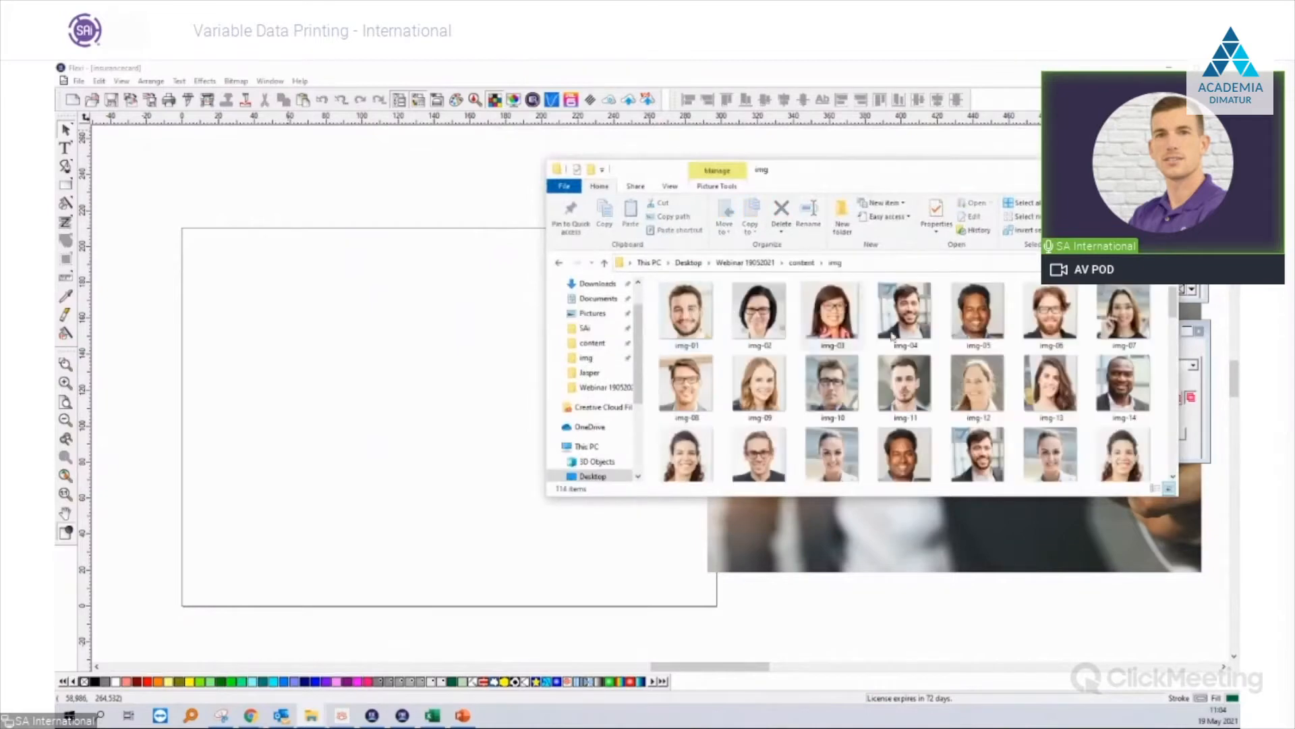
scroll(906, 339, down, 3)
scroll(906, 339, down, 7)
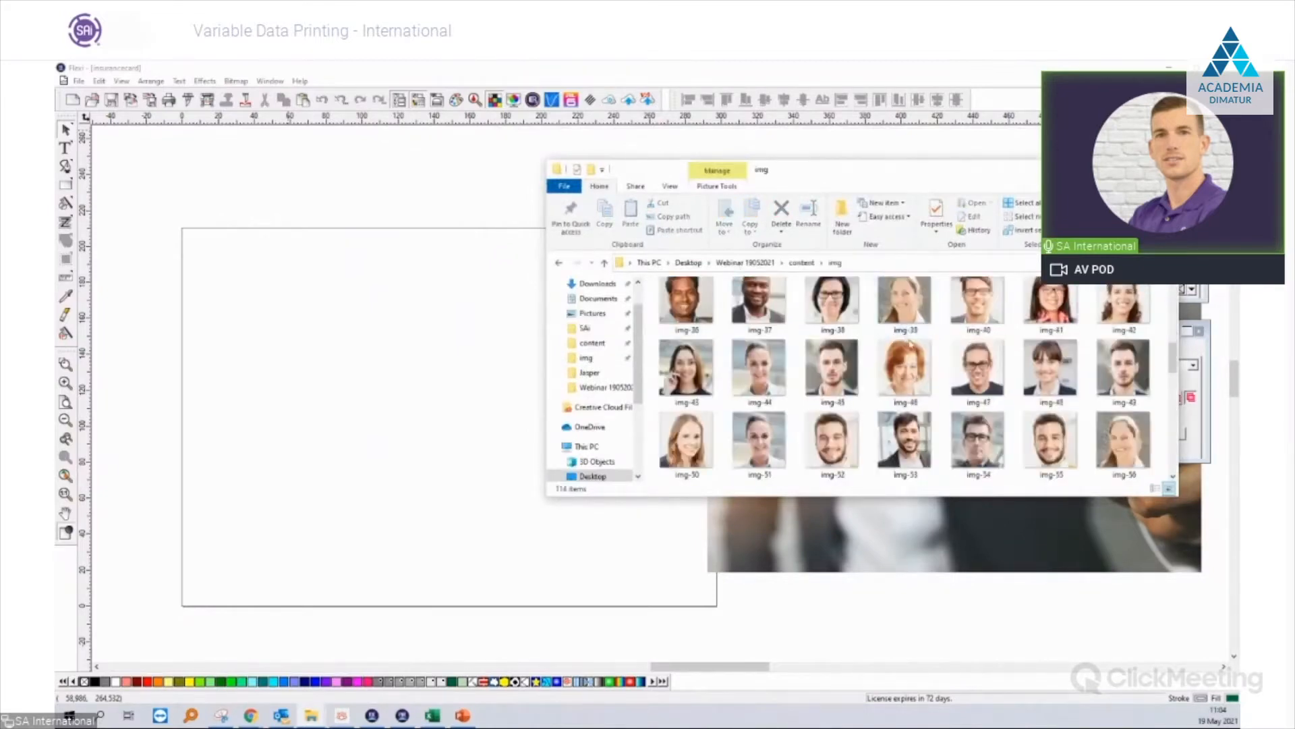
scroll(936, 382, down, 6)
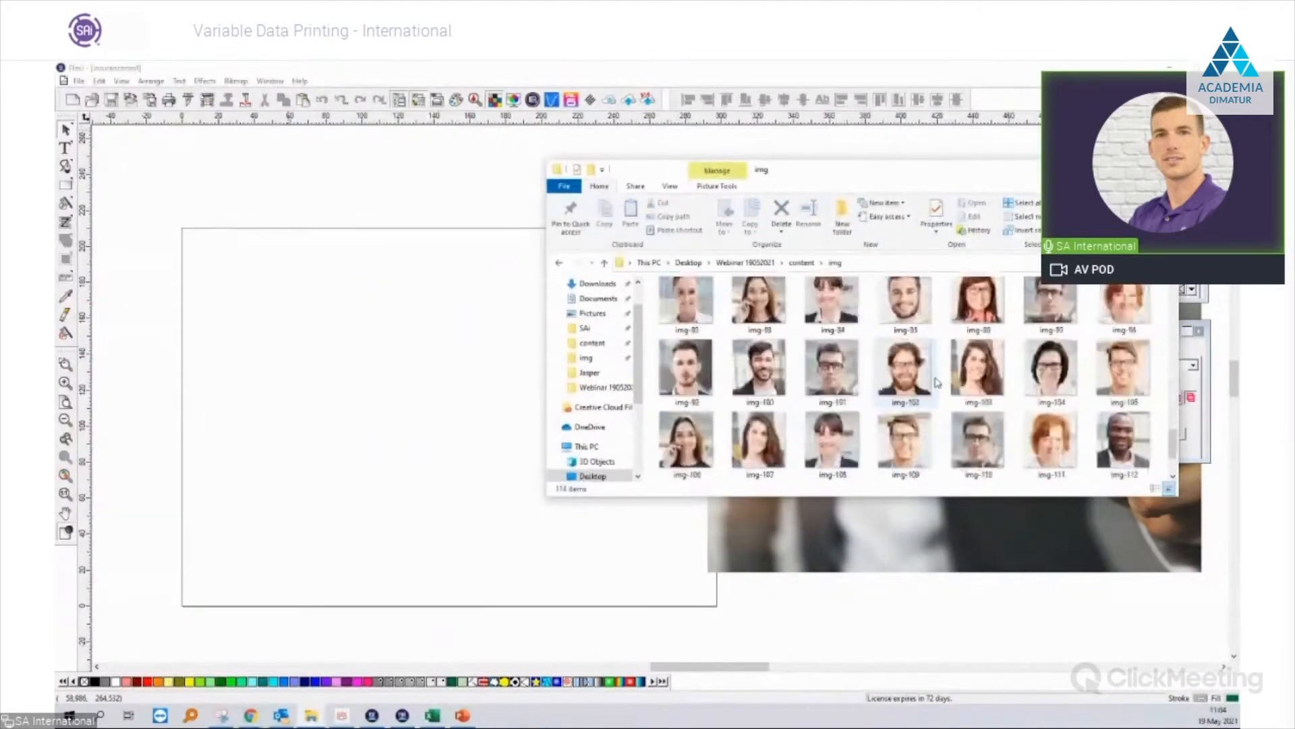
scroll(936, 381, up, 1)
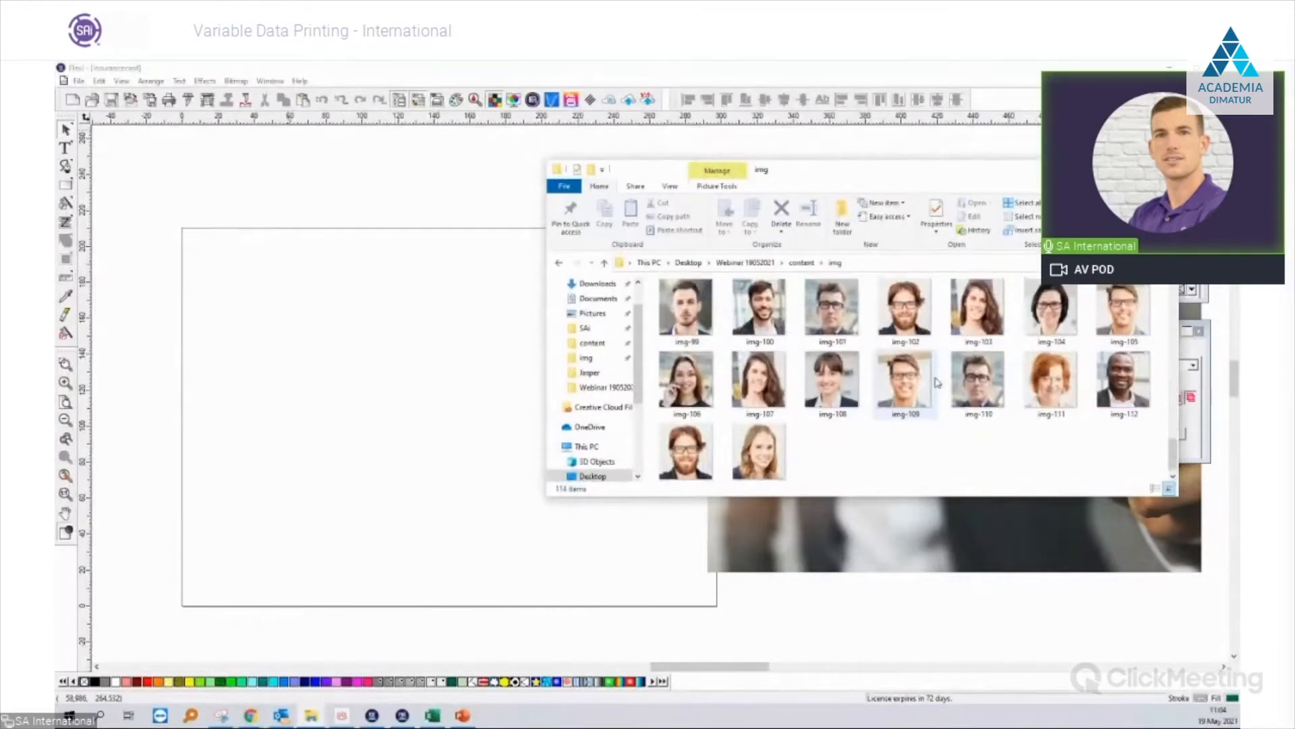
scroll(937, 382, up, 1)
scroll(938, 382, up, 13)
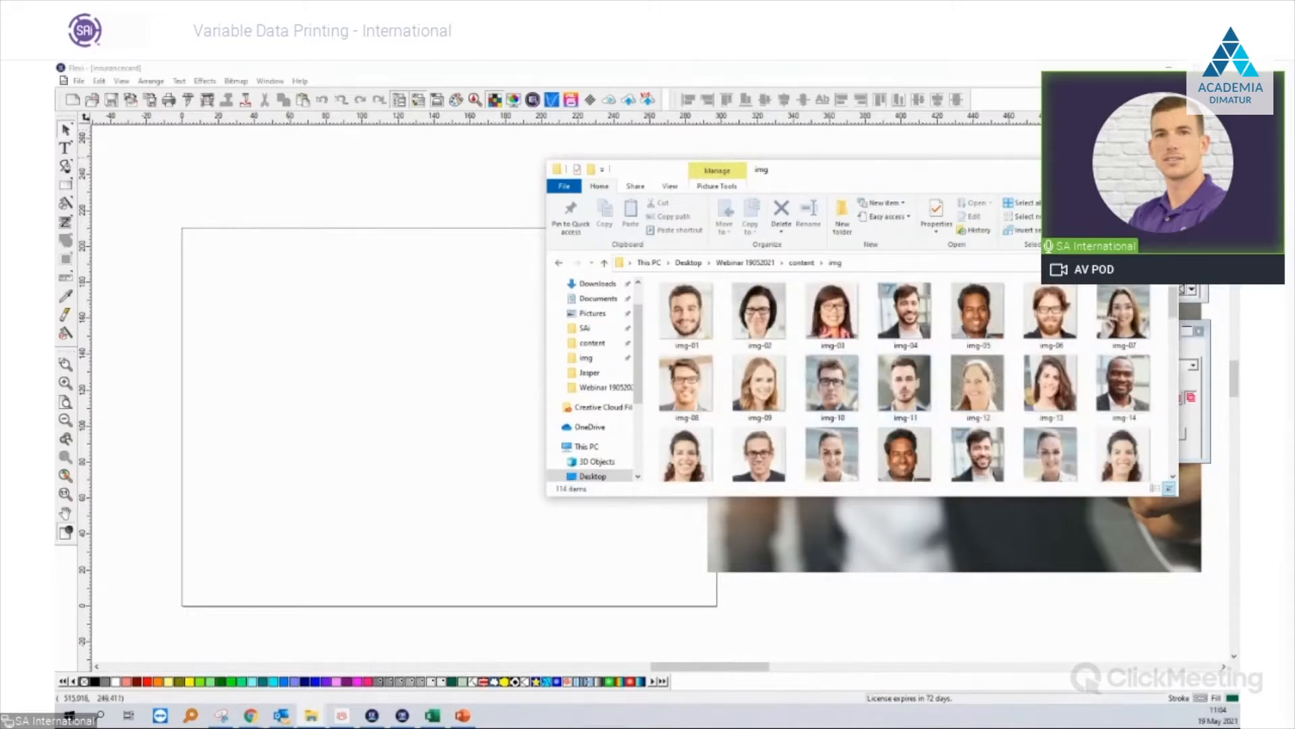
click(428, 457)
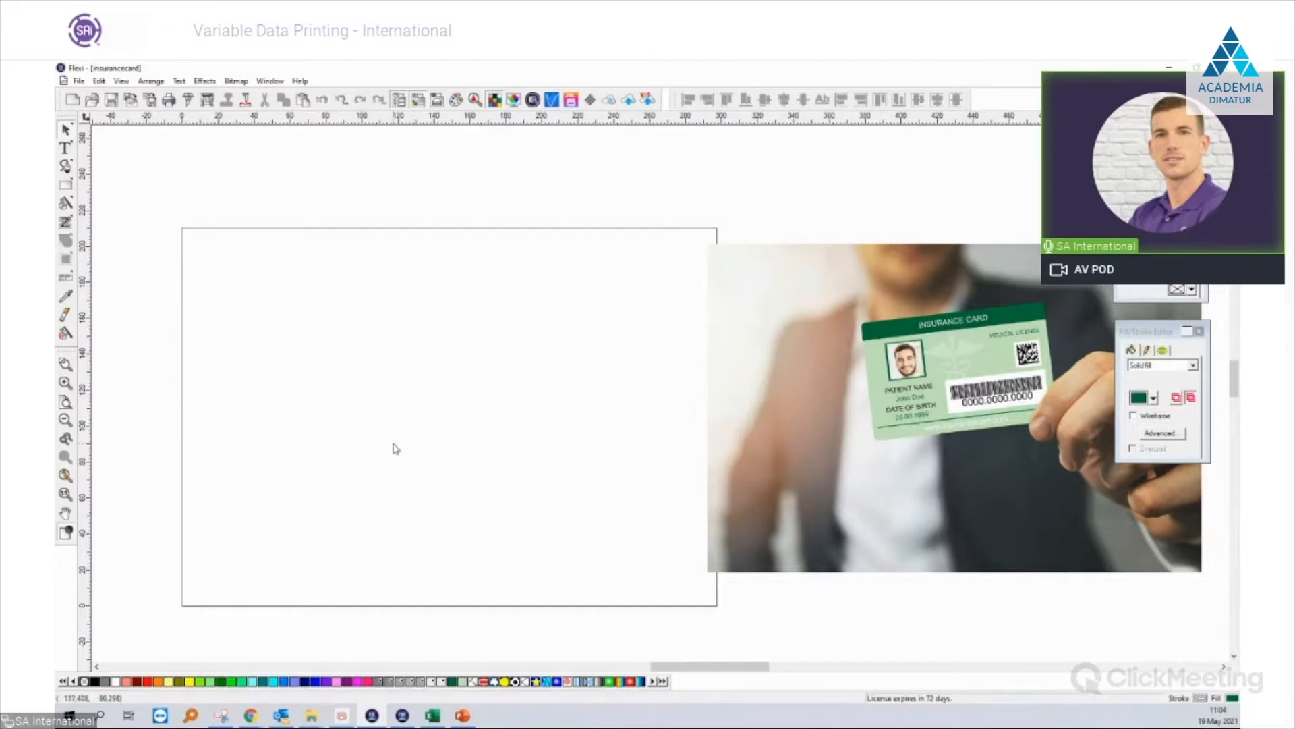
Draw a dark green rectangle about 85 mm wide and 55 mm high on the page as the card base.
drag(1009, 428, 988, 429)
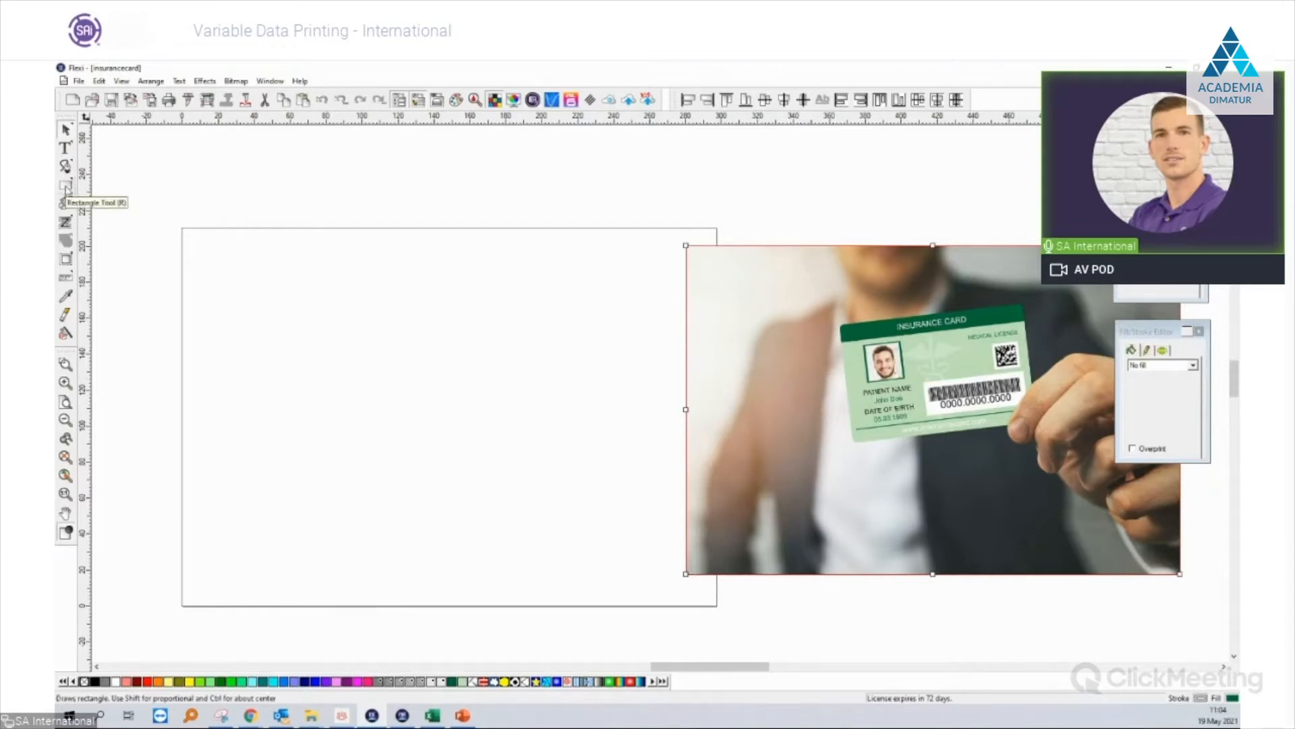
click(65, 187)
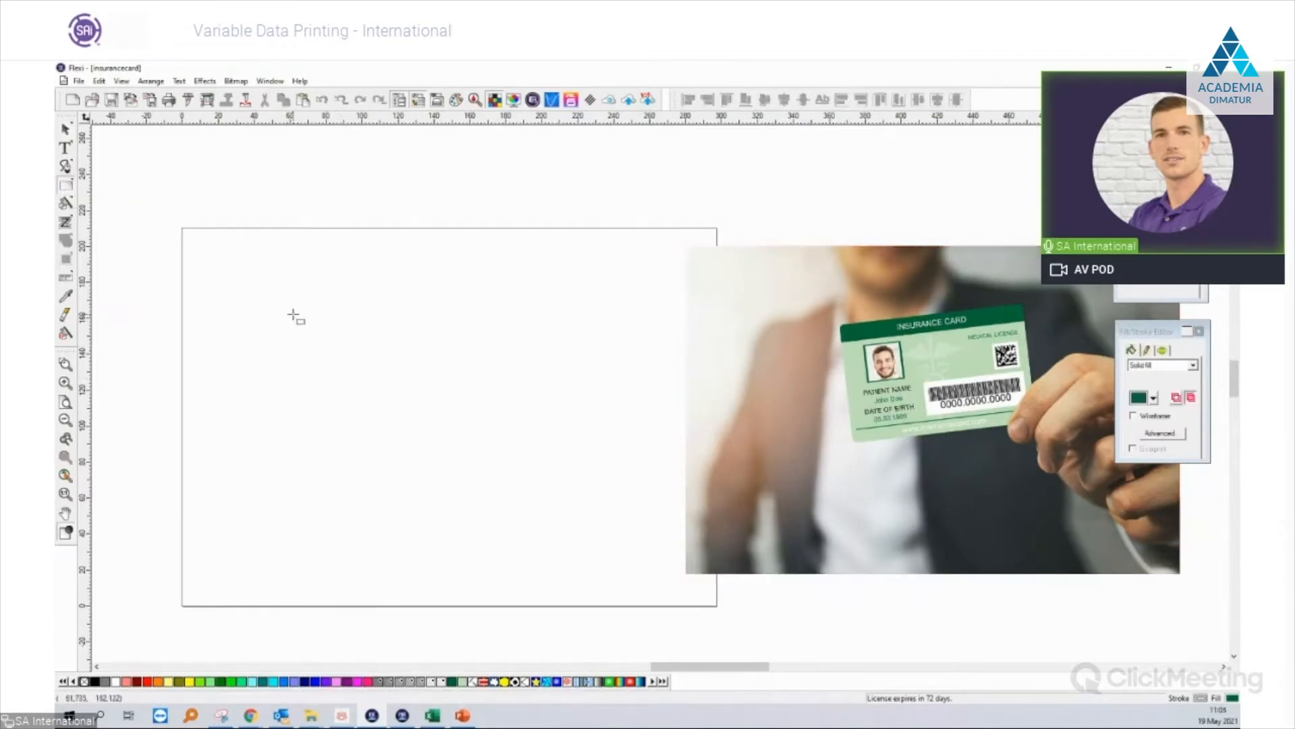
drag(292, 313, 375, 342)
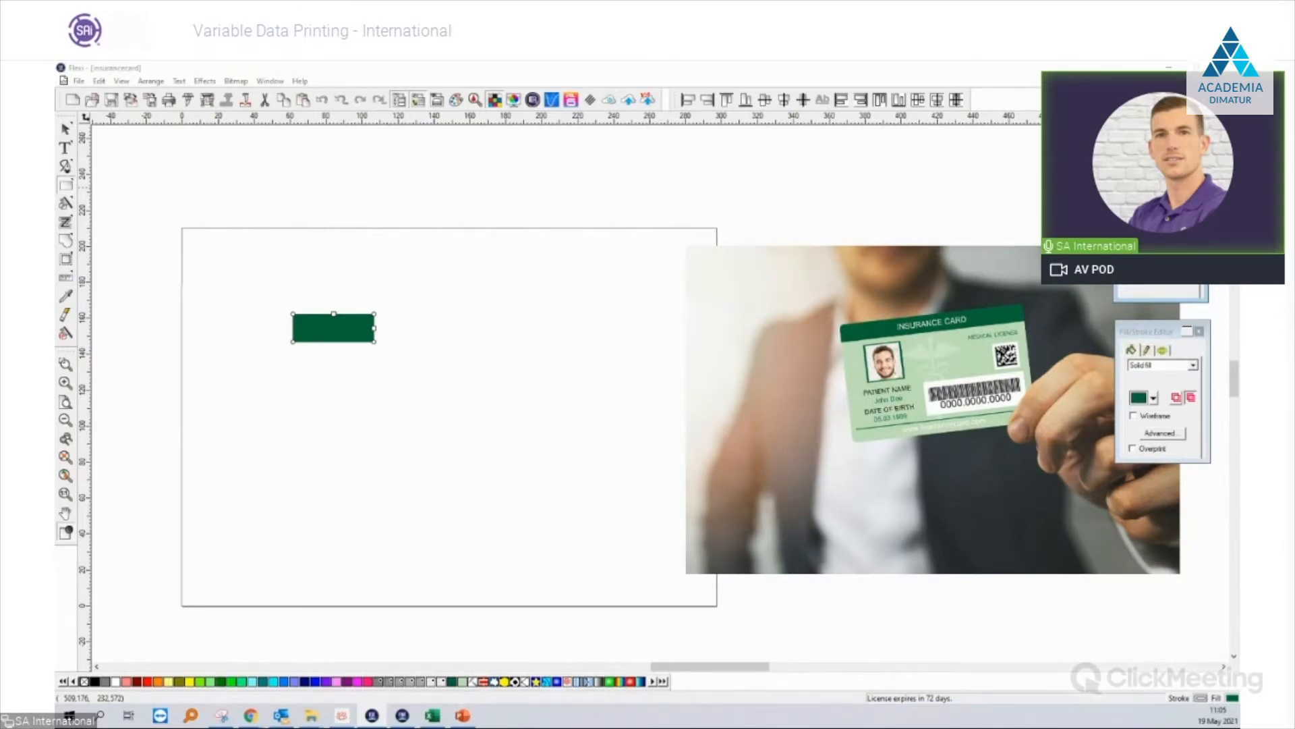
key(Tab)
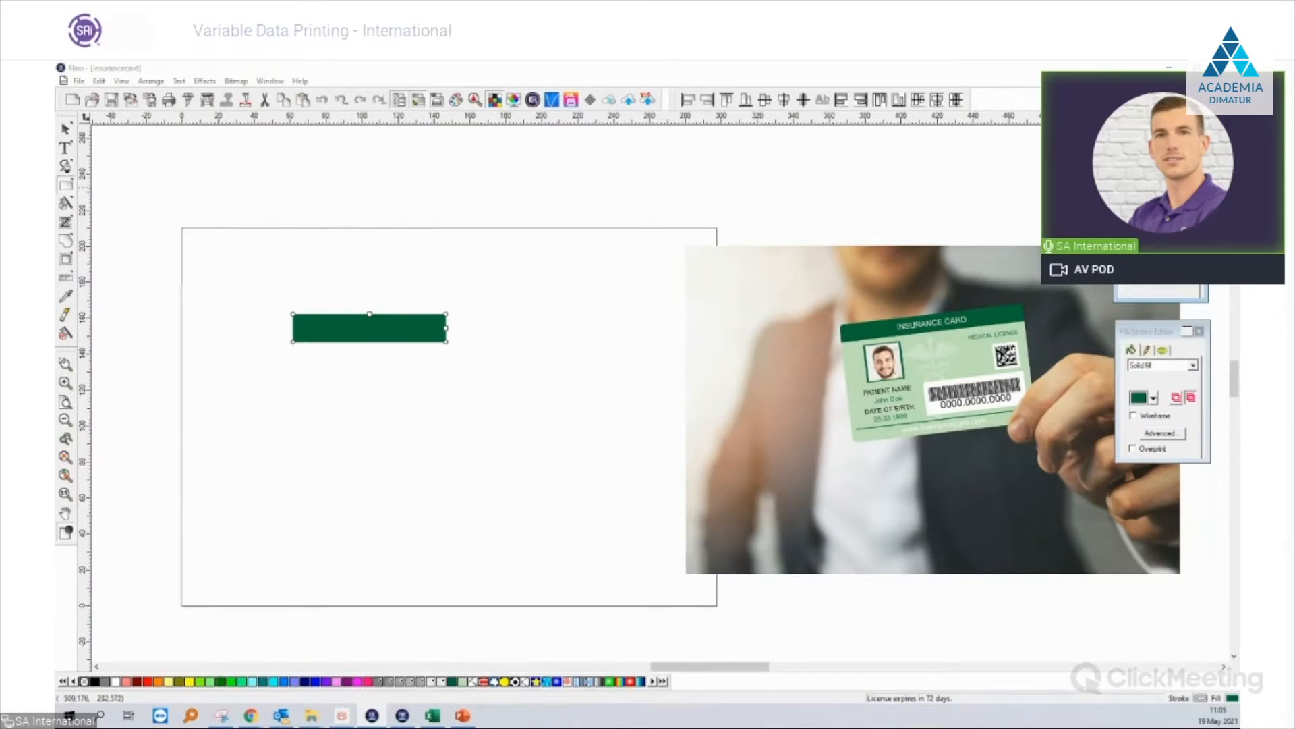
key(Return)
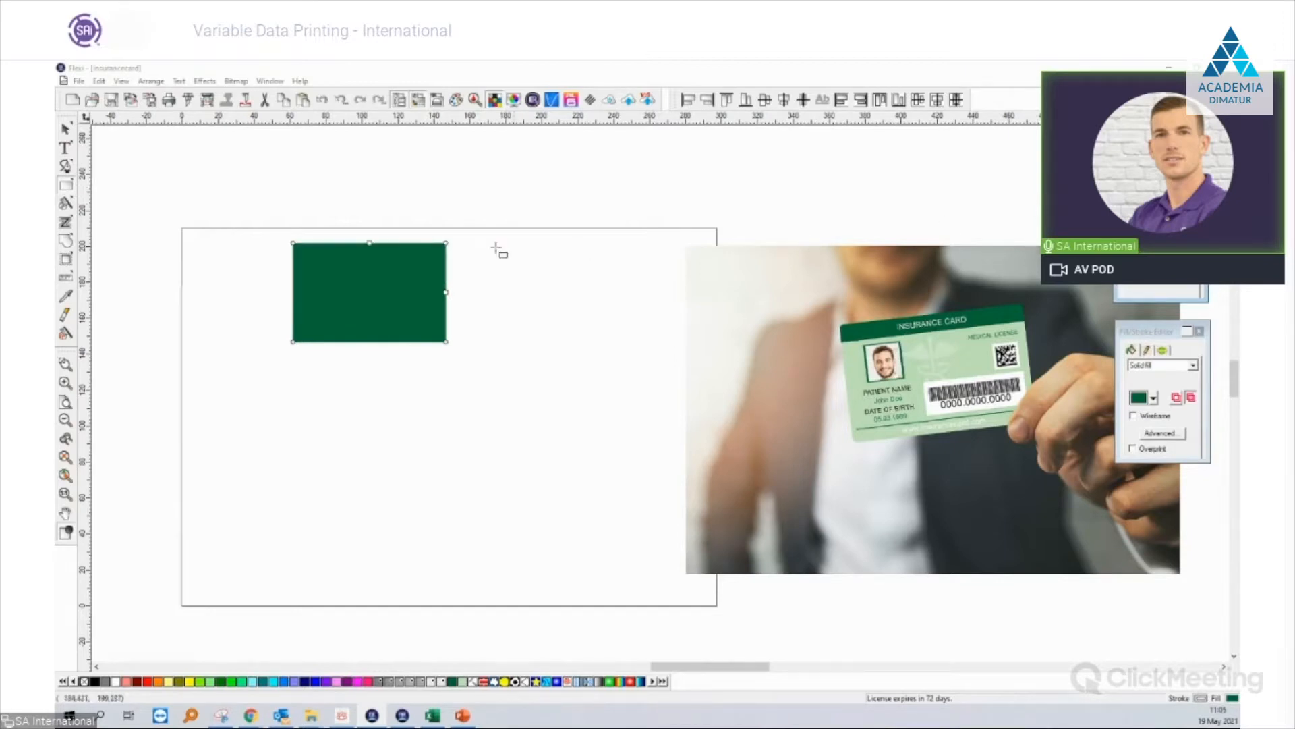
drag(408, 280, 409, 314)
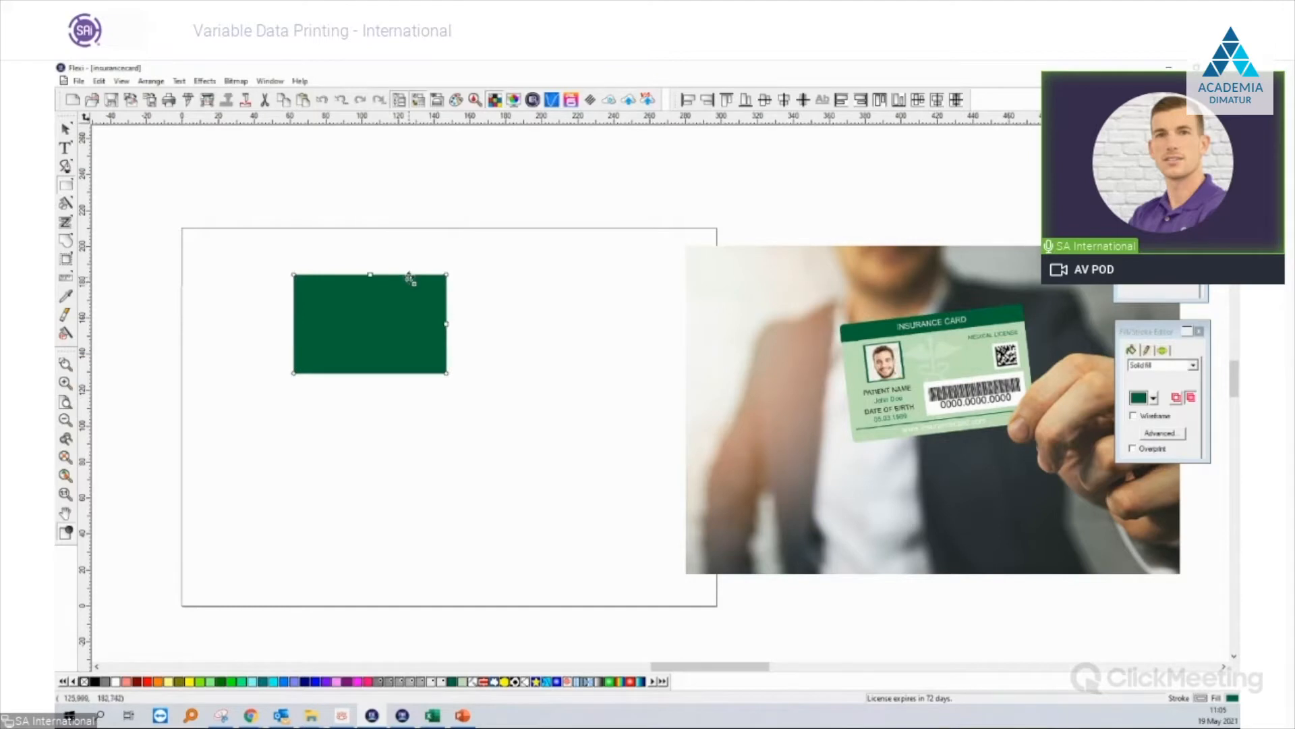
Round all corners of the green rectangle to a radius of about 2 mm and move it slightly lower on the page.
scroll(444, 271, up, 1)
scroll(444, 272, up, 8)
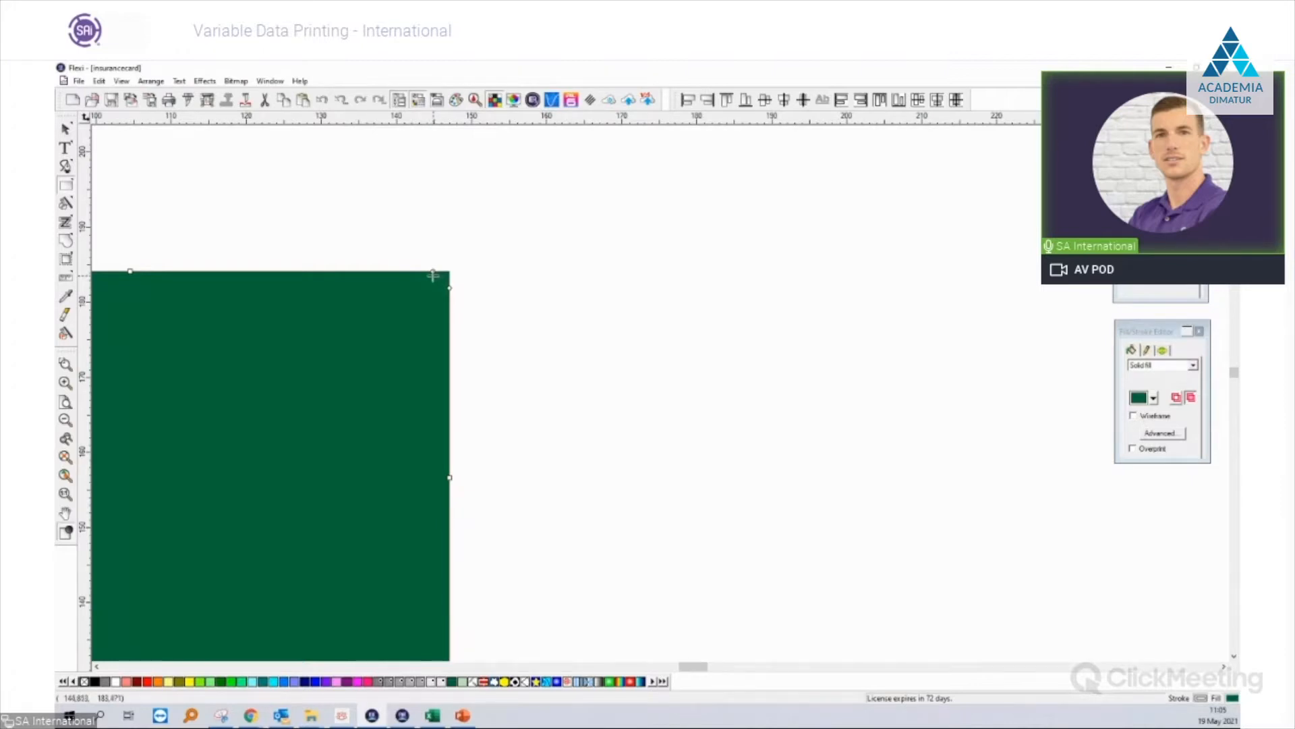
drag(434, 276, 432, 275)
scroll(425, 301, down, 1)
scroll(425, 302, down, 5)
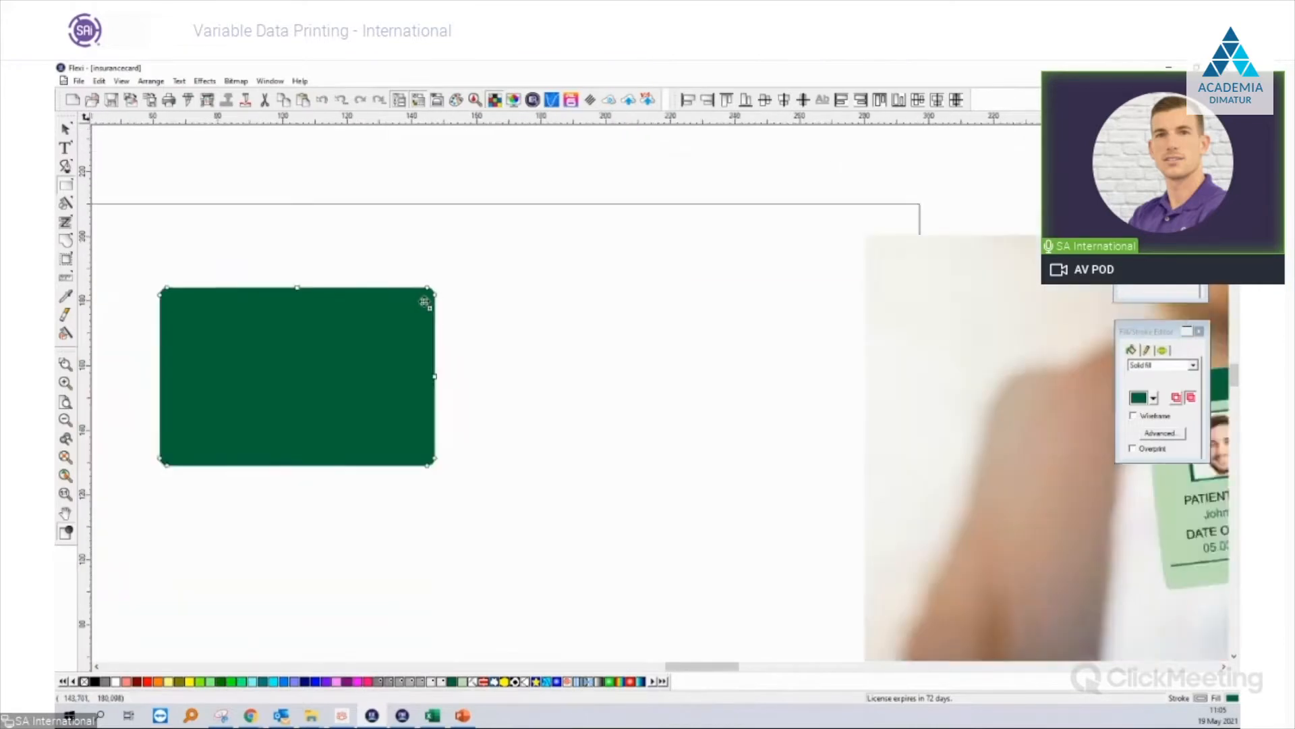
click(66, 133)
click(375, 590)
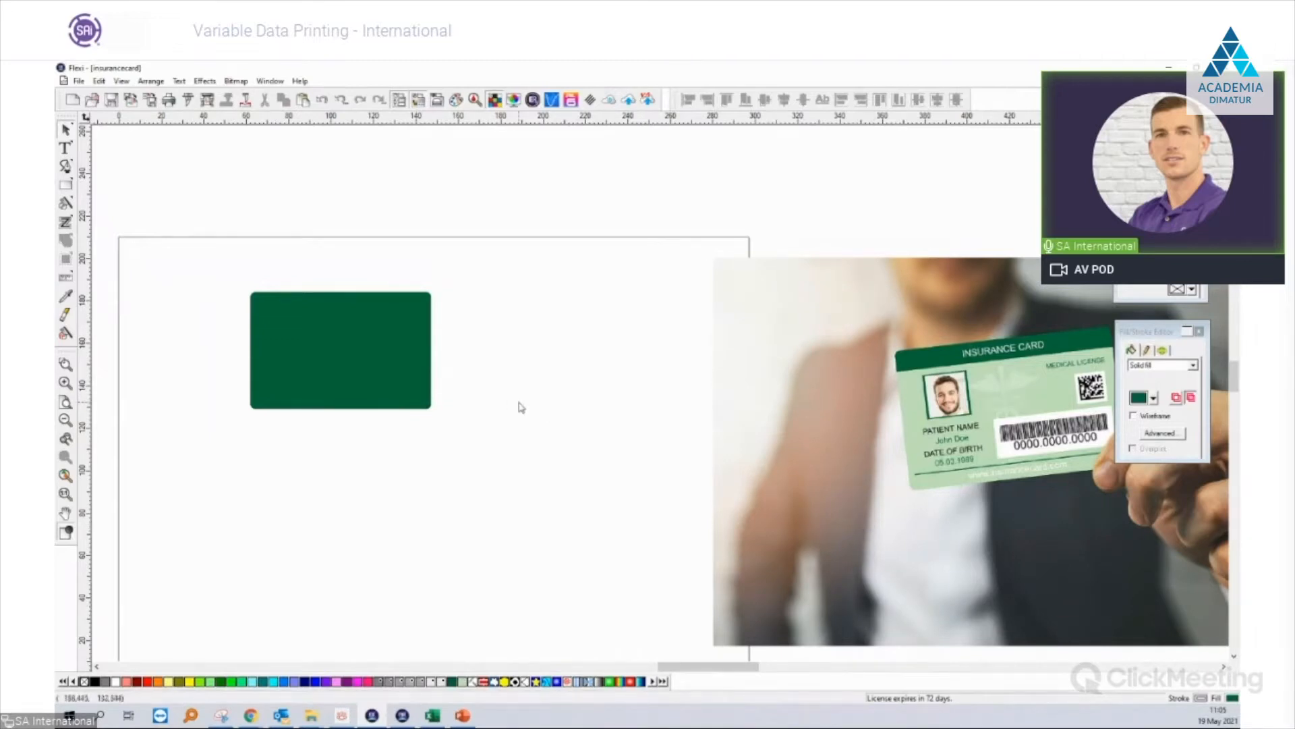
drag(338, 338, 358, 367)
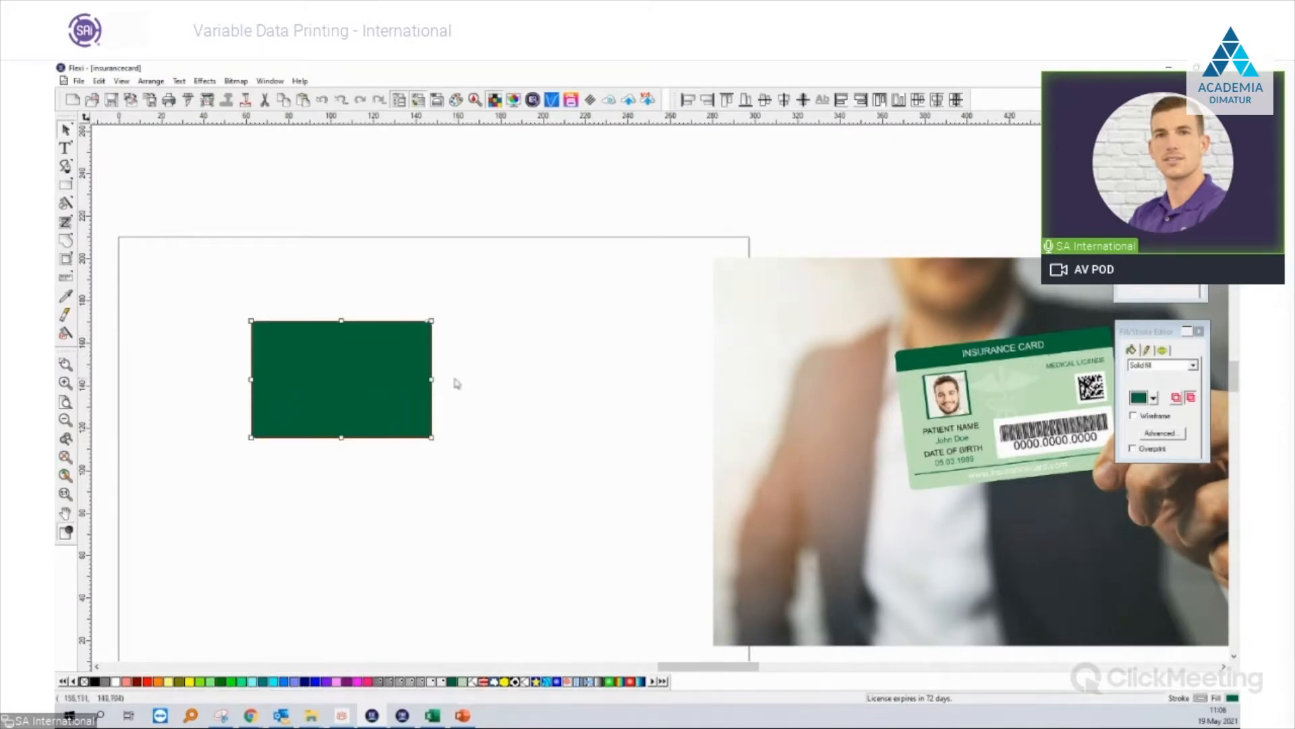
Cut the rounded rectangle horizontally with the knife tool about 7 mm below its top edge, keeping both parts closed.
scroll(251, 312, up, 2)
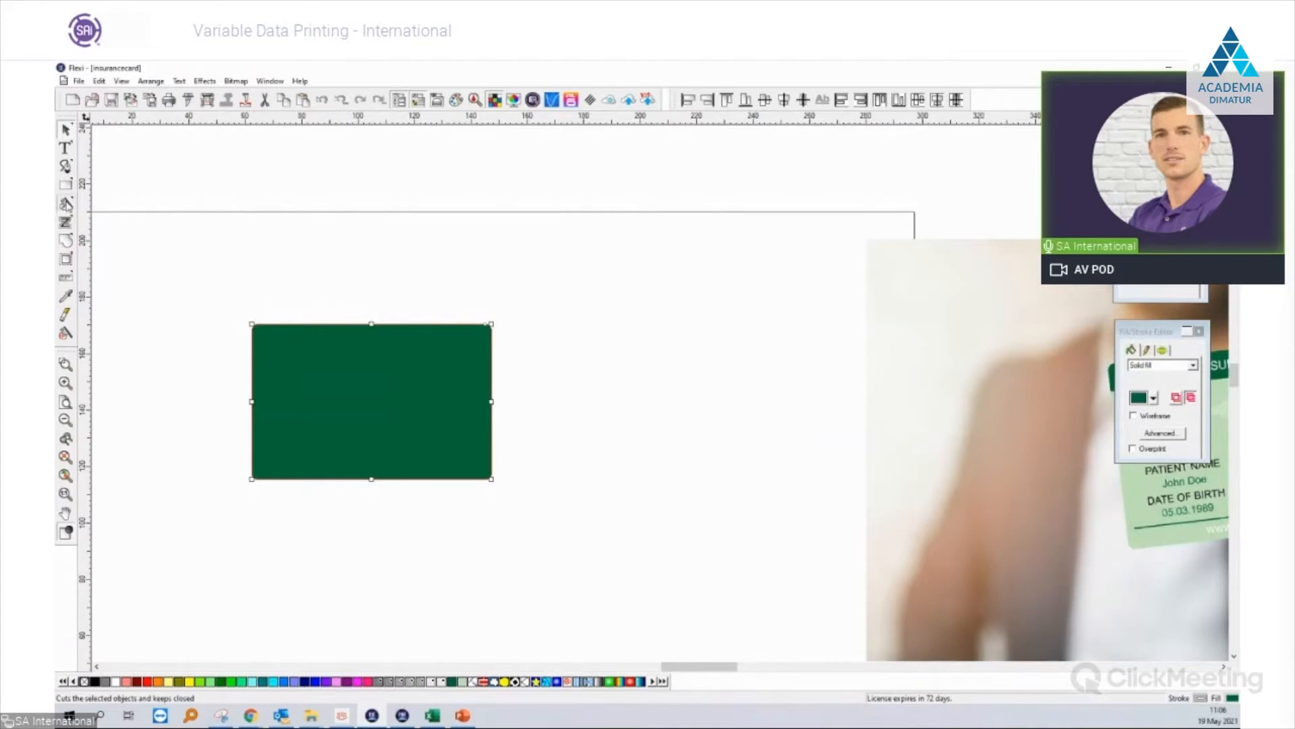
click(66, 204)
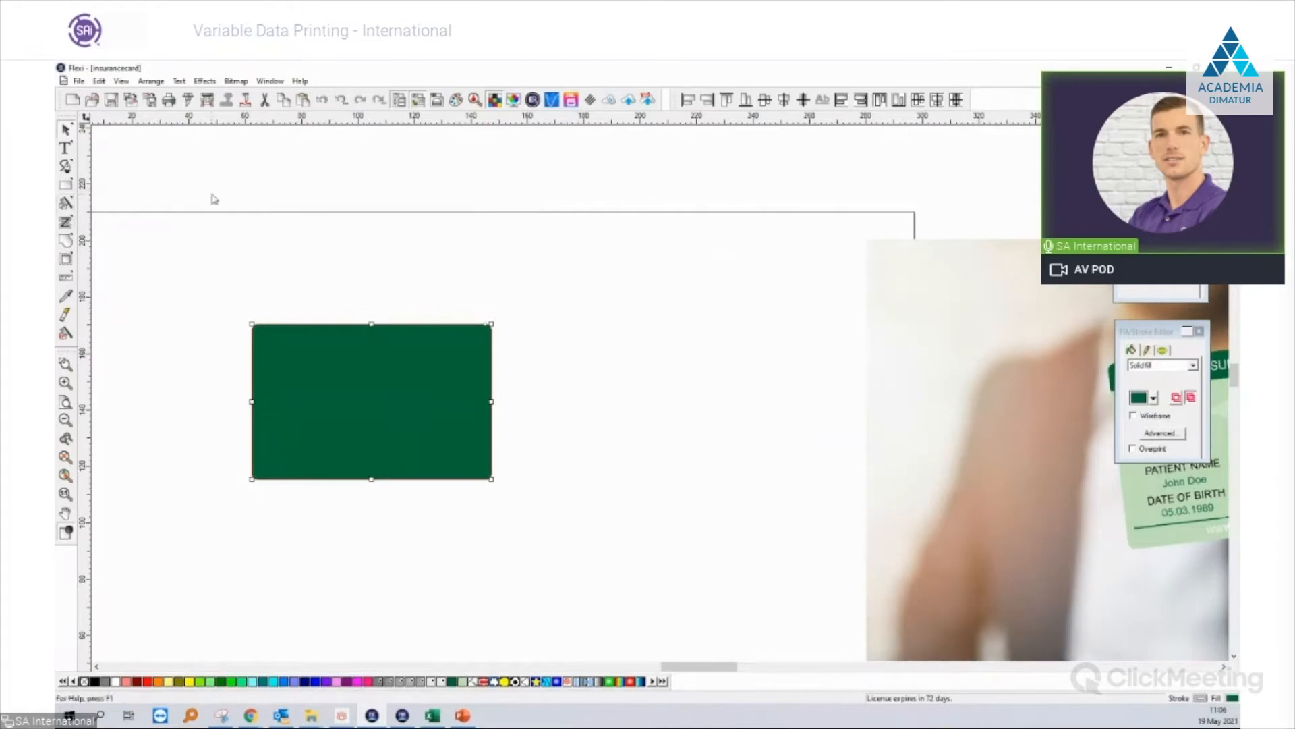
click(68, 203)
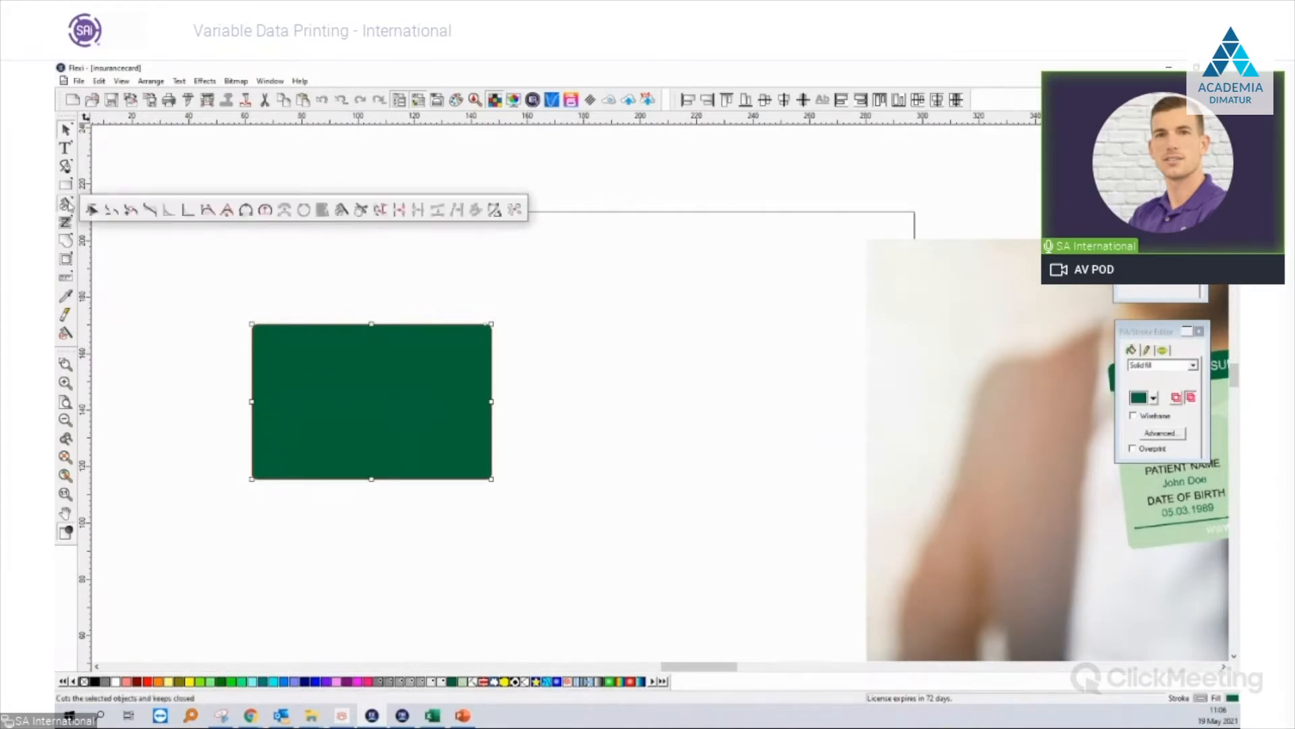
click(343, 210)
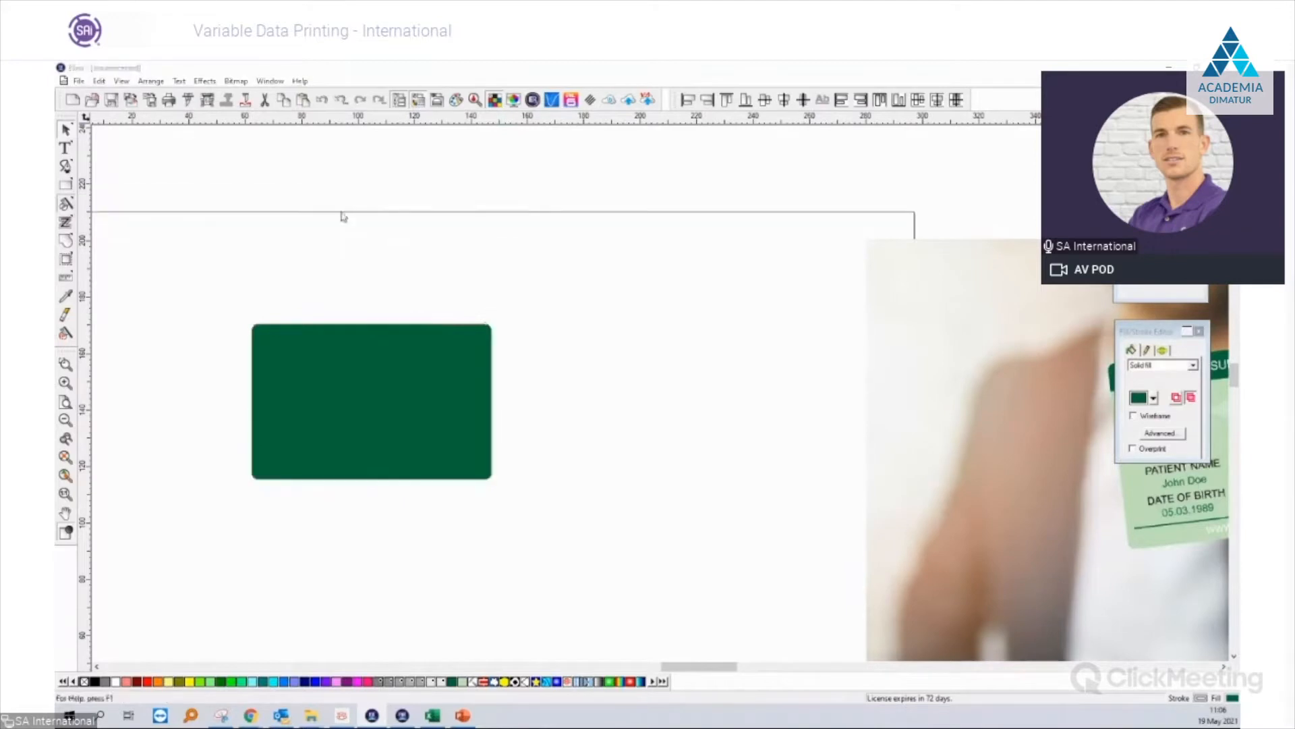
scroll(266, 358, up, 2)
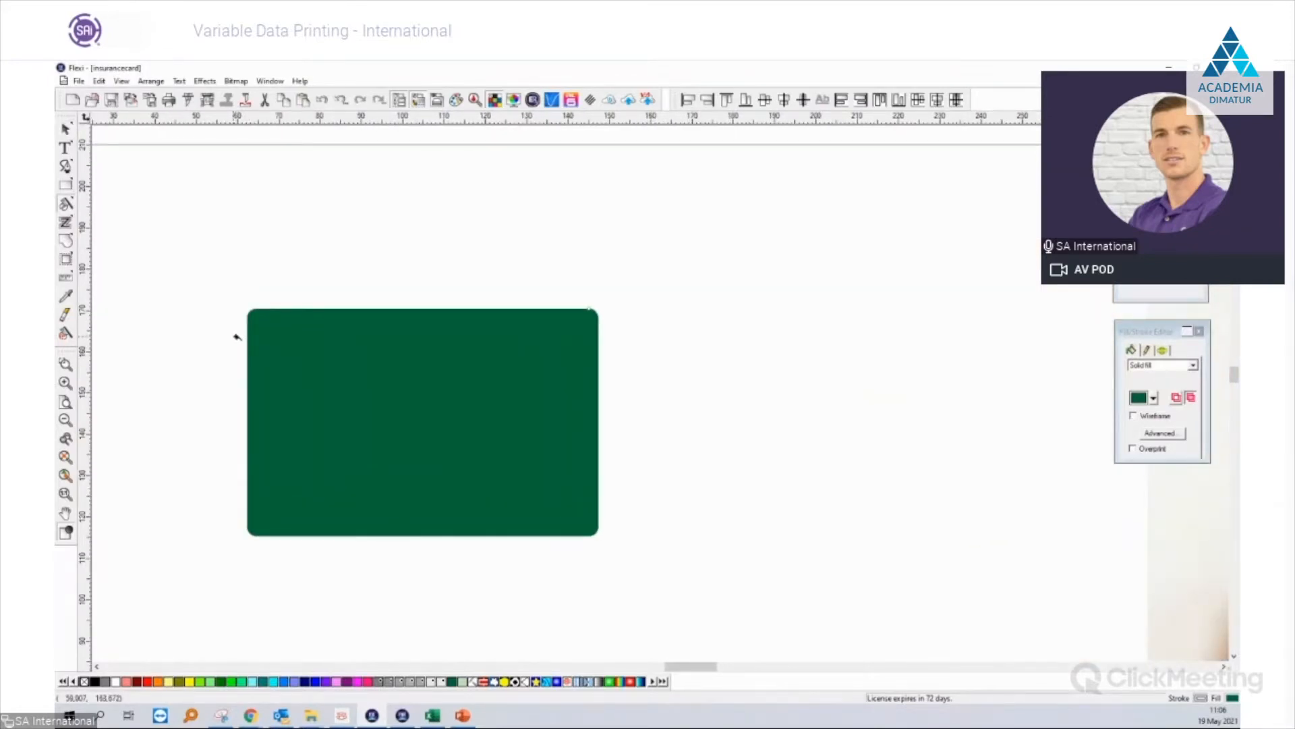
scroll(237, 336, up, 1)
scroll(237, 336, up, 1)
drag(237, 339, 742, 344)
click(772, 343)
click(66, 129)
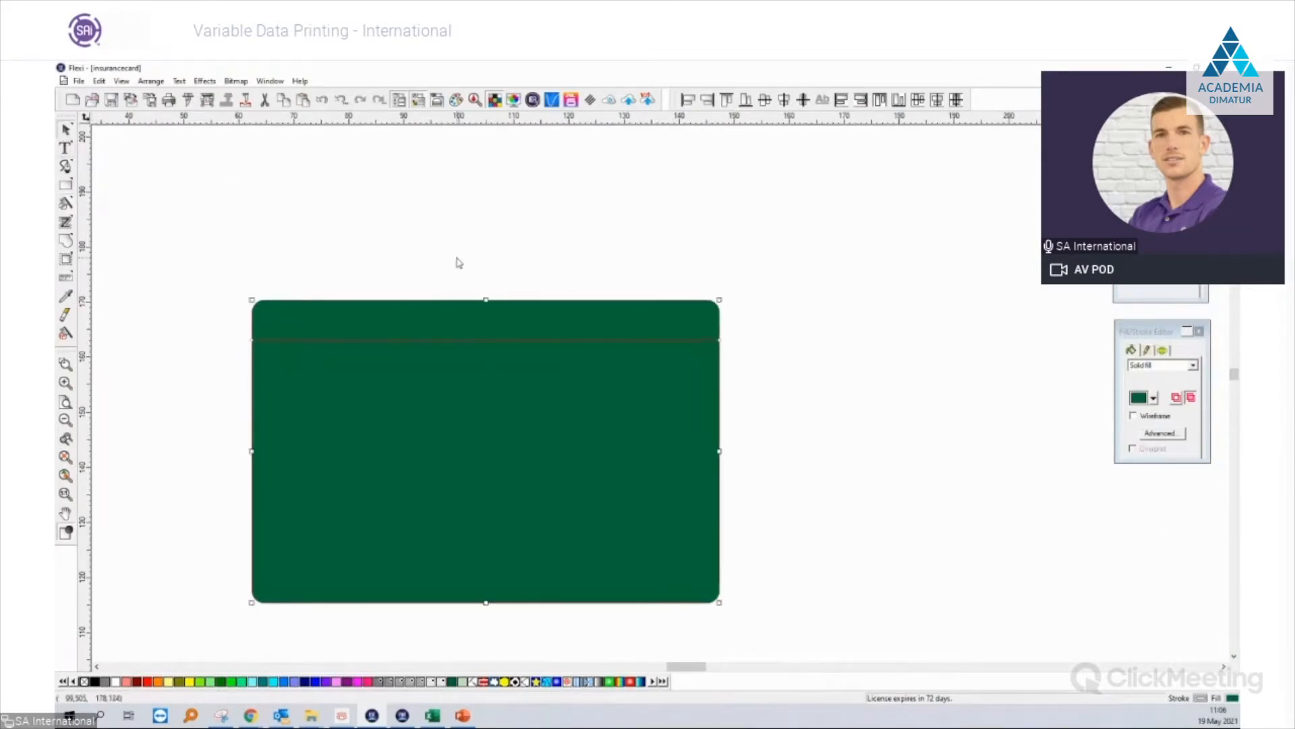
click(318, 248)
Fill the larger lower part of the card with light green.
scroll(318, 248, down, 3)
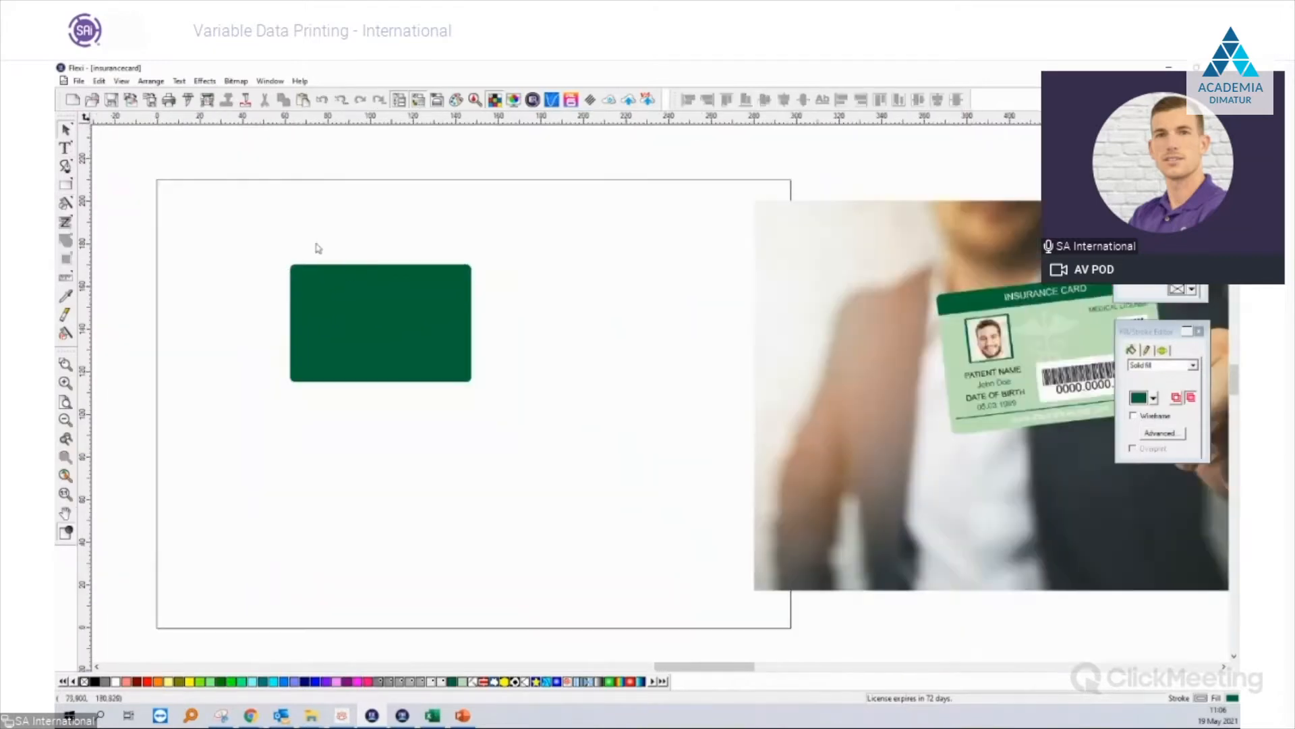
click(375, 333)
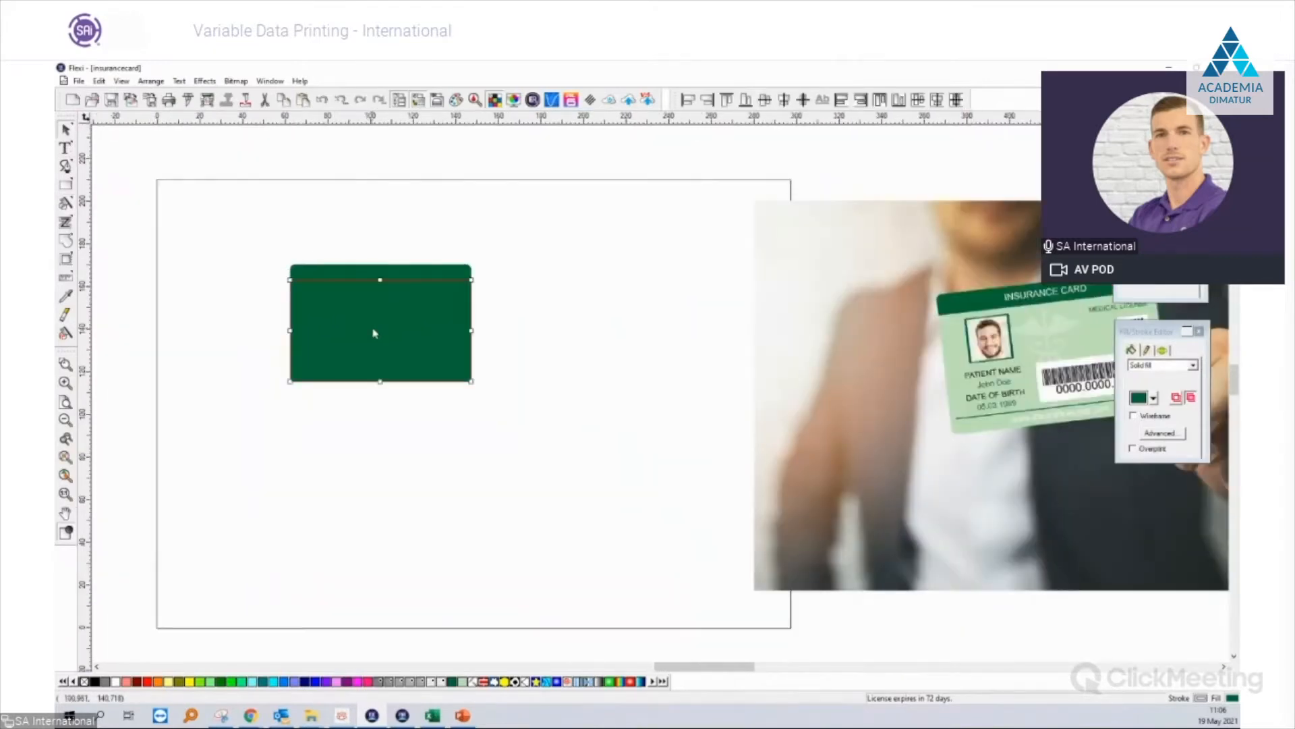
click(465, 682)
click(493, 512)
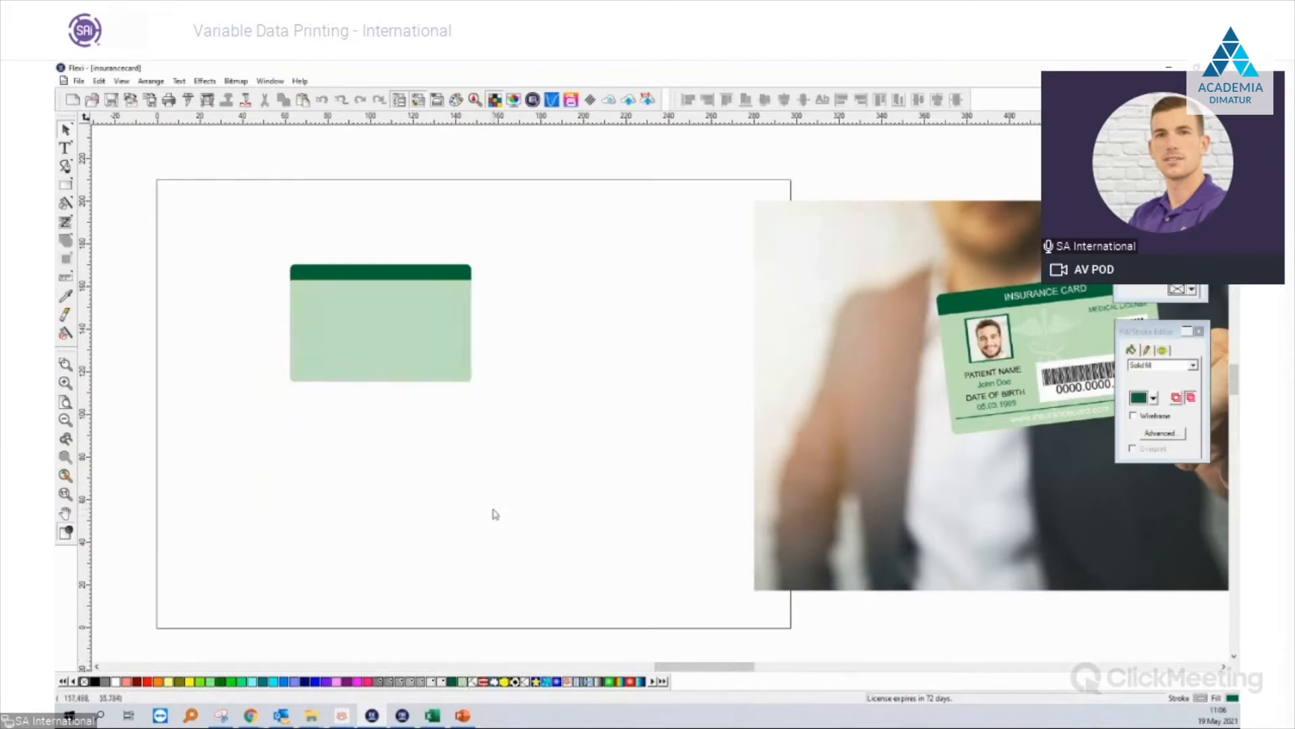
Move the reference photo closer to the drawn card and examine the details of the insurance card in it.
scroll(526, 500, down, 2)
drag(909, 457, 827, 438)
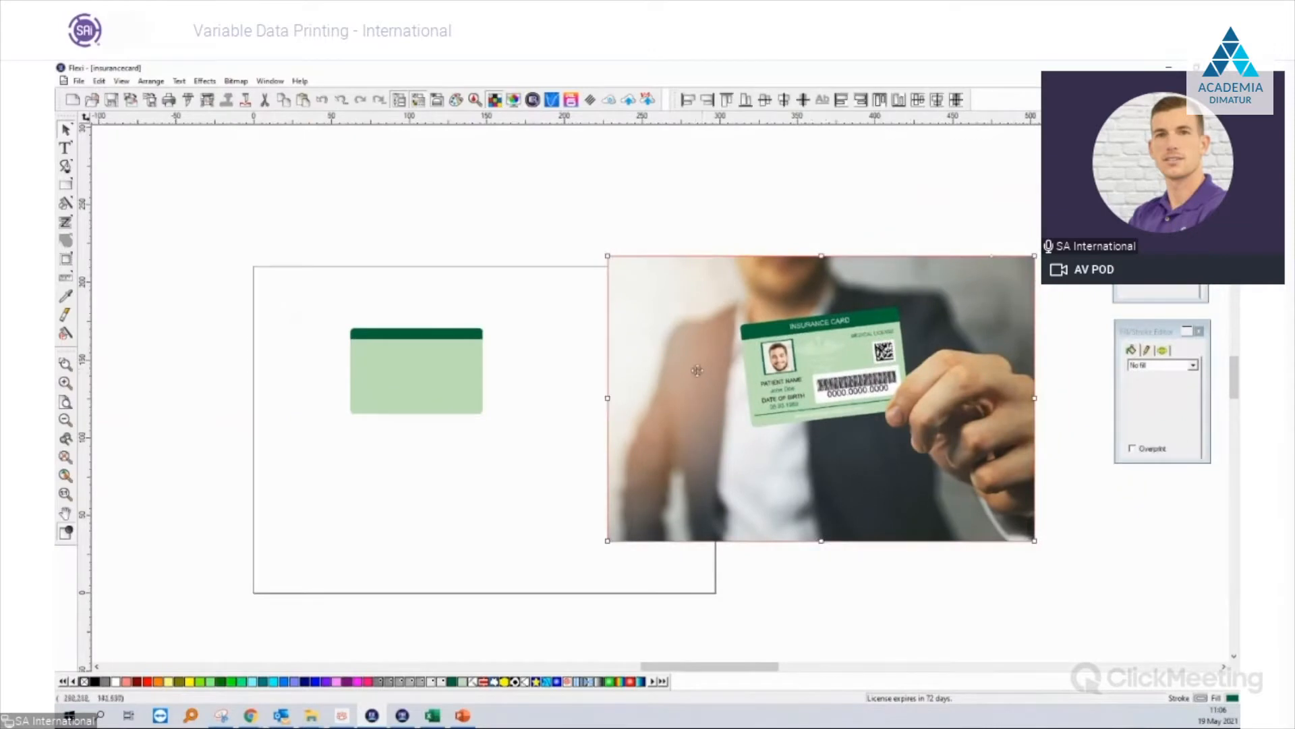
click(562, 372)
scroll(737, 372, up, 3)
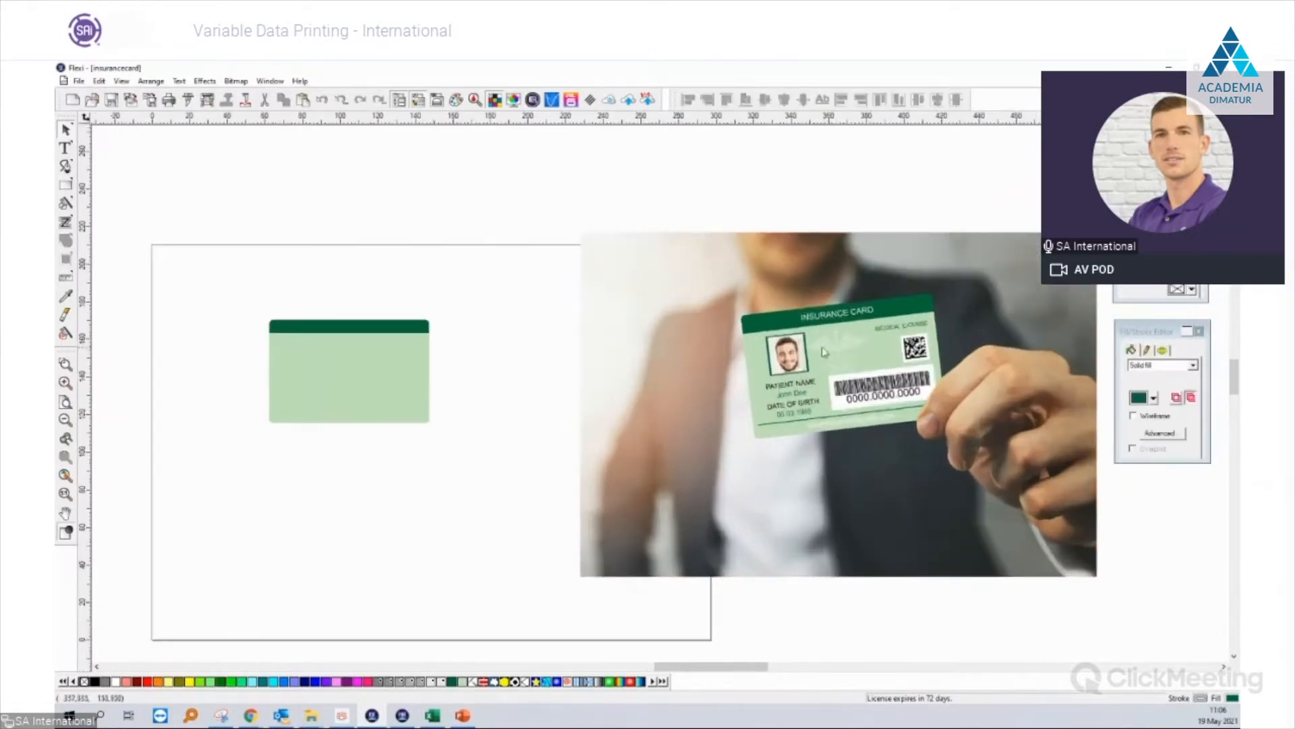
scroll(811, 353, up, 1)
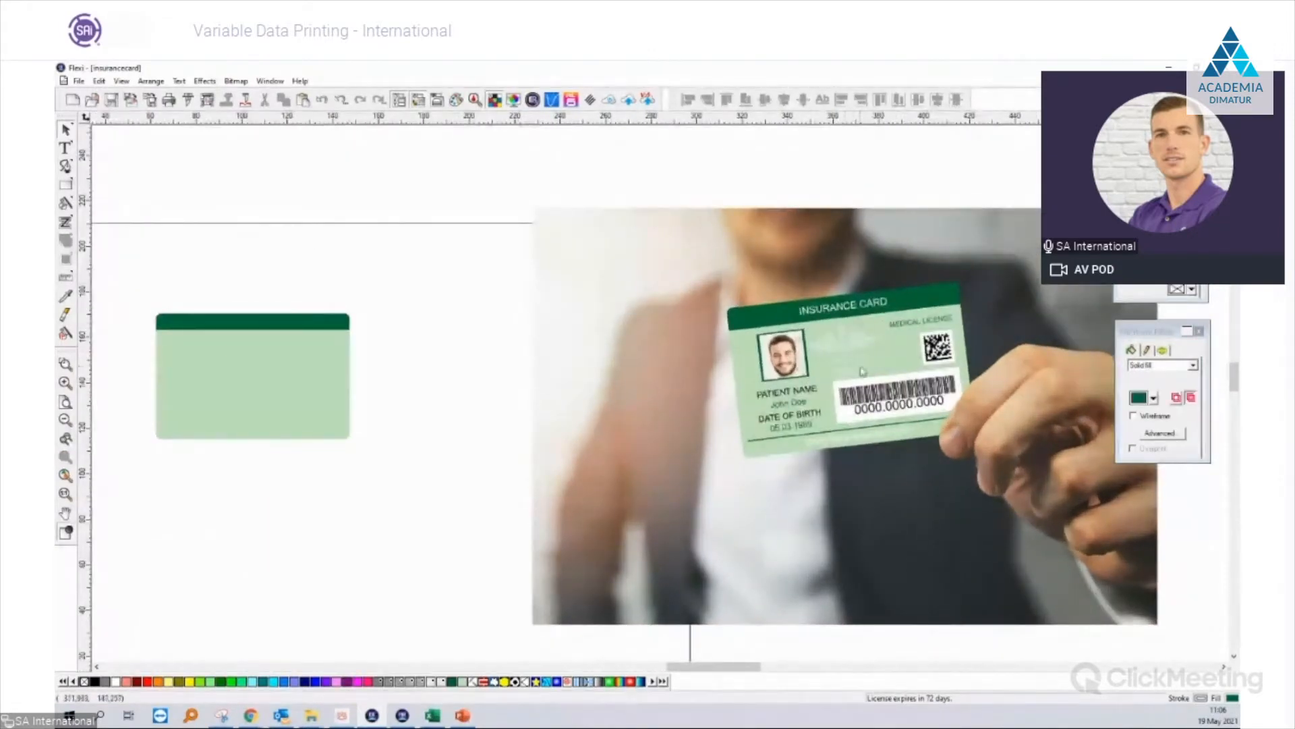
scroll(849, 348, up, 3)
scroll(464, 351, down, 3)
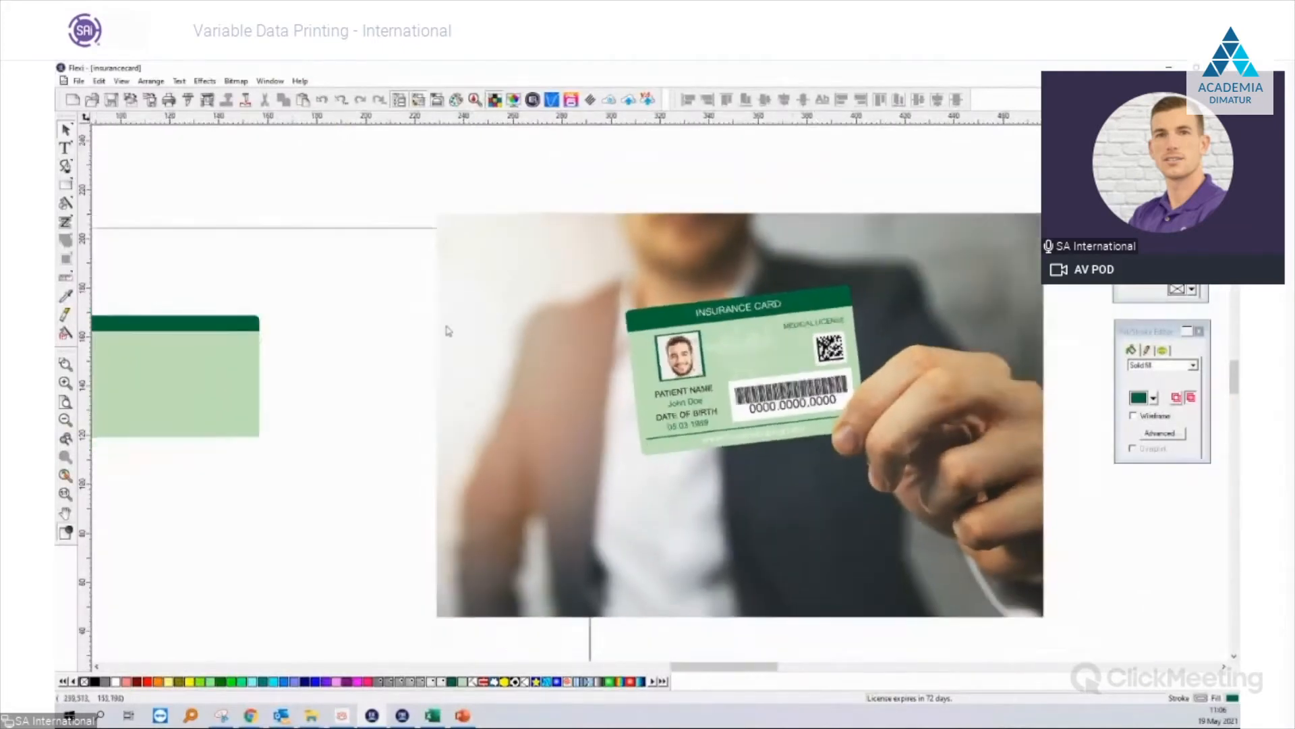
scroll(449, 332, down, 1)
Import the blue caduceus image from the content of the "Webinar 19052021" folder, place it below the card and inspect its edges.
click(82, 81)
click(106, 204)
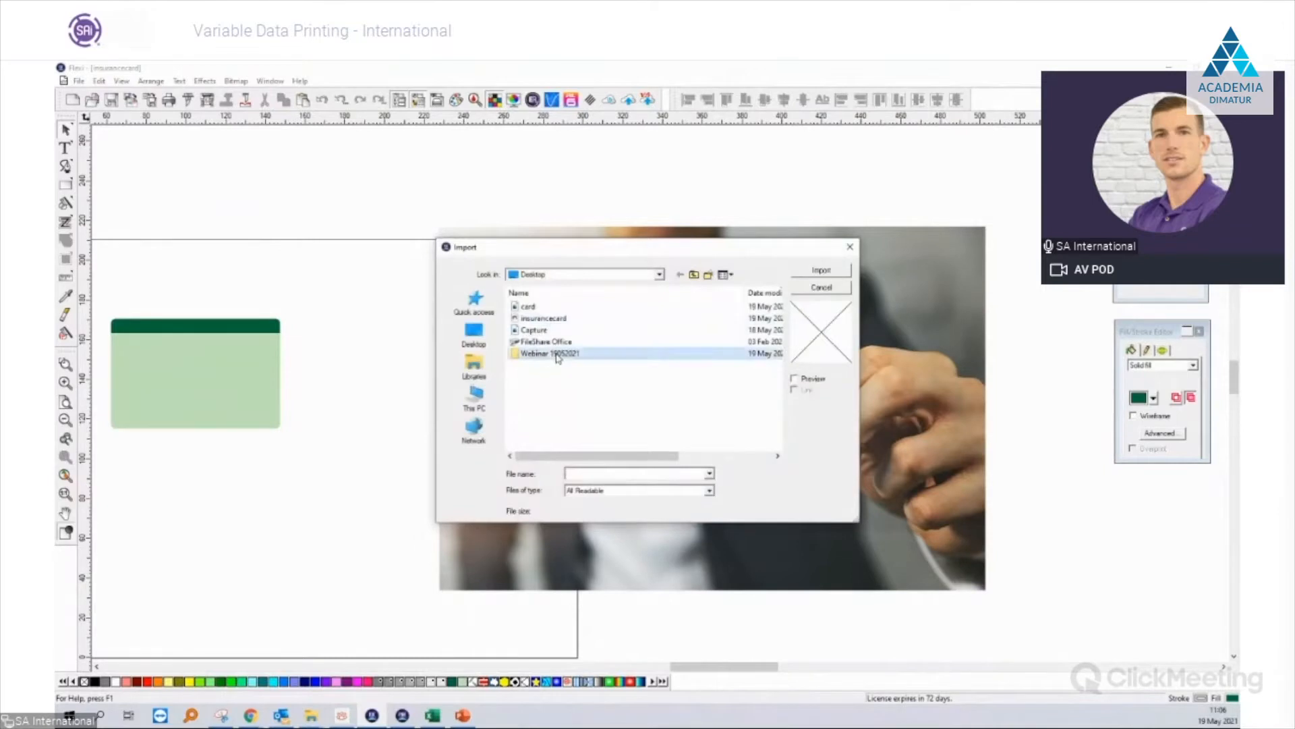
double_click(557, 358)
double_click(533, 316)
double_click(585, 331)
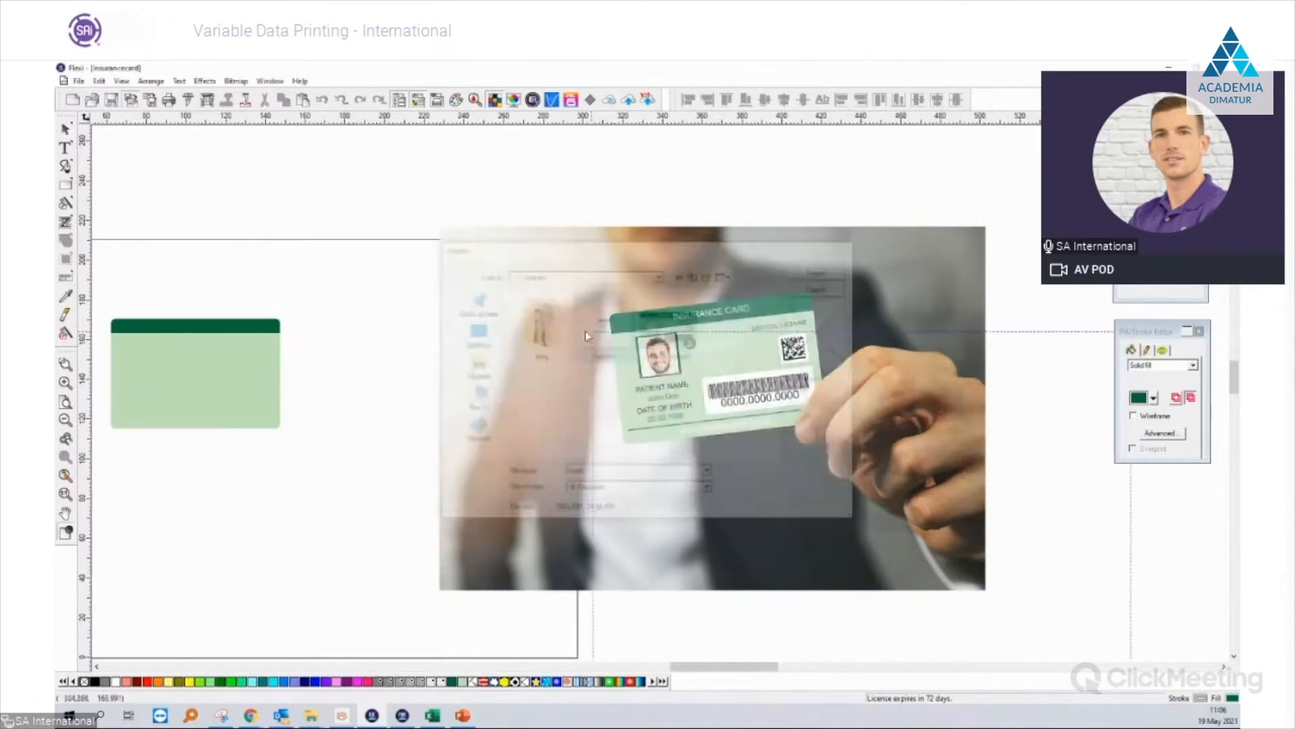
scroll(408, 384, down, 1)
drag(517, 426, 360, 569)
scroll(359, 569, up, 2)
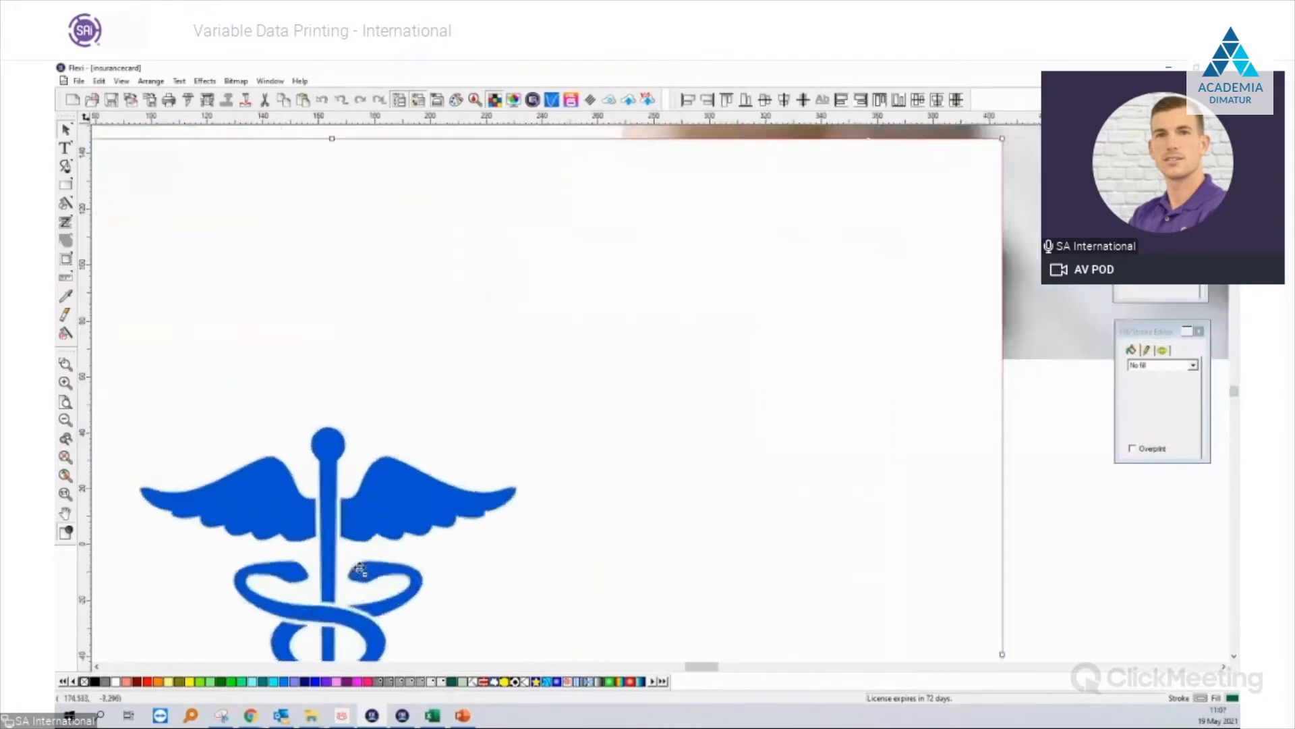
scroll(361, 497, up, 5)
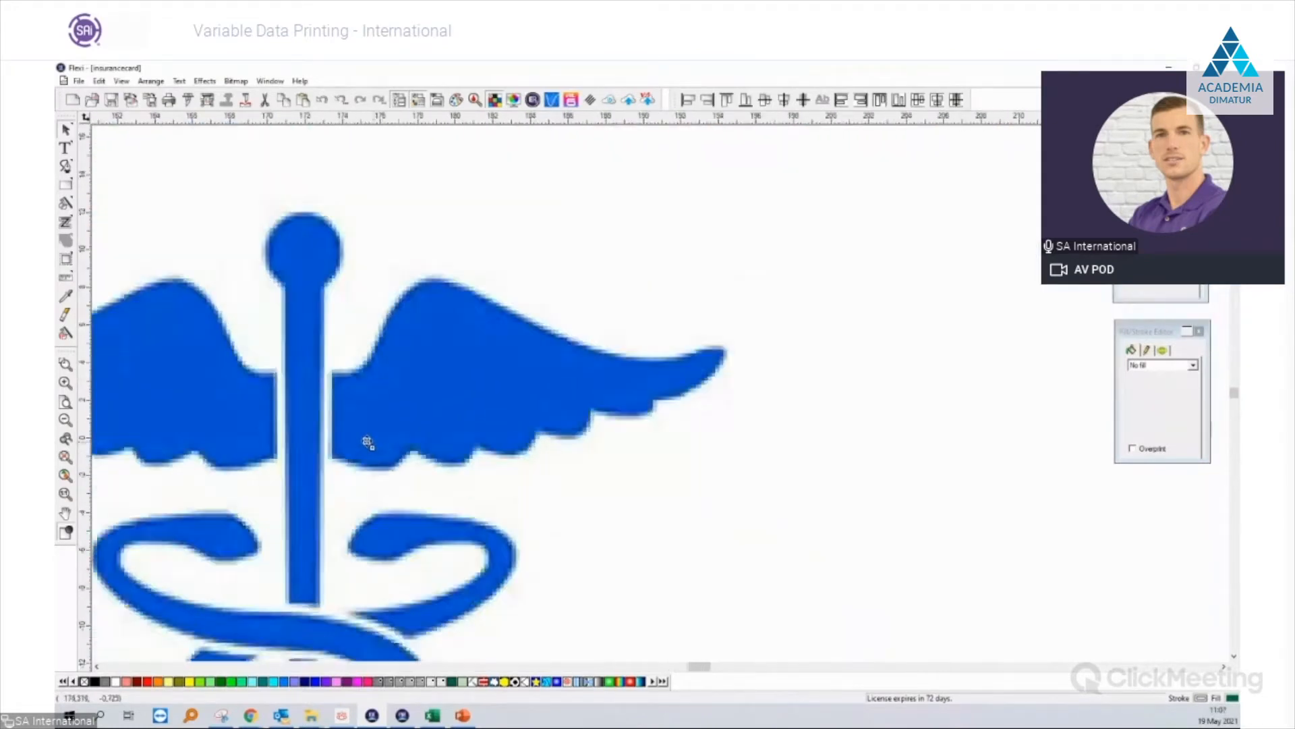
scroll(367, 442, down, 8)
scroll(368, 447, down, 1)
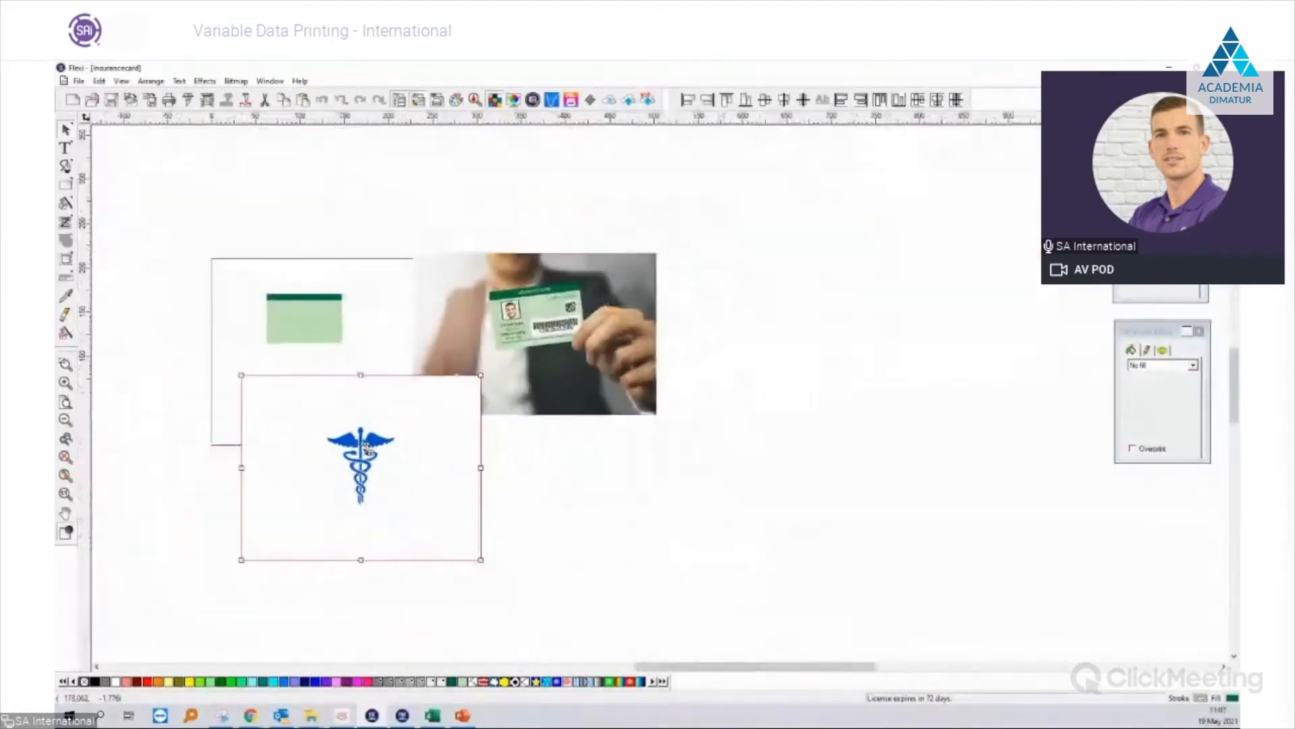
Move the caduceus image to the right of the reference photo and examine the insurance card in the photo.
drag(368, 447, 578, 508)
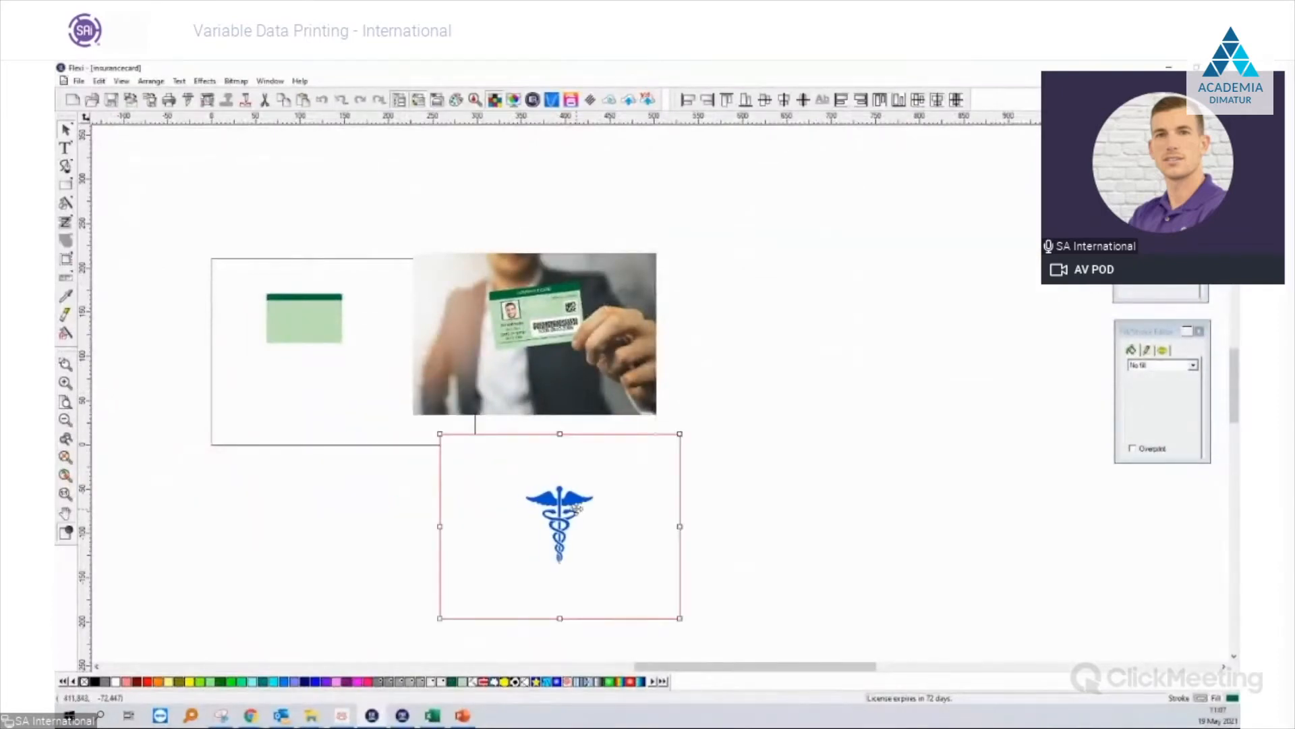
drag(577, 509, 605, 509)
scroll(329, 370, up, 3)
drag(522, 494, 771, 256)
scroll(502, 273, up, 3)
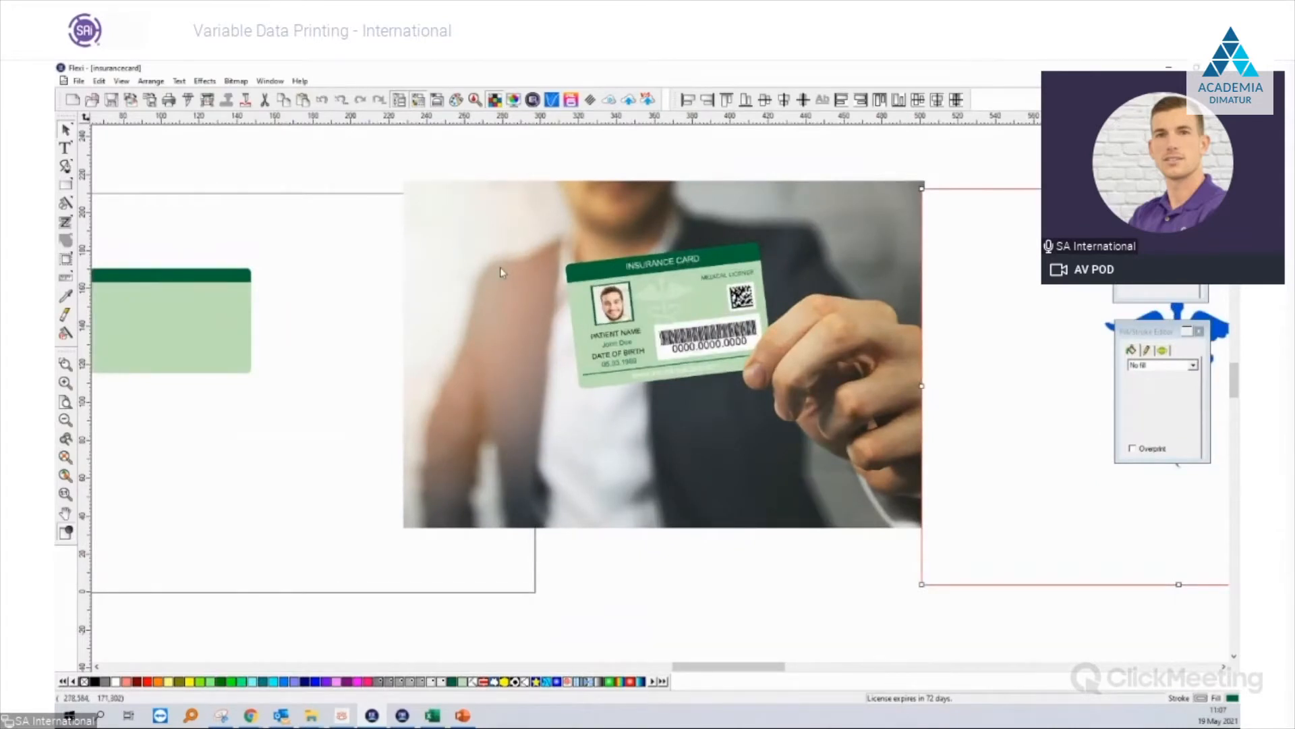
scroll(818, 389, up, 2)
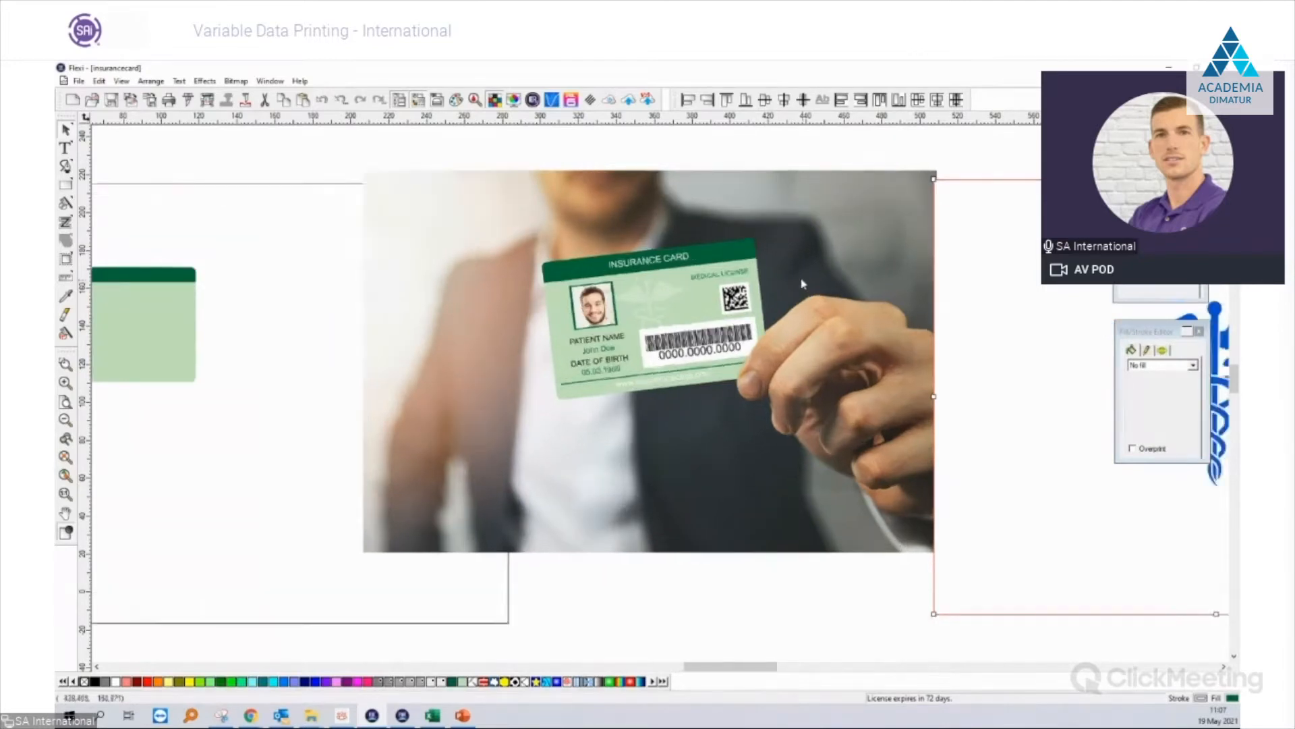
scroll(560, 317, up, 2)
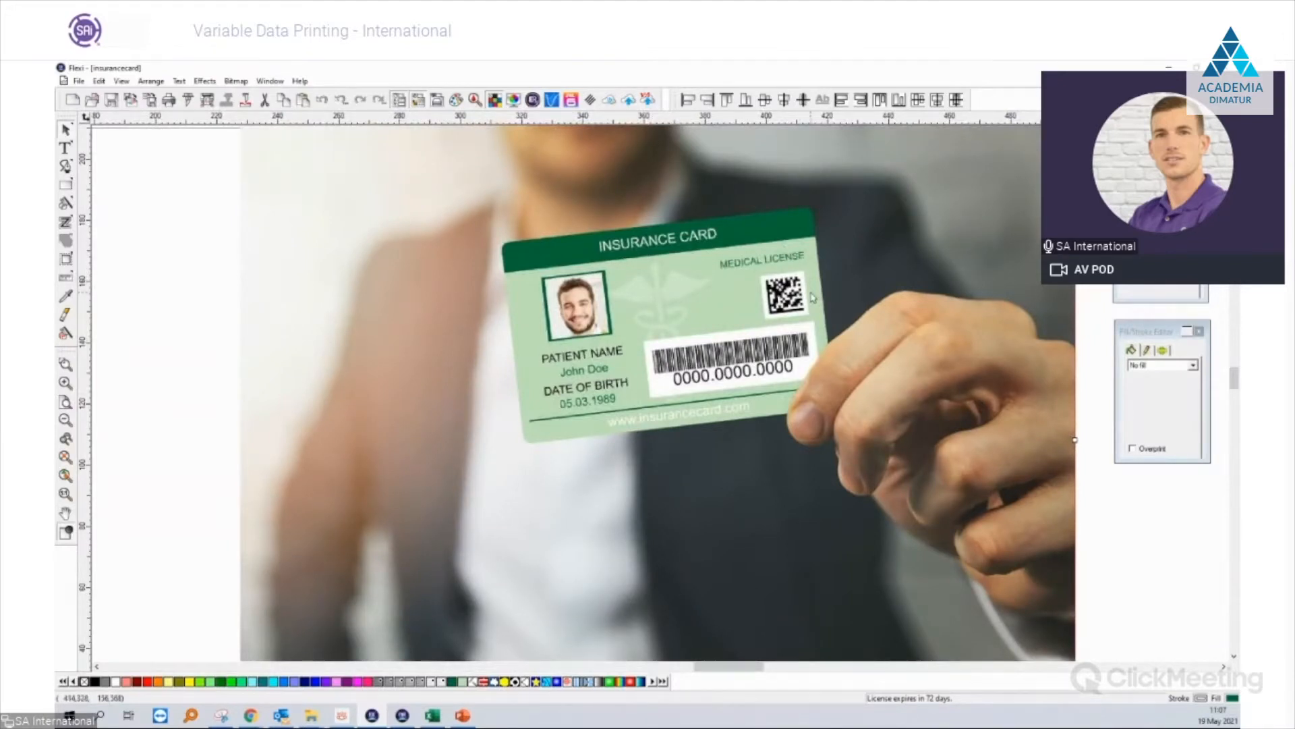
scroll(813, 297, down, 3)
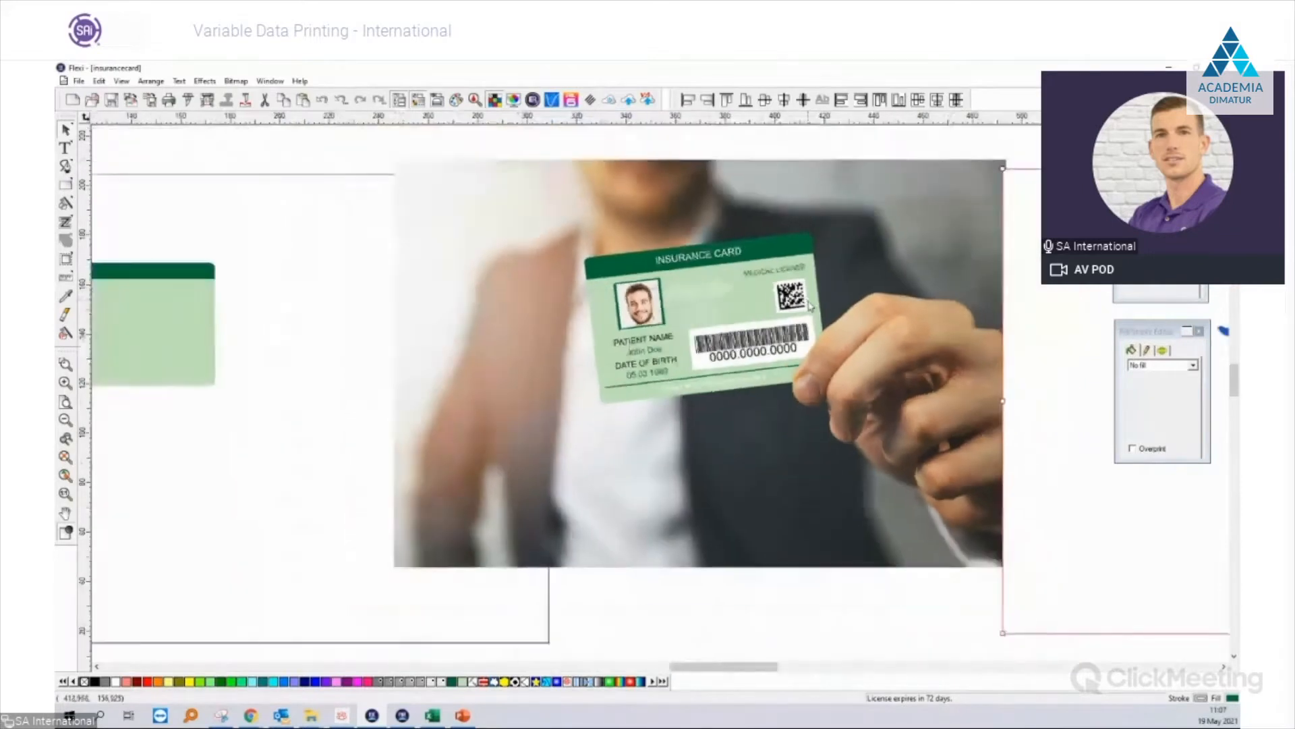
Place the caduceus image below the drawn card, clear of it, and examine the bitmap's edges up close.
drag(939, 308, 252, 453)
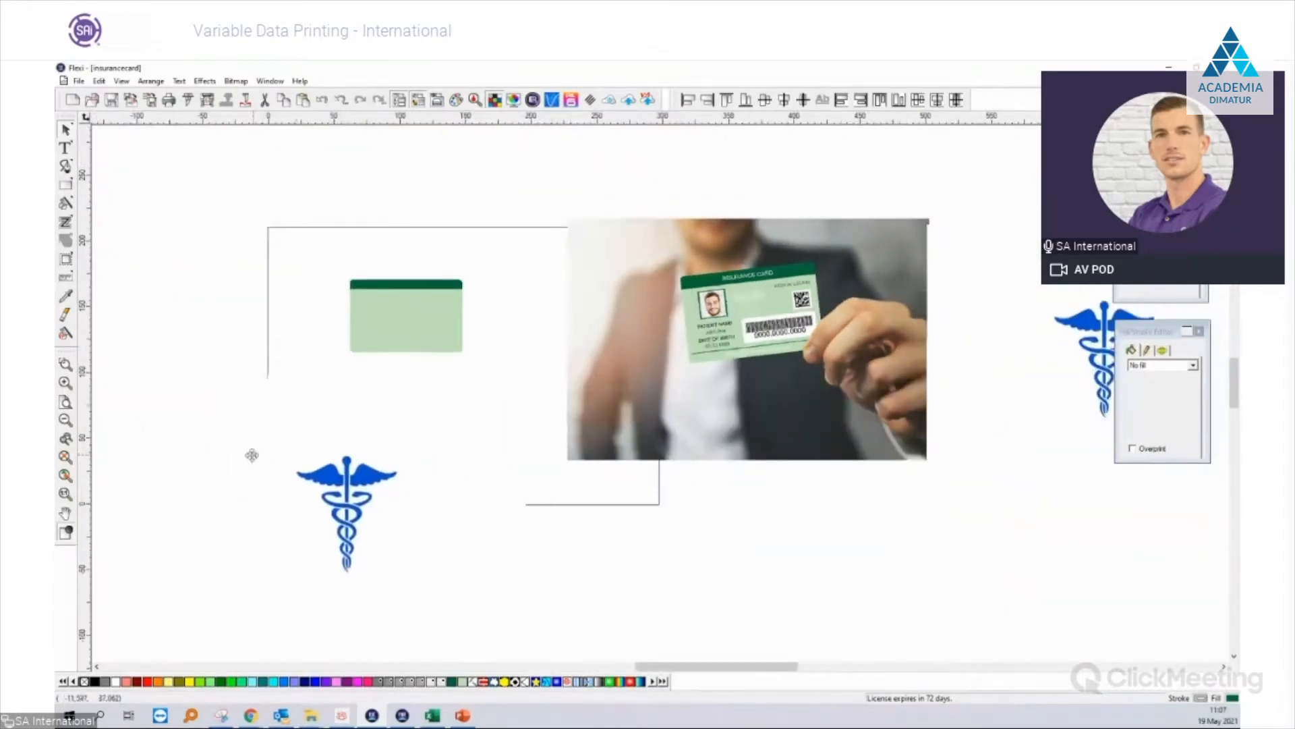
click(410, 517)
click(410, 517)
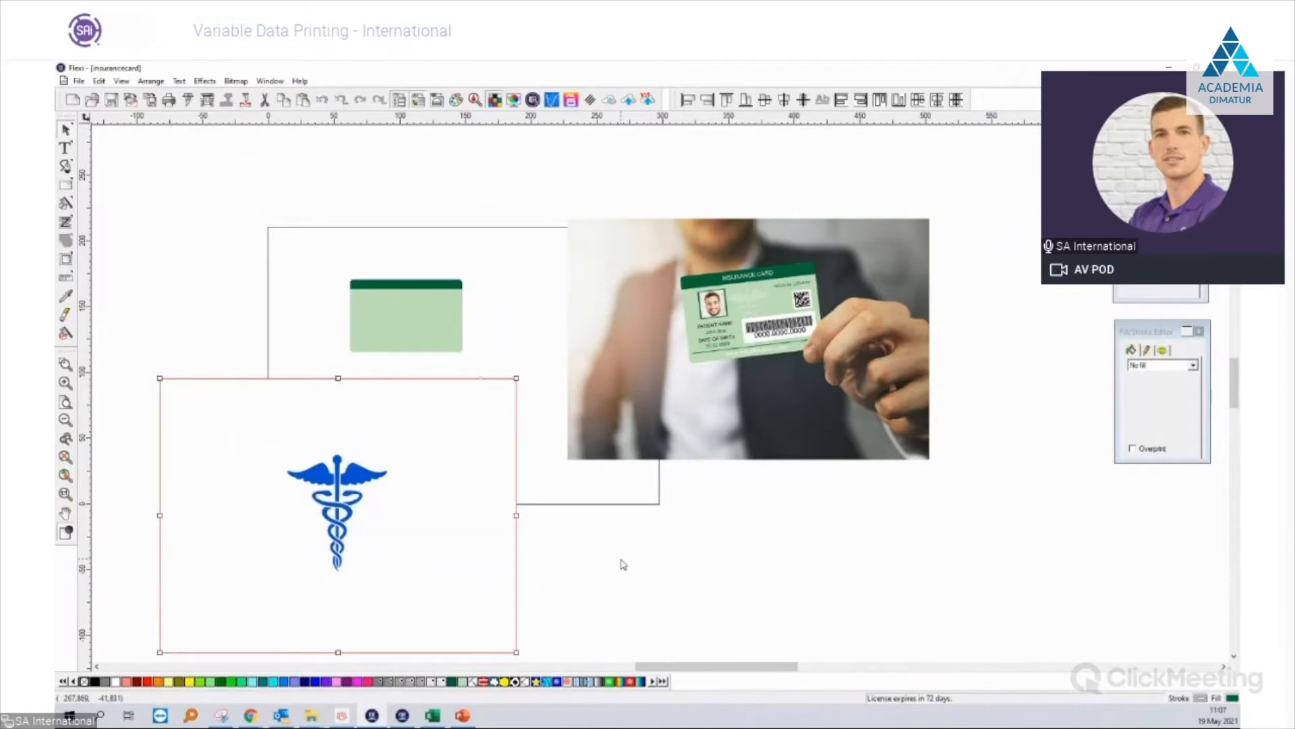
scroll(624, 564, down, 2)
drag(457, 355, 466, 428)
scroll(528, 444, up, 1)
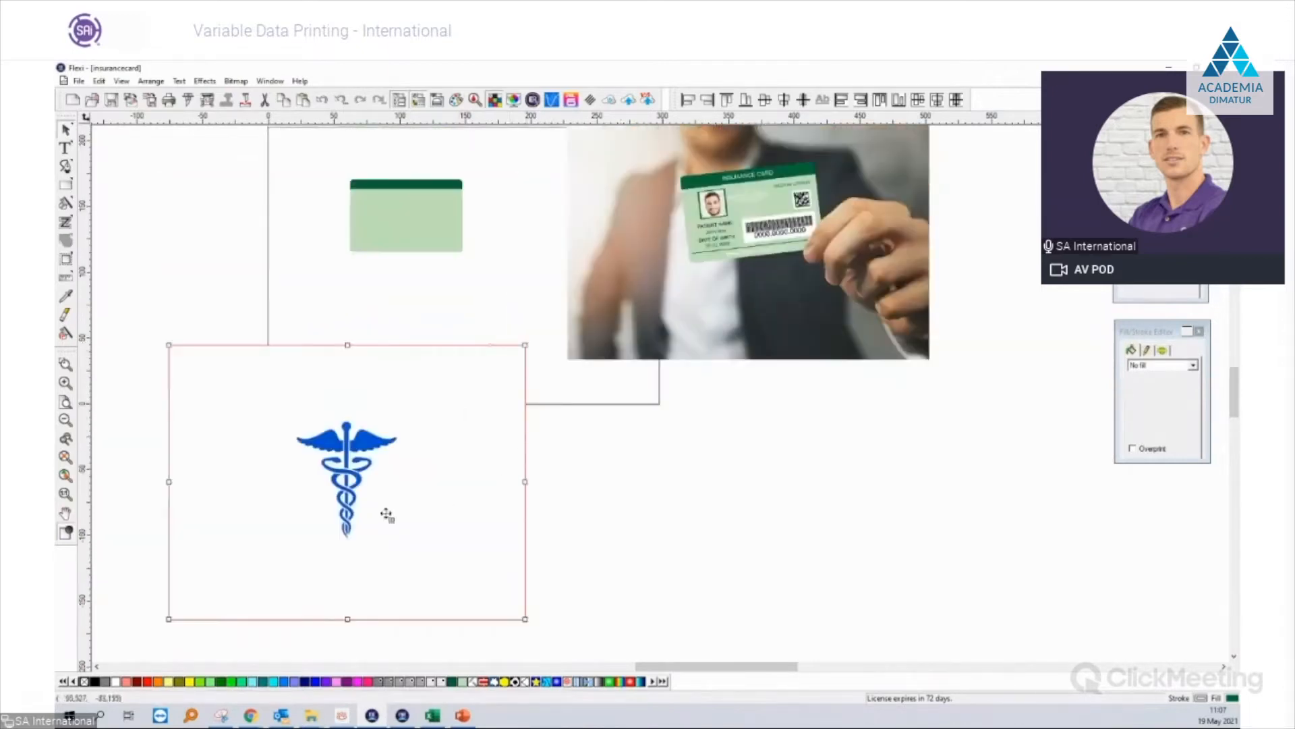
scroll(337, 493, up, 3)
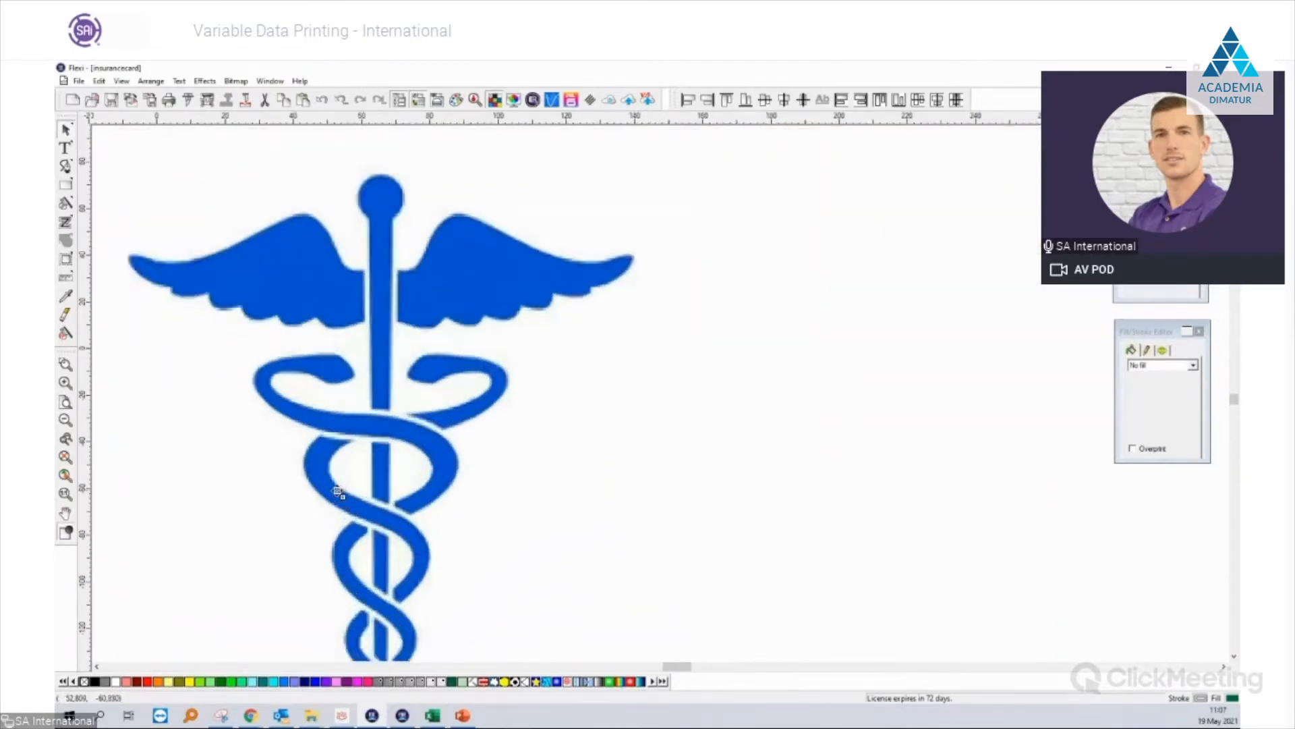
scroll(337, 493, up, 2)
scroll(338, 491, down, 4)
scroll(347, 473, down, 4)
Vectorize the caduceus bitmap with the Bezier option.
click(352, 459)
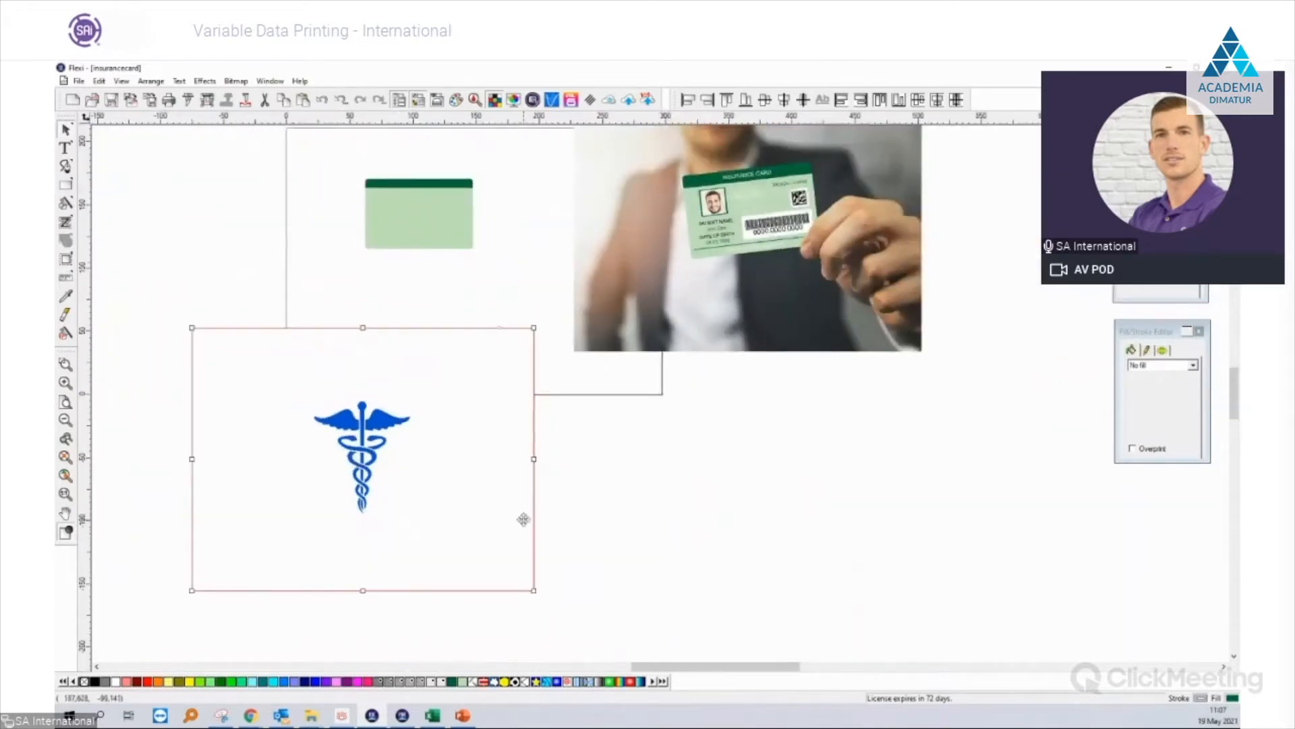
click(235, 80)
mouse_move(296, 190)
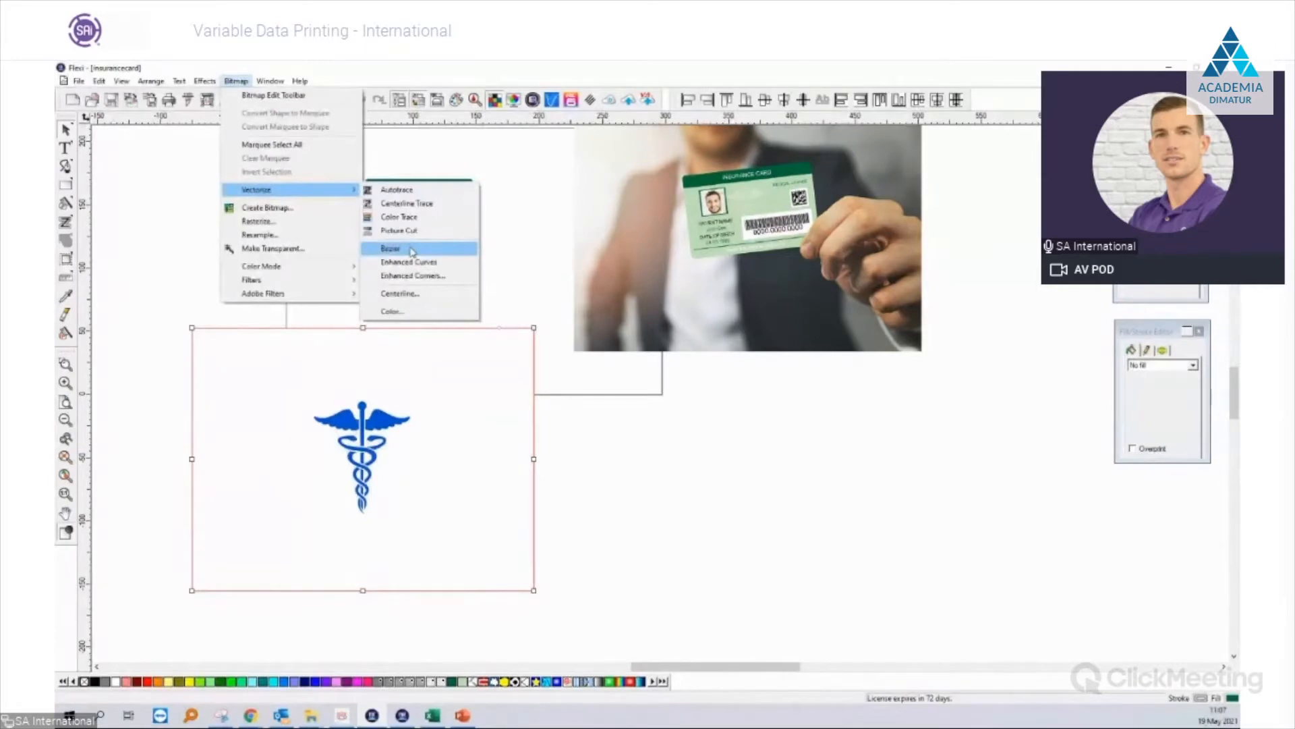
click(403, 249)
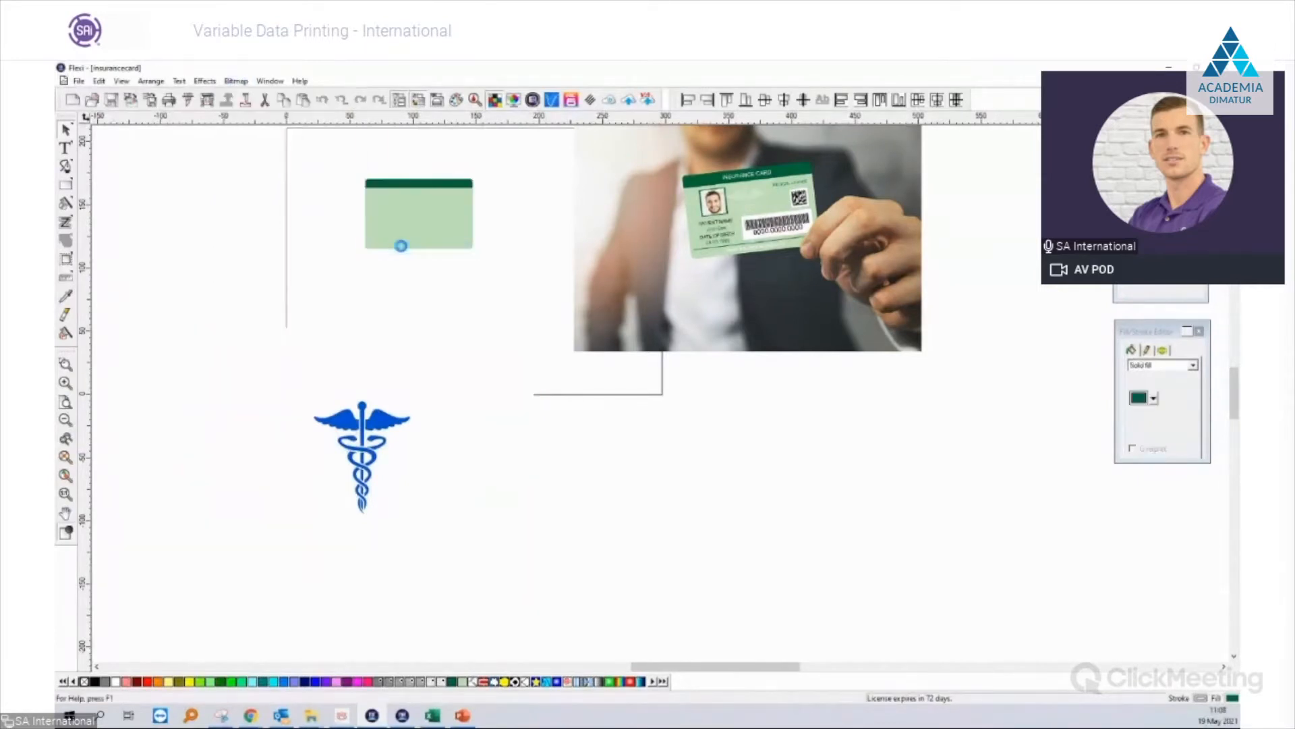
scroll(432, 451, up, 5)
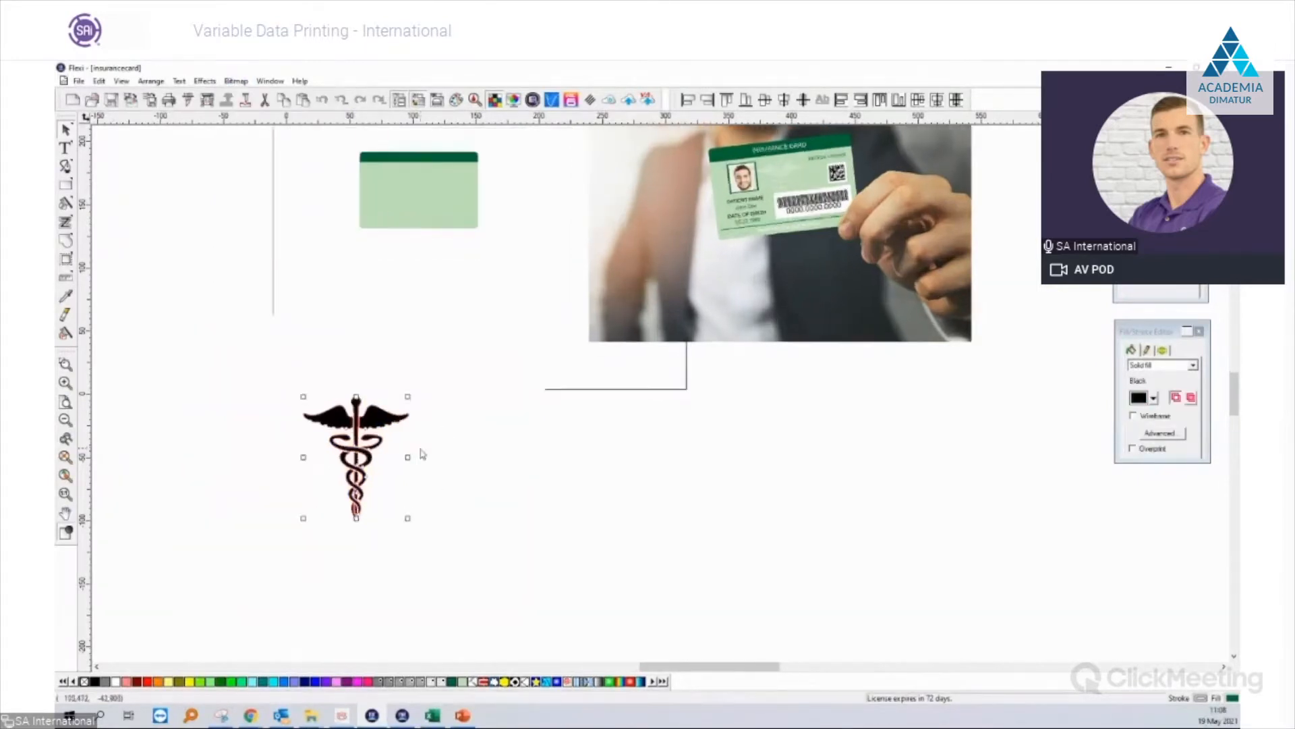
Separate the traced caduceus from the original image and delete the bitmap.
scroll(349, 446, down, 3)
drag(351, 445, 789, 447)
click(410, 475)
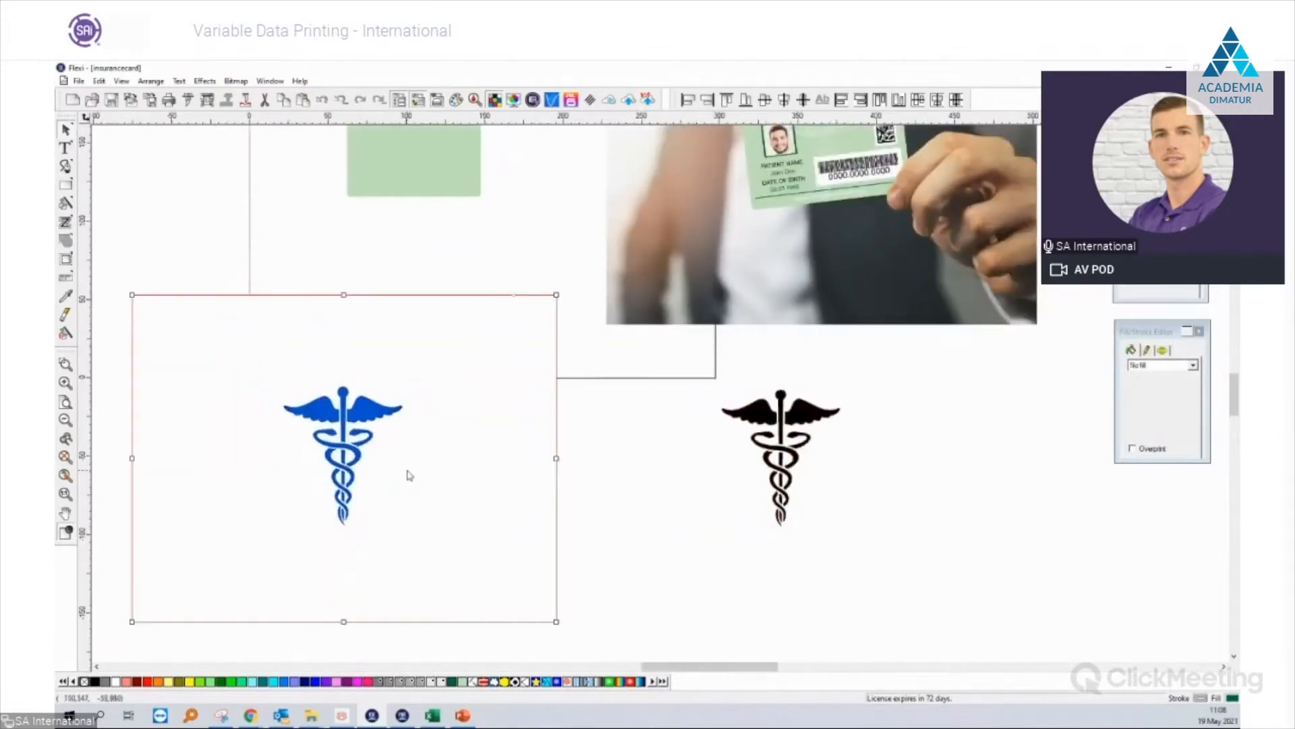
key(Delete)
Move the traced caduceus onto the page, directly below the card.
mouse_move(910, 571)
mouse_down()
mouse_move(781, 434)
mouse_move(684, 377)
mouse_up()
drag(823, 419, 471, 270)
scroll(471, 280, up, 2)
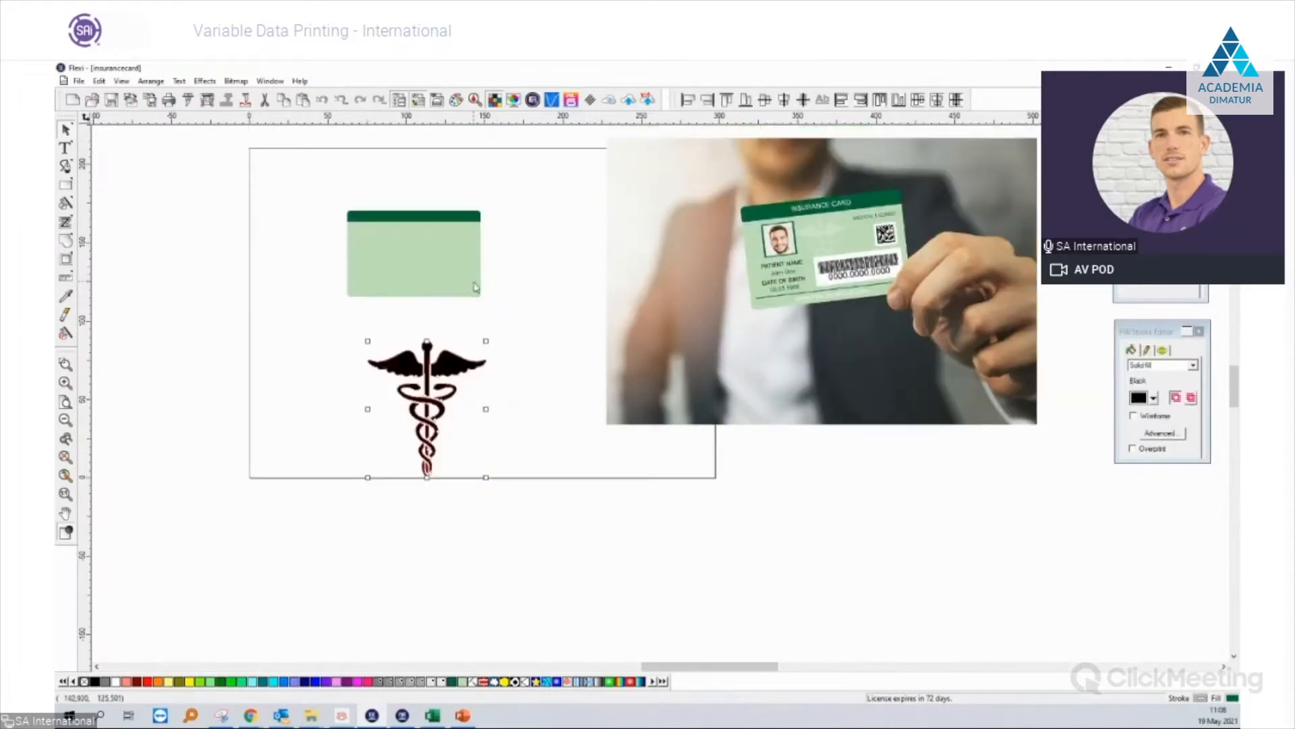
Check the outlines of the card and the caduceus by switching the fill display off and on again.
key(ctrl+shift+f)
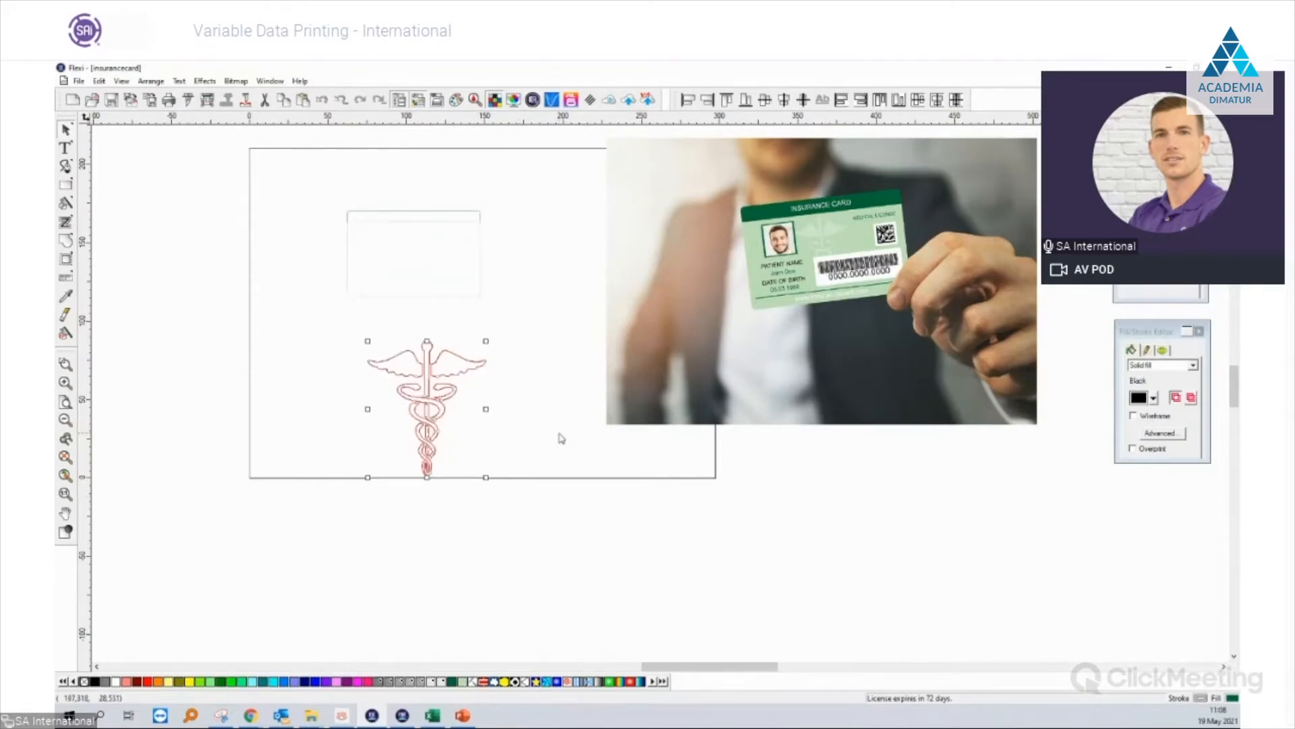
key(ctrl+shift+f)
click(564, 534)
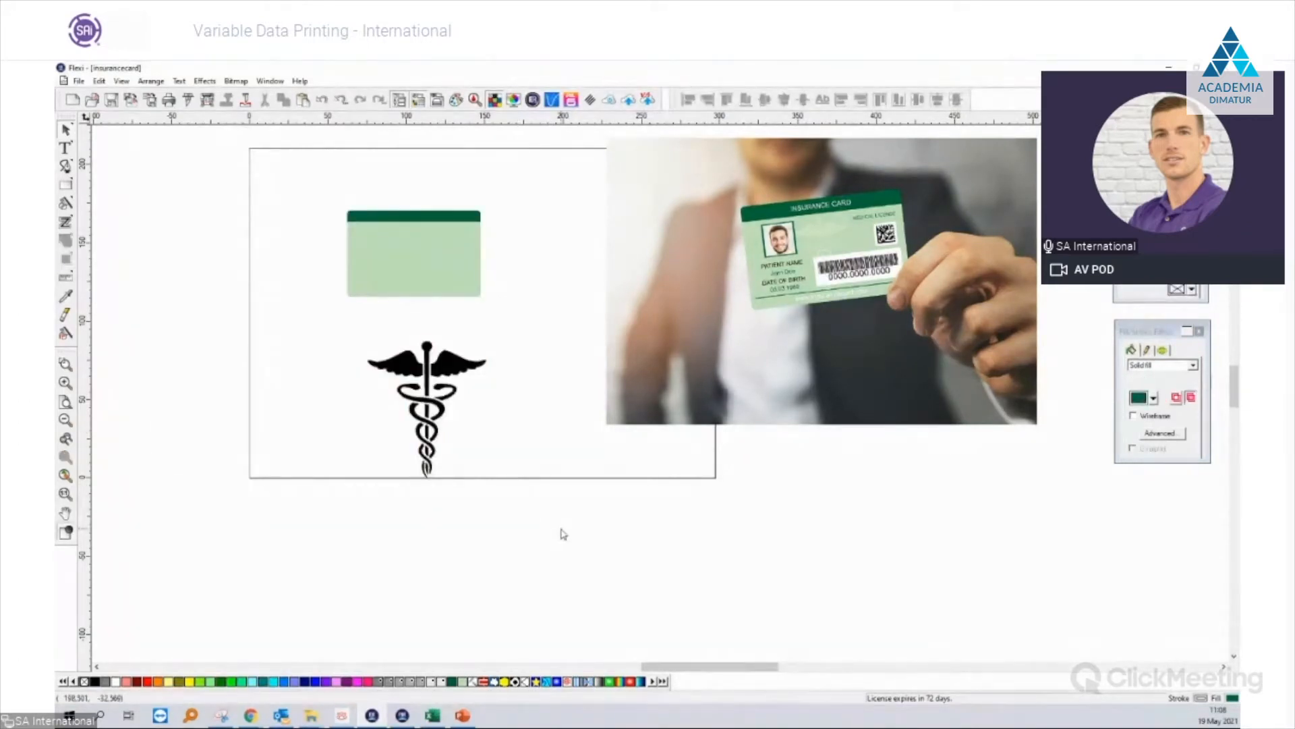
key(ctrl+shift+f)
key(ctrl+shift+f)
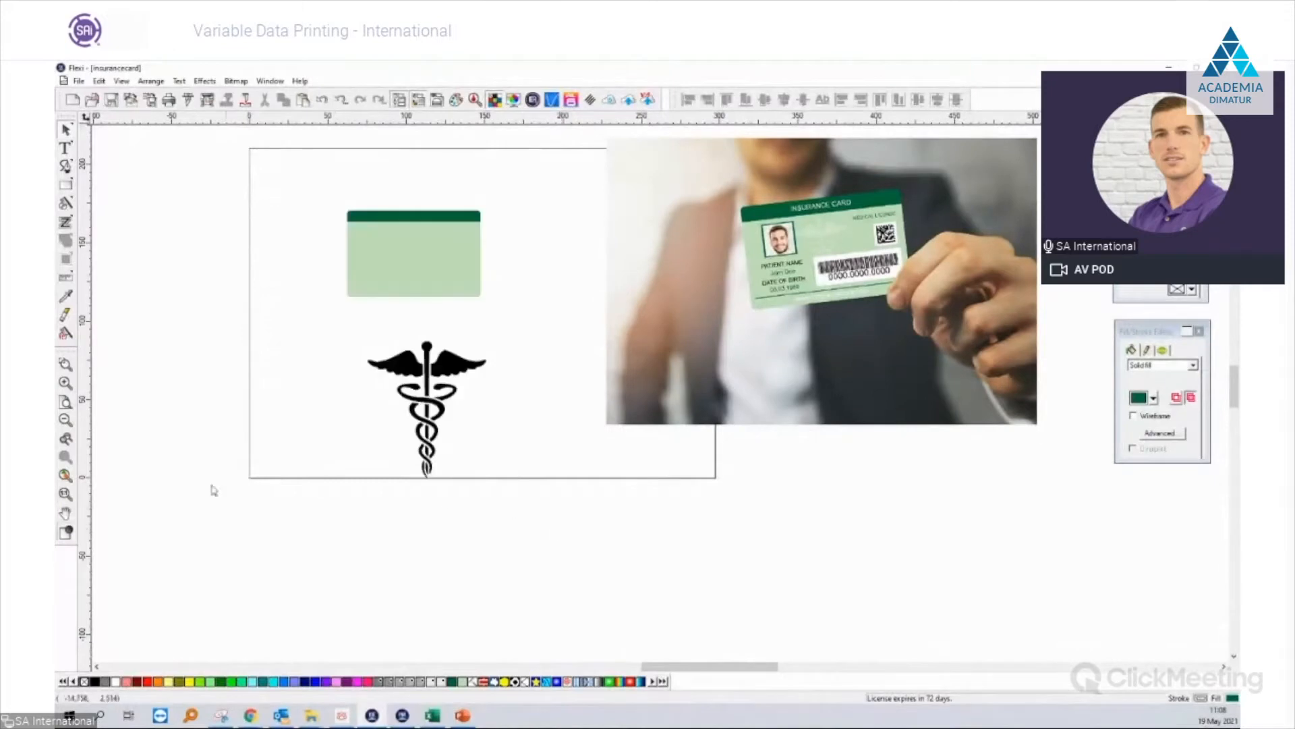
click(67, 530)
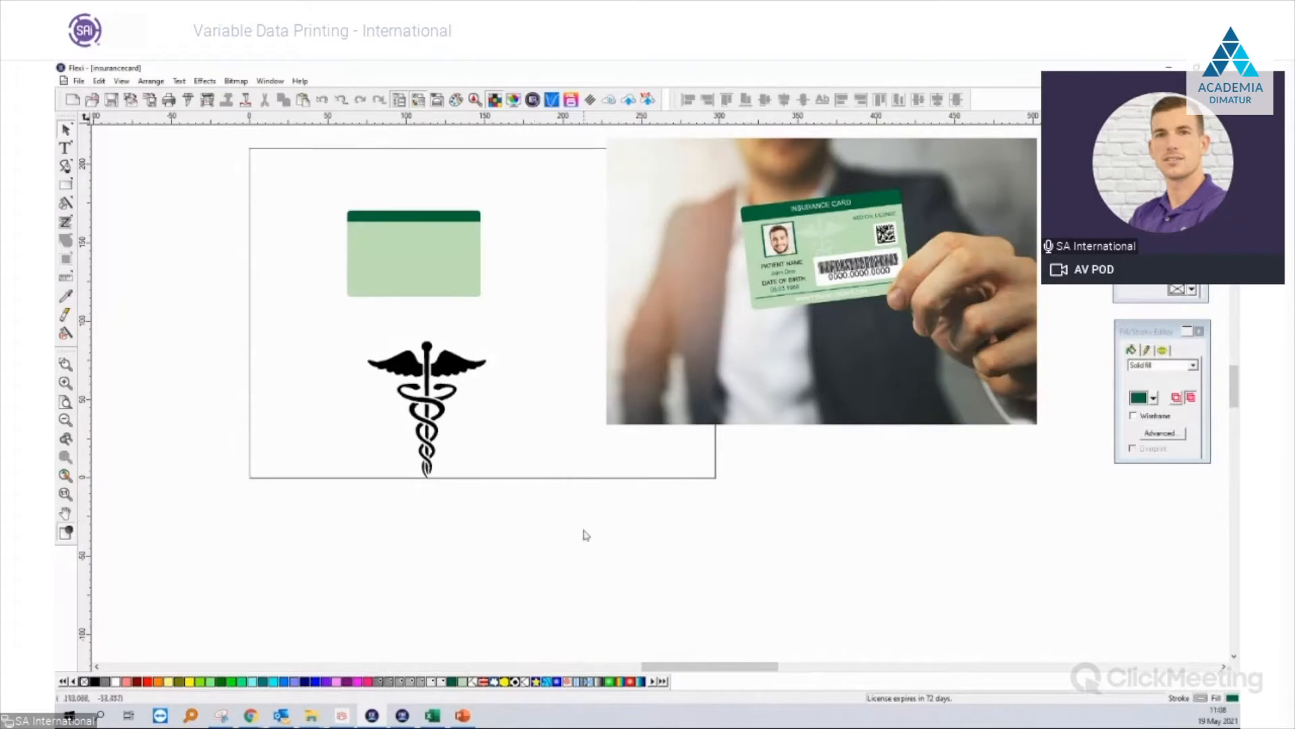
Fill the caduceus vector with orange and move it outside the page, beyond the upper left corner.
drag(535, 508, 315, 331)
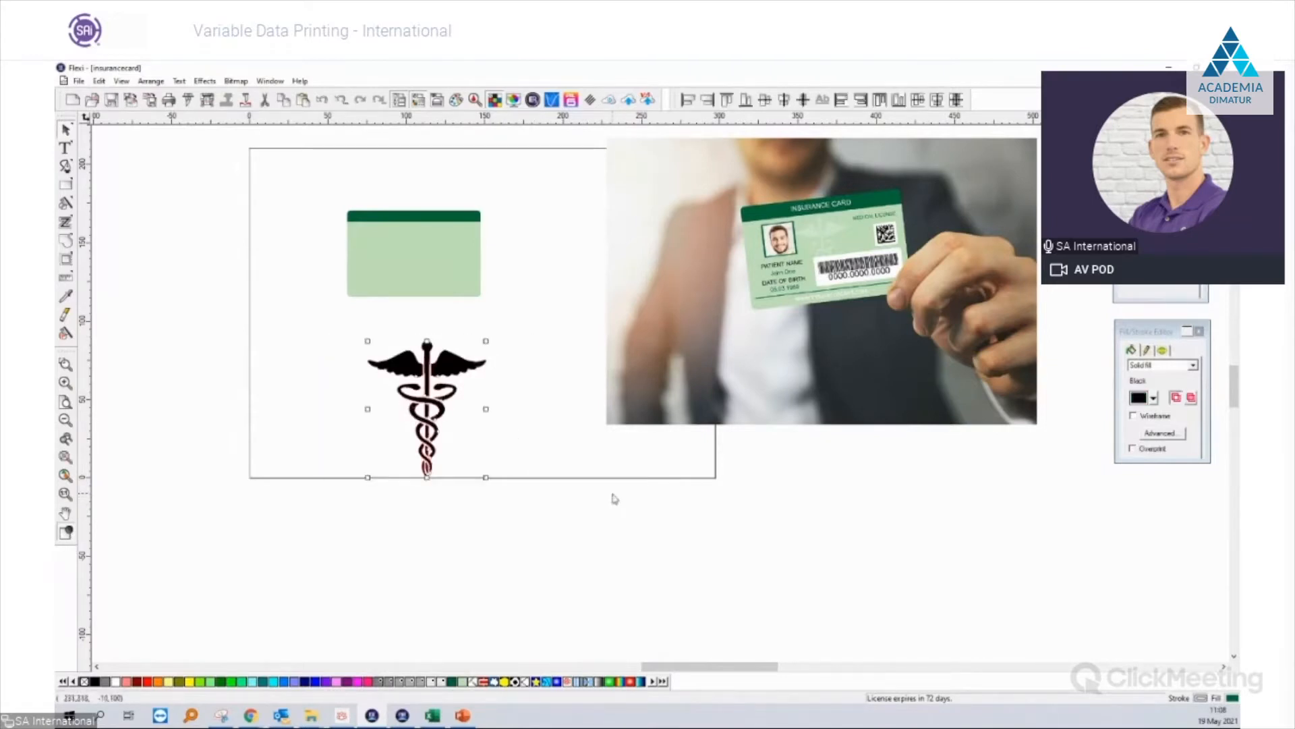
scroll(507, 480, up, 2)
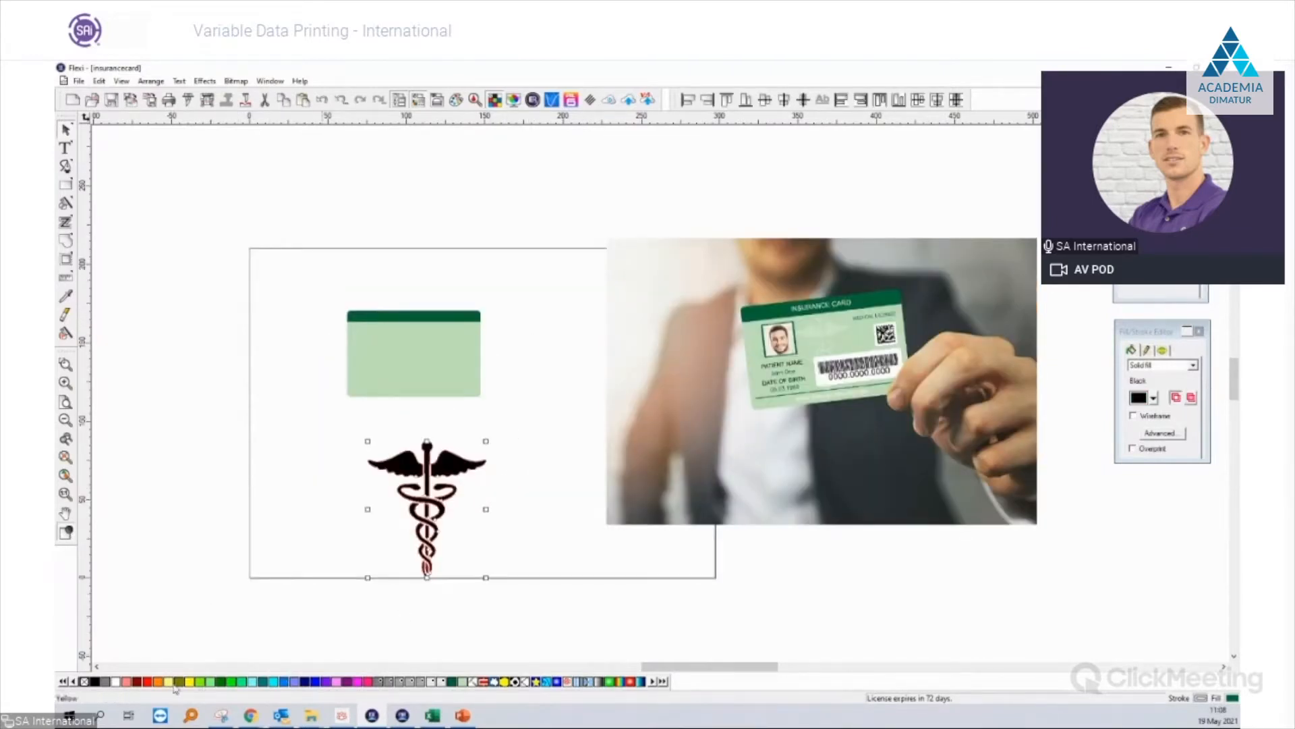
click(116, 681)
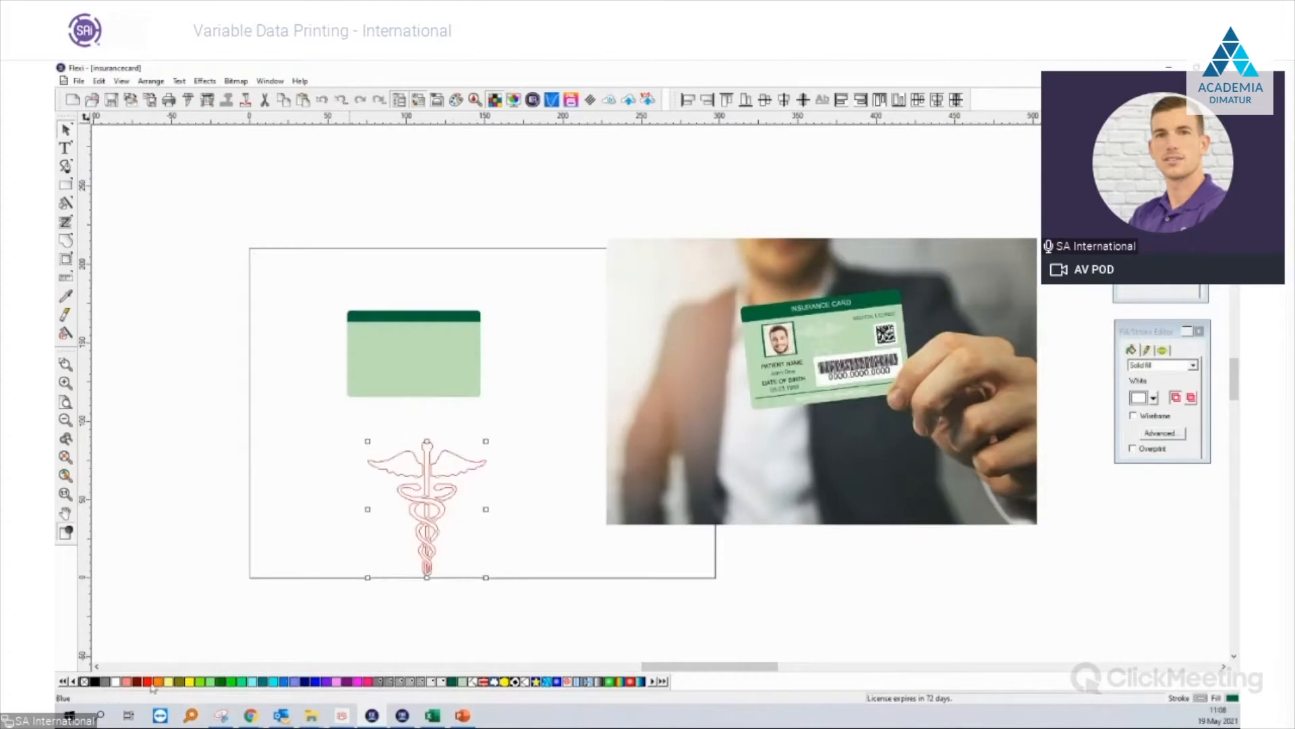
click(160, 682)
drag(433, 478, 179, 211)
click(451, 480)
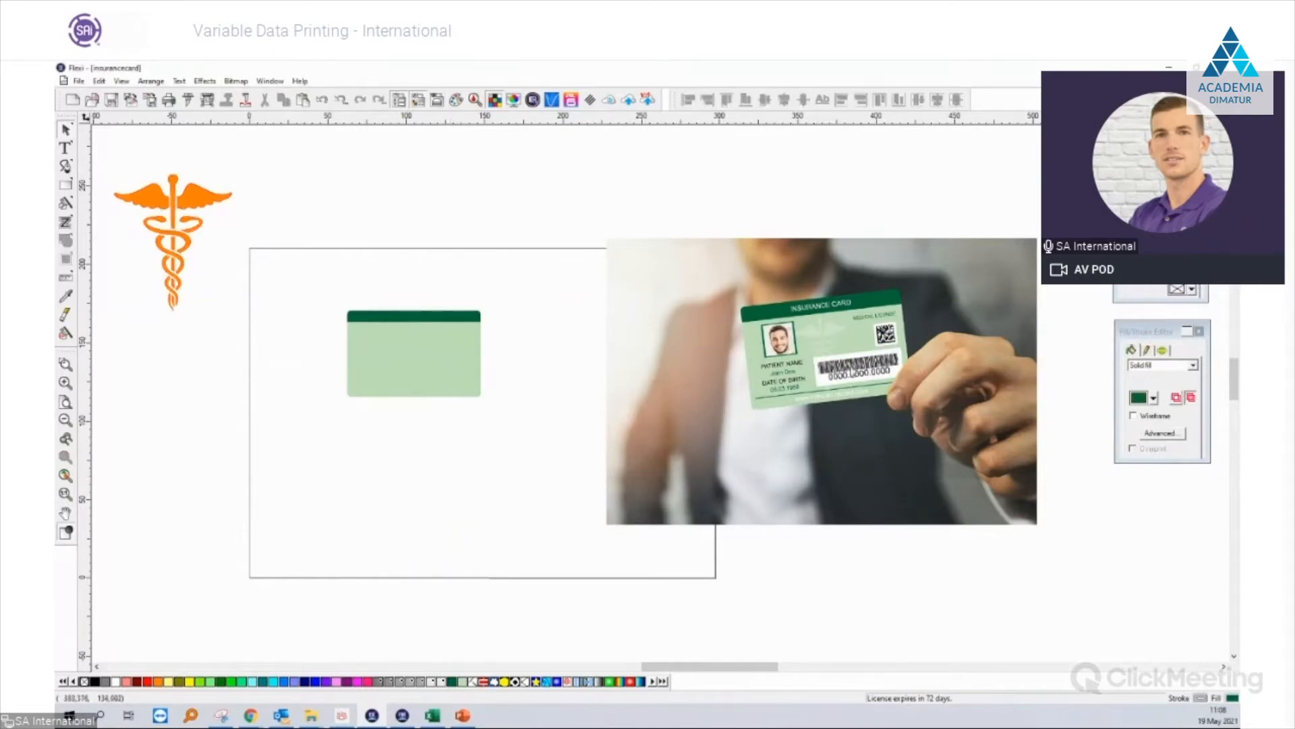
Examine the insurance card in the reference photo and move the photo closer to the drawn card.
scroll(824, 358, up, 3)
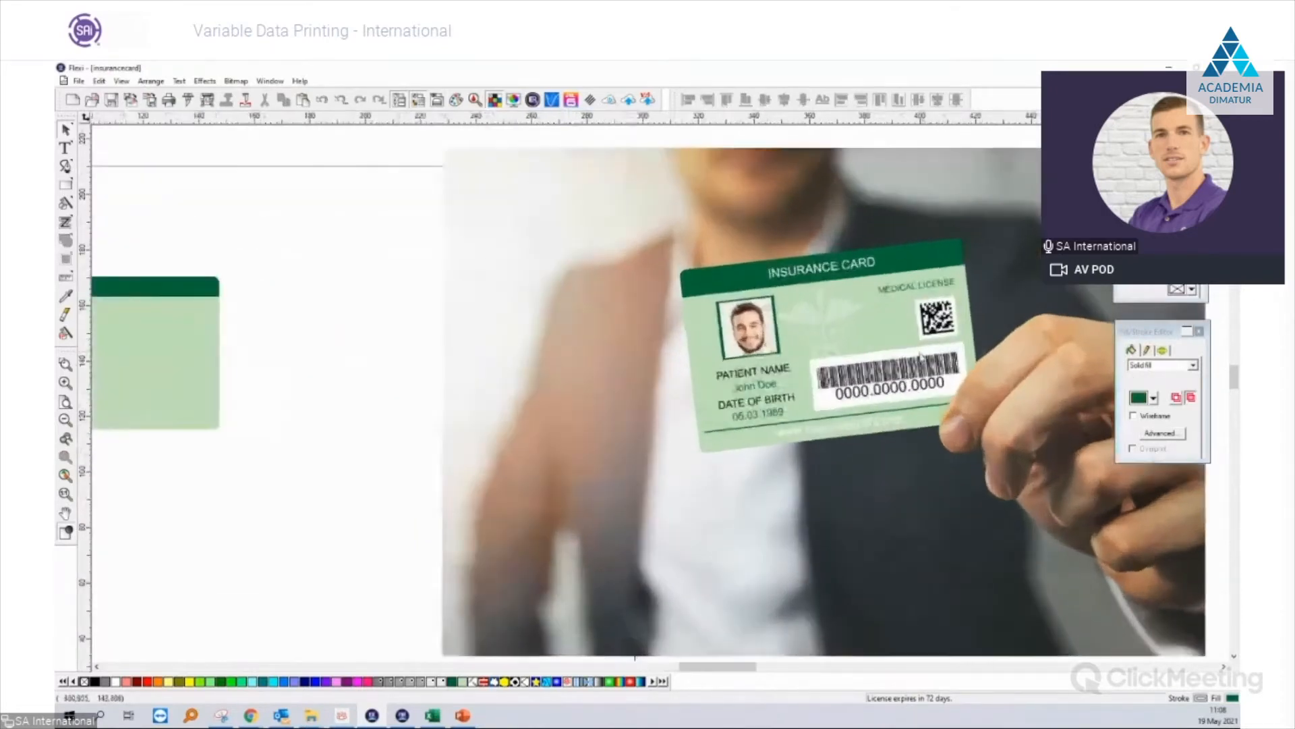
scroll(829, 415, down, 2)
scroll(806, 381, up, 4)
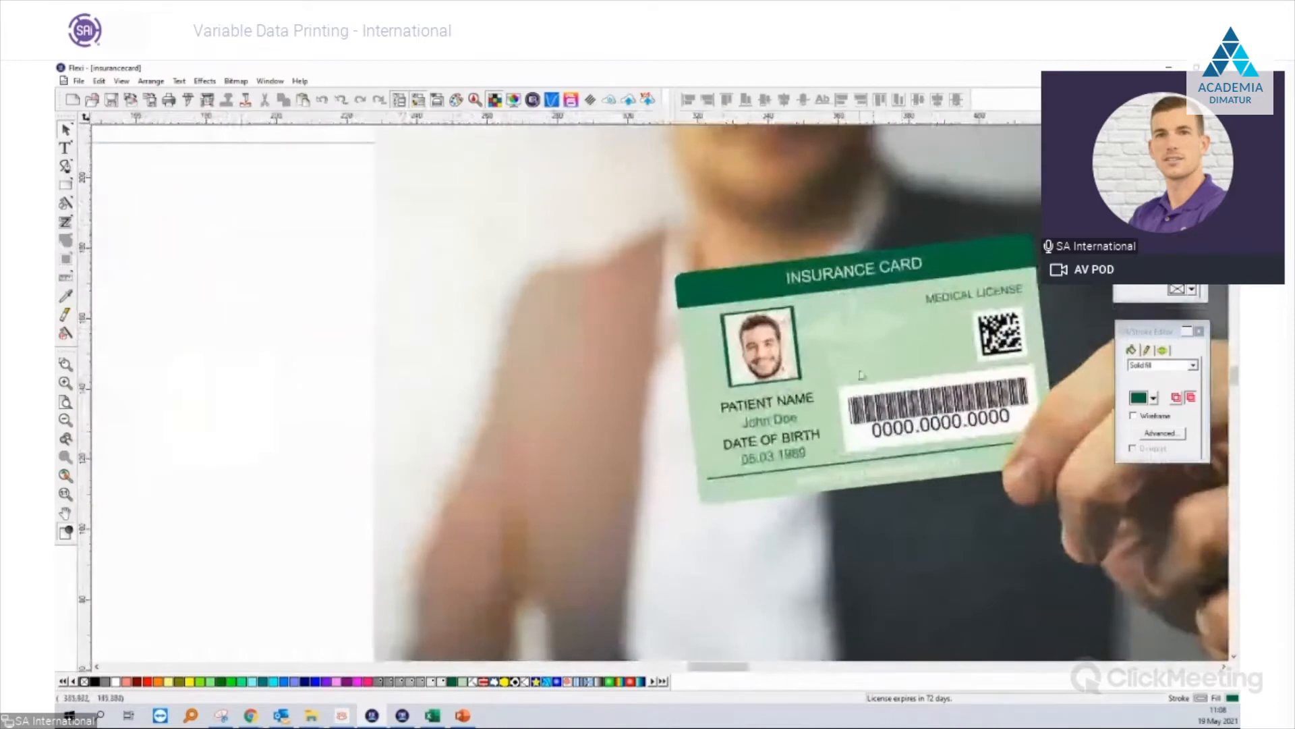
scroll(616, 333, down, 4)
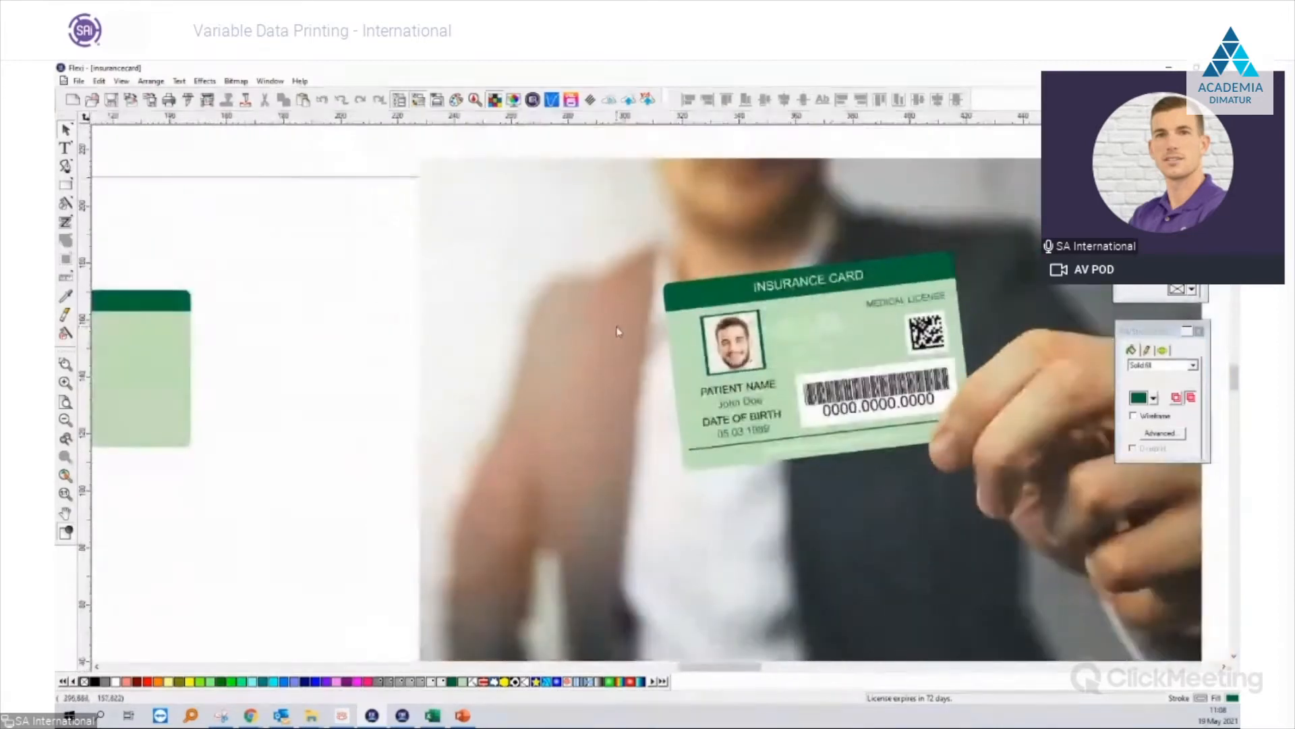
drag(748, 668, 728, 669)
drag(791, 502, 711, 509)
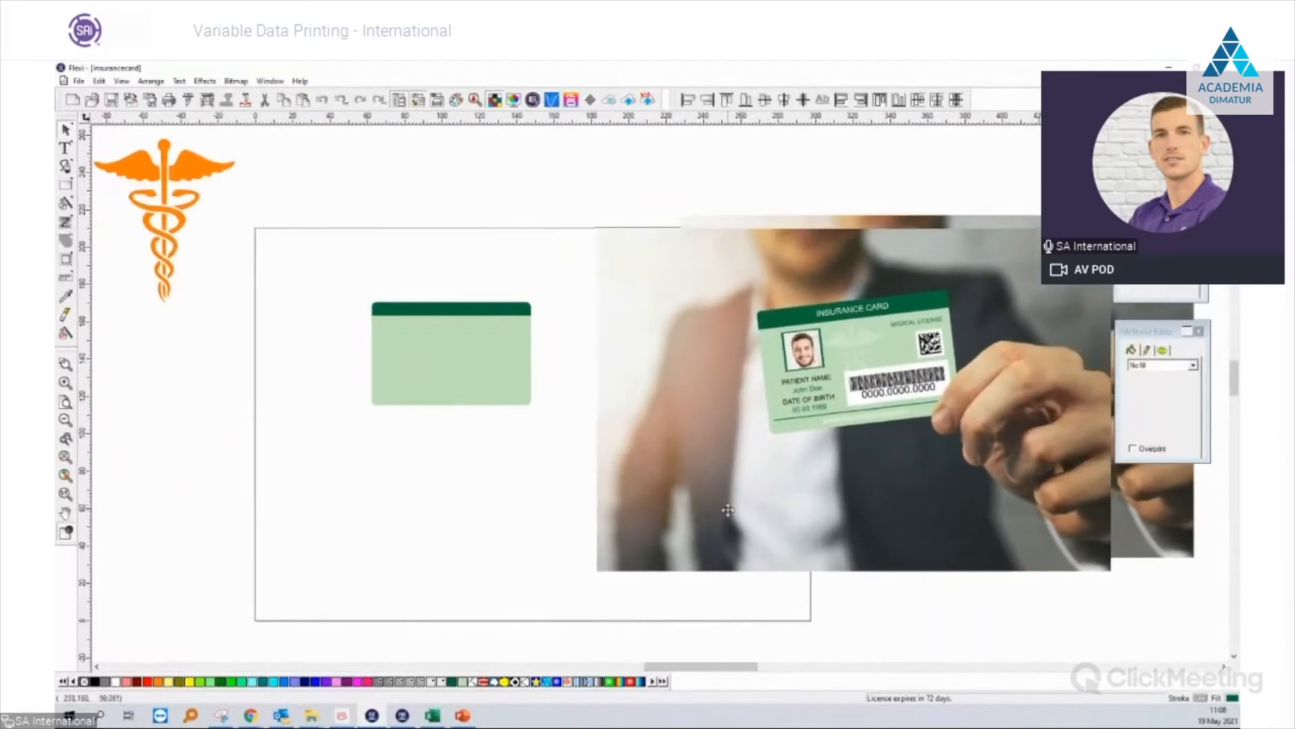
scroll(756, 334, up, 2)
scroll(168, 321, up, 2)
click(564, 371)
Switch to the open "img" folder in File Explorer and look through the portrait images.
mouse_move(311, 716)
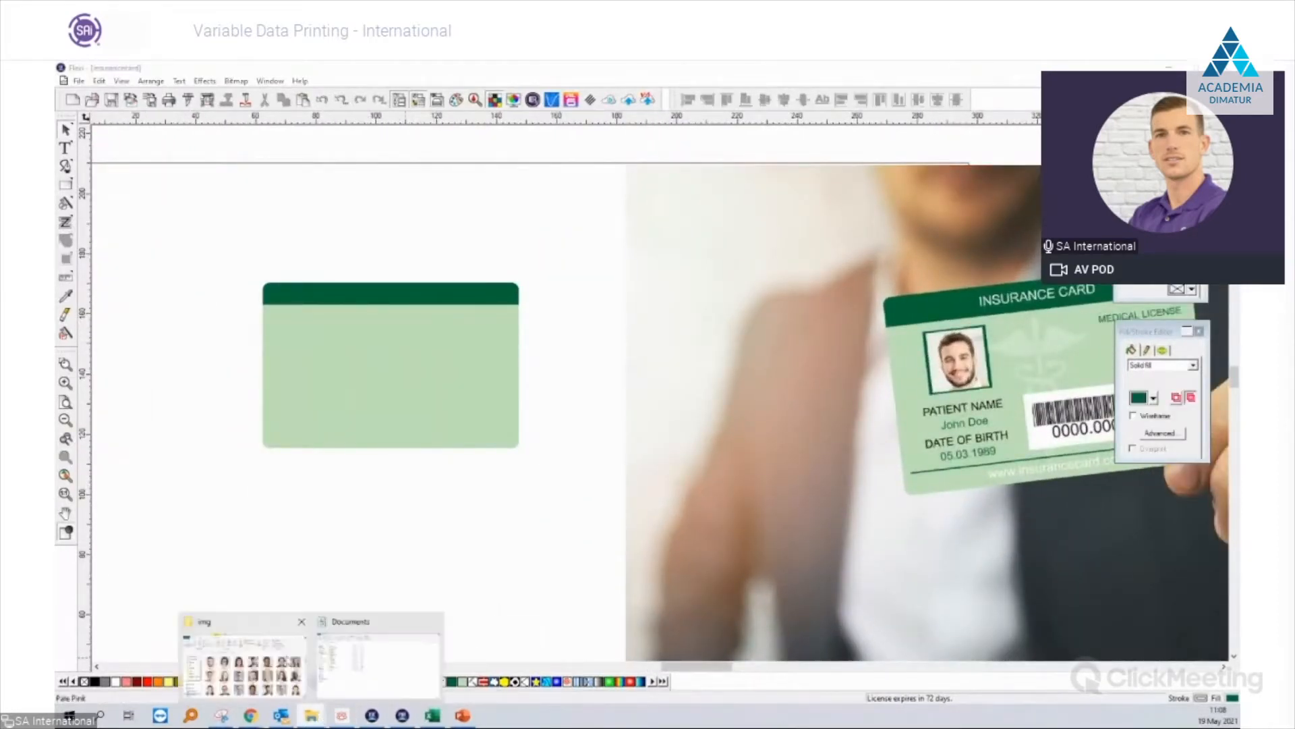
click(295, 664)
click(904, 310)
scroll(919, 329, down, 5)
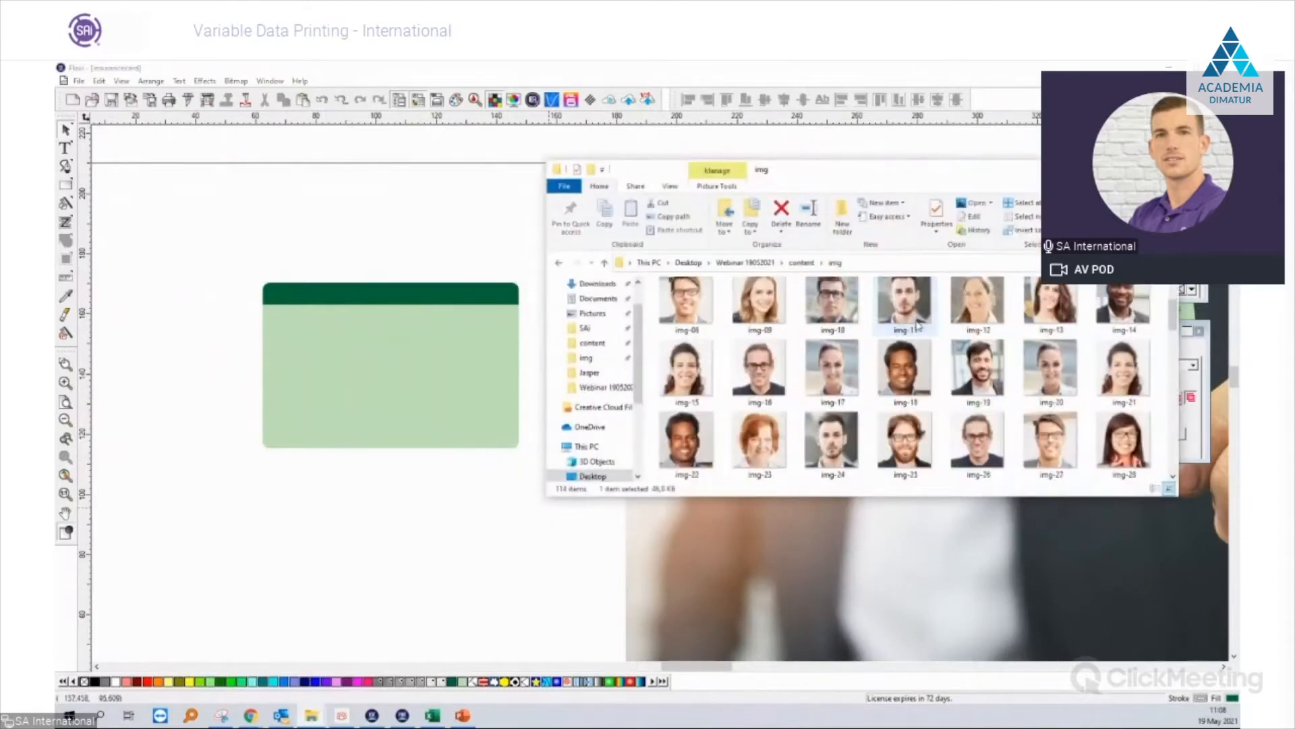
scroll(919, 329, down, 10)
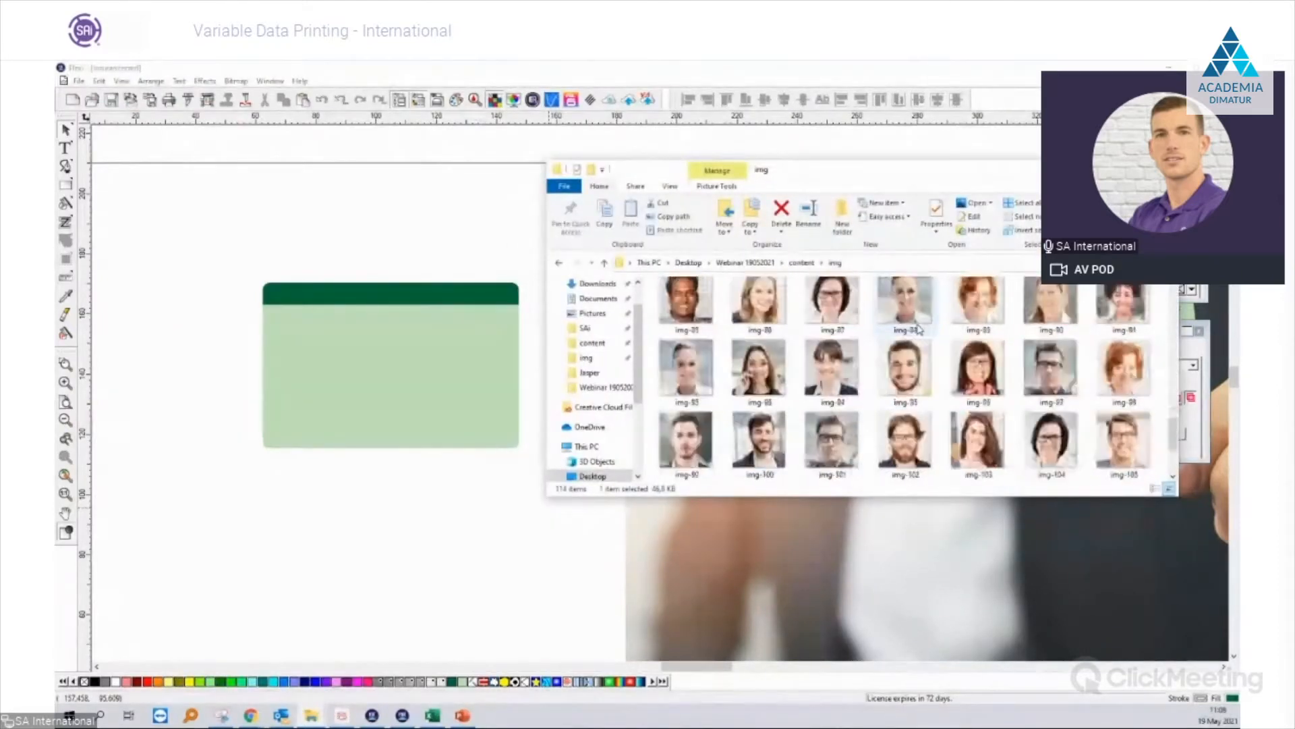
Look through more of the portrait images in the "img" folder and return to the card drawing.
scroll(919, 329, up, 15)
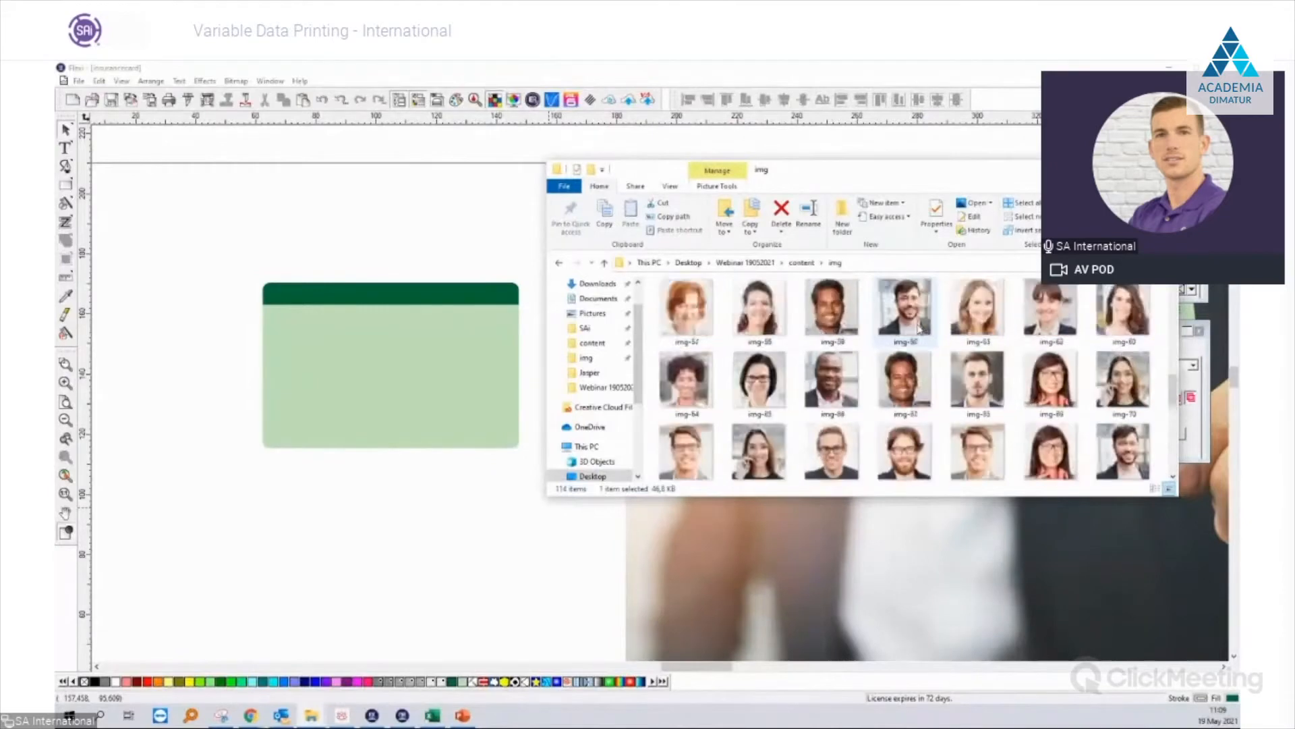
click(1105, 168)
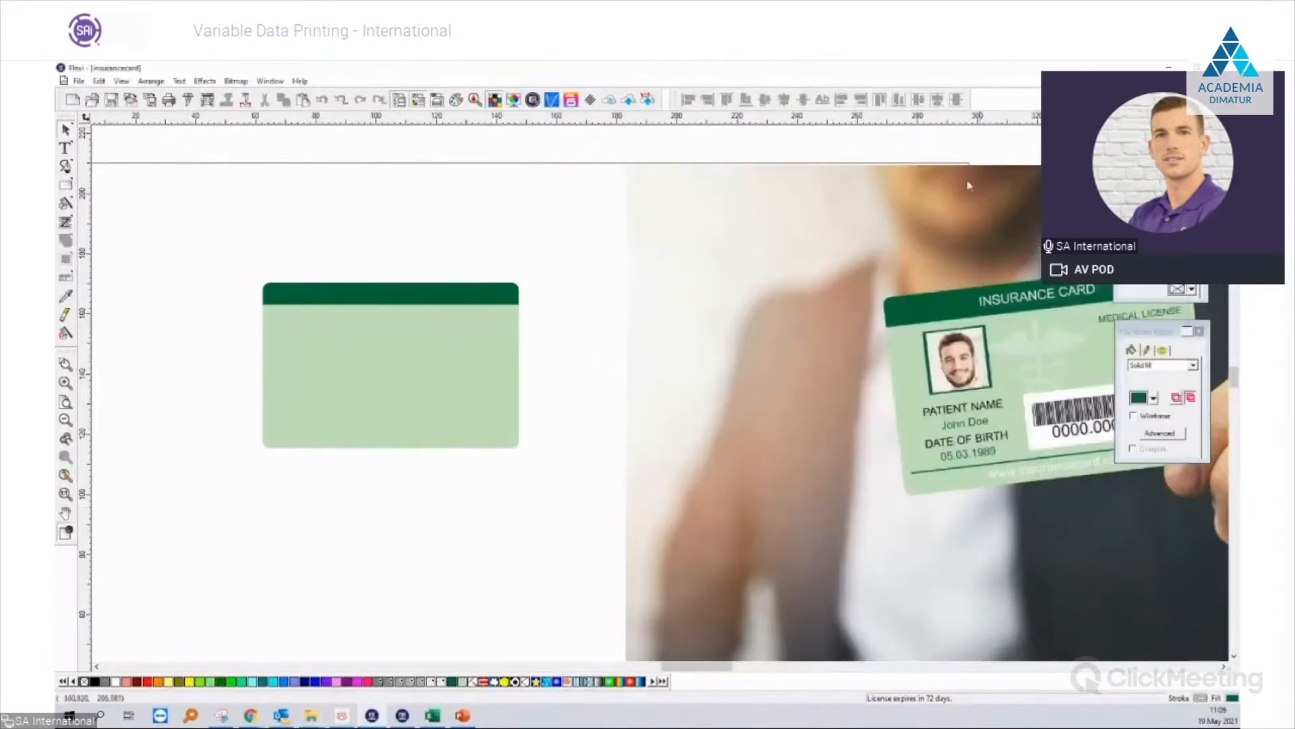
scroll(437, 531, down, 2)
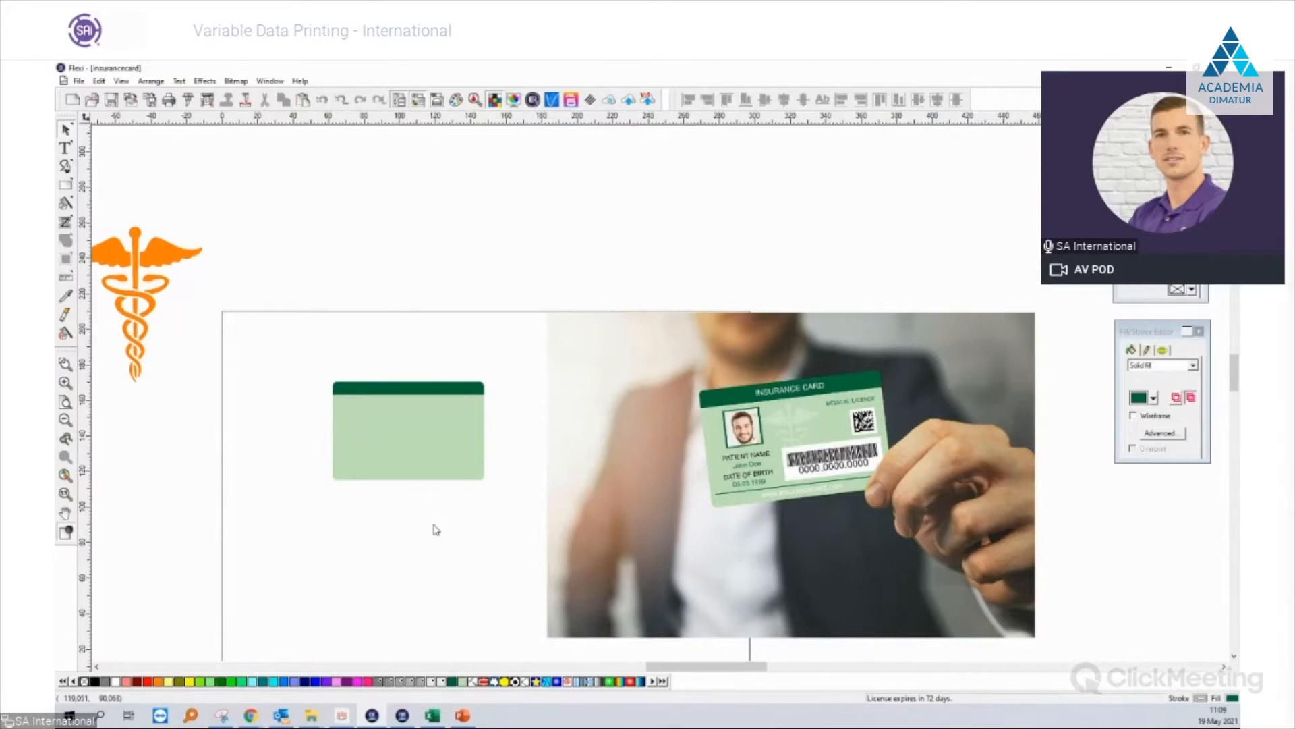
Switch to the Excel workbook, examine the name, dateofbirth, data, barcode and img columns, and return to Flexi.
click(432, 715)
scroll(177, 366, down, 2)
scroll(176, 366, up, 2)
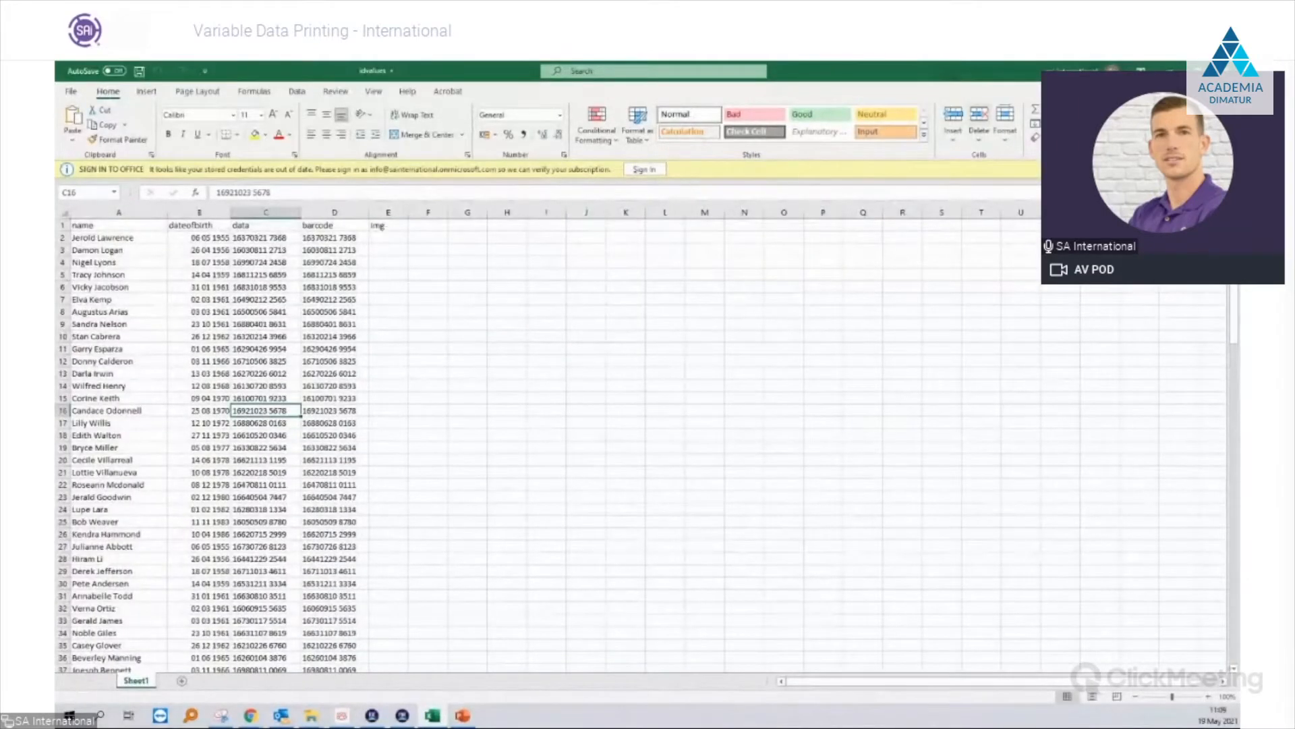
click(1170, 70)
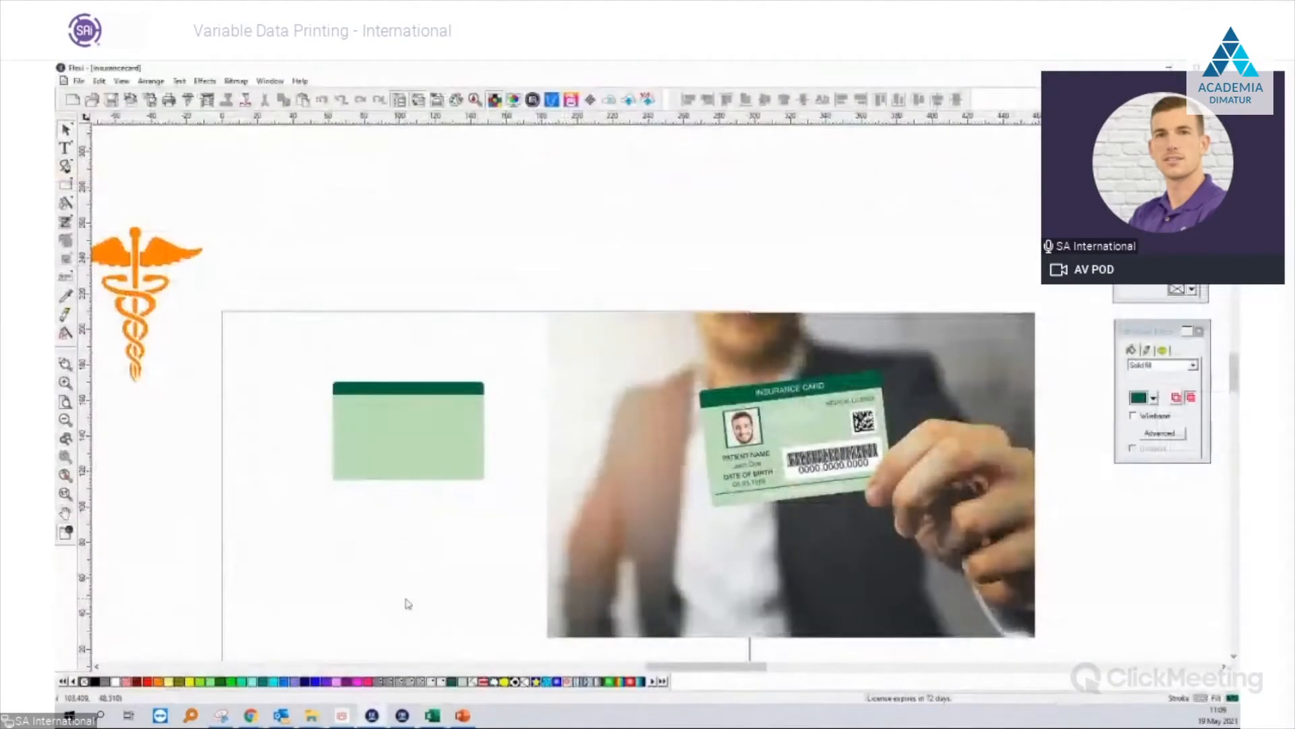
Draw a dark green square about 18 mm wide in the card's upper left area, just below the header band.
scroll(361, 553, up, 1)
scroll(852, 381, up, 1)
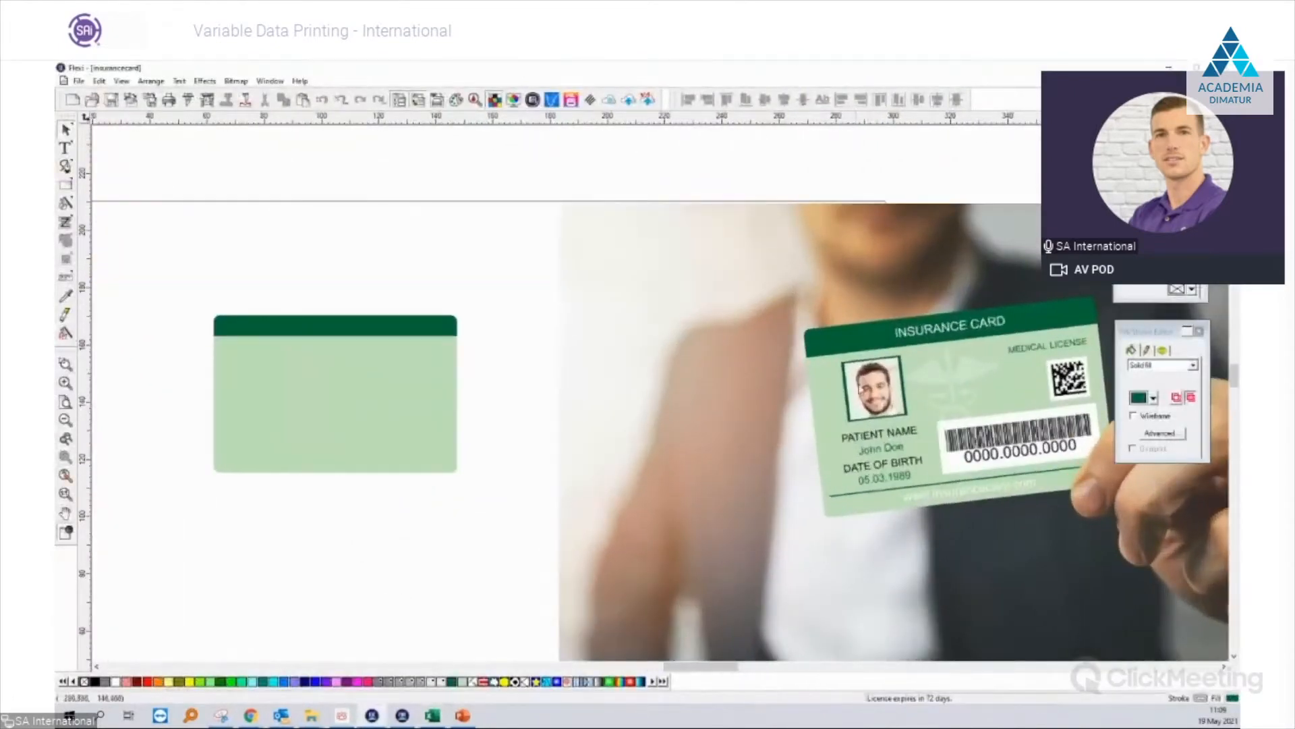
click(66, 185)
drag(235, 346, 287, 399)
scroll(215, 367, up, 1)
click(66, 130)
drag(283, 389, 279, 387)
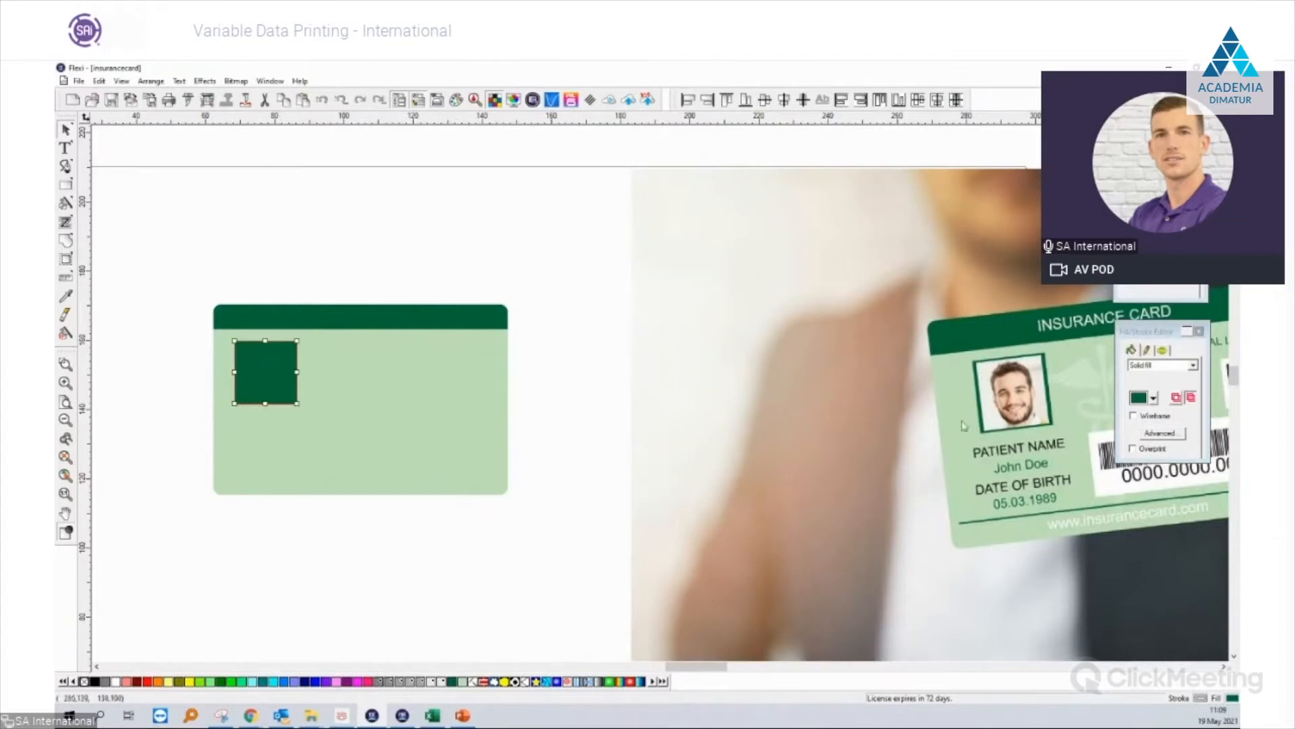
click(434, 265)
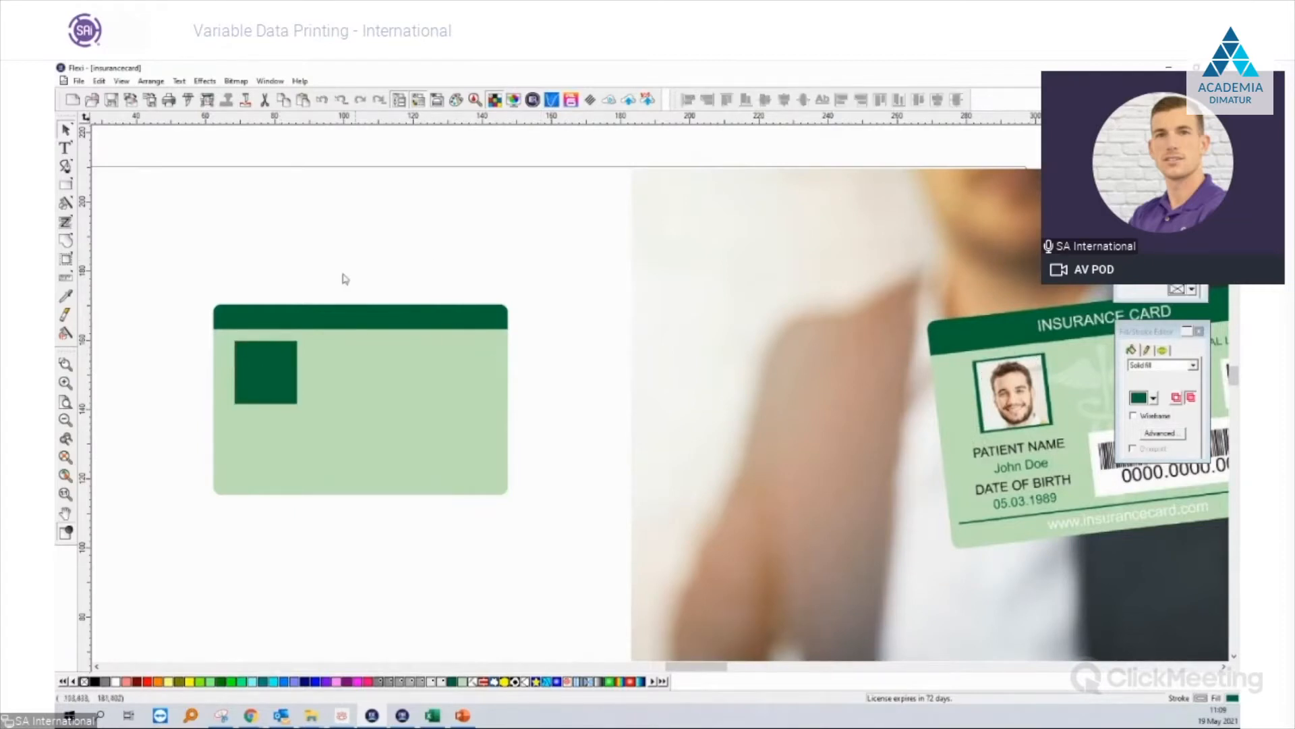
Duplicate the dark green square and shrink the copy to about 16 mm wide.
click(282, 376)
key(ctrl+c)
key(ctrl+v)
click(224, 398)
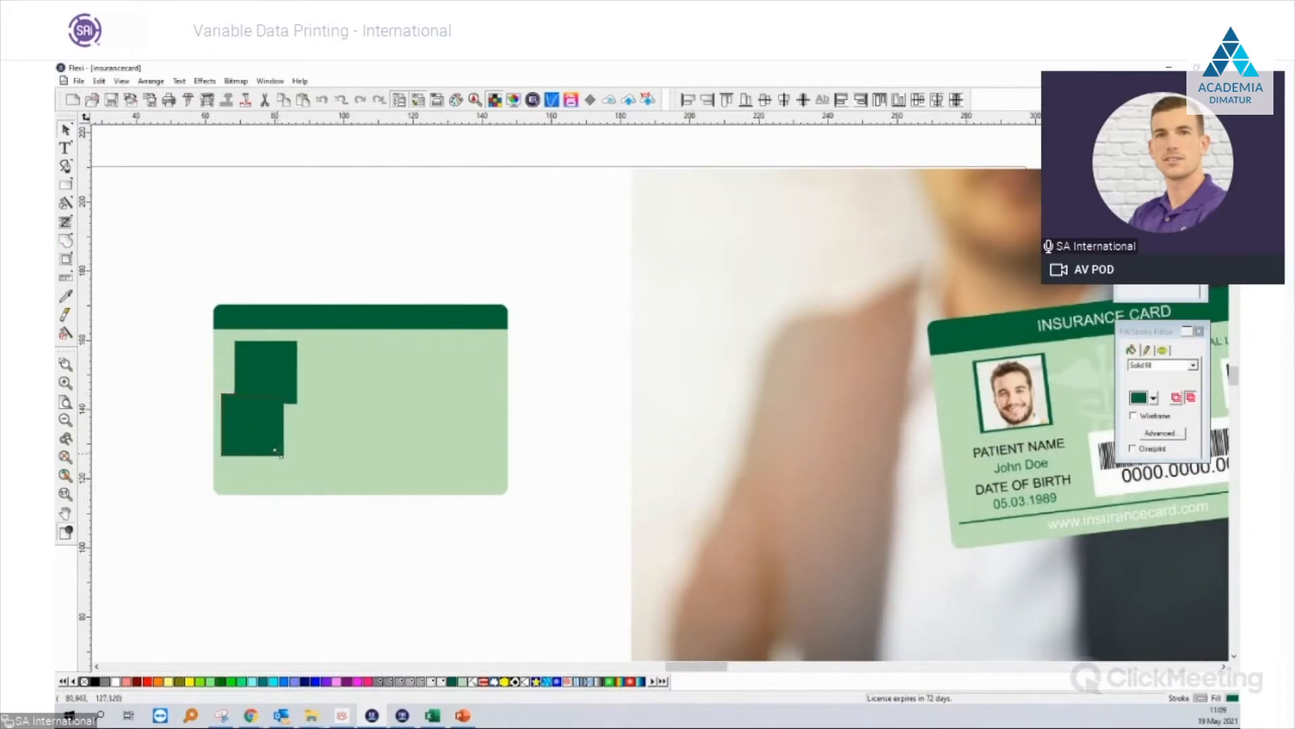
click(276, 451)
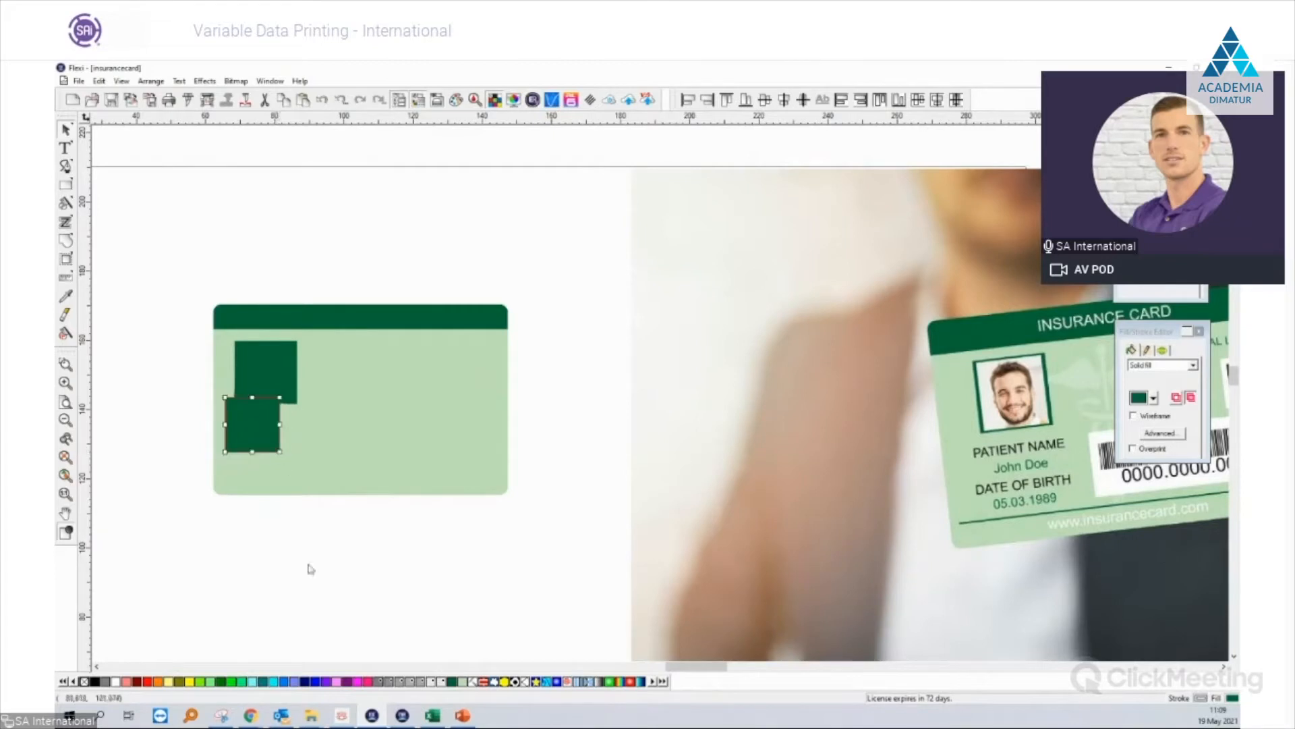
Fill the smaller square with white and centre it on the dark green square to form a portrait frame.
click(116, 681)
shift+click(266, 382)
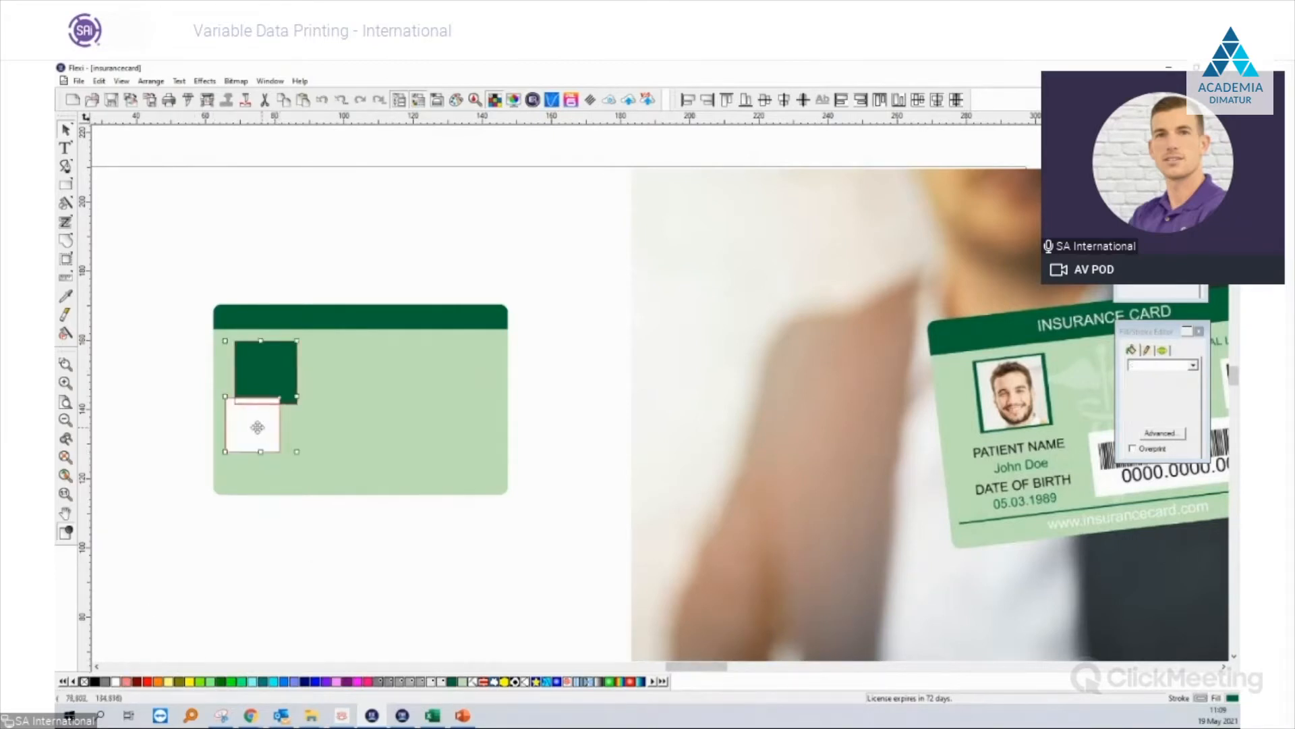
key(F7)
click(161, 395)
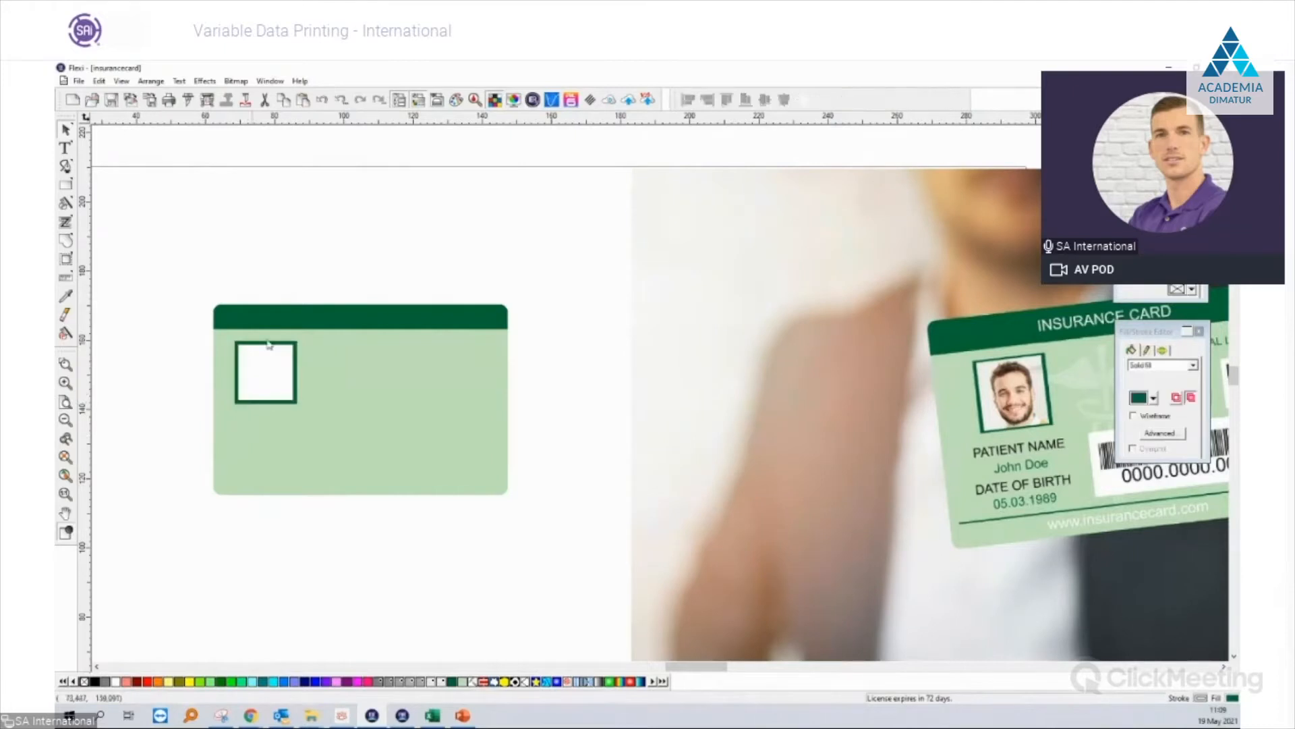
Move the reference photo slightly closer to the drawn card and a little upward.
scroll(284, 357, up, 2)
scroll(276, 369, down, 5)
scroll(278, 368, down, 3)
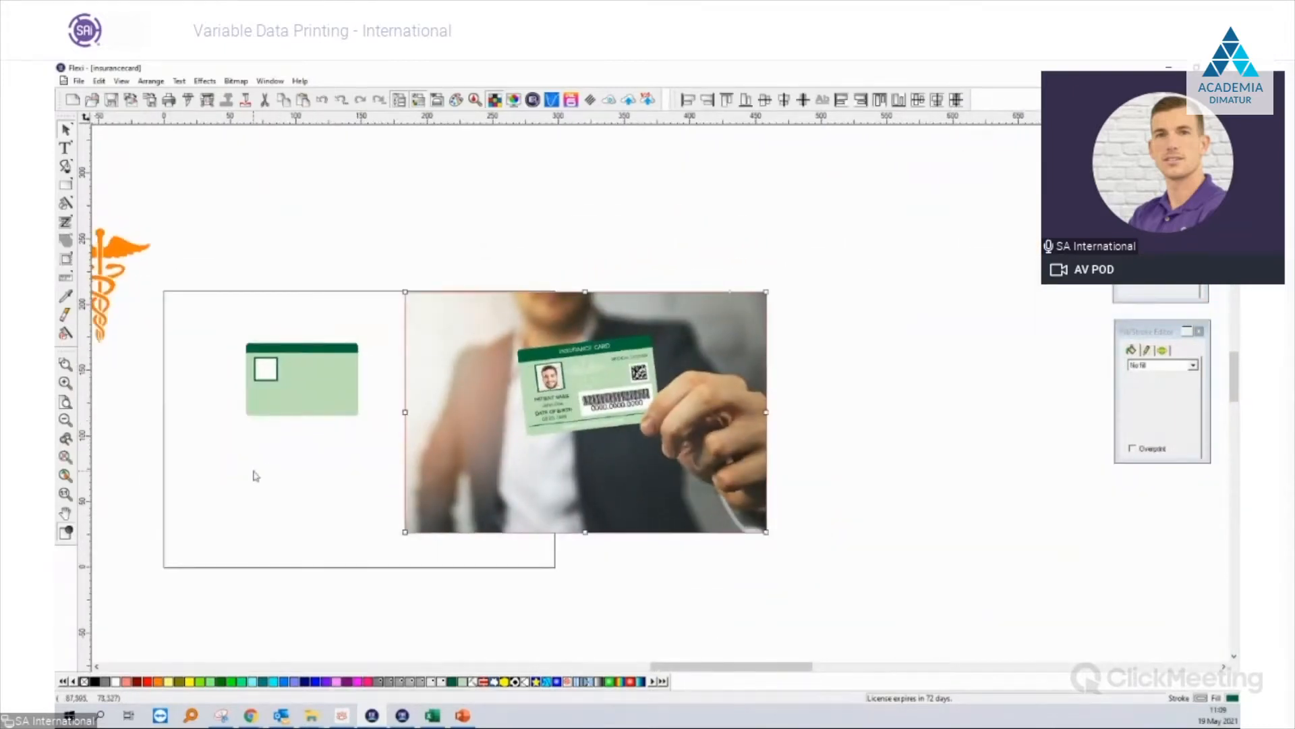
scroll(253, 424, down, 1)
scroll(251, 424, up, 2)
click(715, 424)
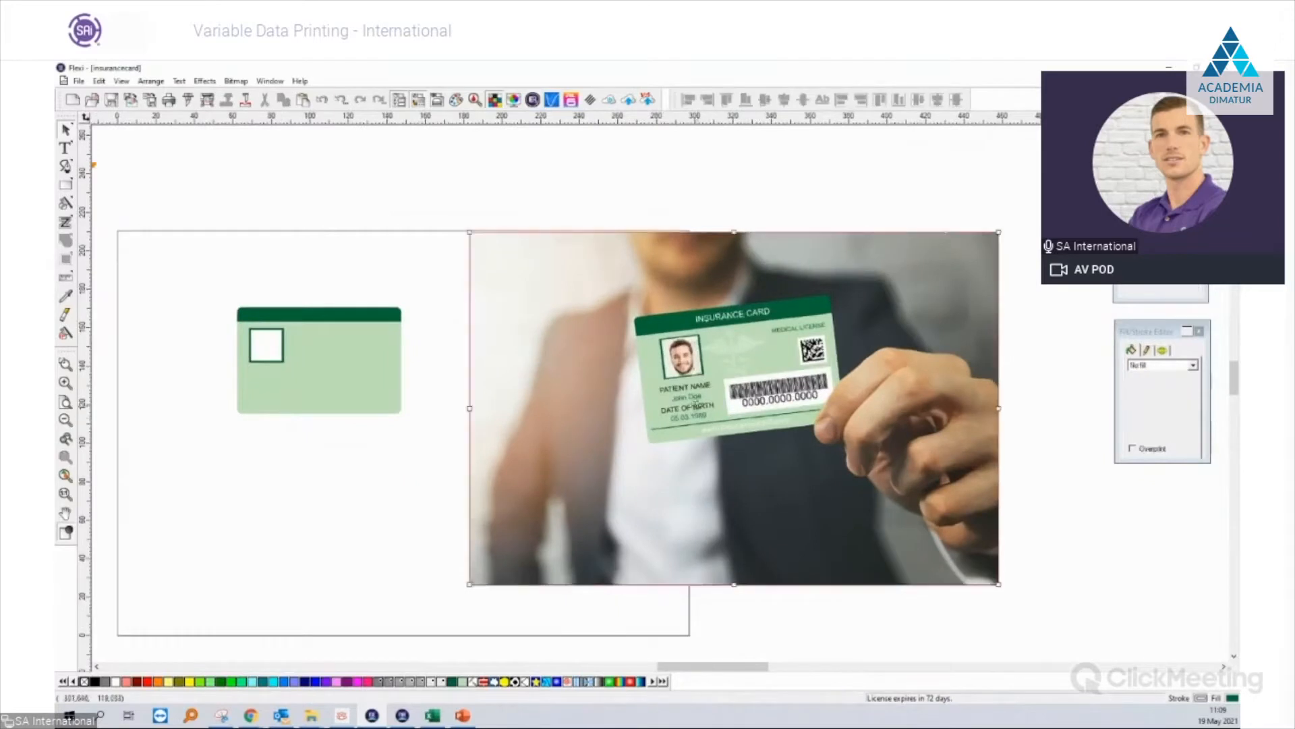
drag(716, 424, 703, 412)
scroll(628, 395, up, 1)
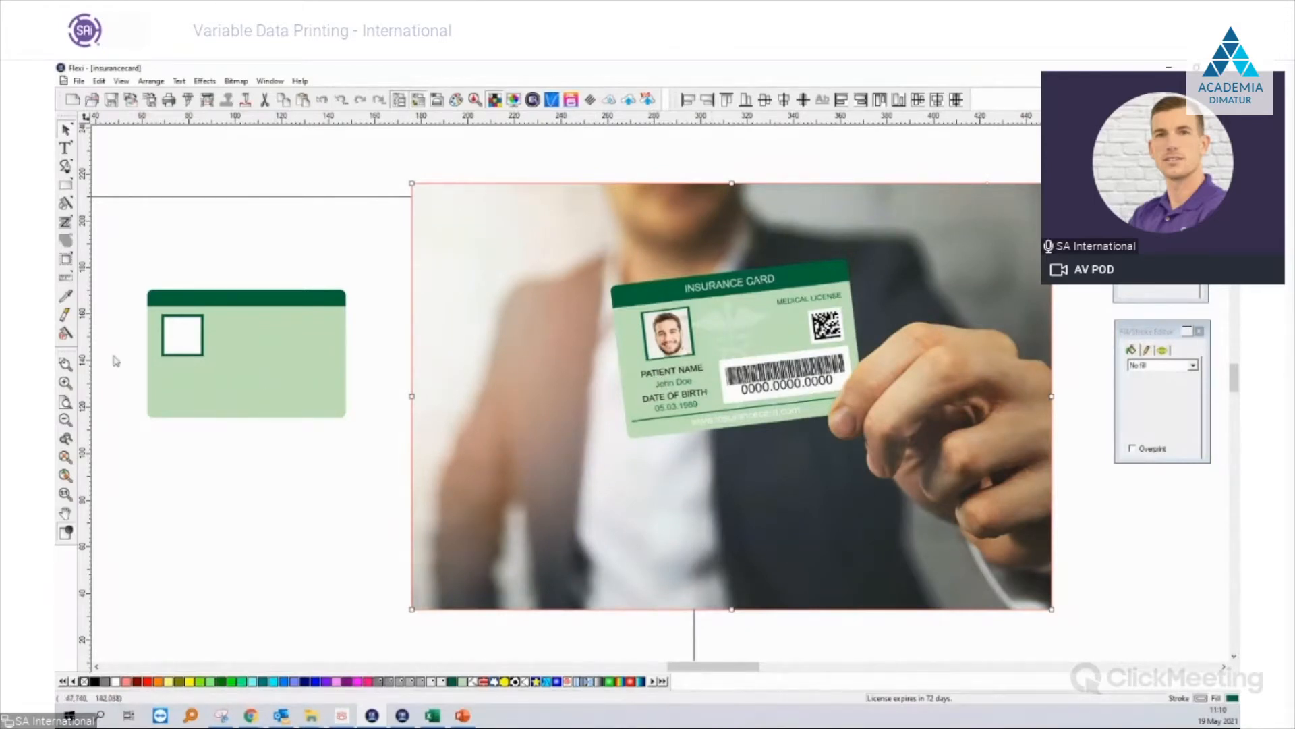
Add a text block below the card whose first two lines both read "PATIENT NAME".
scroll(106, 357, up, 1)
click(65, 147)
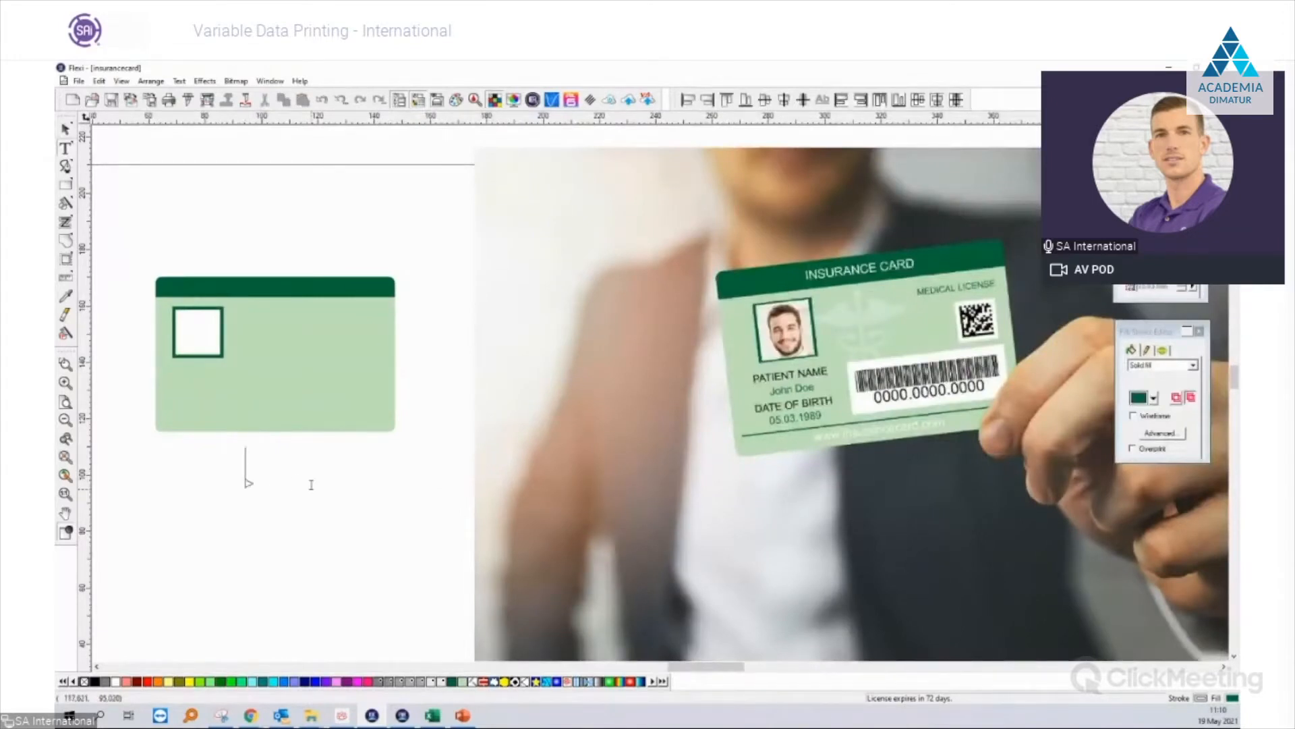
text(PATIENT NAME)
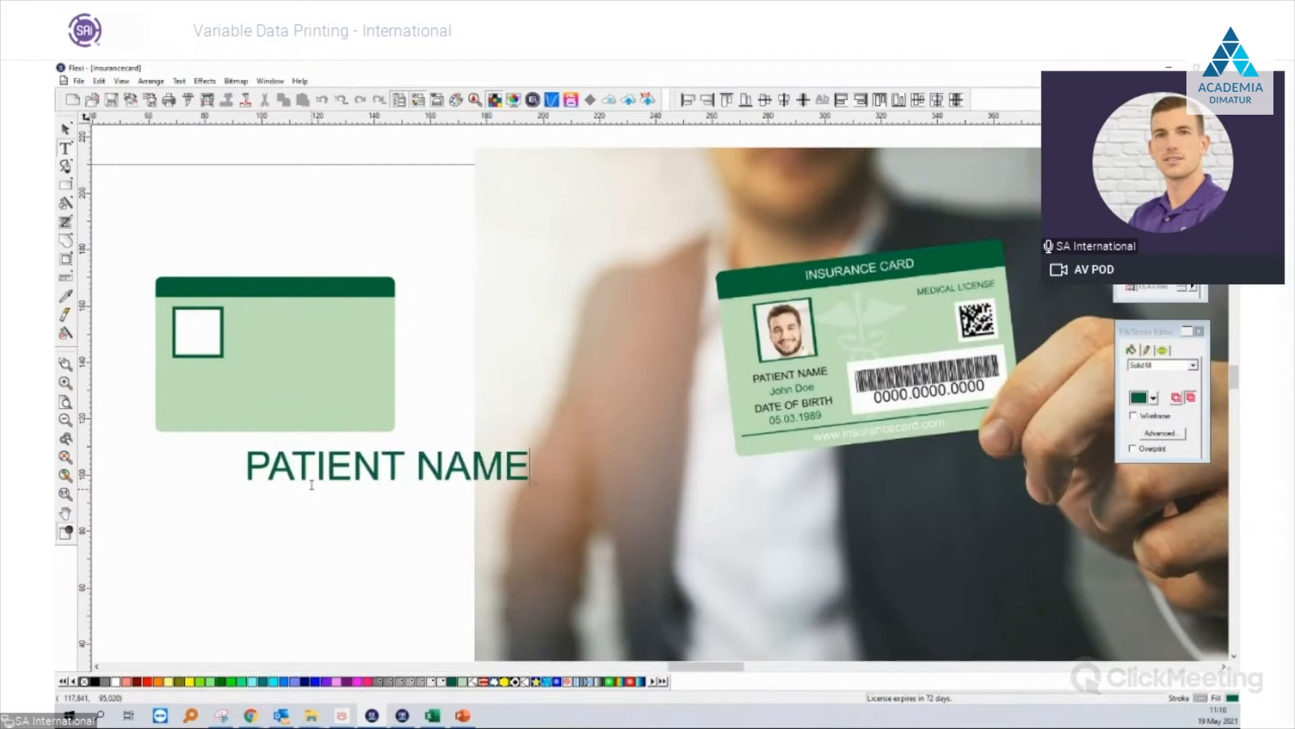
key(Return)
text(J)
key(BackSpace)
text(PATIEN)
key(BackSpace)
text(NT)
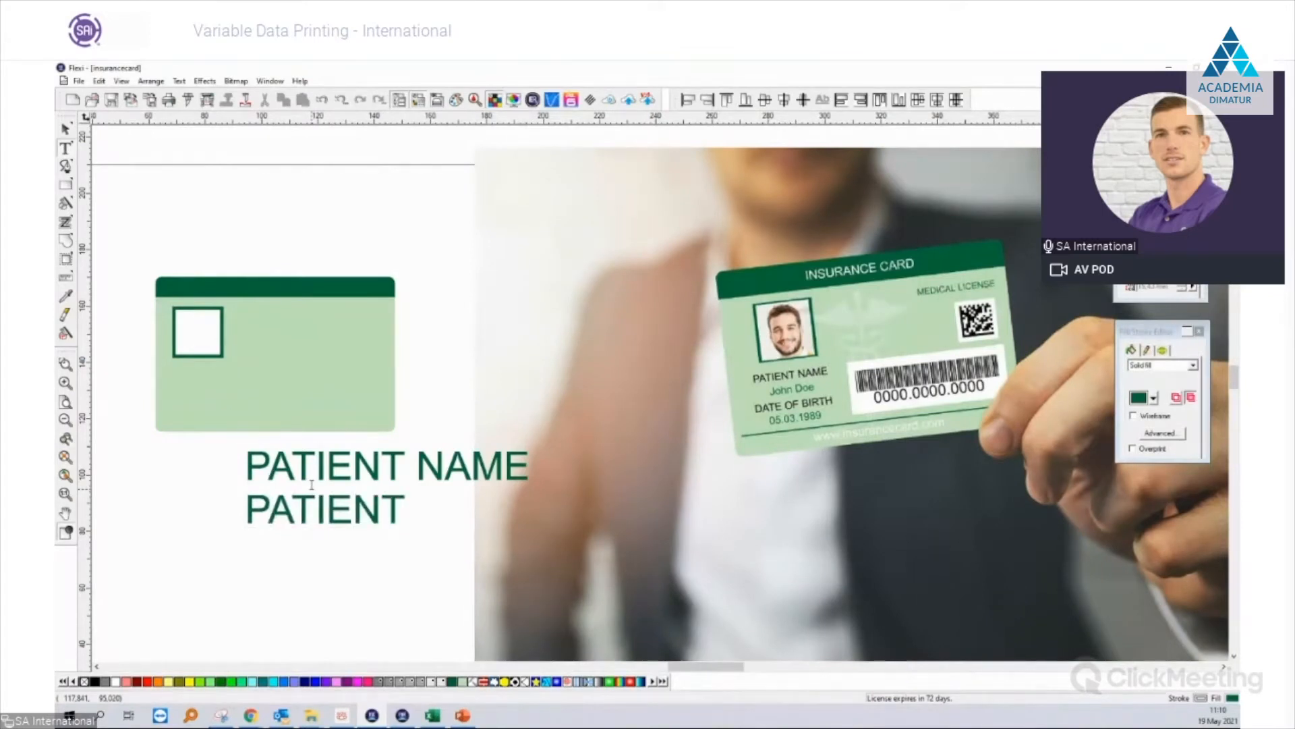
text( NAME)
Add "DATE OF BIRTH" and the placeholder "00.00.0000" as the third and fourth lines of the text block.
key(Return)
text(DAT)
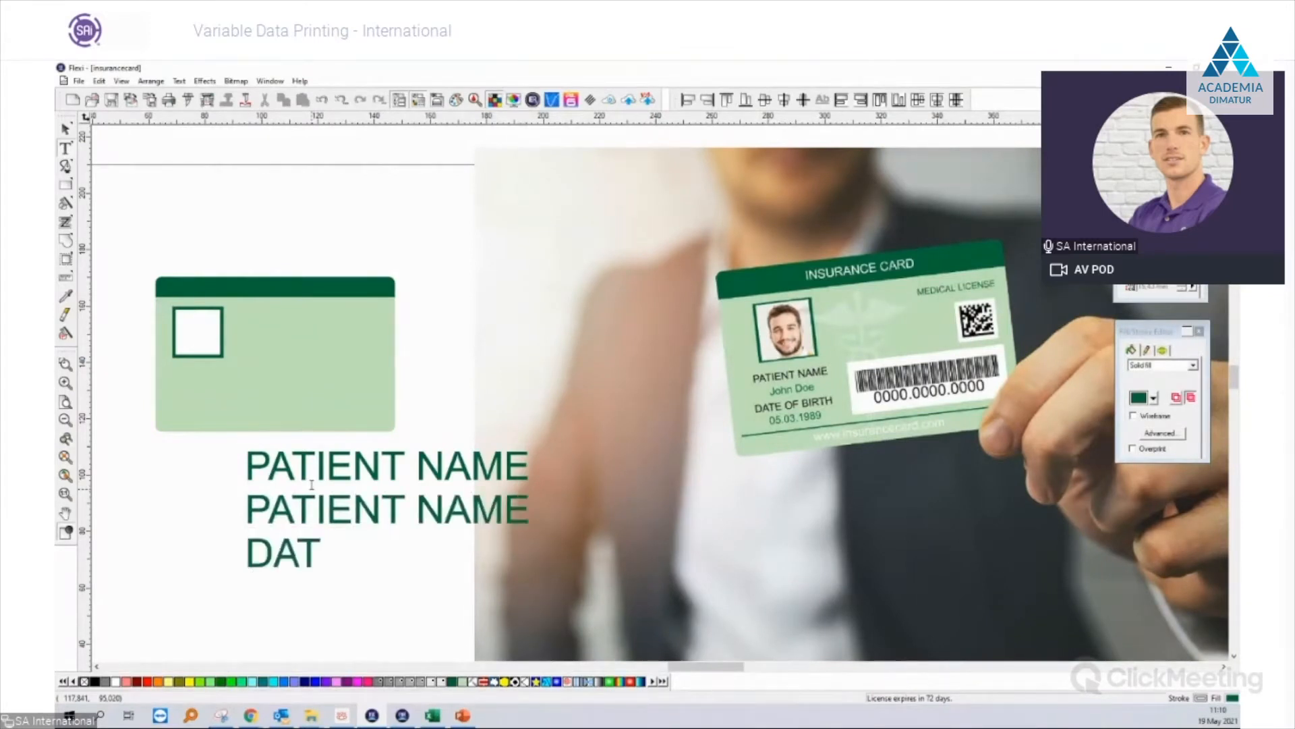
text(E OF BIRTH)
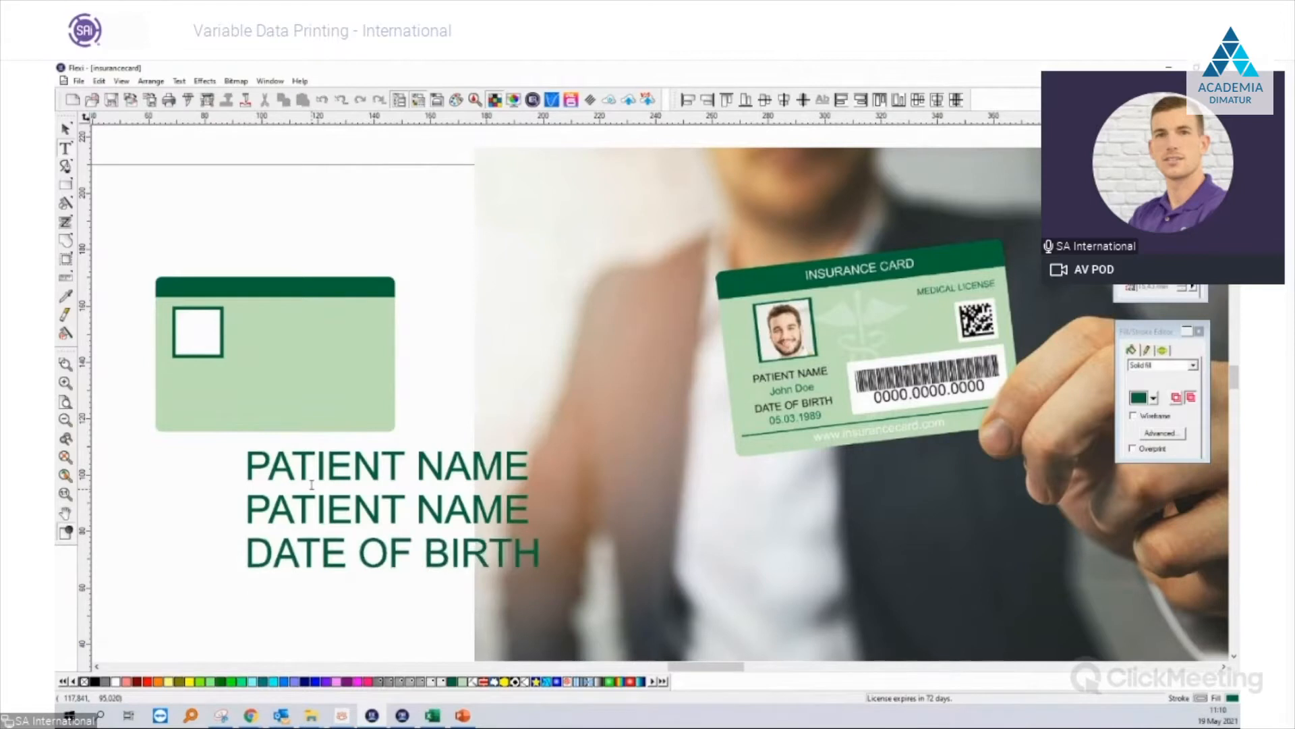
key(Return)
text(00.00.0000)
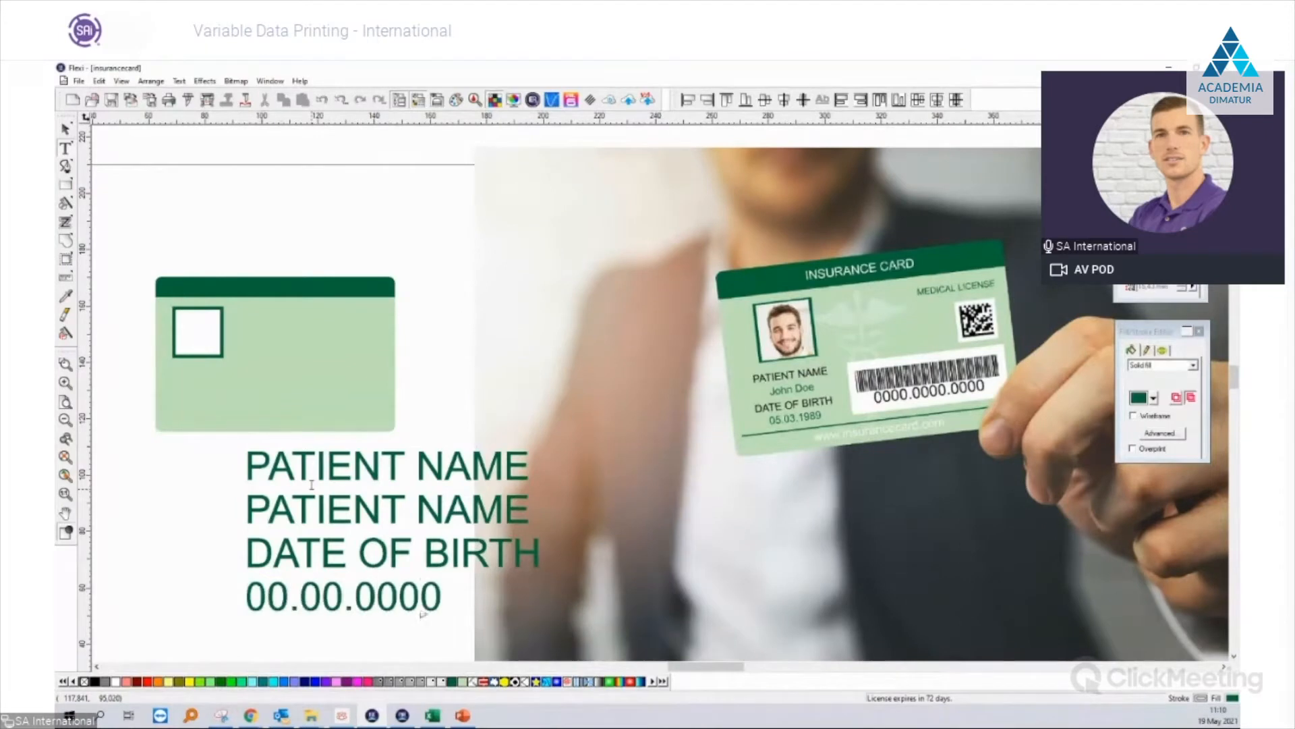
Move the four-line text block under the card, flush with the card's left edge, and centre-align its lines.
scroll(309, 480, down, 3)
drag(442, 497, 244, 366)
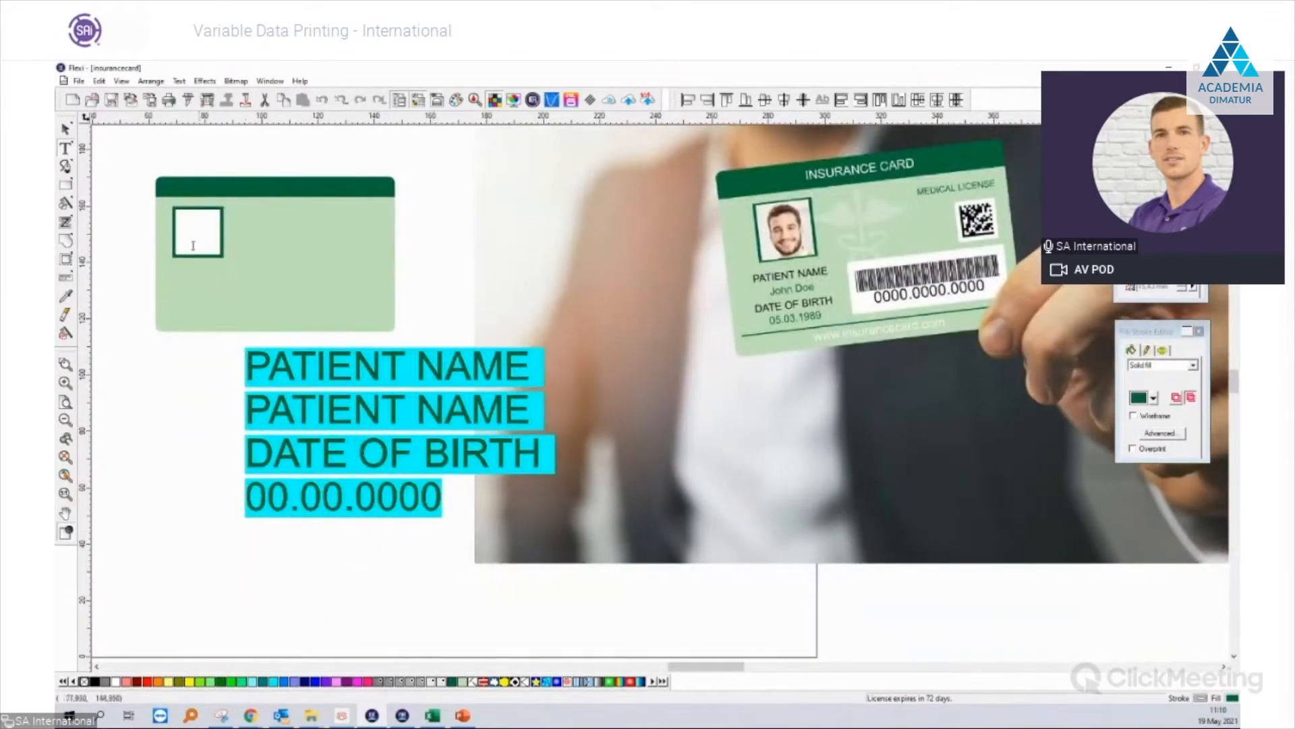
click(65, 130)
drag(432, 419, 344, 422)
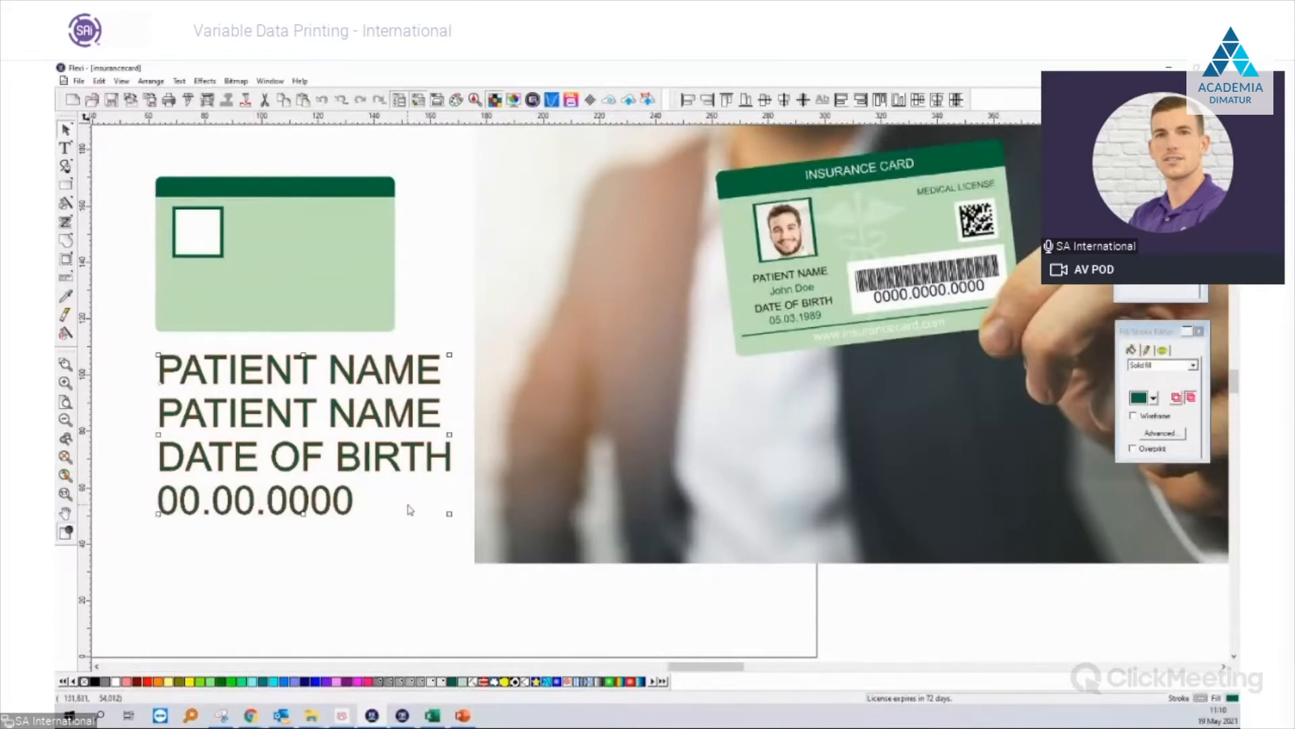
scroll(408, 510, down, 3)
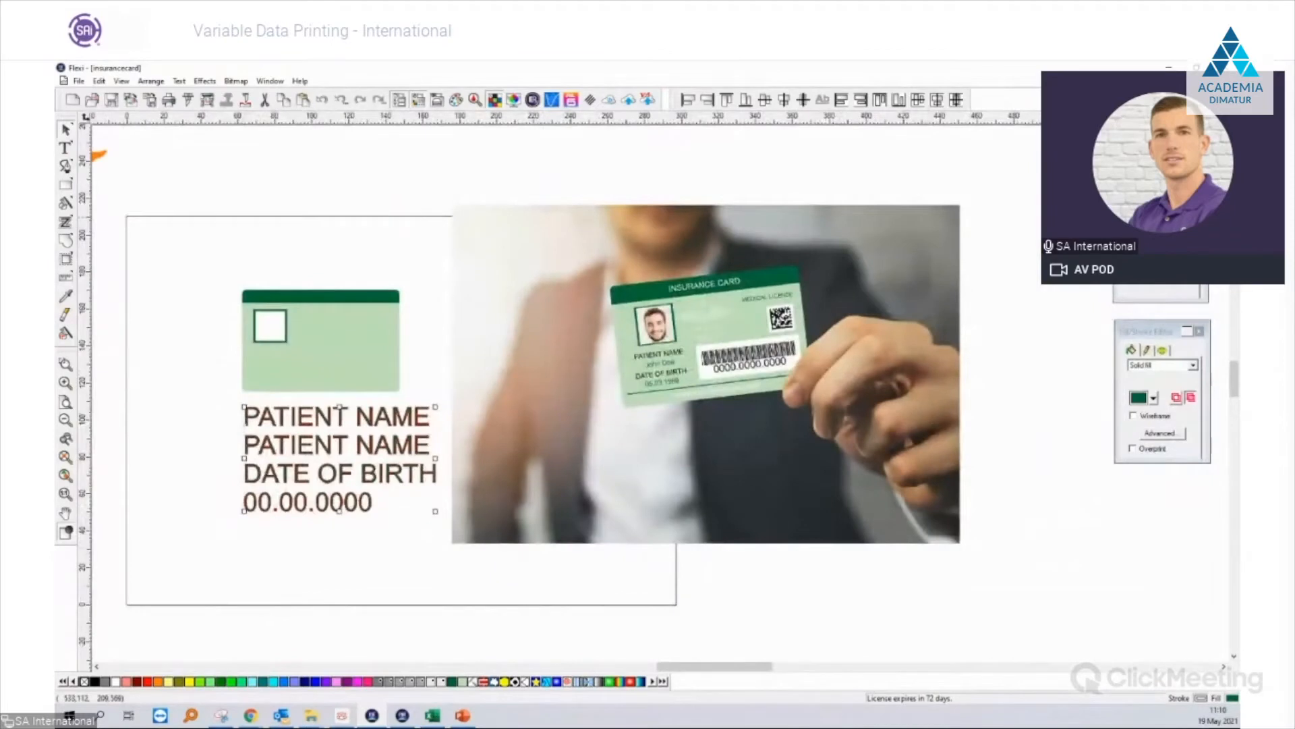
click(1147, 190)
click(1148, 215)
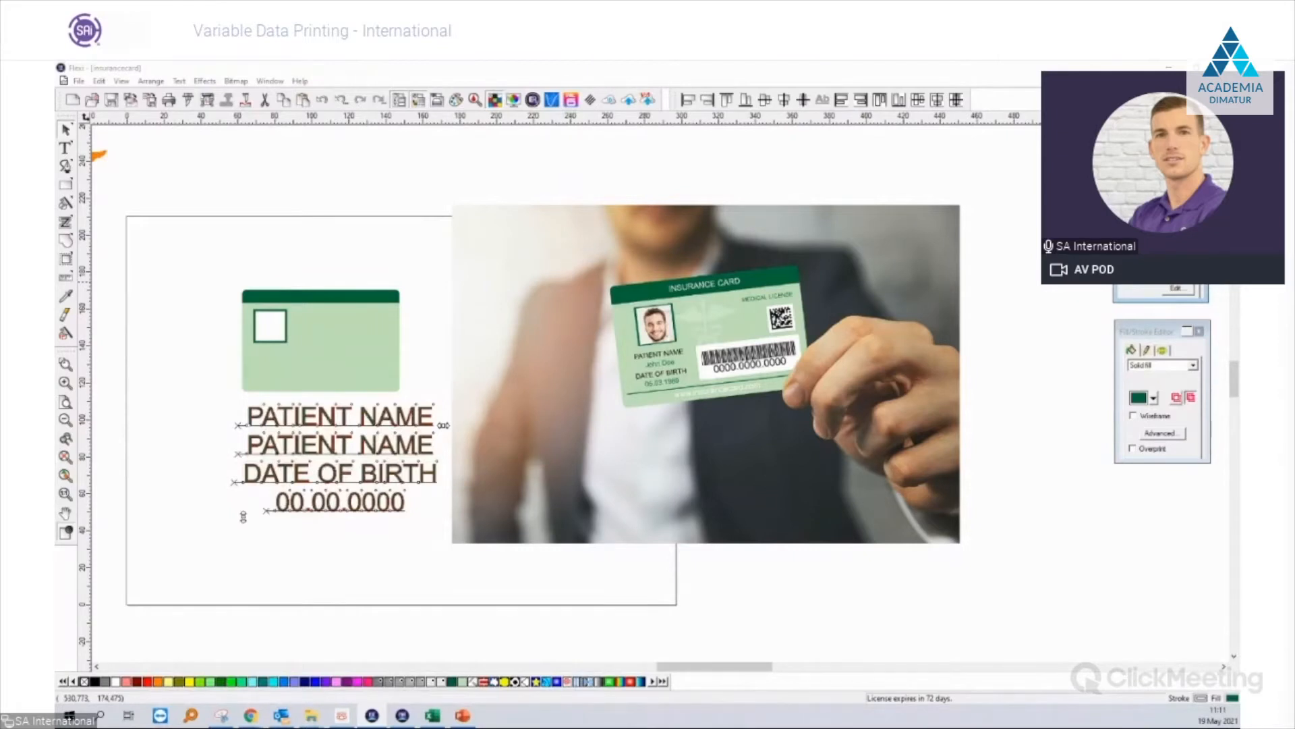
click(195, 433)
Scale the text block down to about 28 mm wide and place it on the card beneath the portrait frame.
click(328, 475)
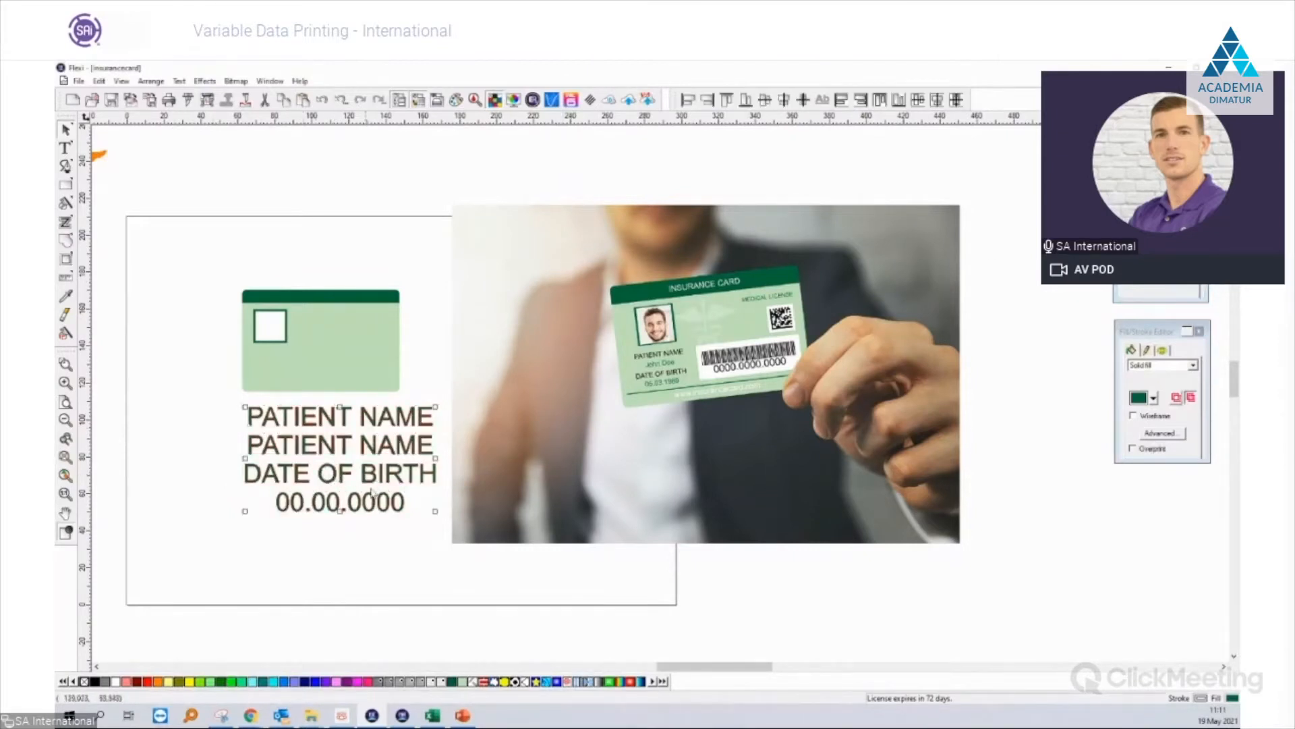
drag(429, 508, 317, 374)
scroll(390, 428, up, 3)
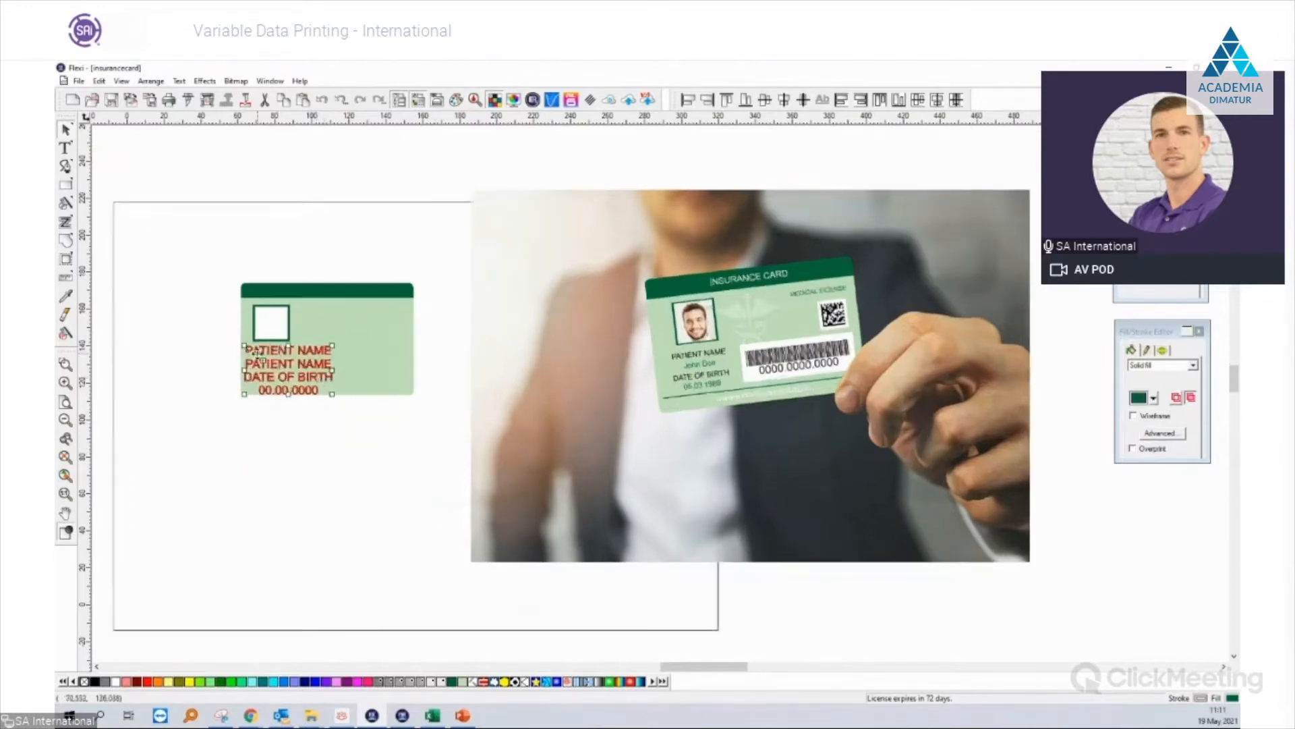
drag(389, 428, 321, 393)
Centre the portrait frame horizontally with the text block.
click(306, 331)
shift+click(307, 348)
click(782, 102)
drag(159, 230, 292, 420)
click(387, 508)
Select the portrait frame and the text block without the card and nudge them right and slightly up.
drag(387, 509, 196, 264)
click(384, 324)
shift+click(409, 343)
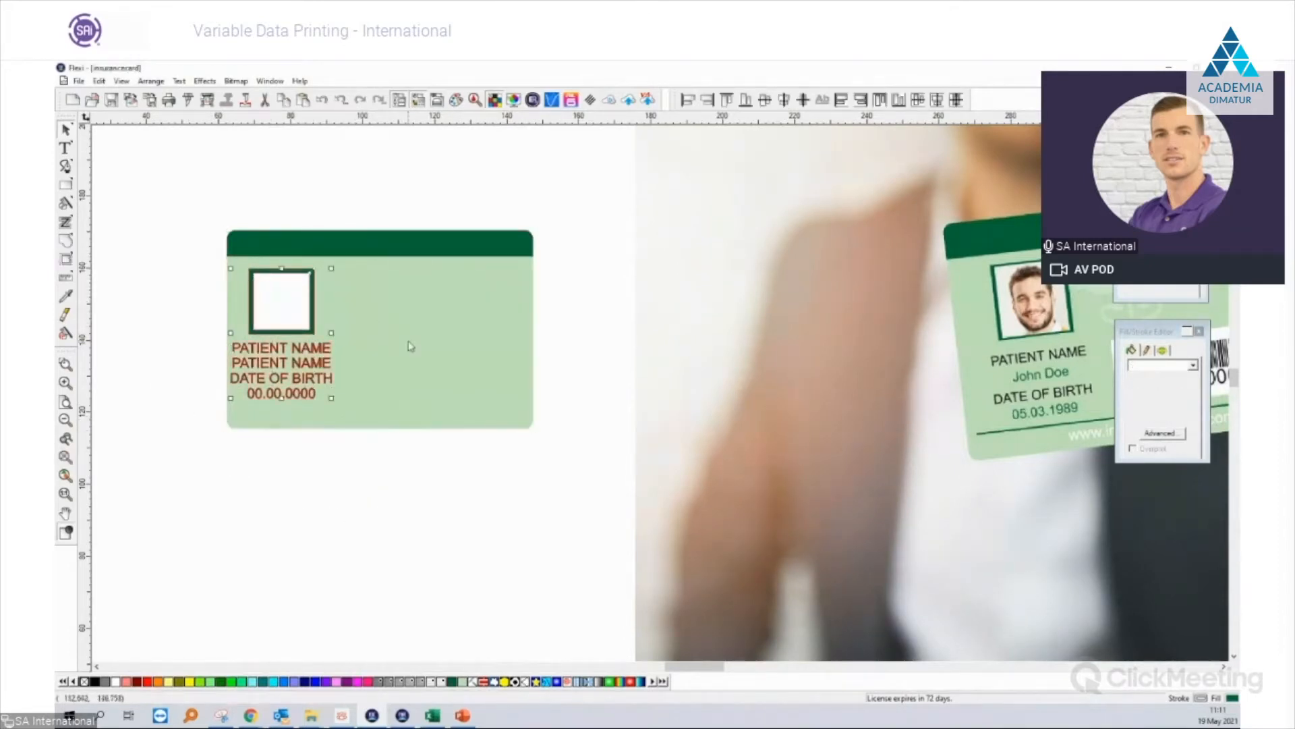
key(Right)
key(Right)
key(Up)
key(Right)
key(Right)
key(Right)
key(Up)
key(Right)
key(Right)
key(Right)
key(Right)
key(Up)
key(Right)
key(Right)
key(Right)
click(416, 467)
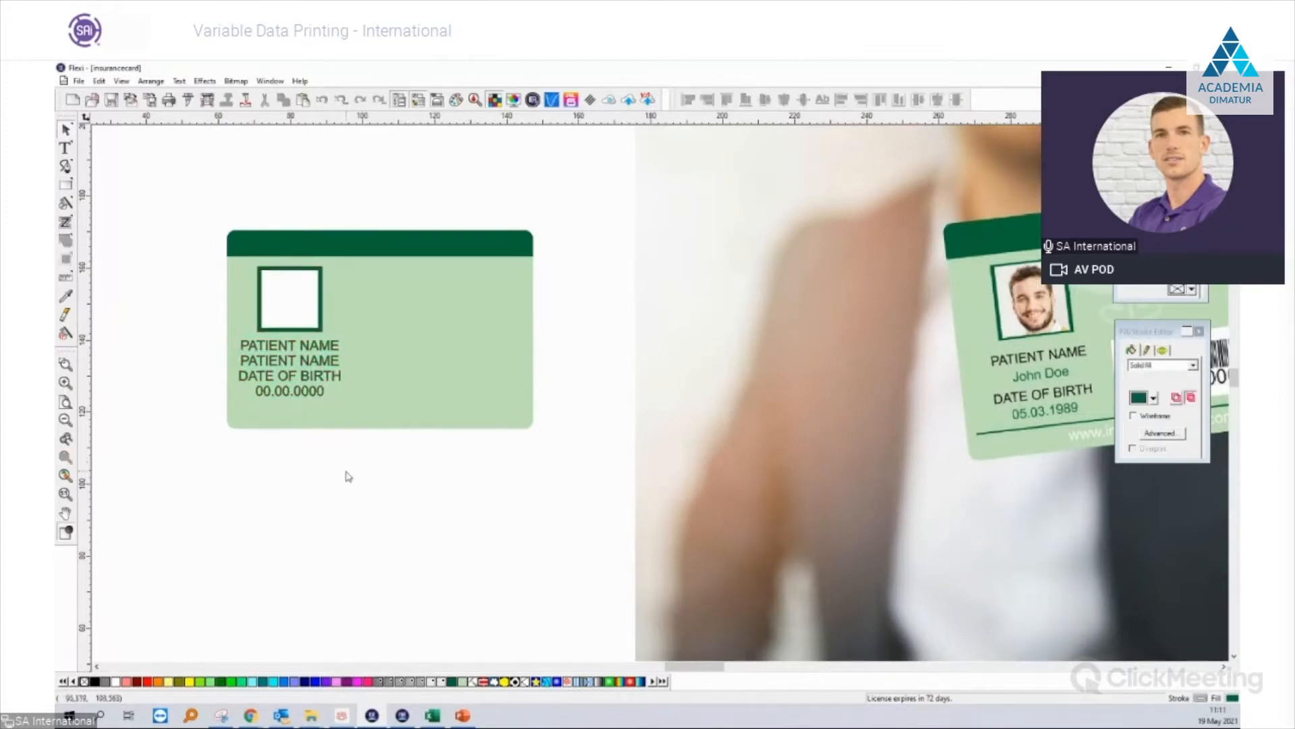
Add the text "MEDICAL LICENSE" in the size of the name lines, below the header band near the card's right edge.
scroll(348, 477, down, 2)
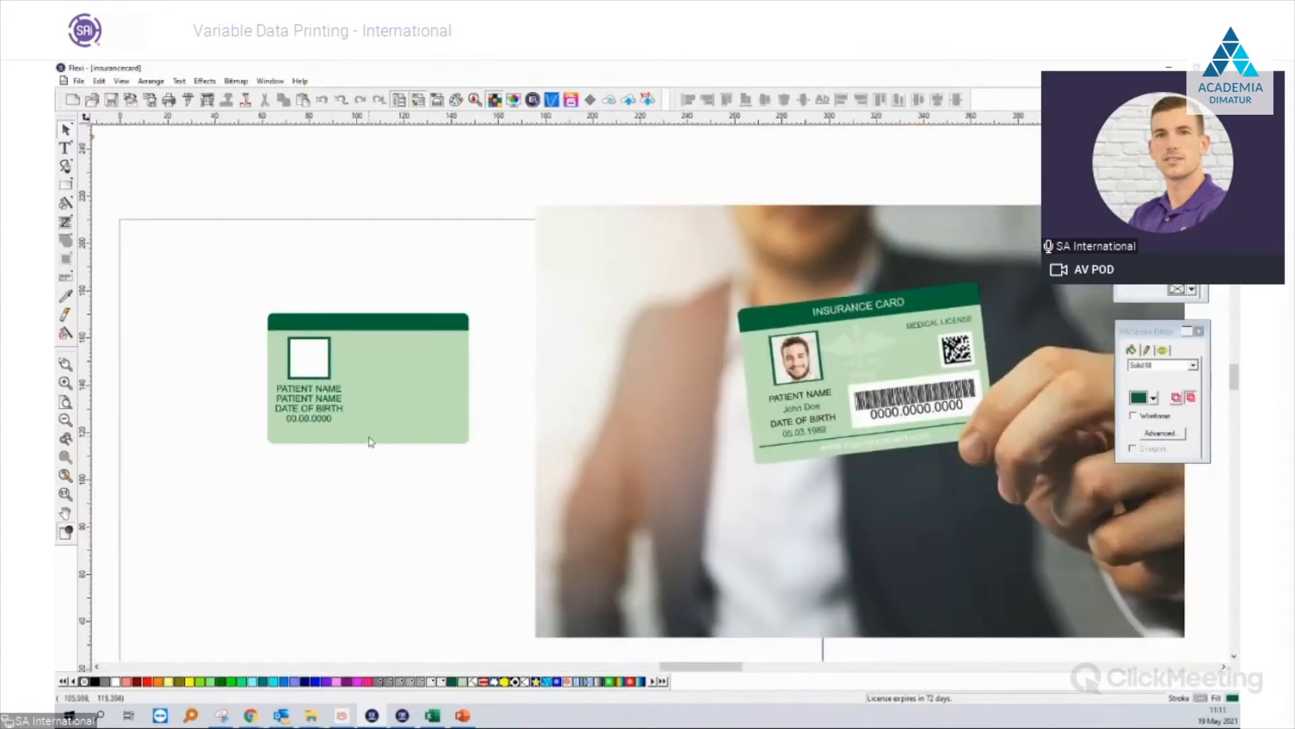
scroll(370, 442, up, 2)
scroll(277, 377, down, 2)
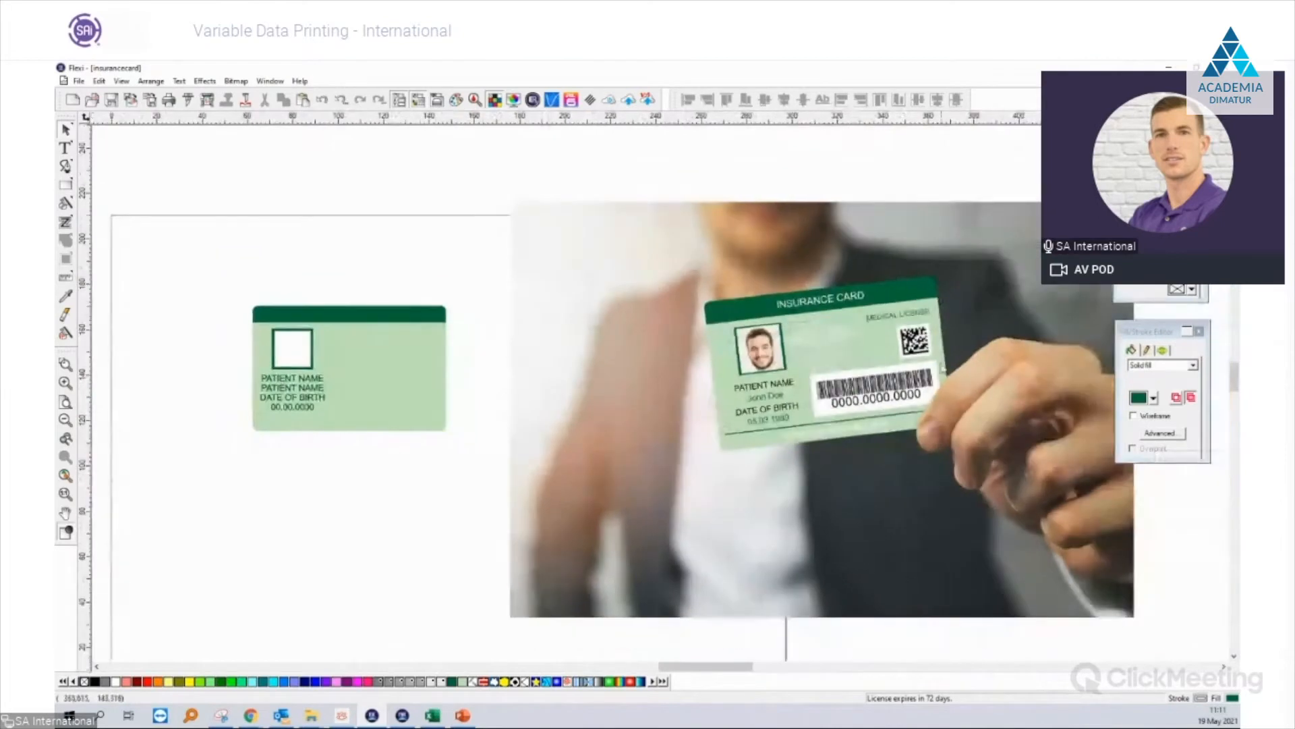
scroll(317, 423, up, 2)
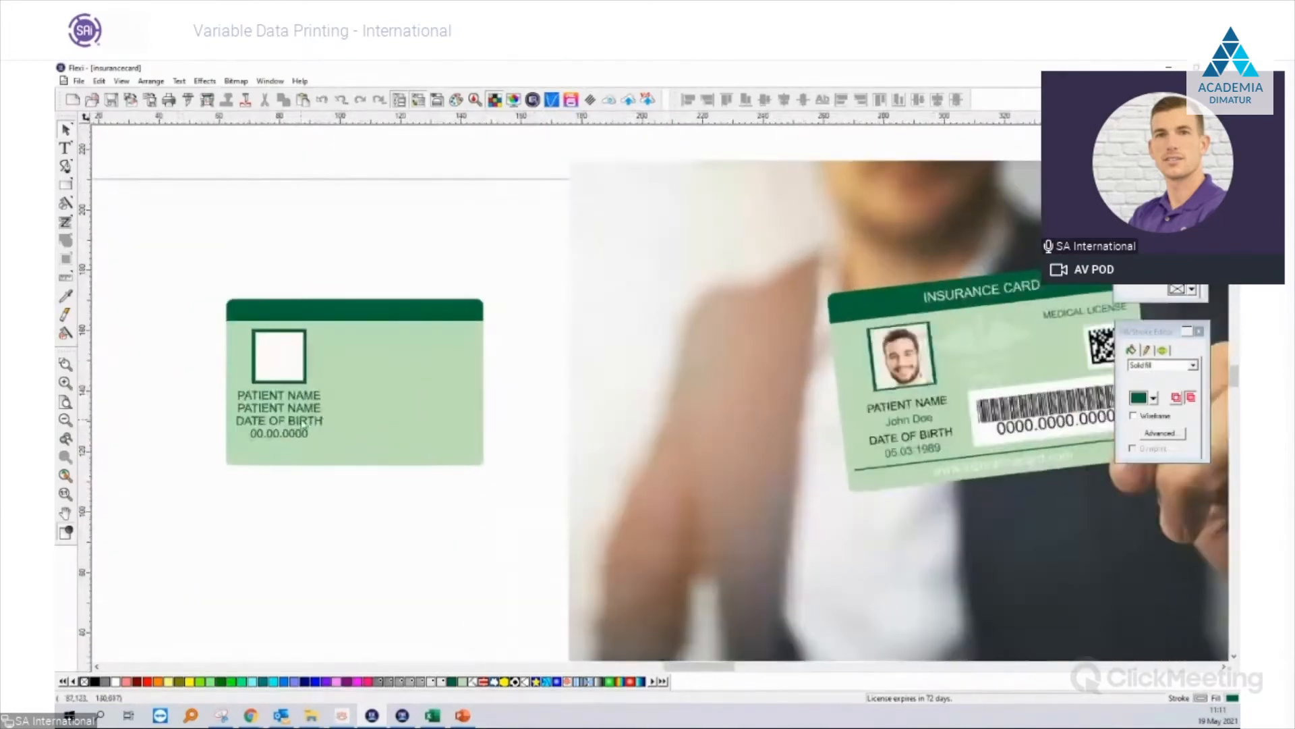
click(317, 423)
drag(306, 423, 377, 330)
click(66, 148)
text(med)
text(MEDICAL LICENSE)
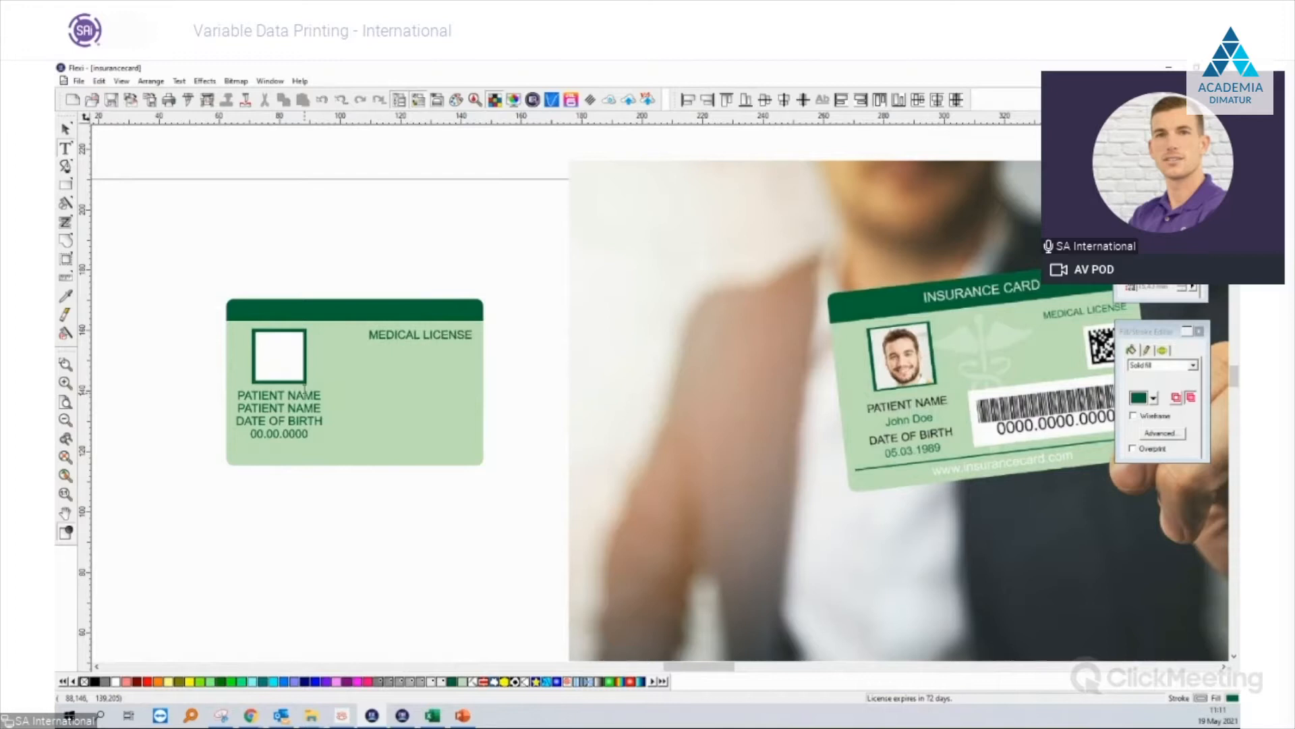
Shift the "MEDICAL LICENSE" text about 2 mm left and slightly down, away from the card's edge and header.
click(67, 129)
click(446, 335)
drag(445, 334, 440, 338)
click(521, 388)
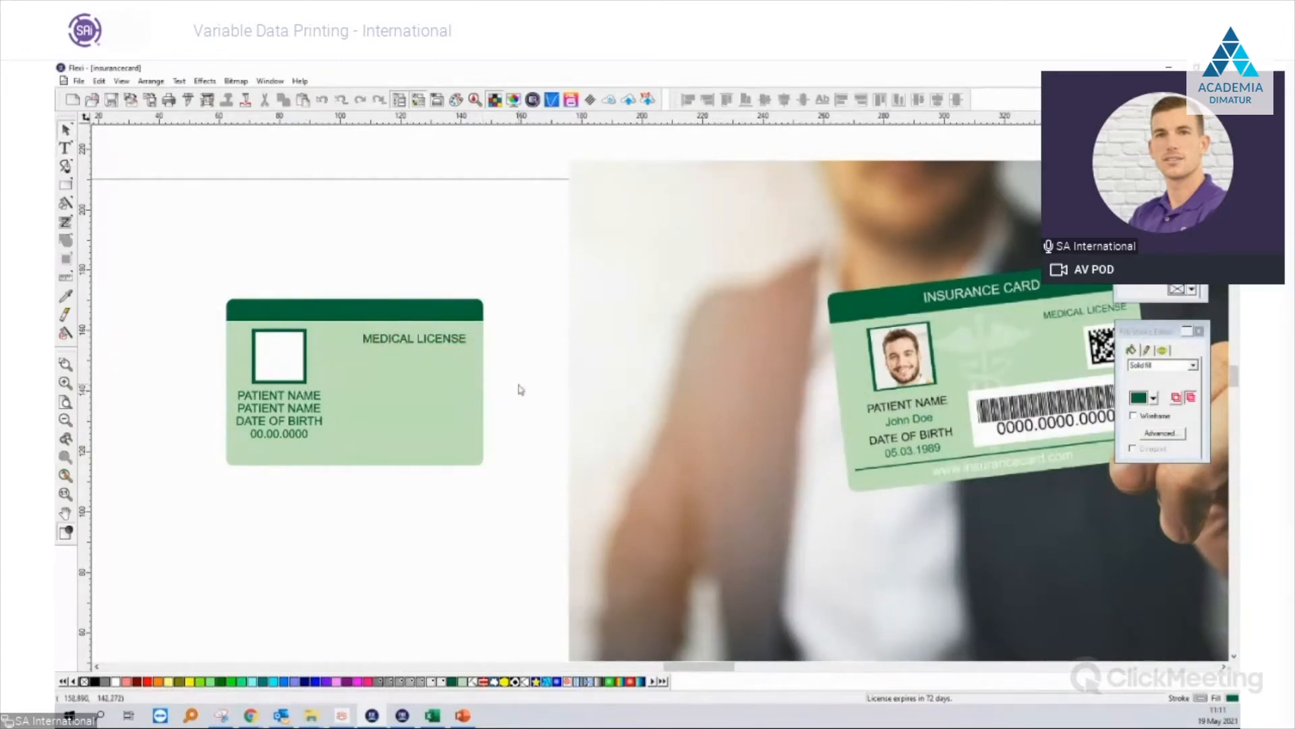
scroll(520, 387, down, 2)
scroll(546, 358, up, 2)
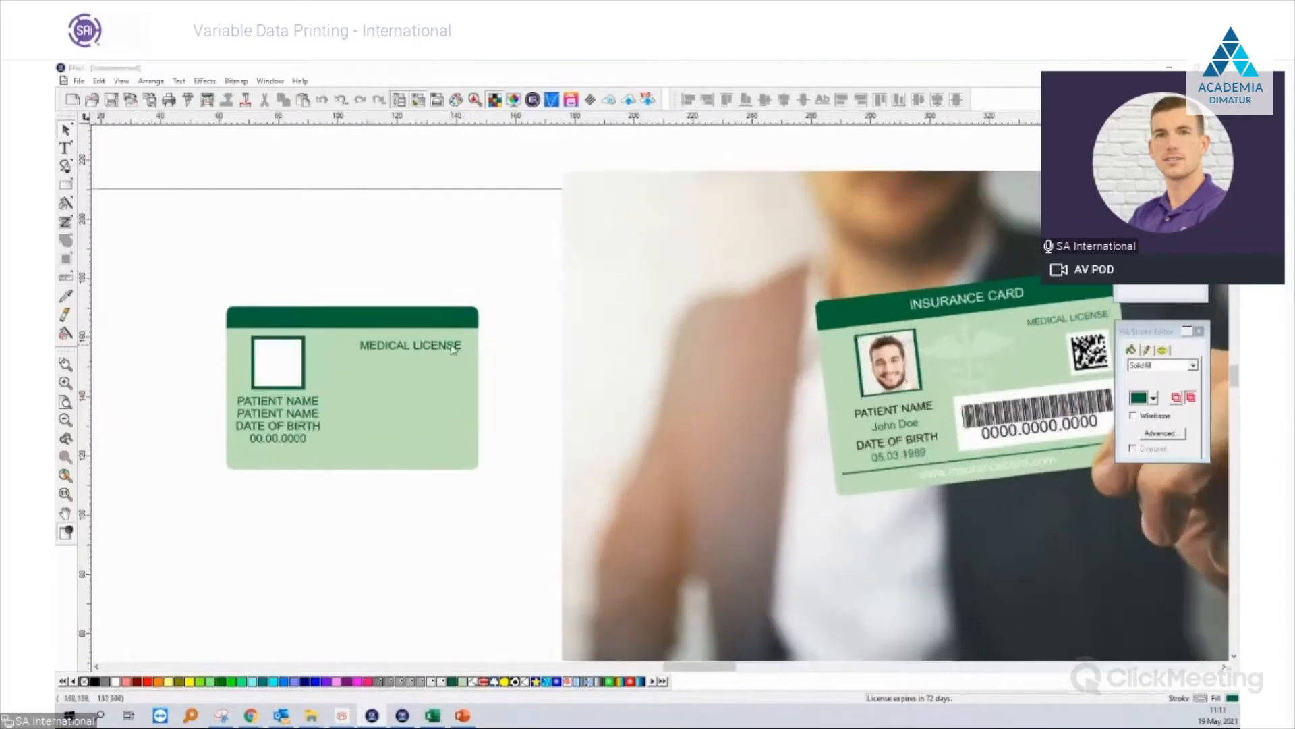
Duplicate the "MEDICAL LICENSE" text below itself and replace the copy with the first record's data number from the Excel sheet.
click(447, 346)
drag(445, 348, 453, 381)
click(432, 715)
click(270, 241)
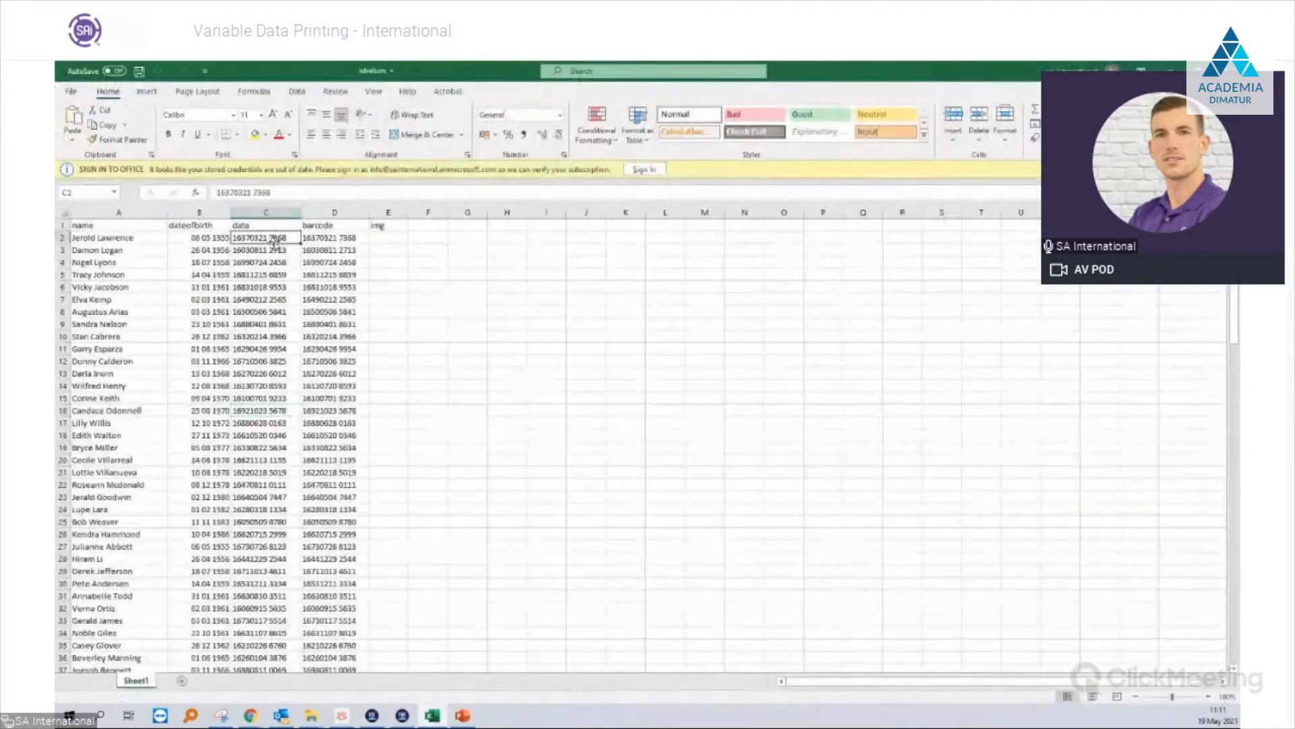
key(ctrl+c)
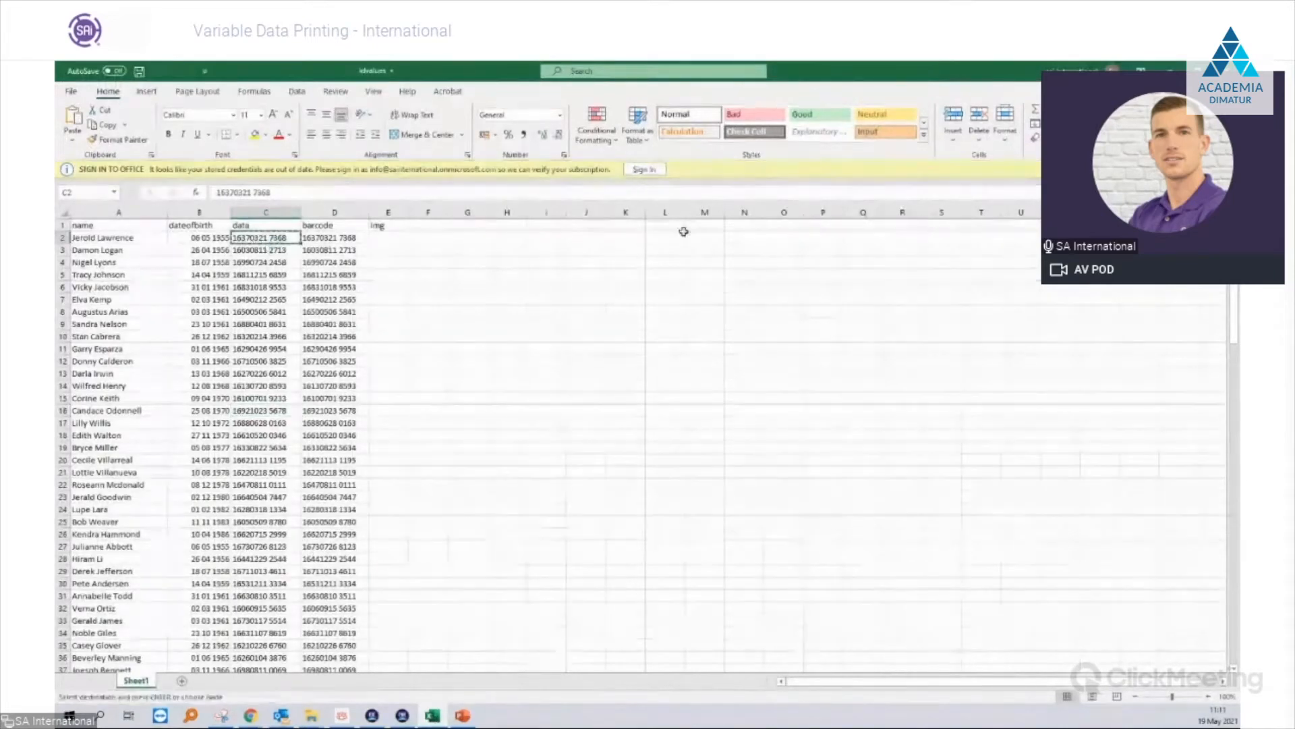
click(1170, 71)
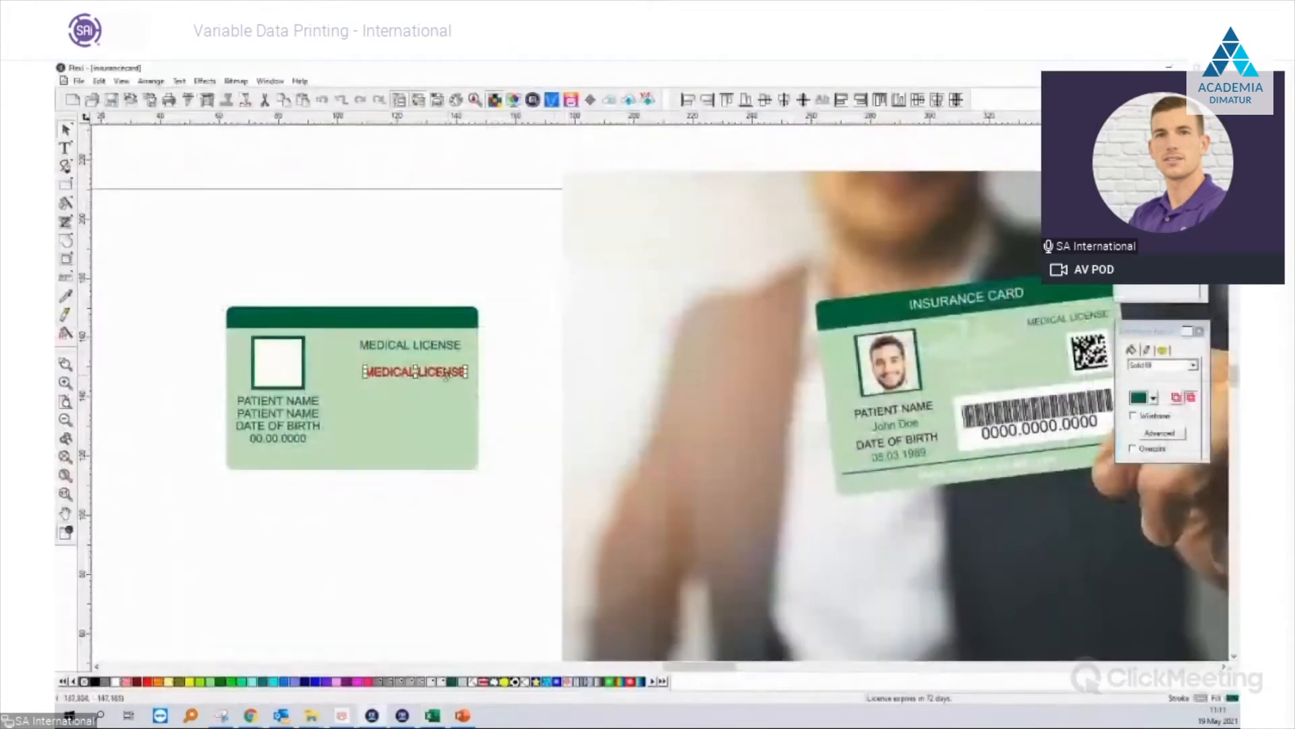
click(66, 148)
drag(363, 371, 484, 379)
key(ctrl+v)
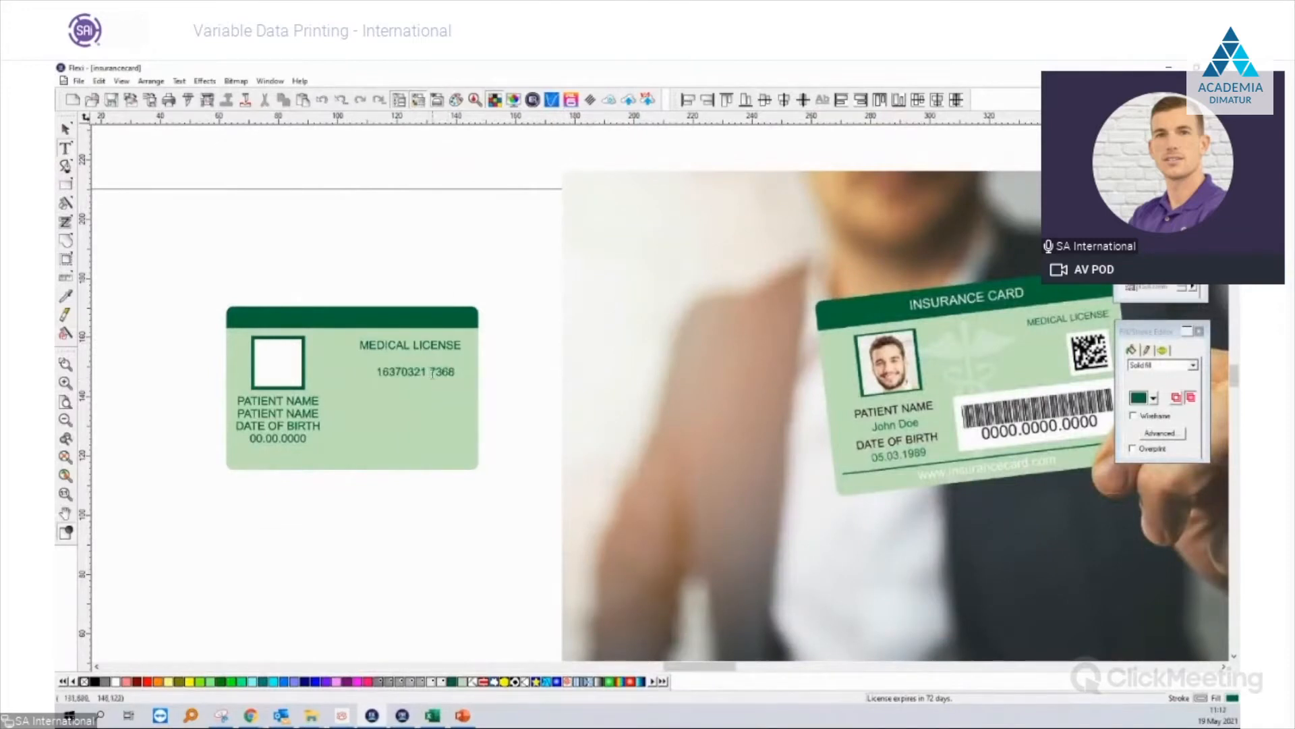
Convert the pasted number text below "MEDICAL LICENSE" into a Data Matrix code.
click(65, 129)
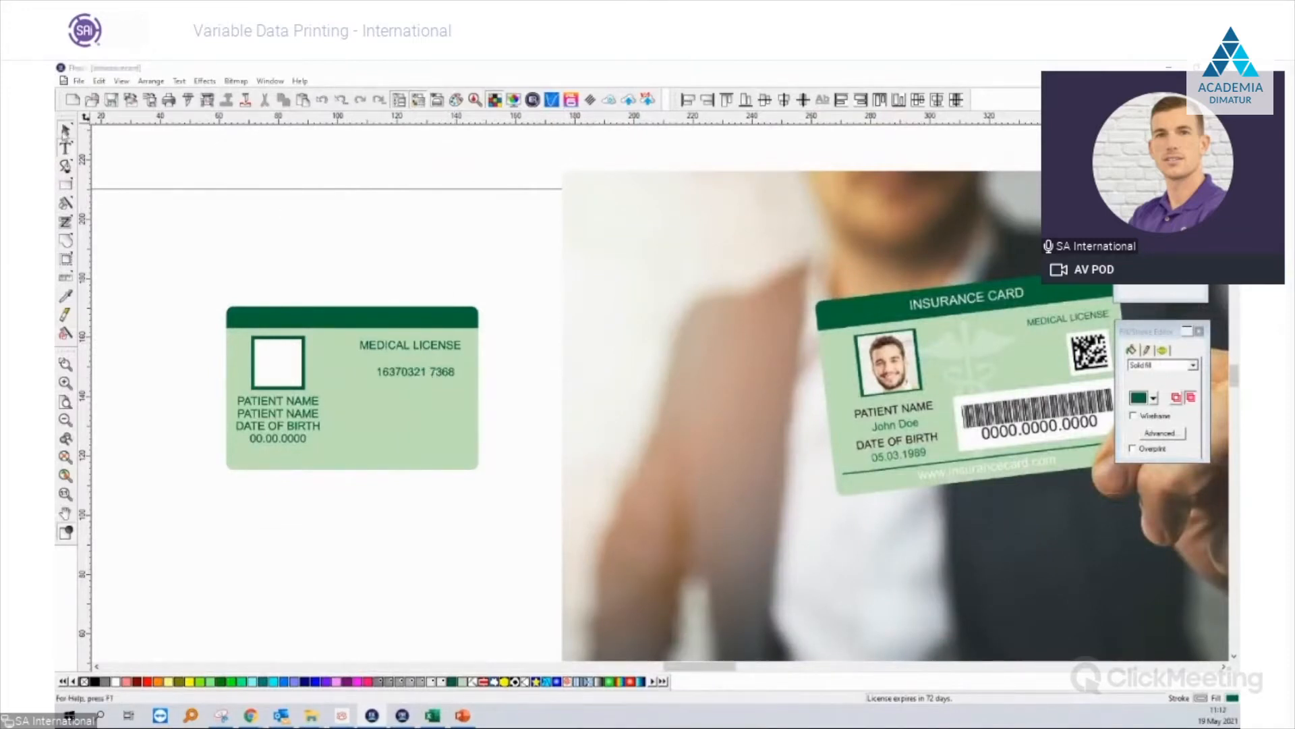
click(178, 81)
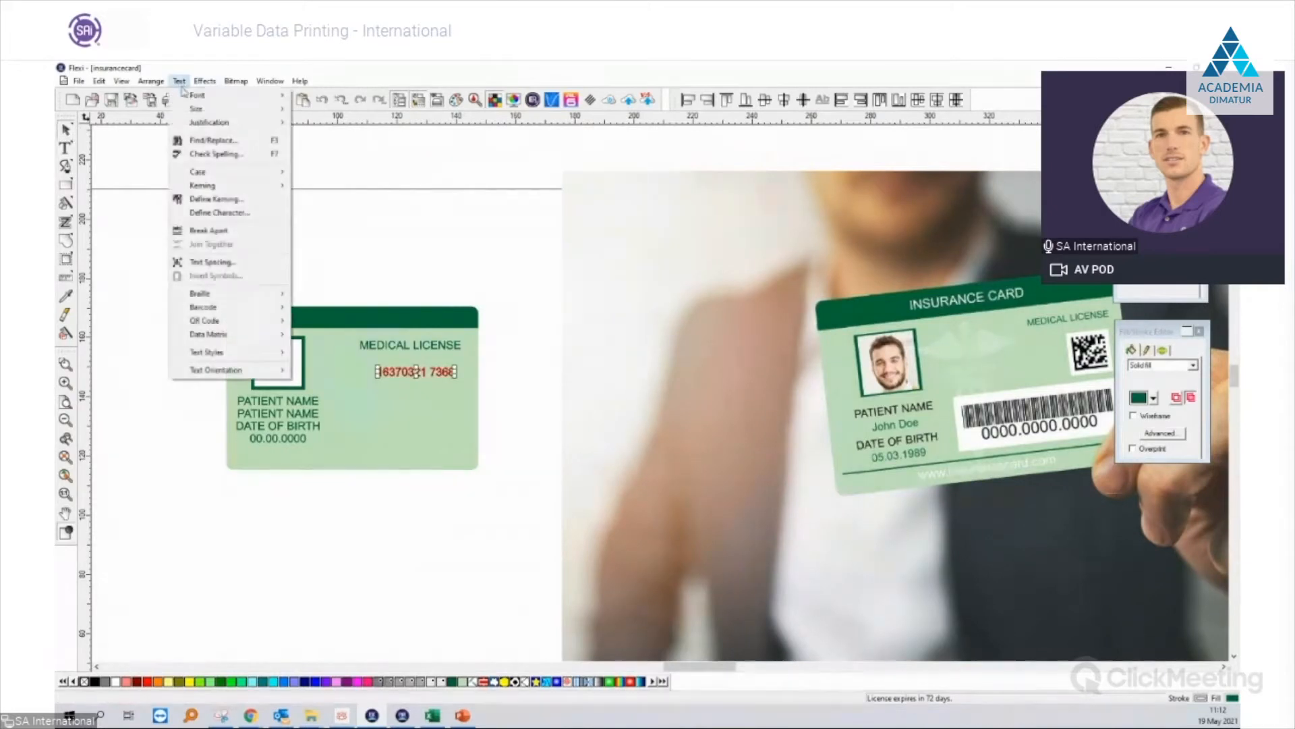
mouse_move(219, 335)
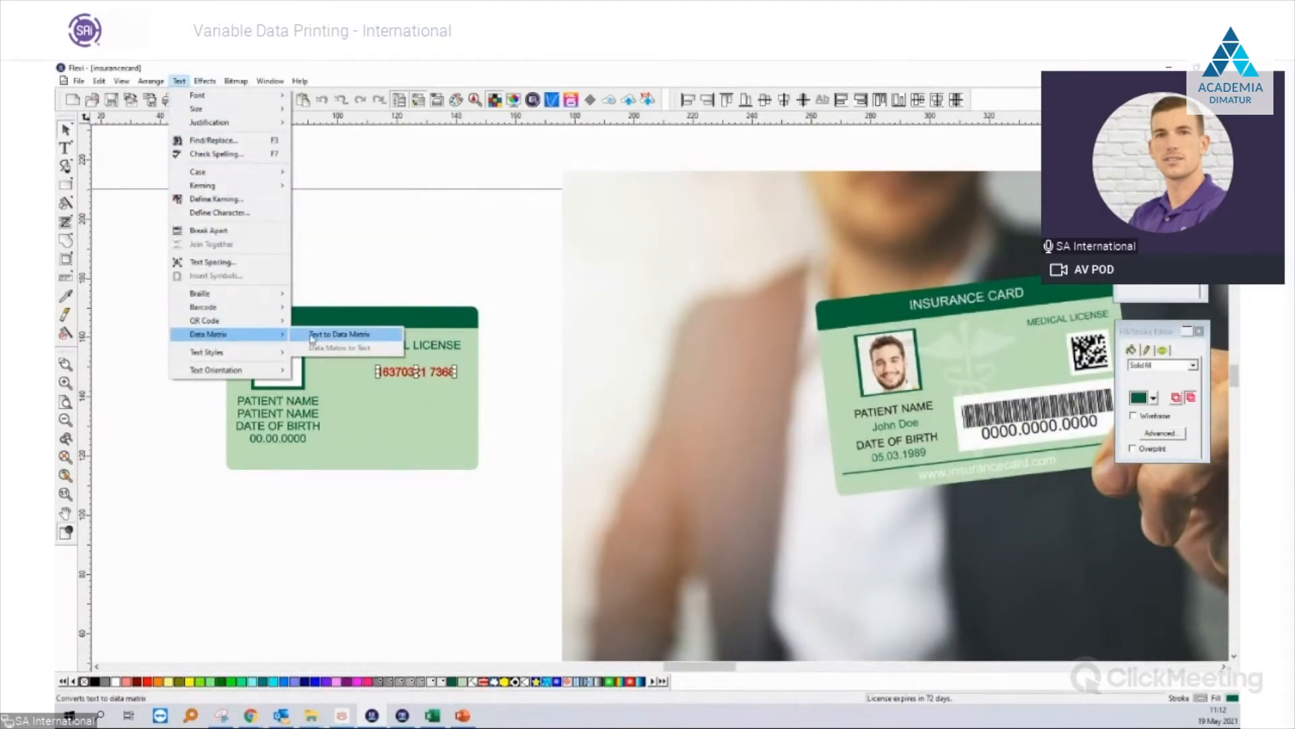
click(319, 335)
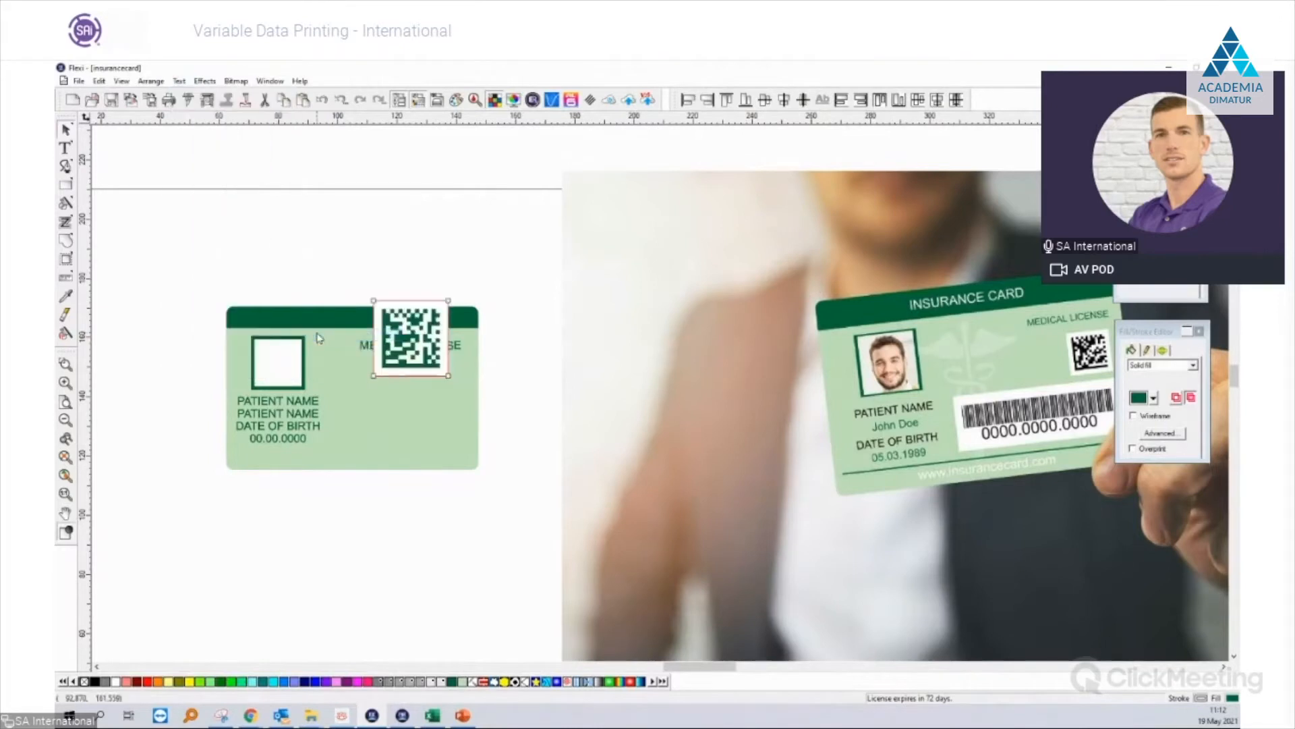
Fit a small Data Matrix below "MEDICAL LICENSE", flush with the text's right end, and colour it black.
mouse_move(428, 331)
mouse_down()
mouse_move(434, 390)
mouse_move(462, 405)
mouse_move(451, 388)
mouse_up()
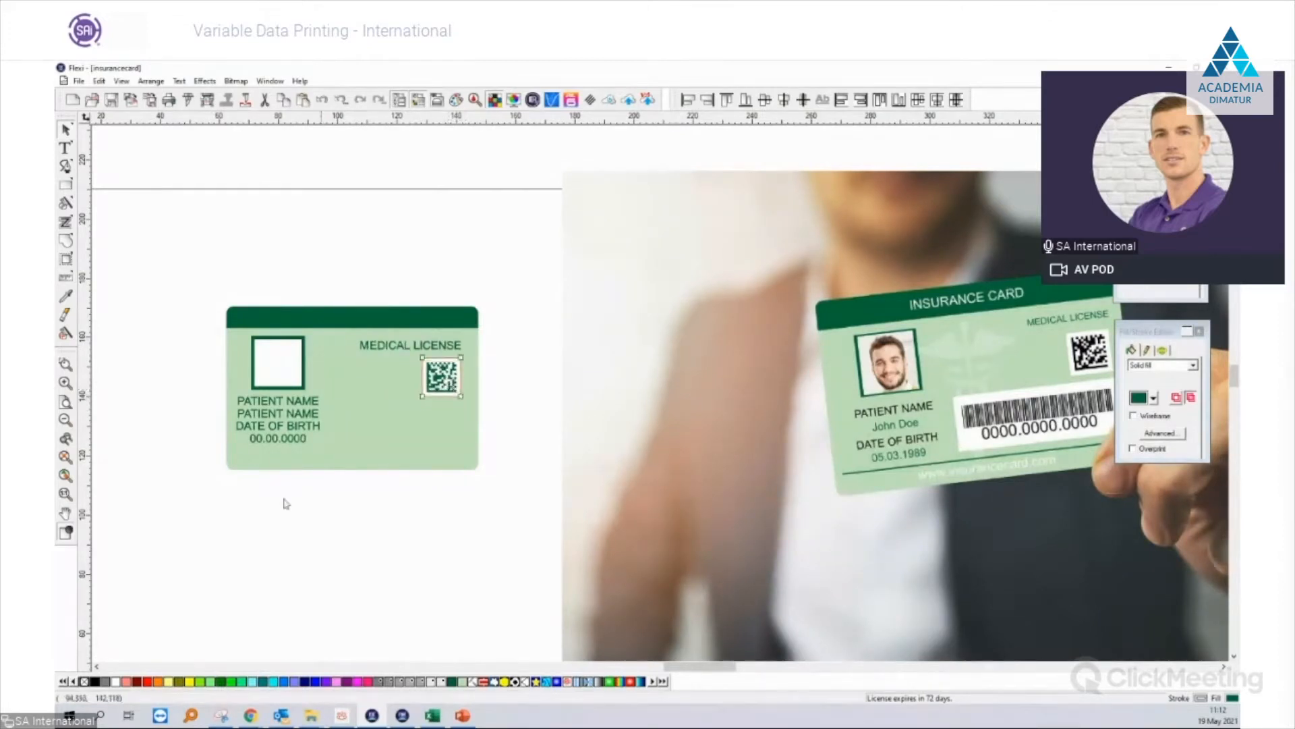
click(1153, 399)
click(1110, 430)
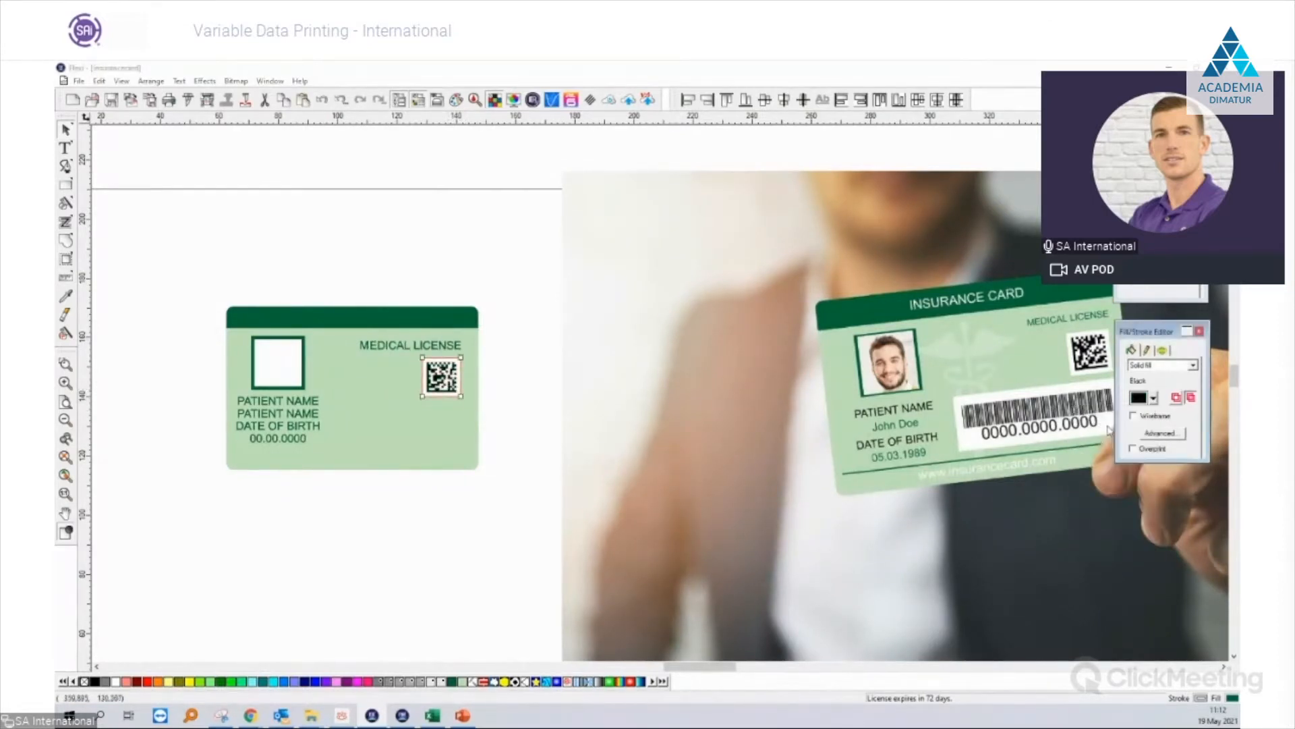
click(449, 528)
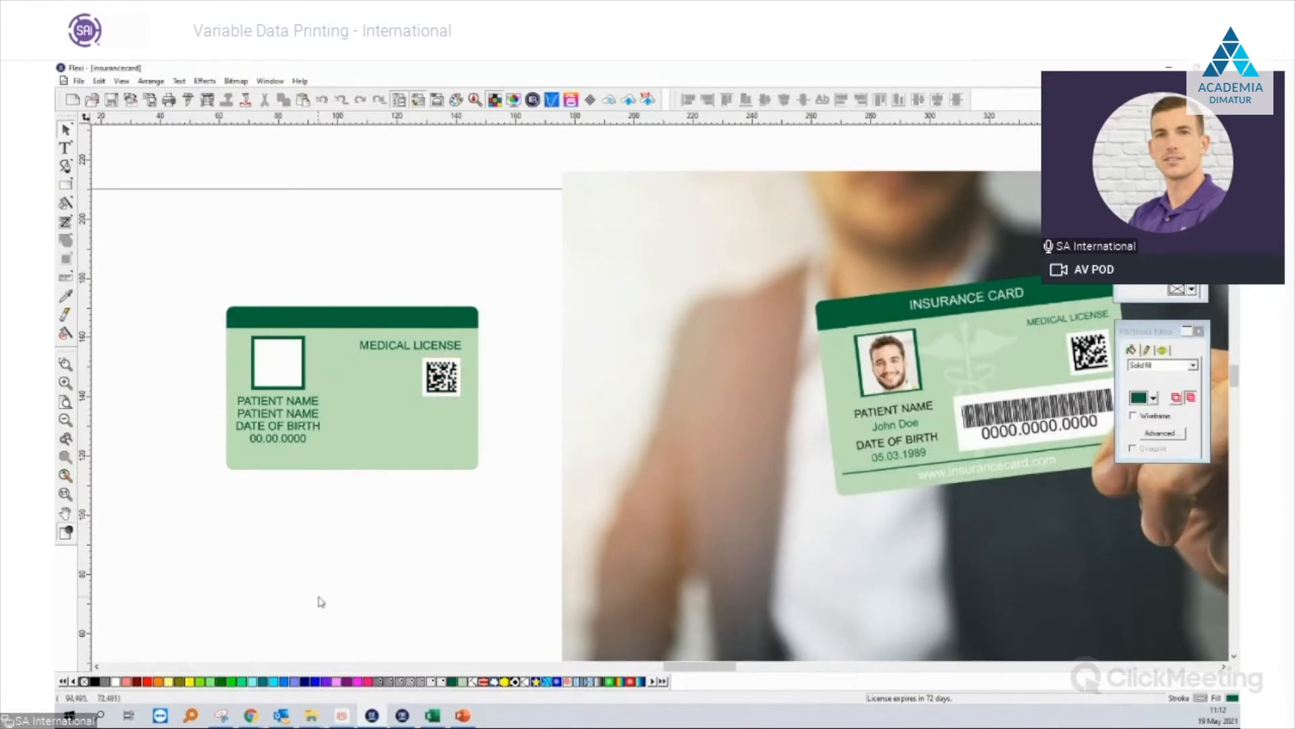
Draw a white rectangle about 44 by 13 mm below the Data Matrix, beside the patient text block.
click(65, 184)
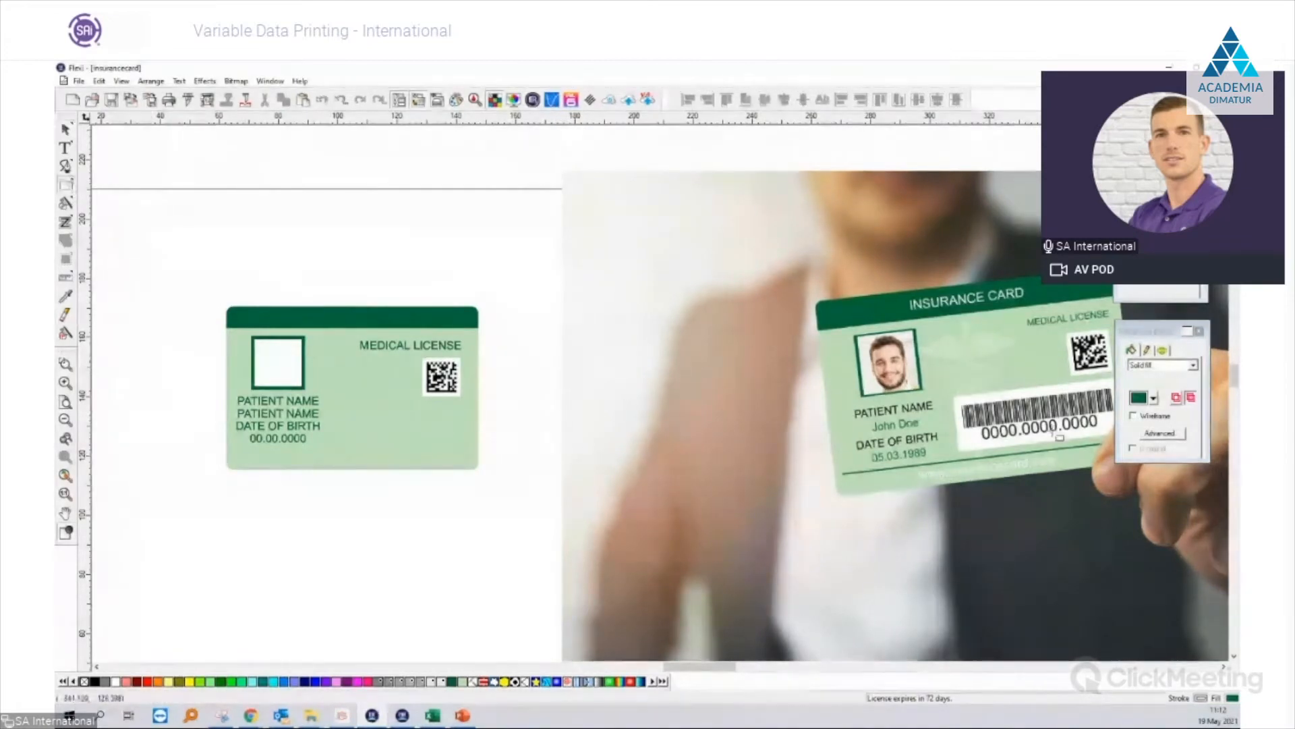
drag(335, 408, 465, 445)
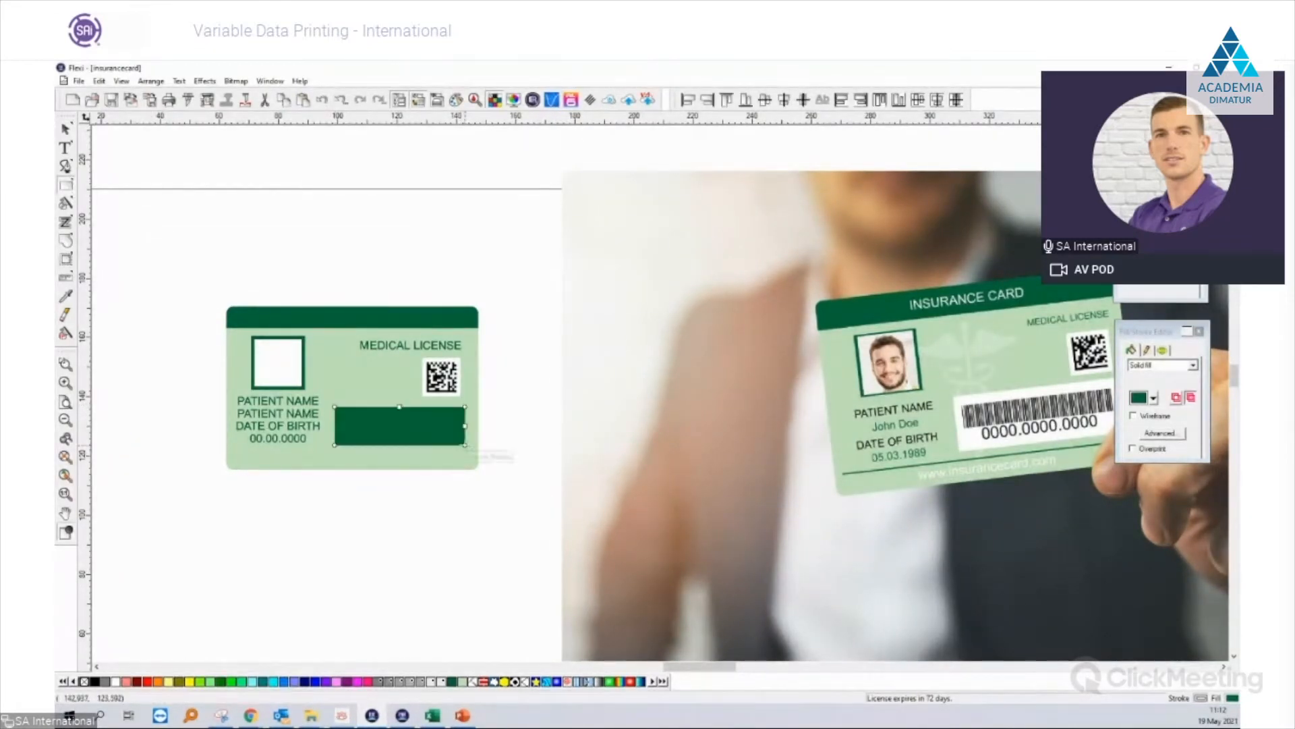
click(120, 683)
click(66, 129)
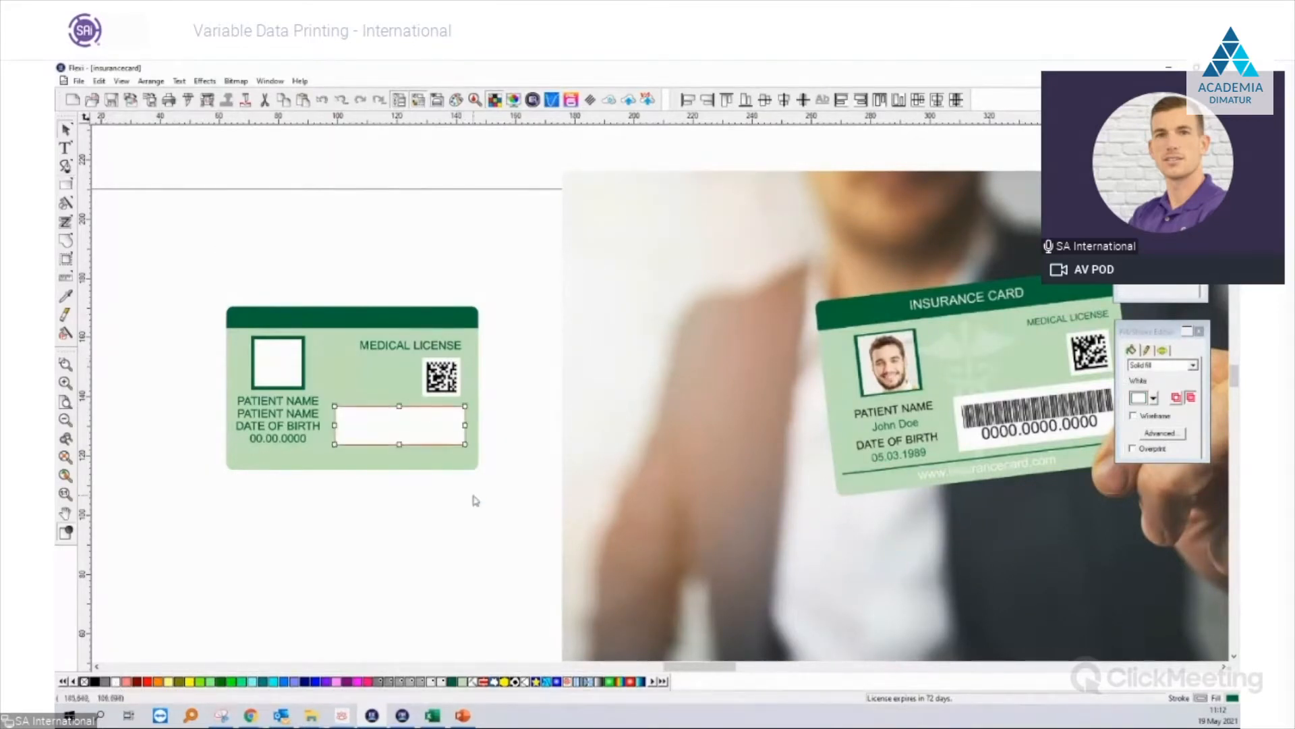
click(475, 510)
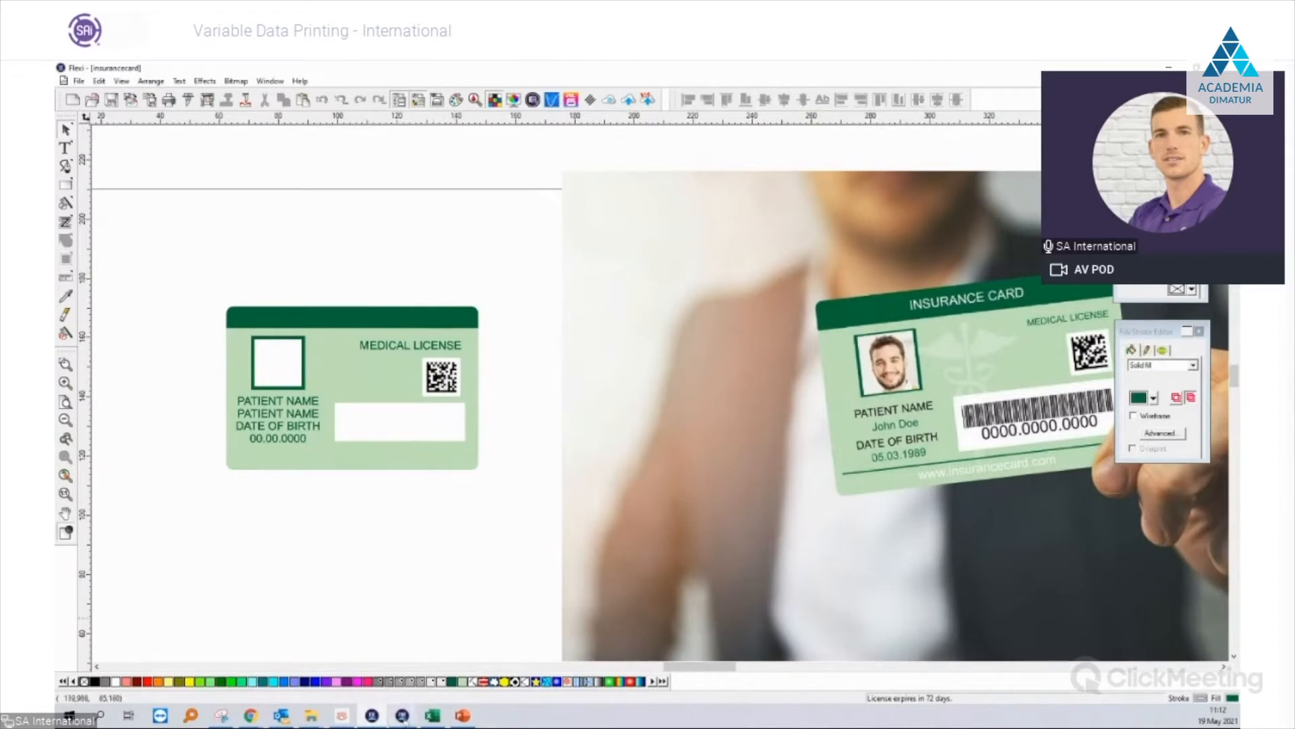
Paste the copied data number as text below the card and scale it down to about the white rectangle's width.
click(65, 148)
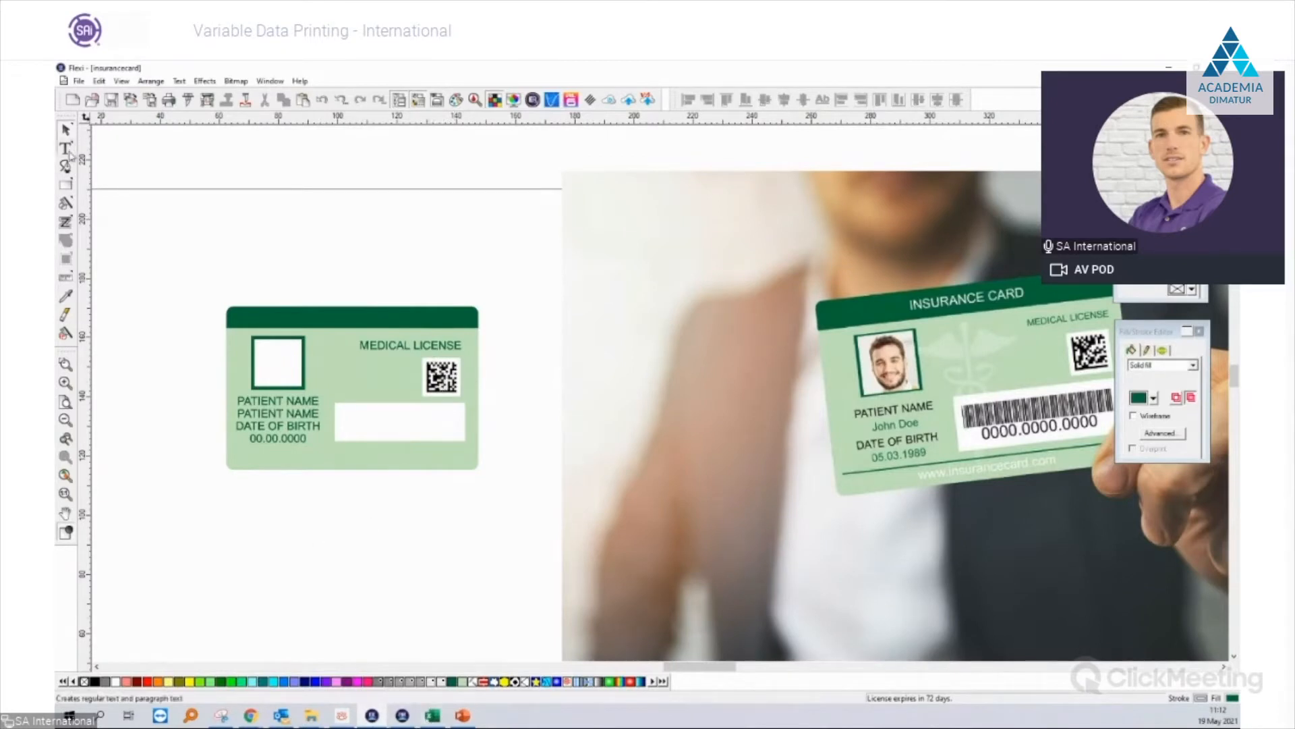
click(363, 520)
key(ctrl+v)
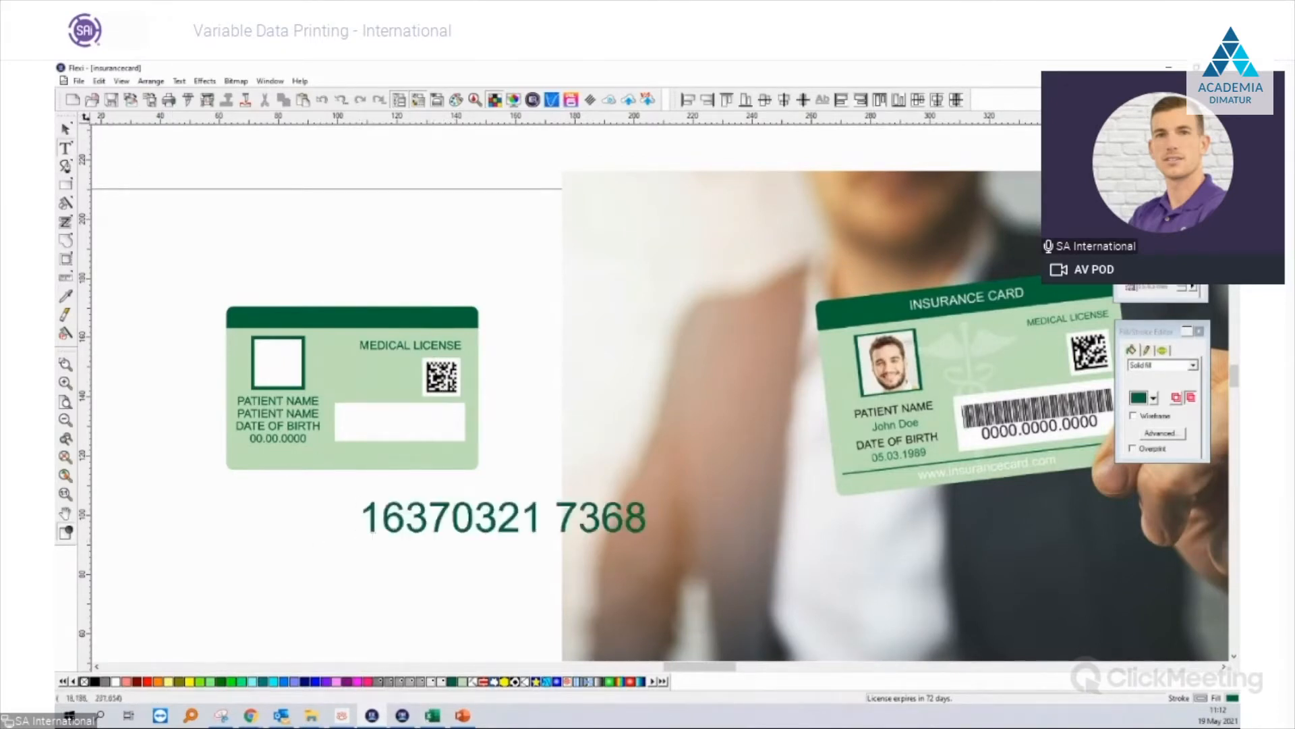
click(66, 130)
drag(646, 533, 422, 477)
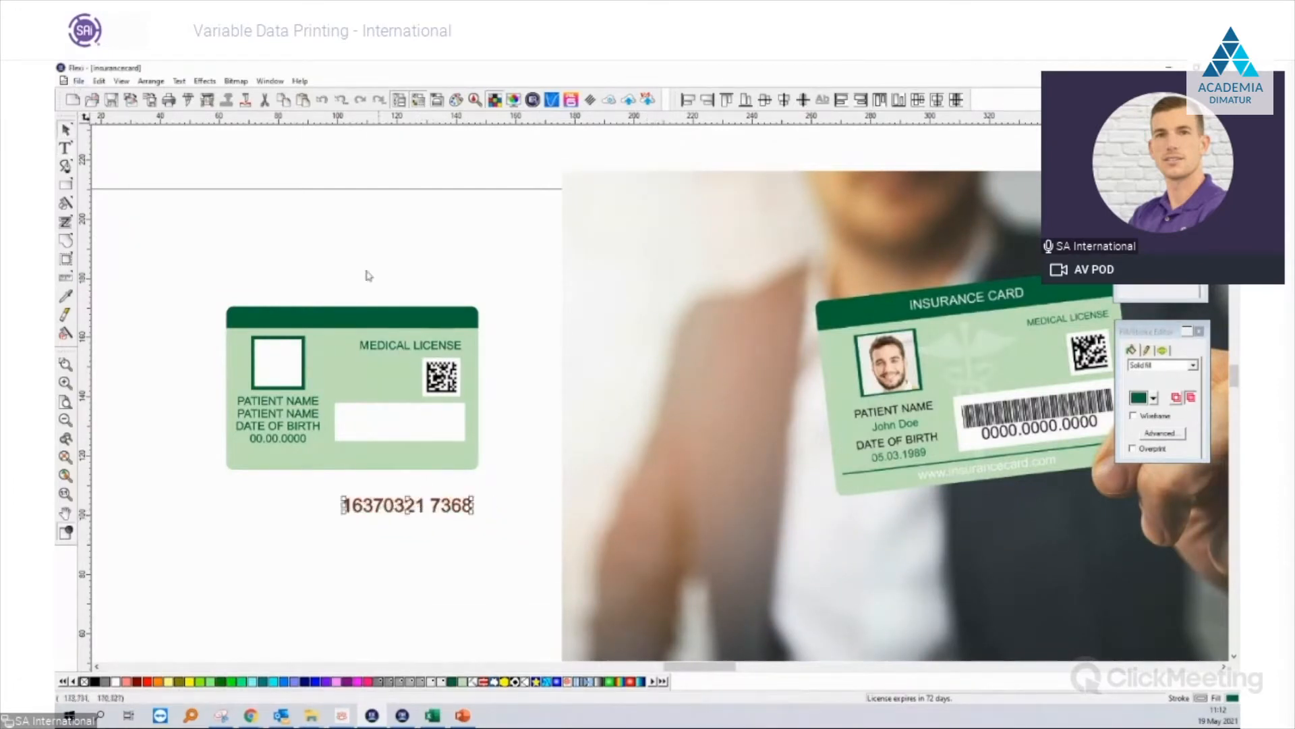
Convert the number text below the card into a Barcode 39.
click(178, 81)
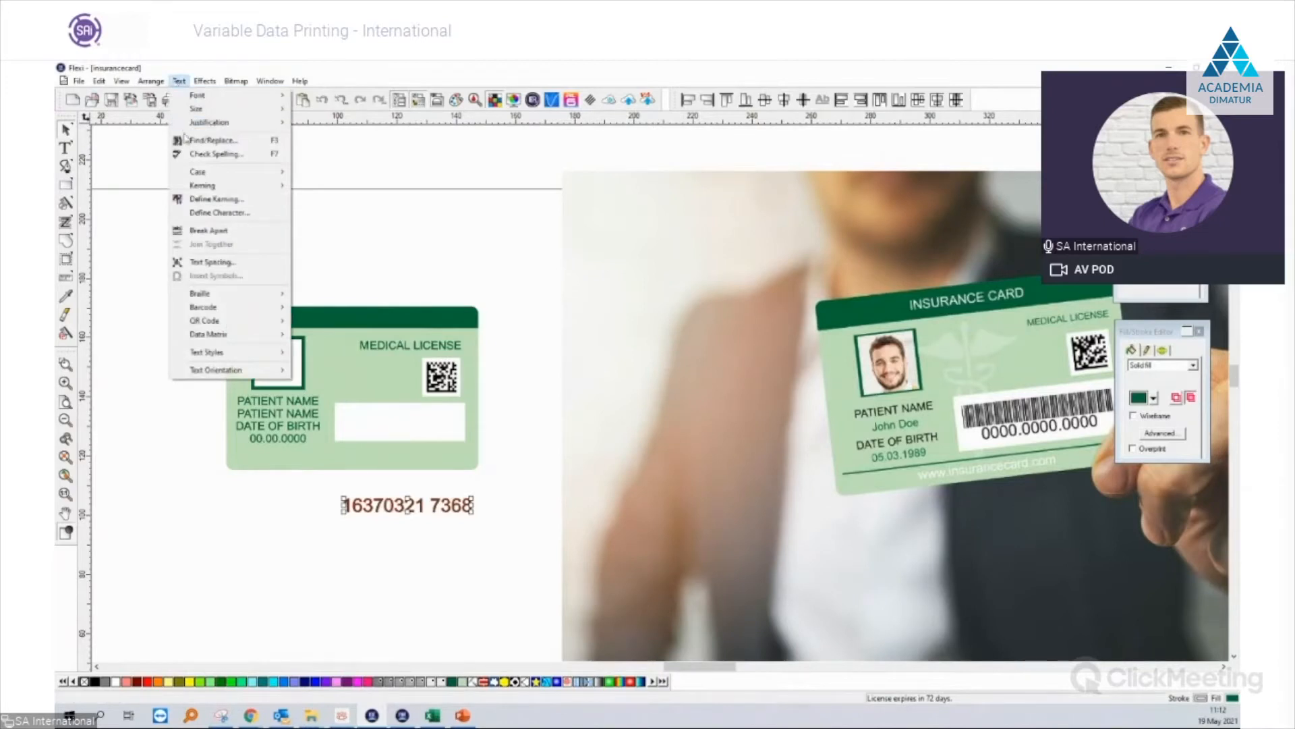
mouse_move(236, 311)
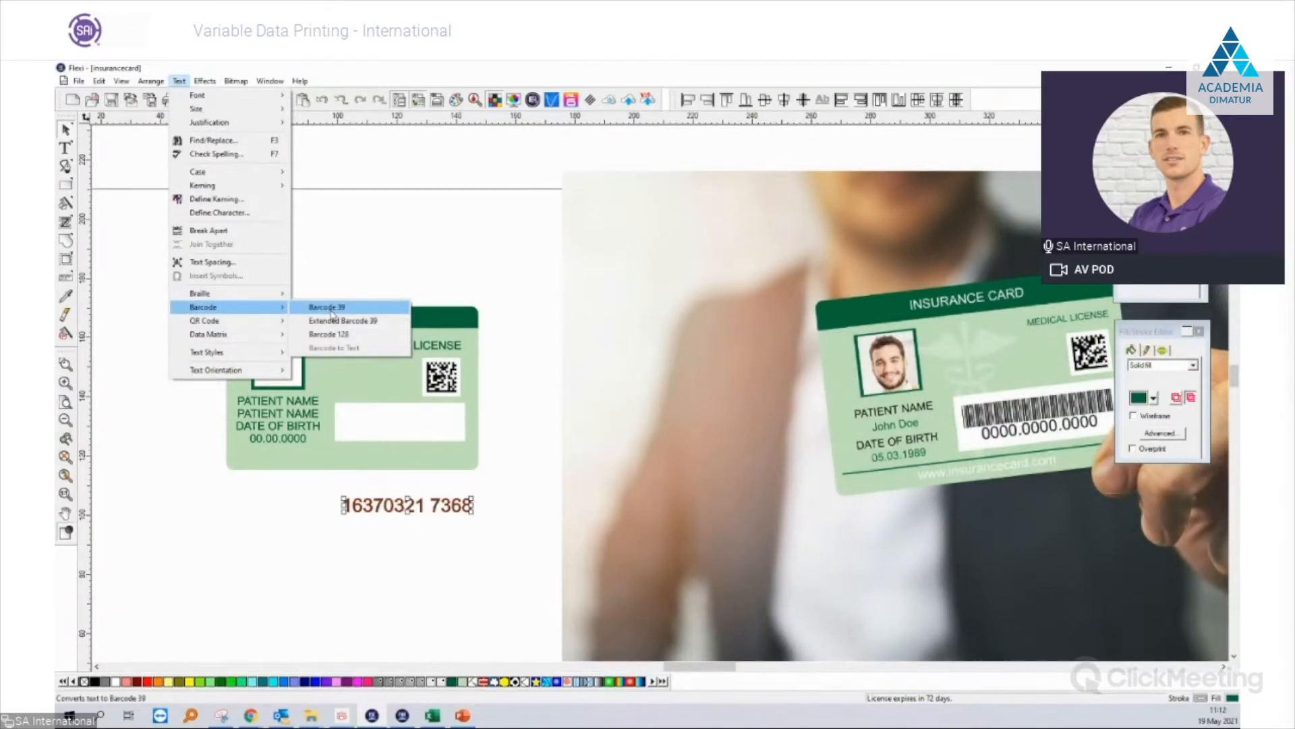
click(327, 308)
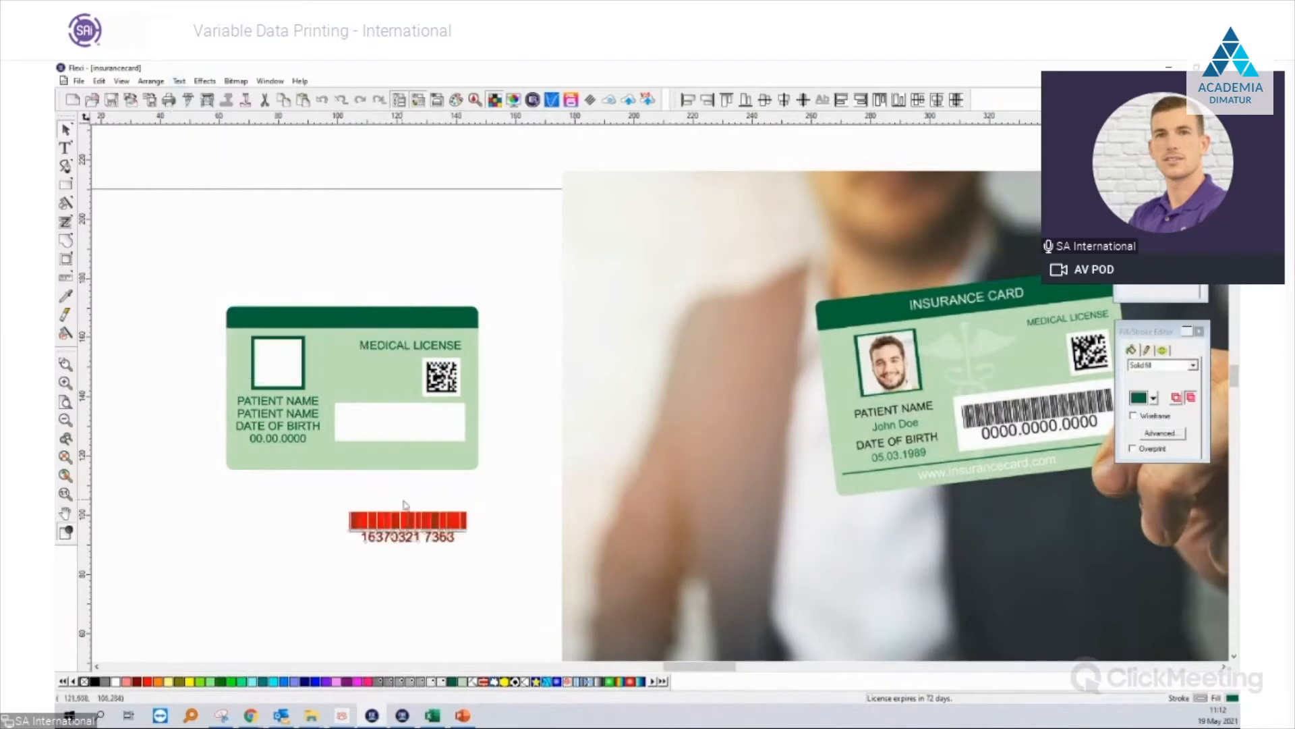
Place the barcode inside the white rectangle and colour it black.
drag(444, 518, 436, 414)
click(1154, 398)
click(1131, 426)
click(441, 432)
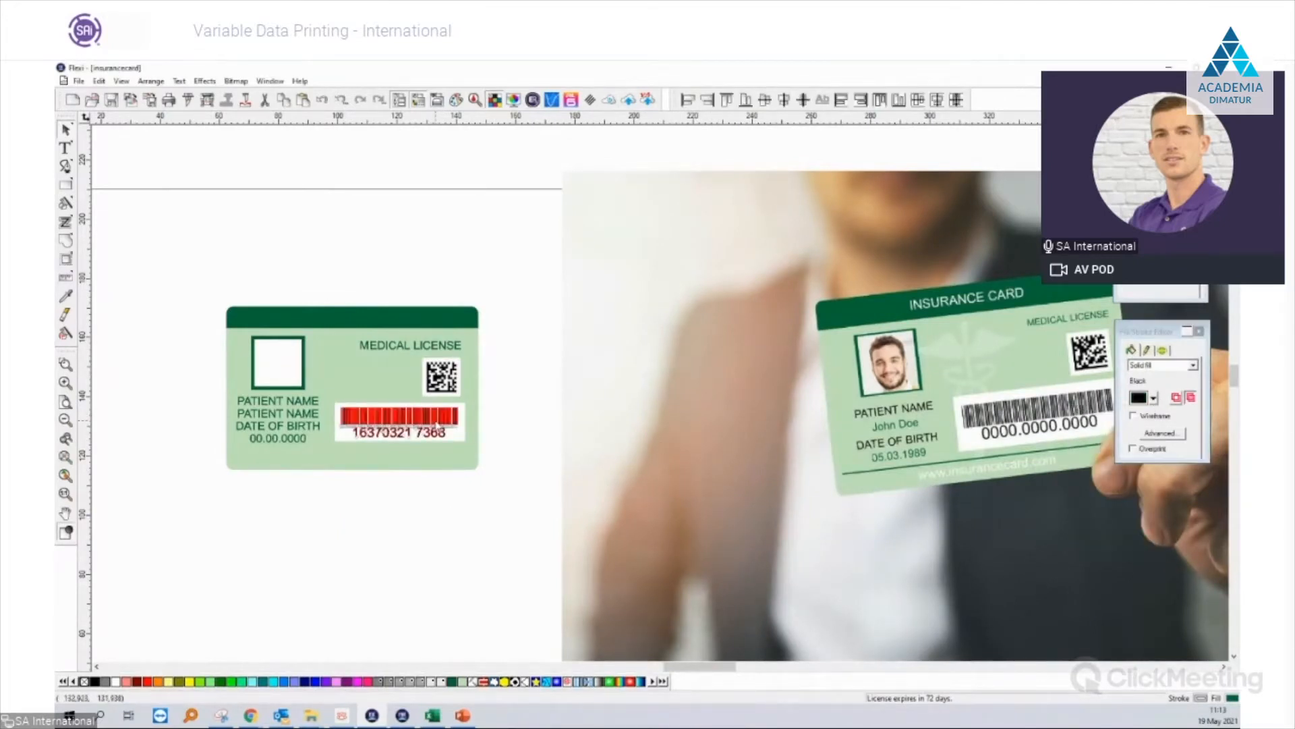
click(454, 519)
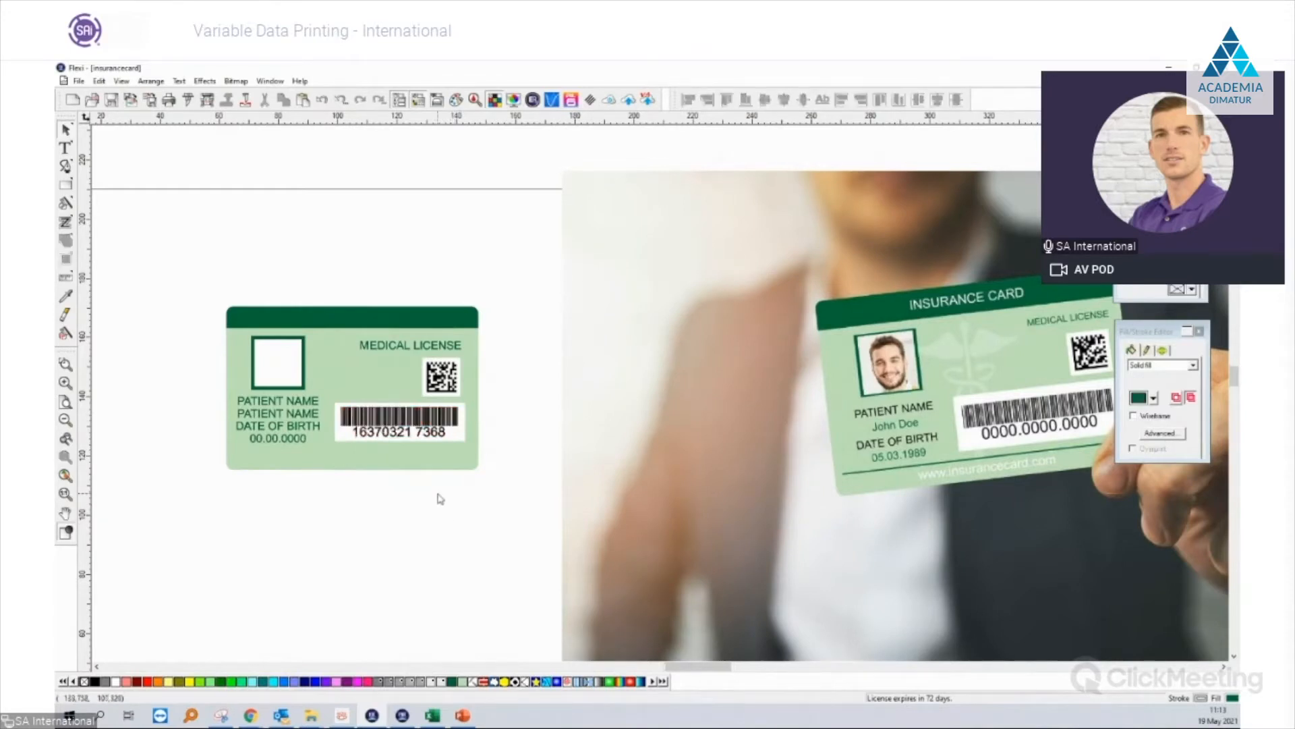
Duplicate the "MEDICAL LICENSE" text into the dark green header band and centre it on the band.
scroll(439, 498, up, 1)
scroll(1120, 493, up, 2)
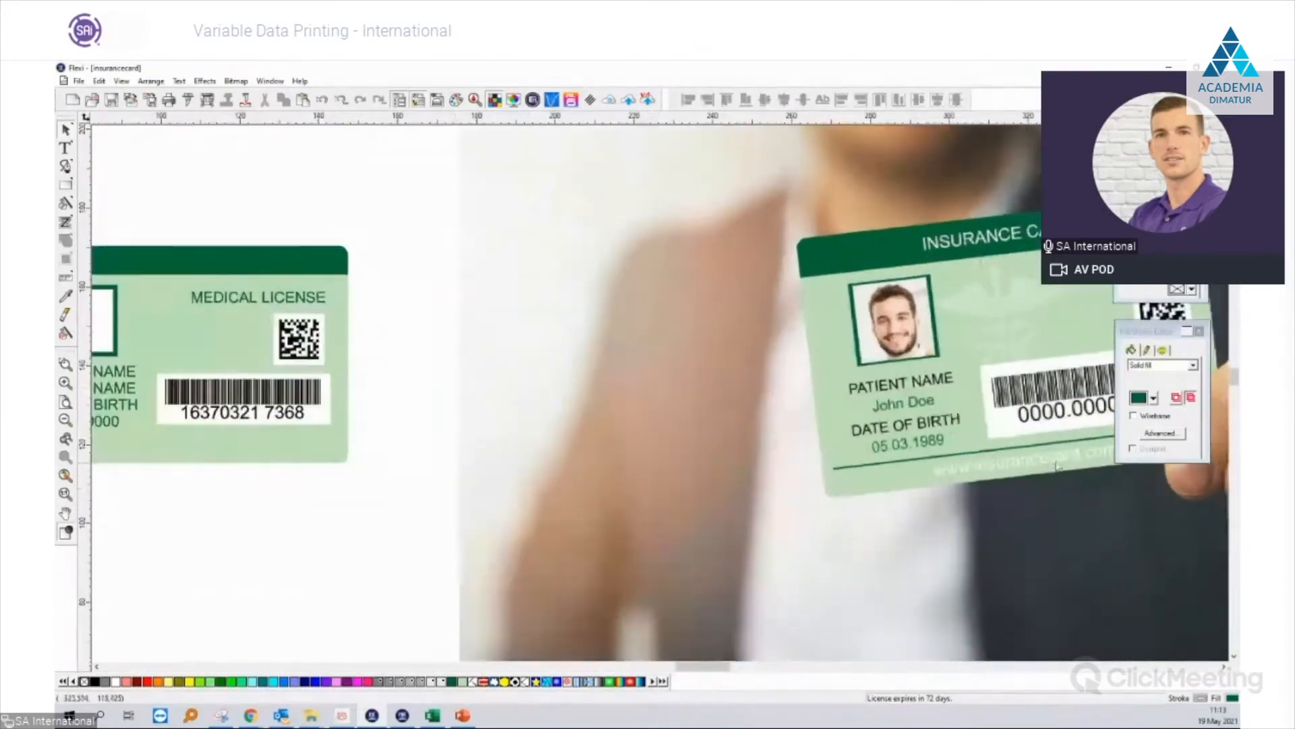
scroll(1010, 442, down, 2)
click(398, 324)
drag(398, 324, 370, 293)
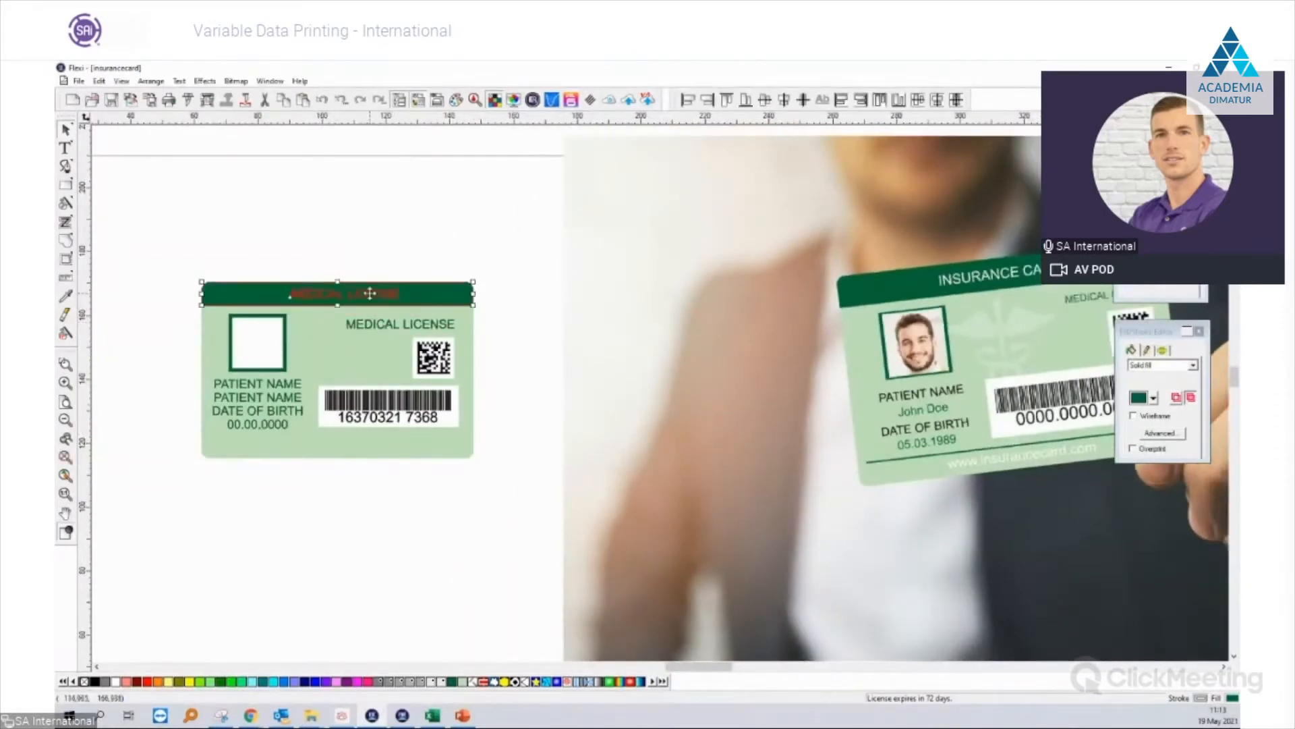
click(801, 101)
click(236, 236)
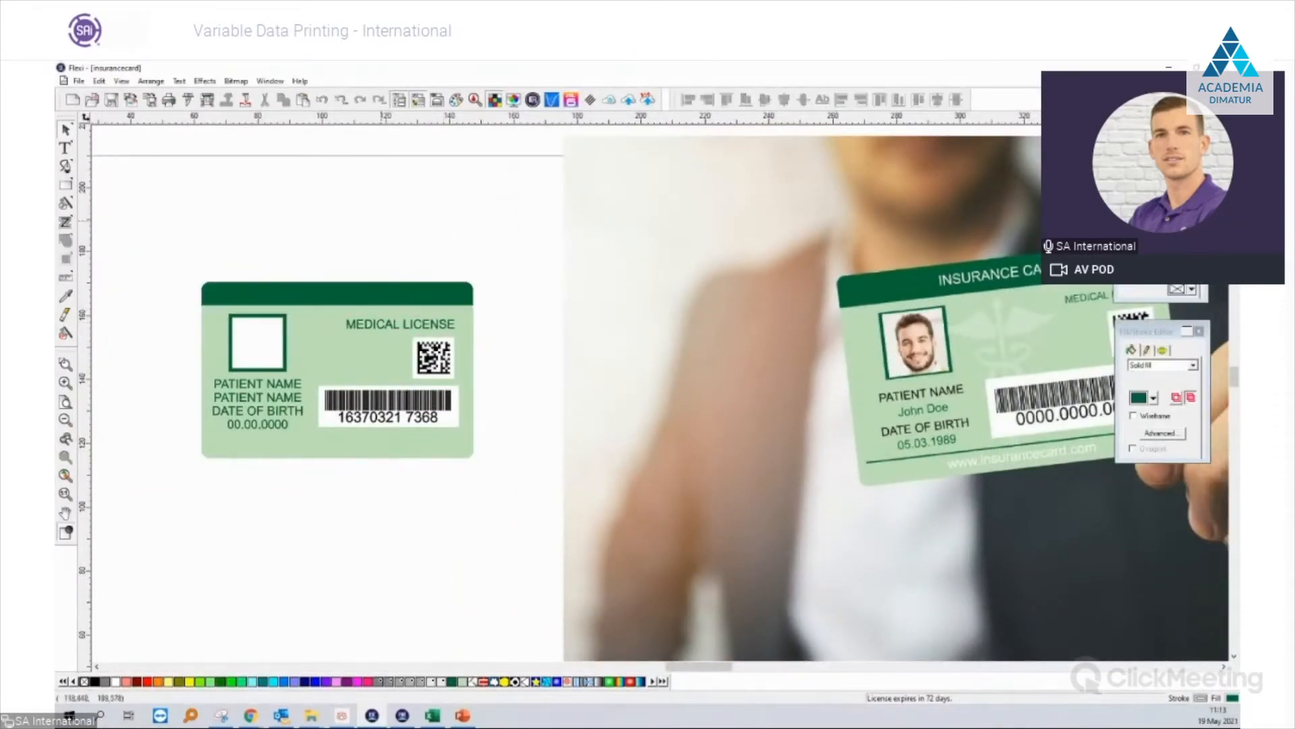
Replace the header band's copied text with "insurance card" and colour it white.
click(65, 148)
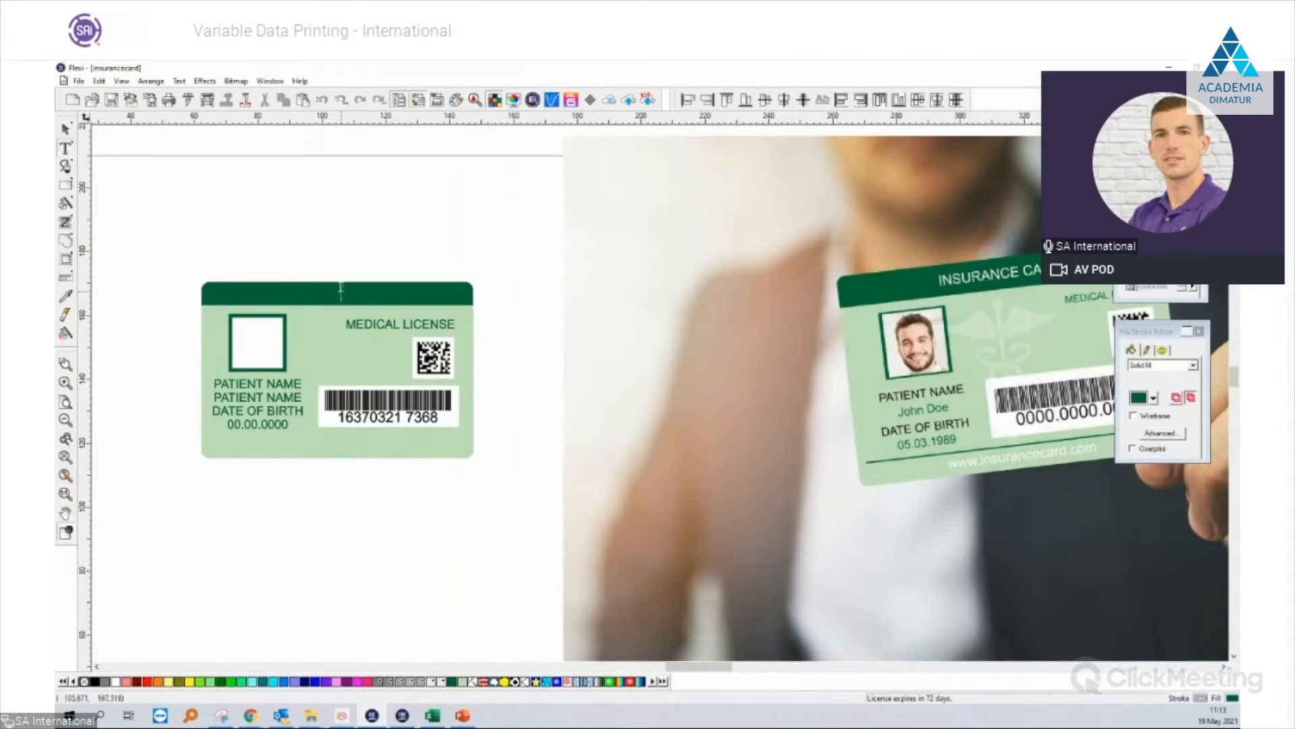
triple_click(341, 290)
key(Delete)
click(65, 129)
click(116, 682)
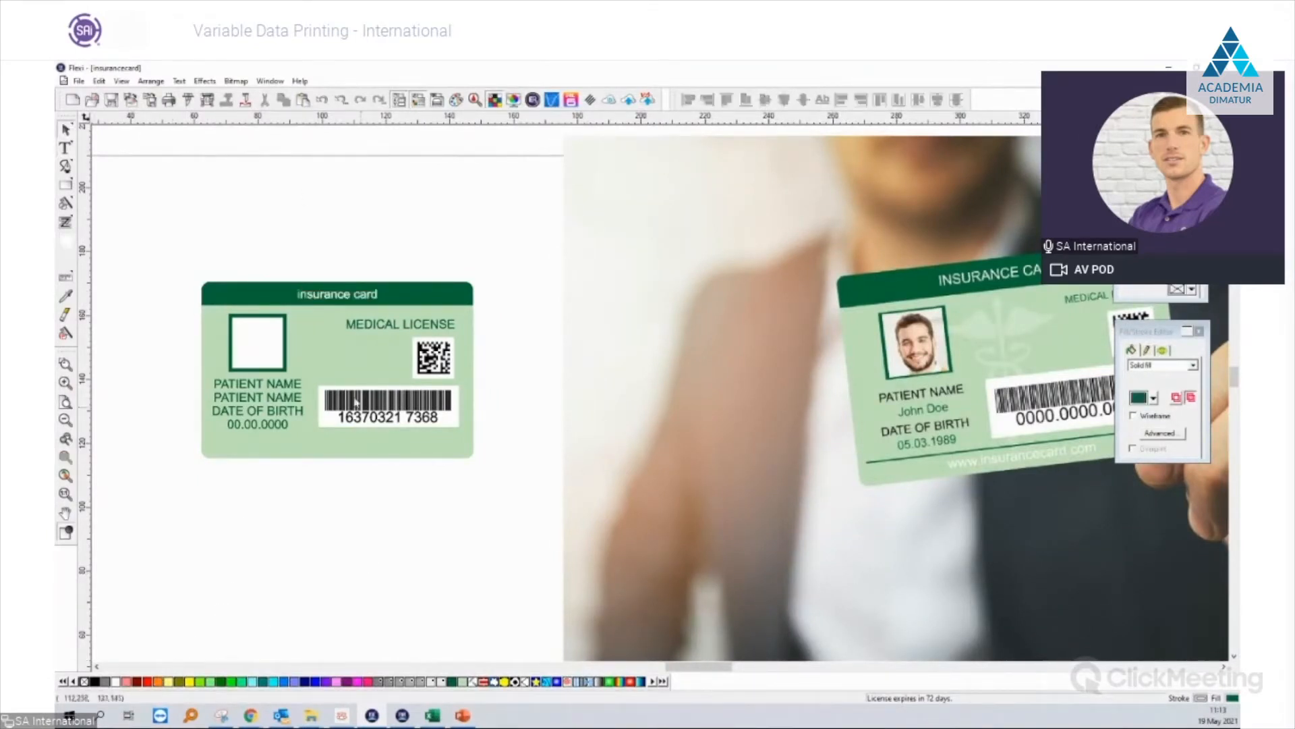
Convert the header band's text to upper case.
click(179, 81)
mouse_move(206, 175)
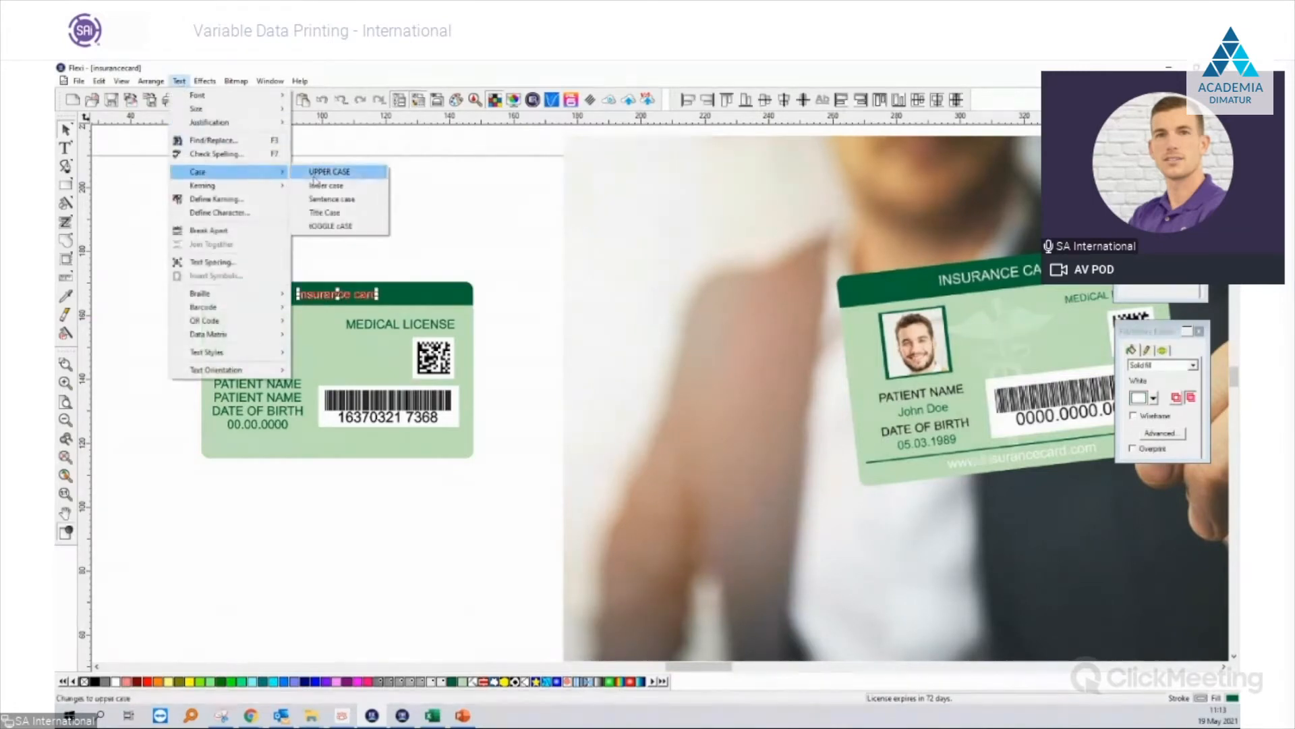
click(315, 173)
click(381, 265)
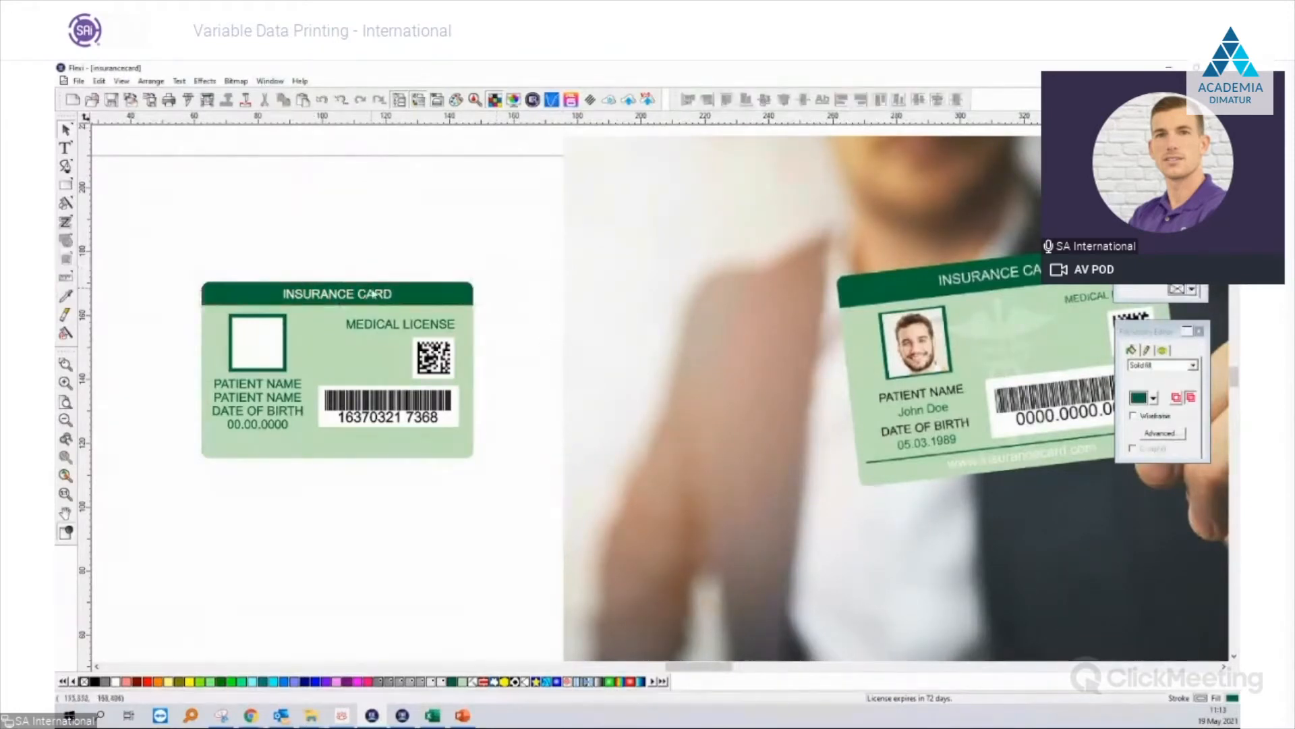
click(377, 297)
drag(379, 302, 371, 450)
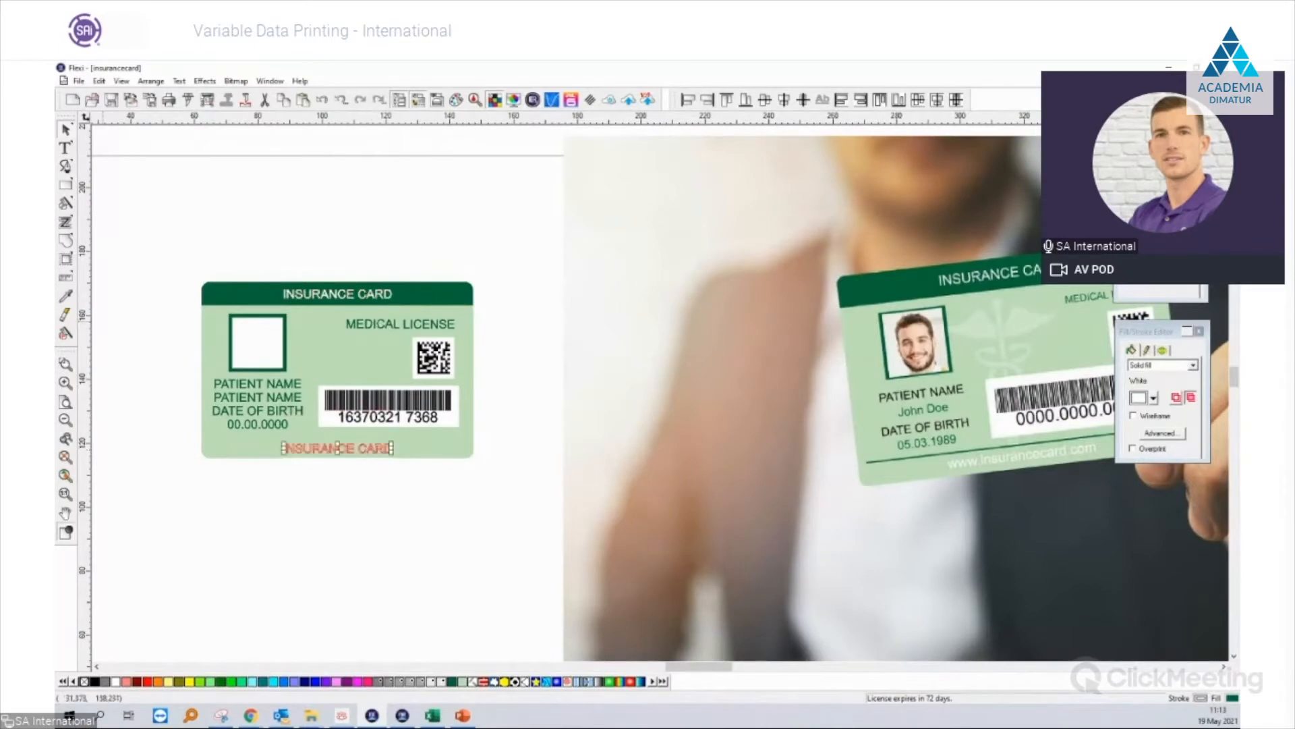
click(66, 149)
double_click(364, 449)
triple_click(364, 449)
text(ww)
key(BackSpace)
key(BackSpace)
text(www.ins)
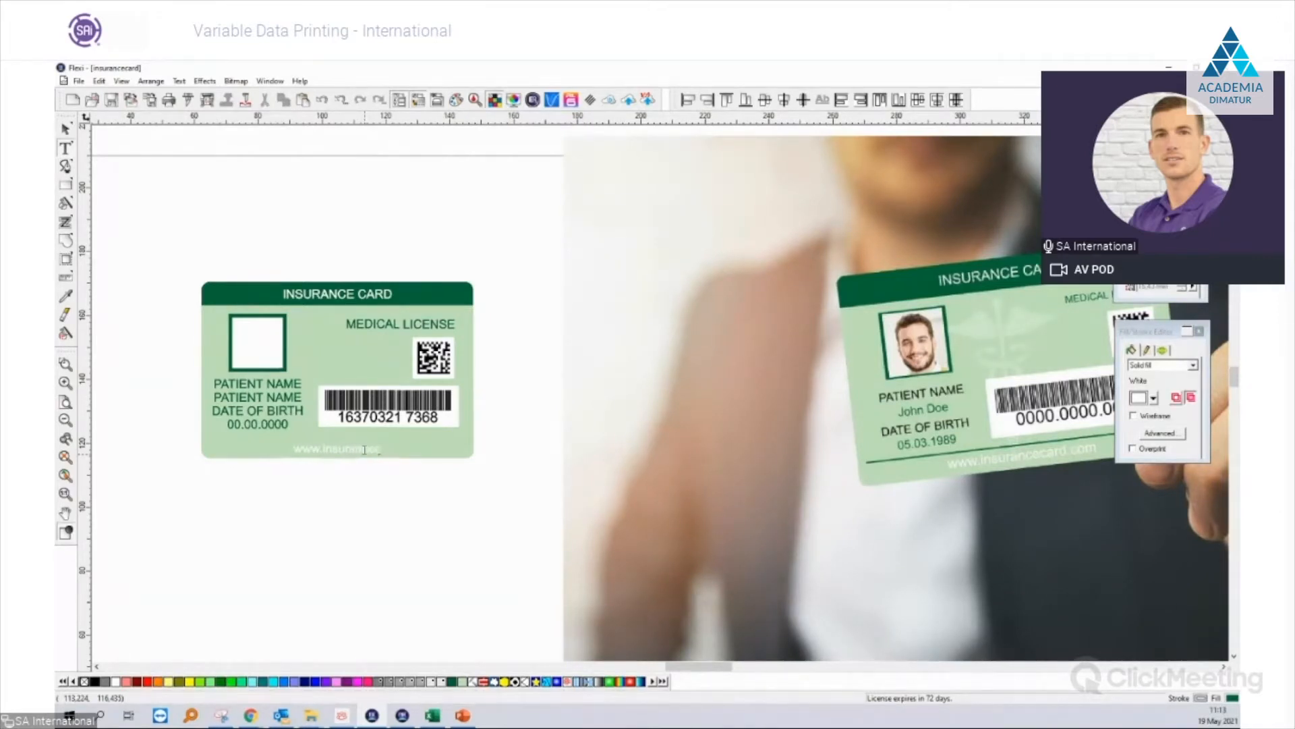
text(urancecard.com)
click(65, 128)
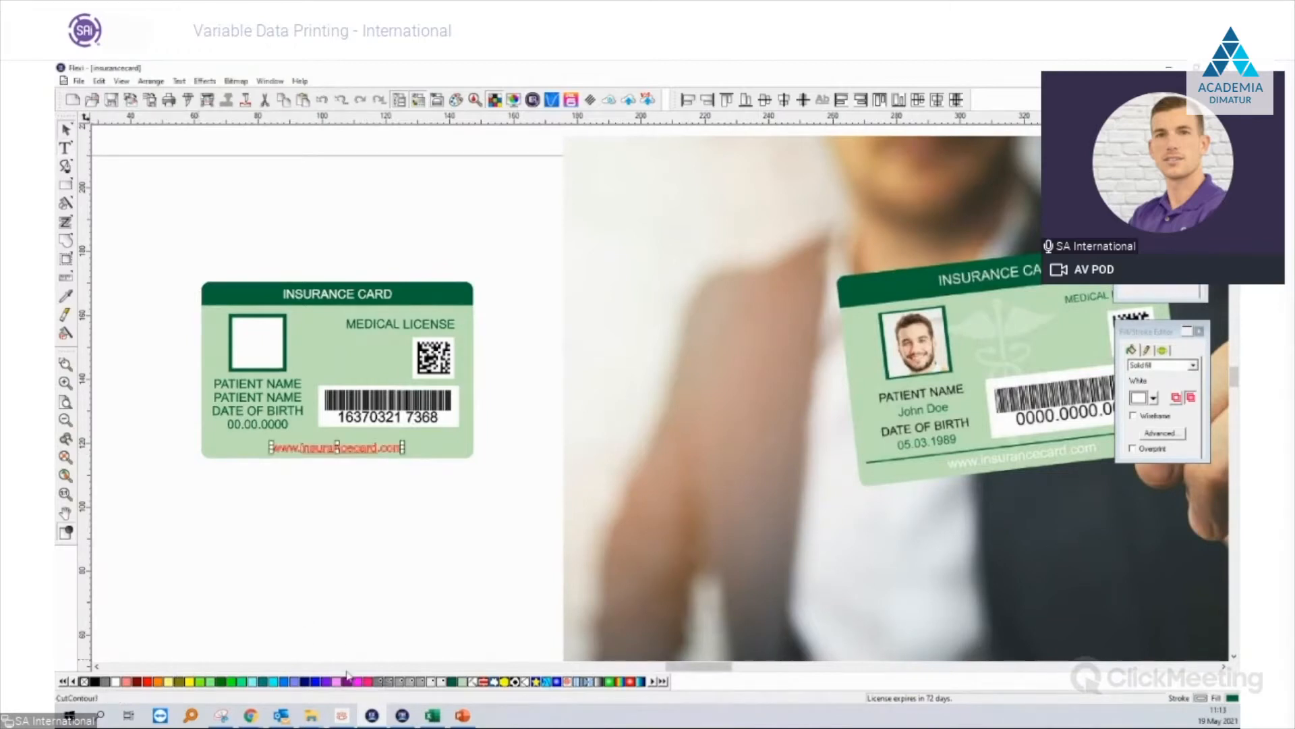
Try the website text in dark green and return it to white.
click(452, 681)
click(446, 584)
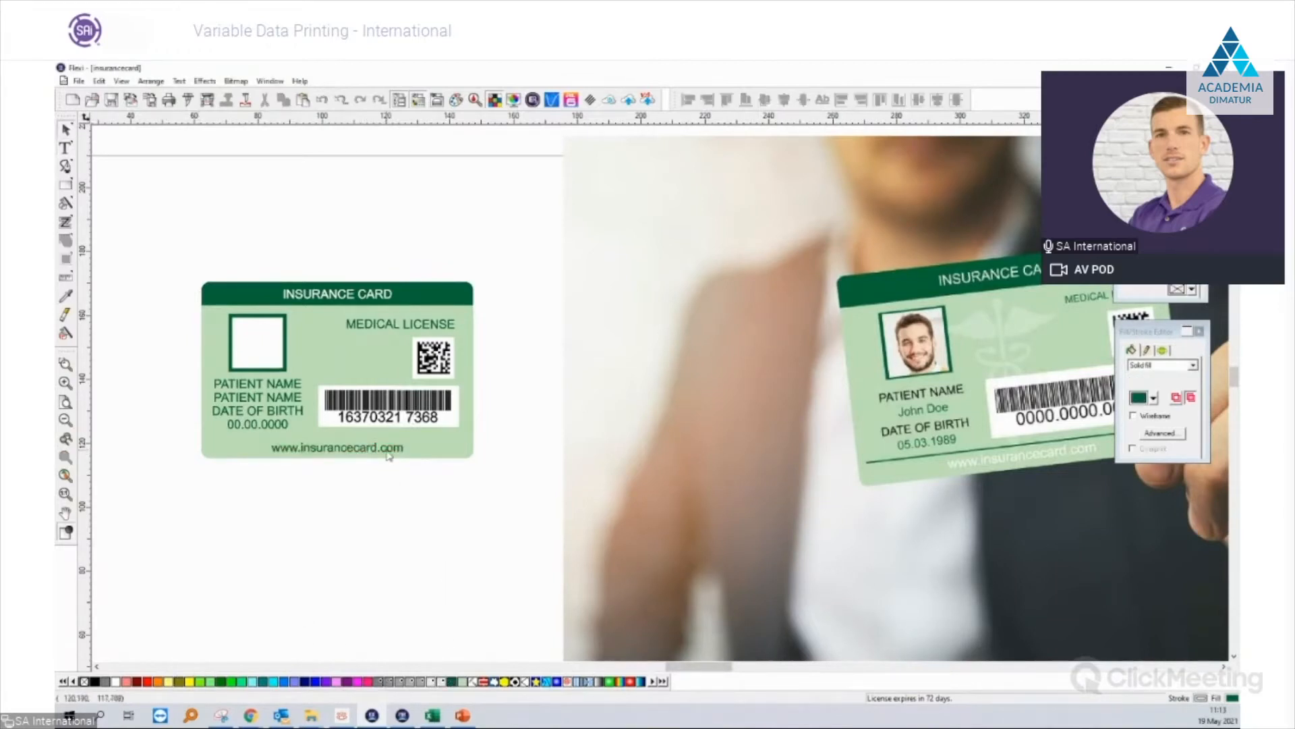
click(352, 452)
click(116, 681)
click(365, 496)
Draw a thin dark green line about 77 mm long above the website text and centre it horizontally on the card.
scroll(329, 356, up, 2)
click(67, 184)
drag(193, 455, 493, 456)
click(63, 128)
click(442, 471)
shift+click(448, 456)
click(783, 98)
click(596, 302)
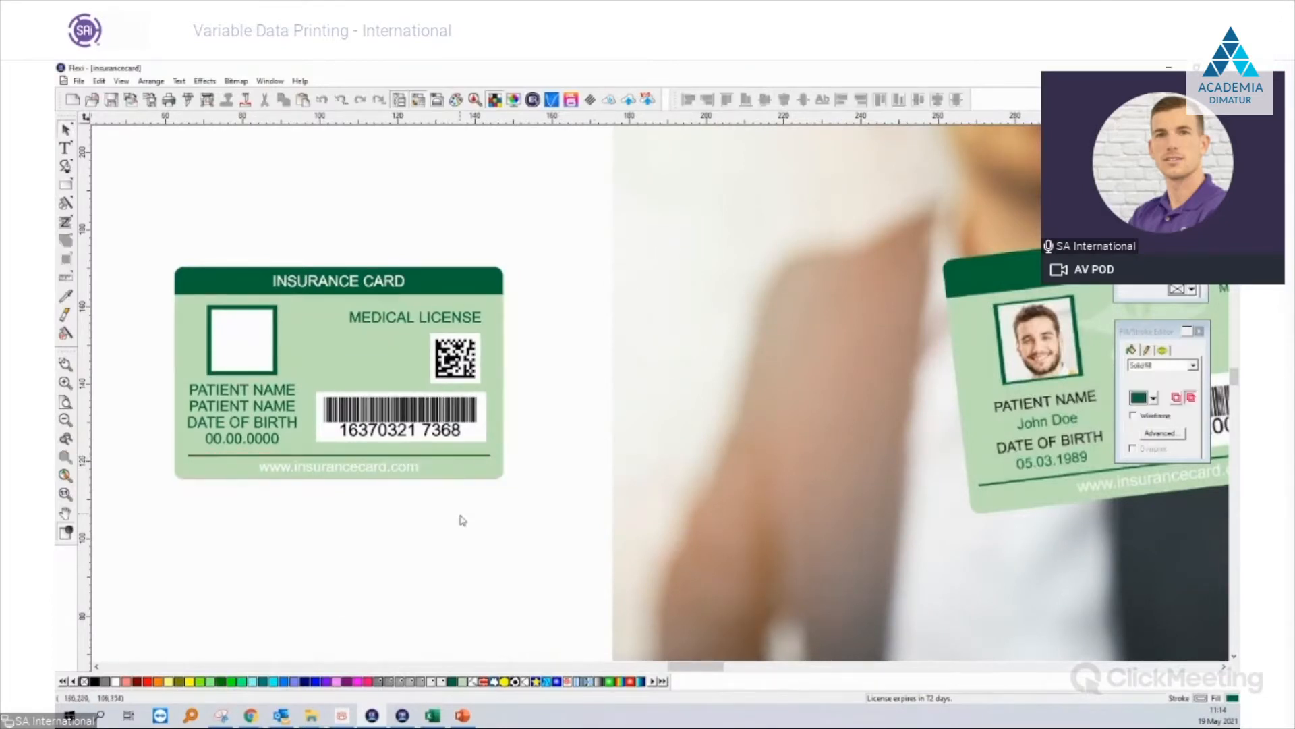
Recolour the orange caduceus symbol outside the page to white.
scroll(462, 525, down, 2)
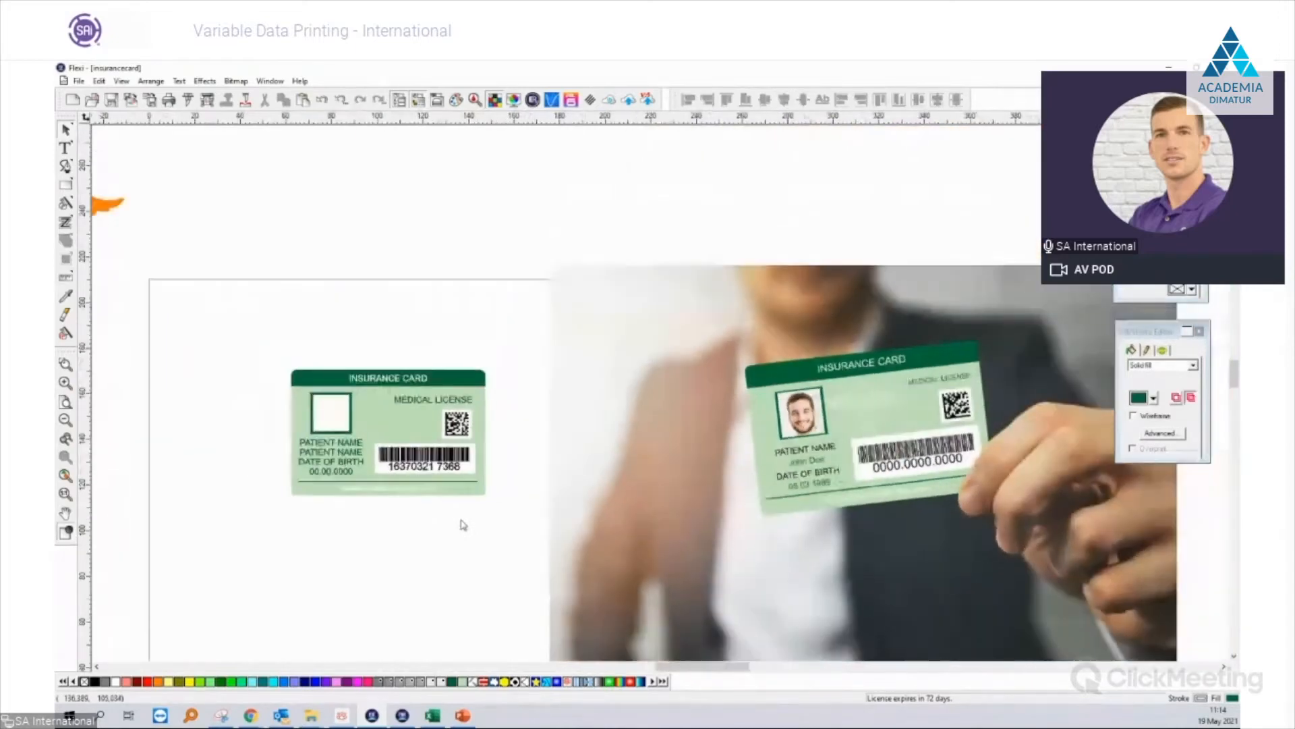
scroll(463, 525, down, 3)
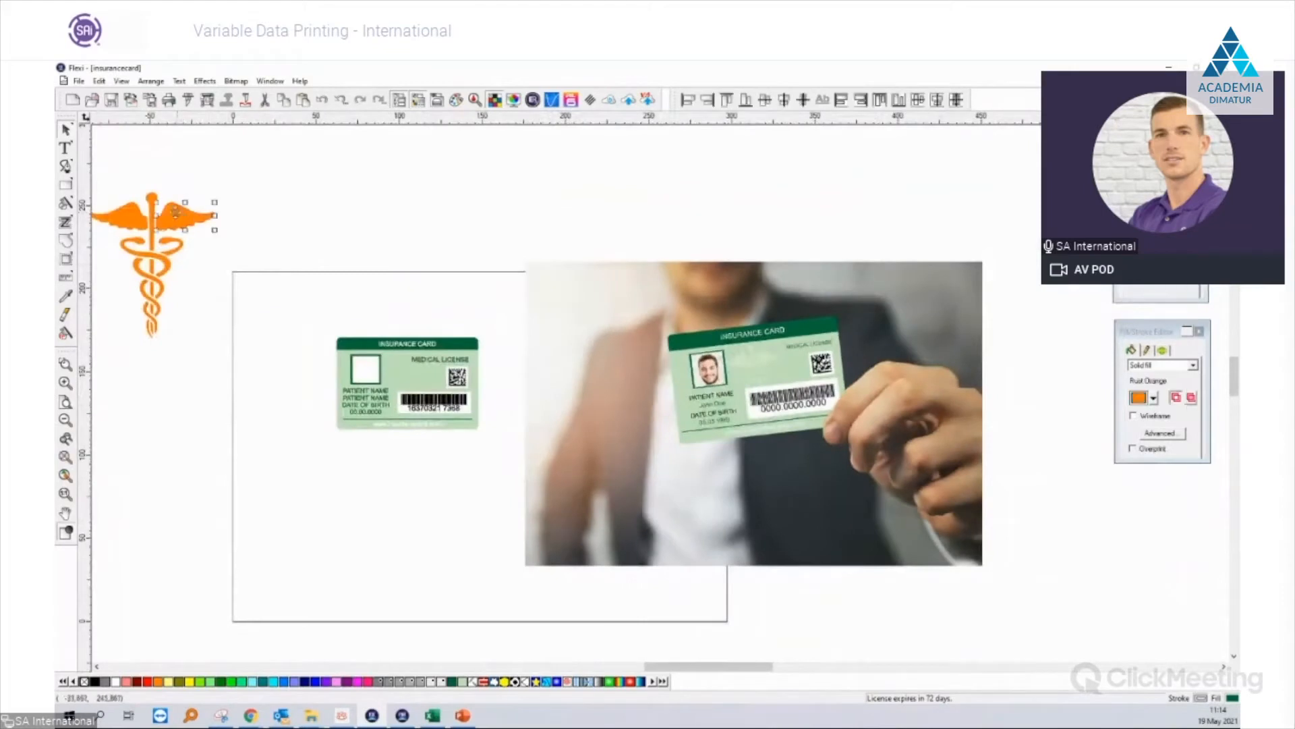
scroll(246, 394, down, 1)
scroll(262, 386, down, 1)
drag(258, 388, 92, 174)
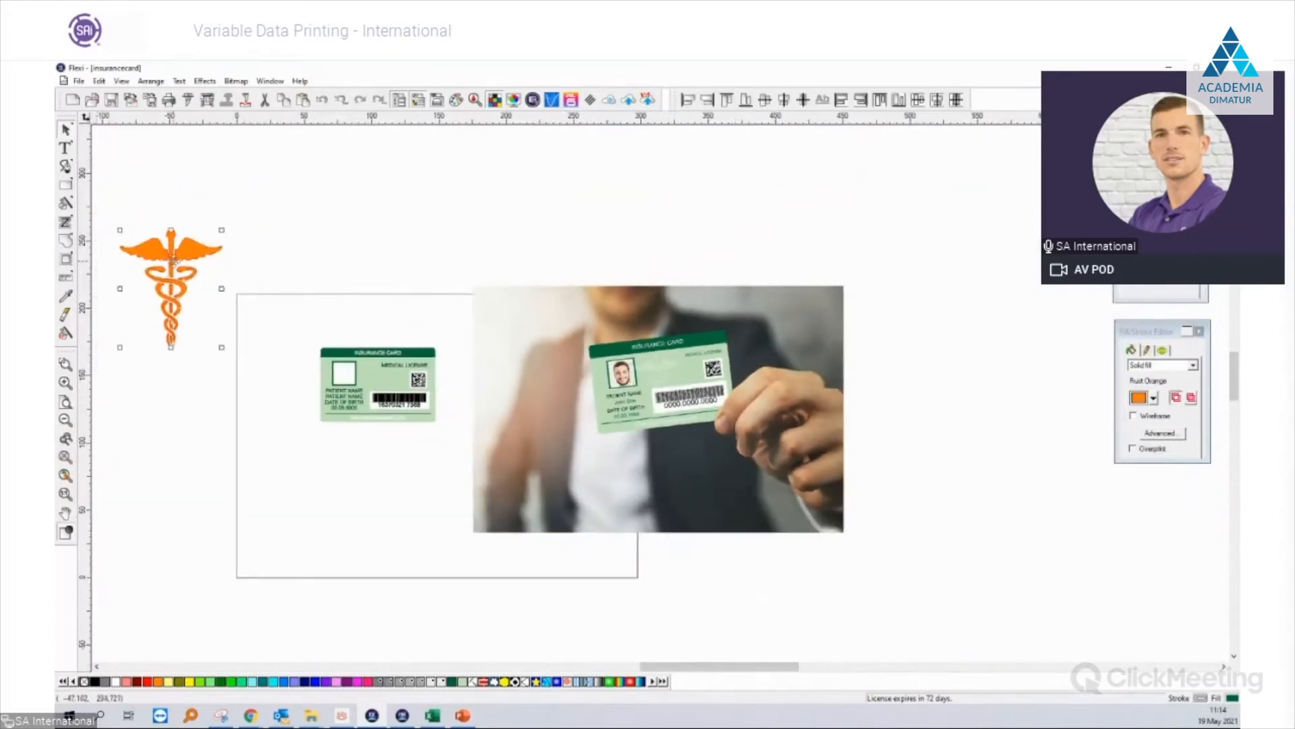
click(116, 680)
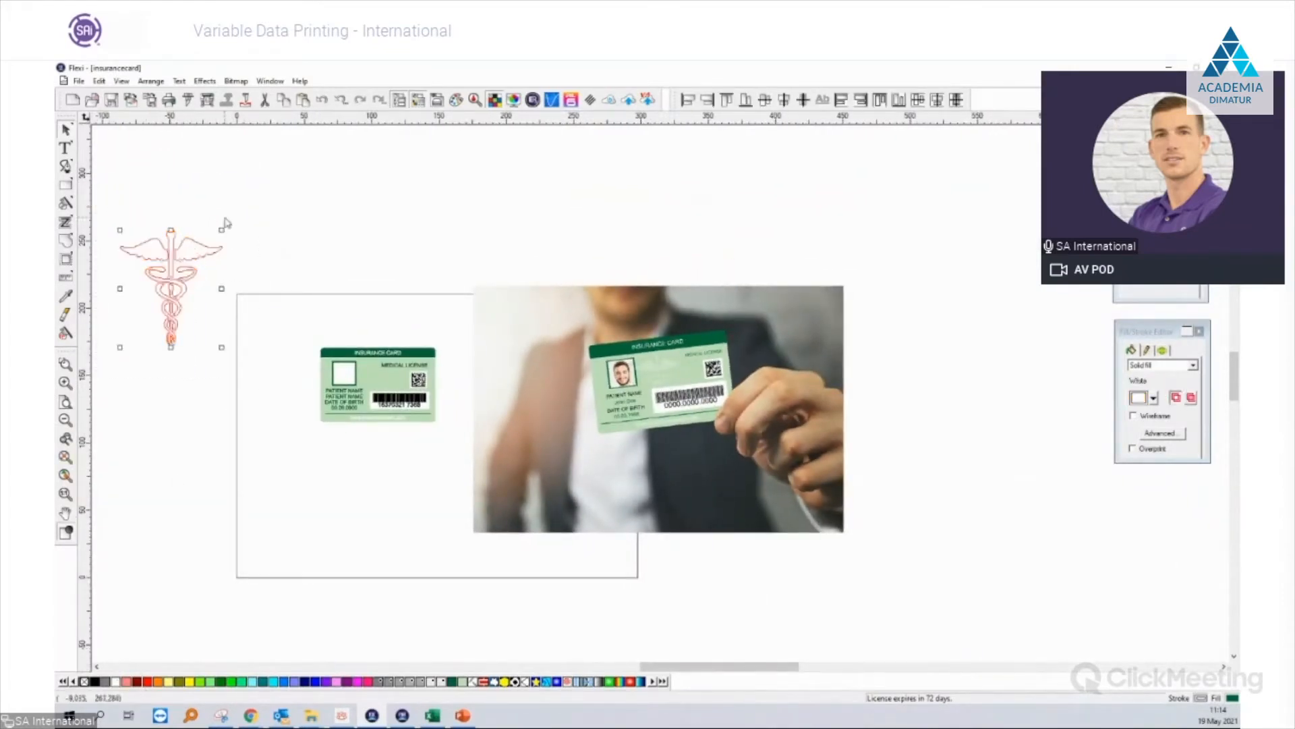
Move the white caduceus onto the card, scale it down and place it just beside the photo frame, below the header band.
drag(221, 230, 395, 389)
scroll(372, 377, up, 5)
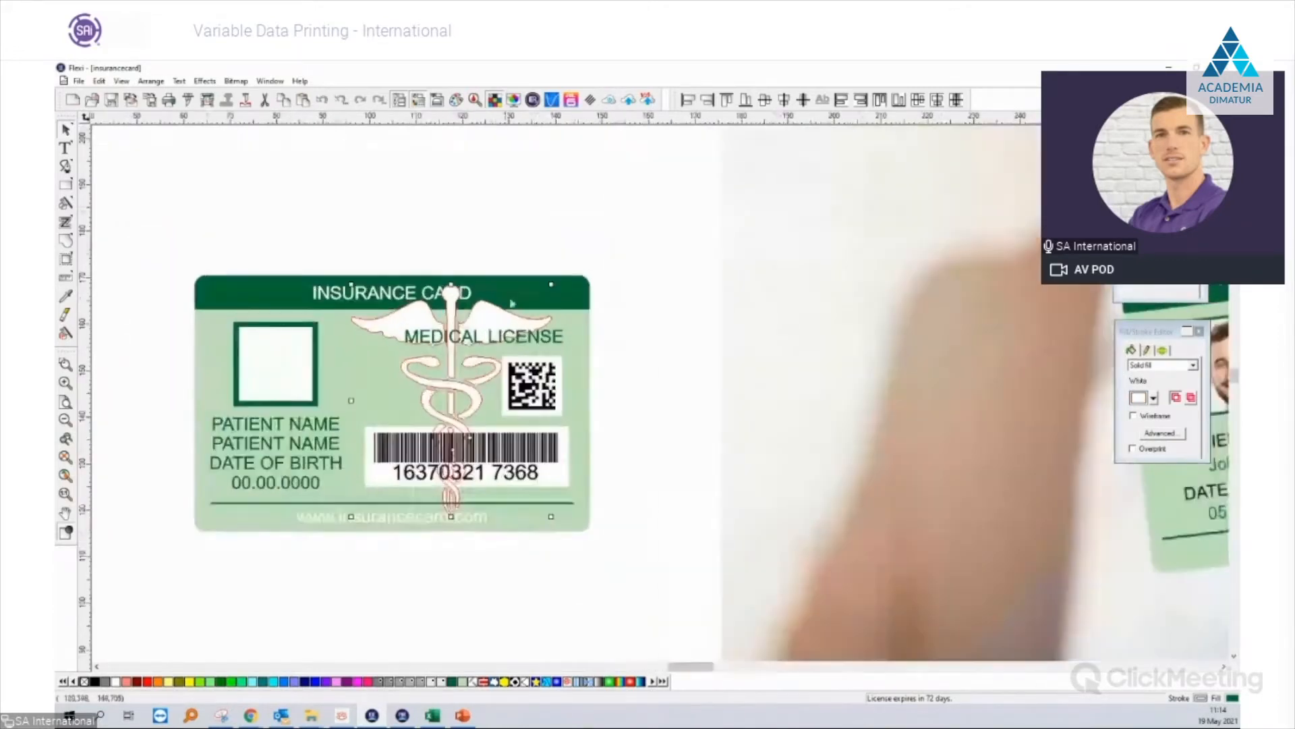
drag(551, 284, 505, 337)
drag(458, 378, 423, 360)
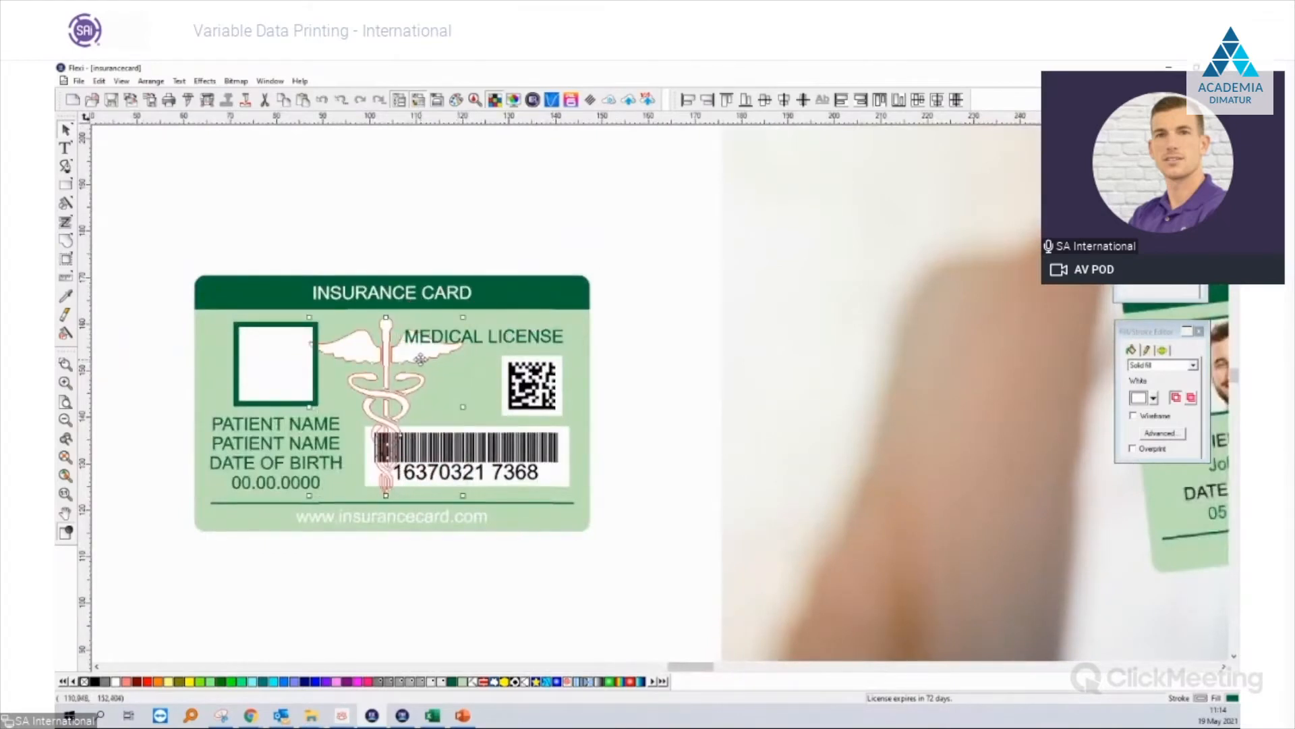
drag(423, 359, 429, 360)
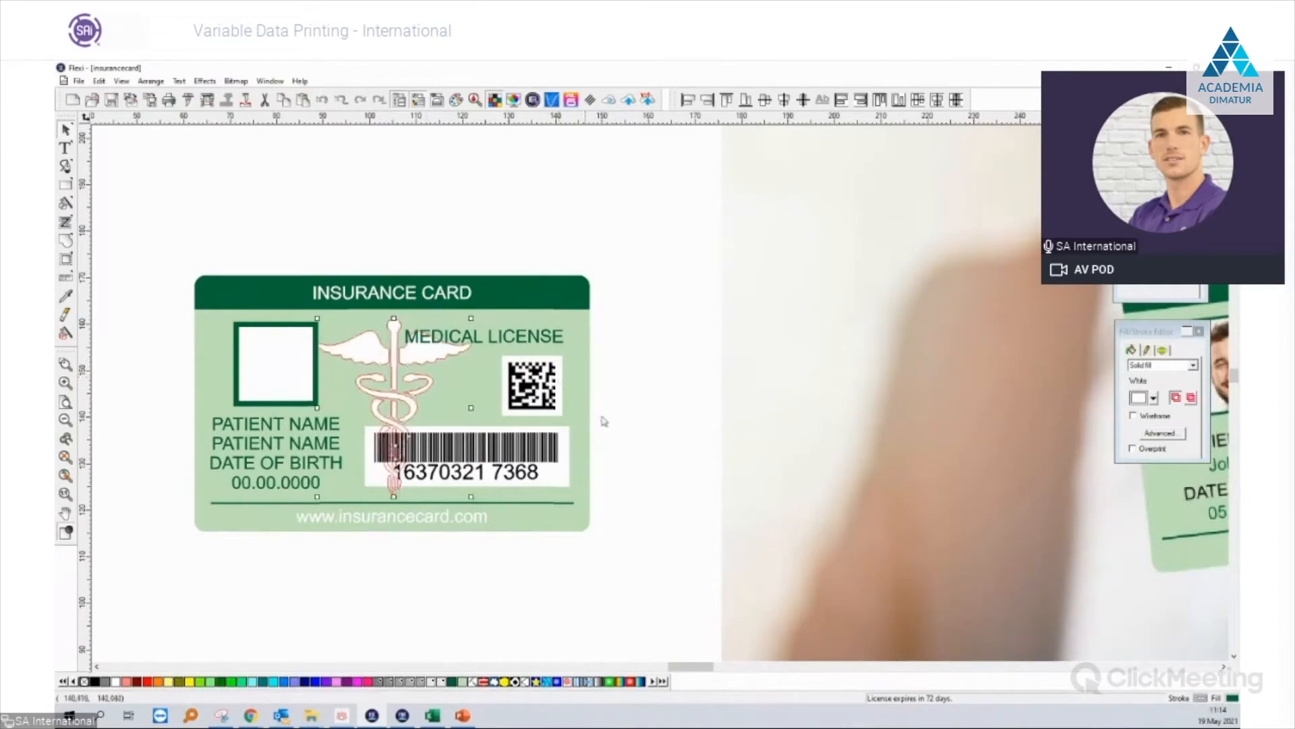
Set the caduceus symbol's opacity to 20% so it works as a watermark.
click(670, 433)
click(431, 361)
click(1163, 350)
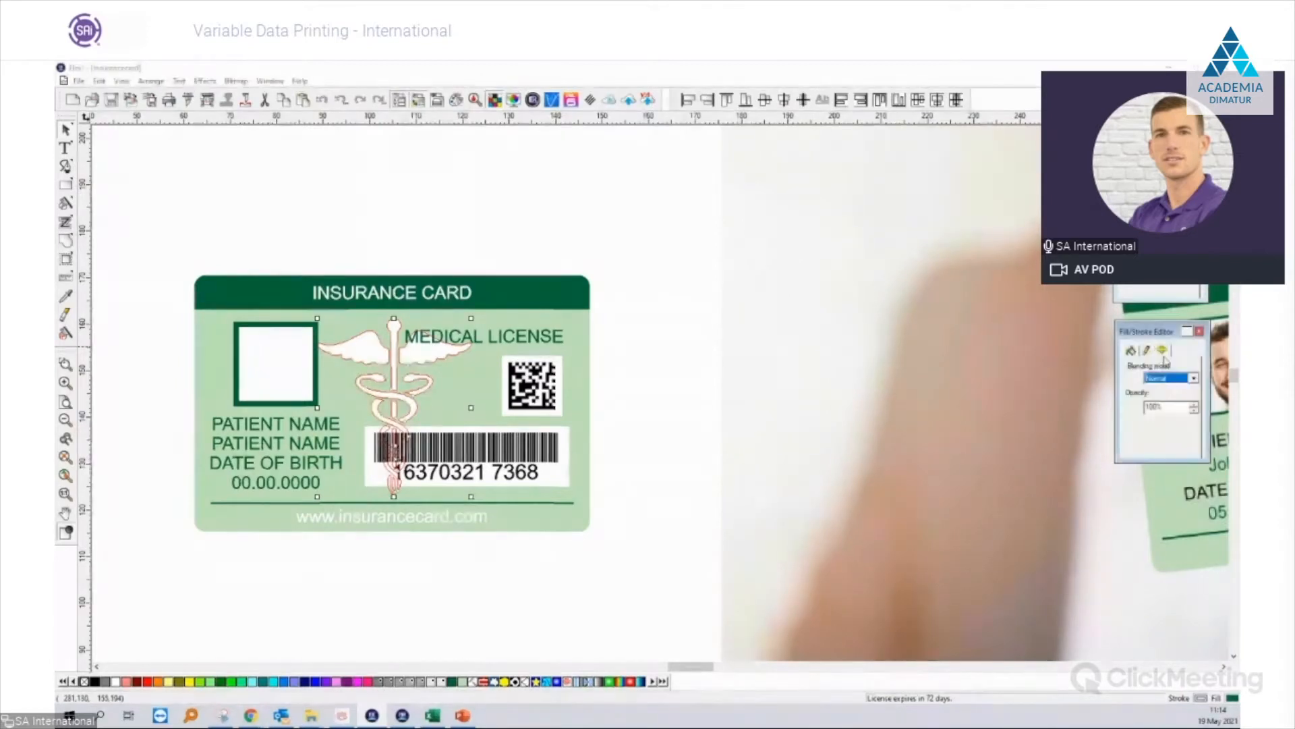
text(20)
key(Return)
click(415, 228)
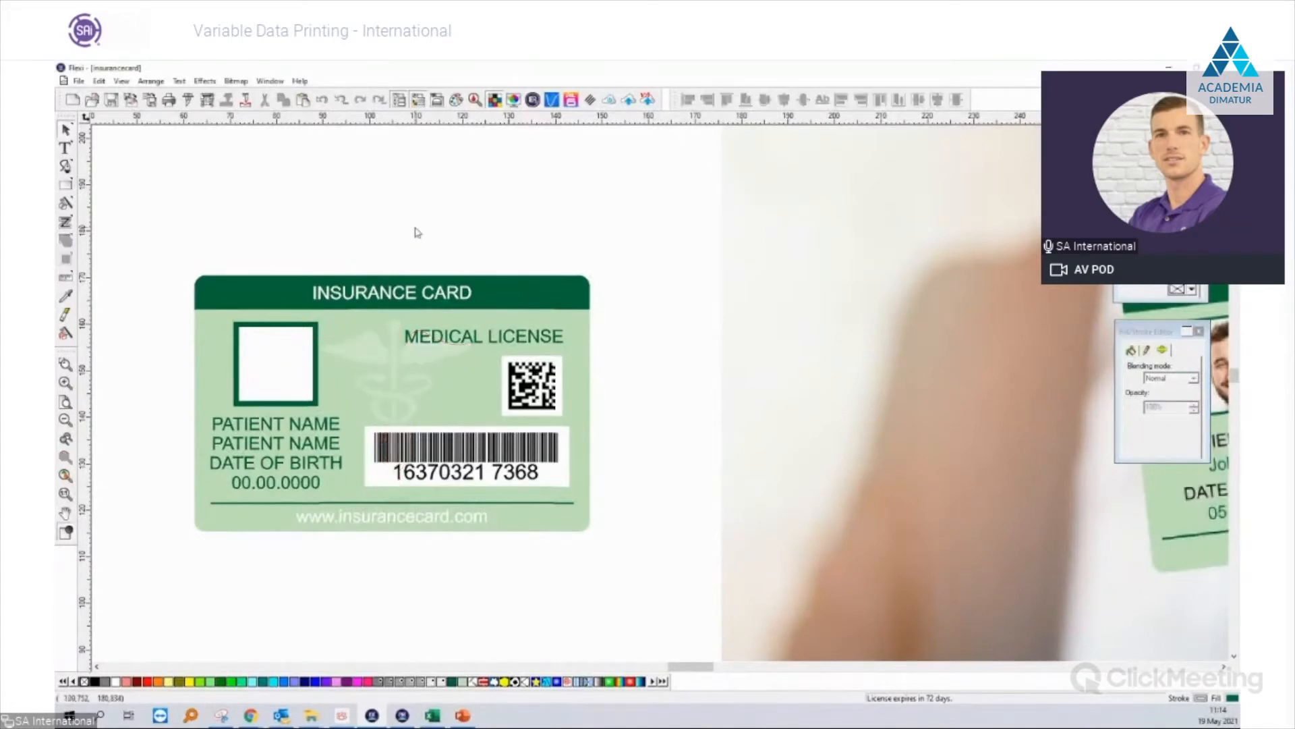
Delete the reference photo of the man holding the insurance card.
scroll(382, 427, up, 2)
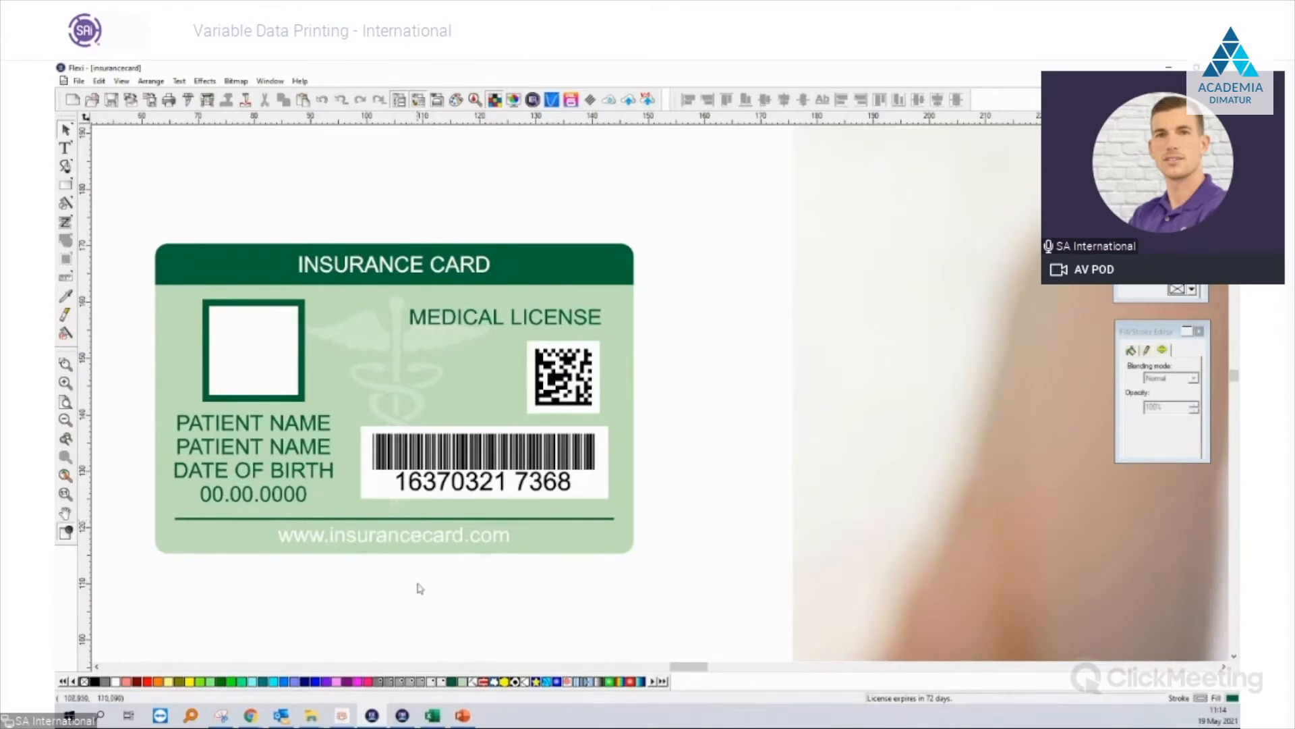
scroll(380, 586, down, 4)
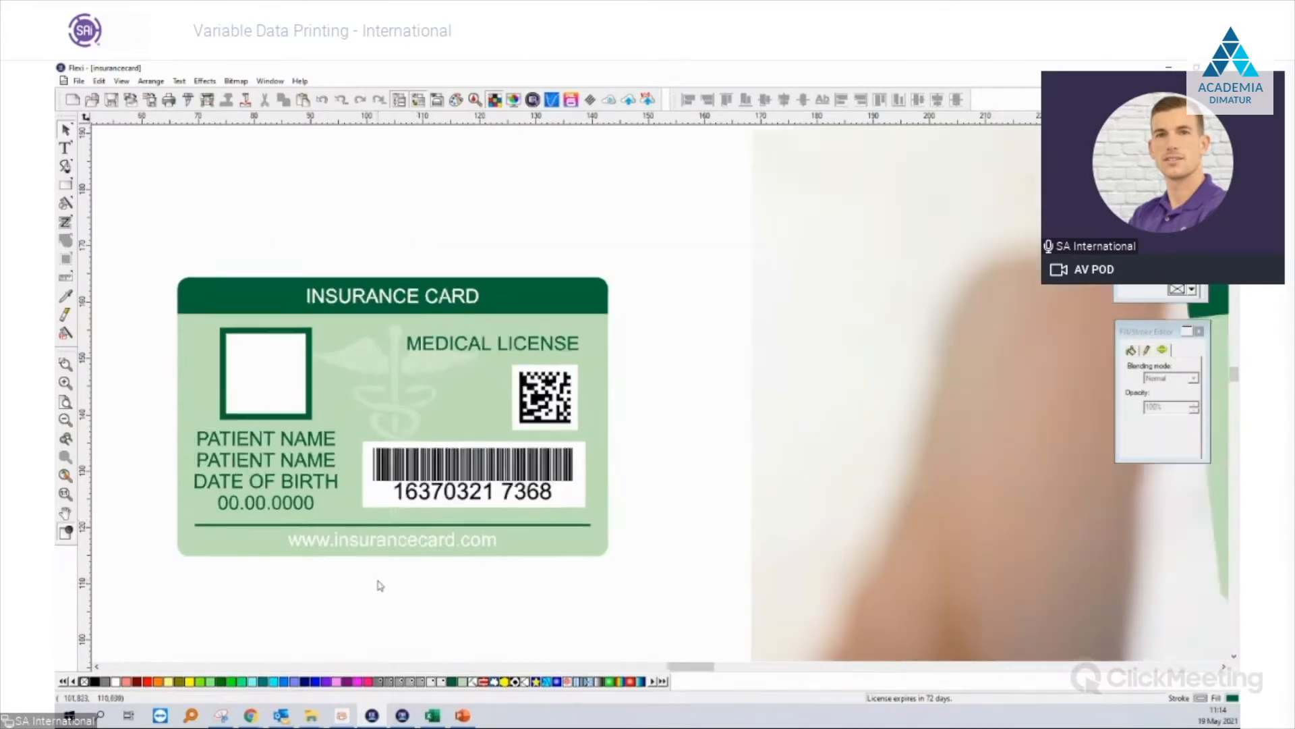
scroll(379, 585, down, 2)
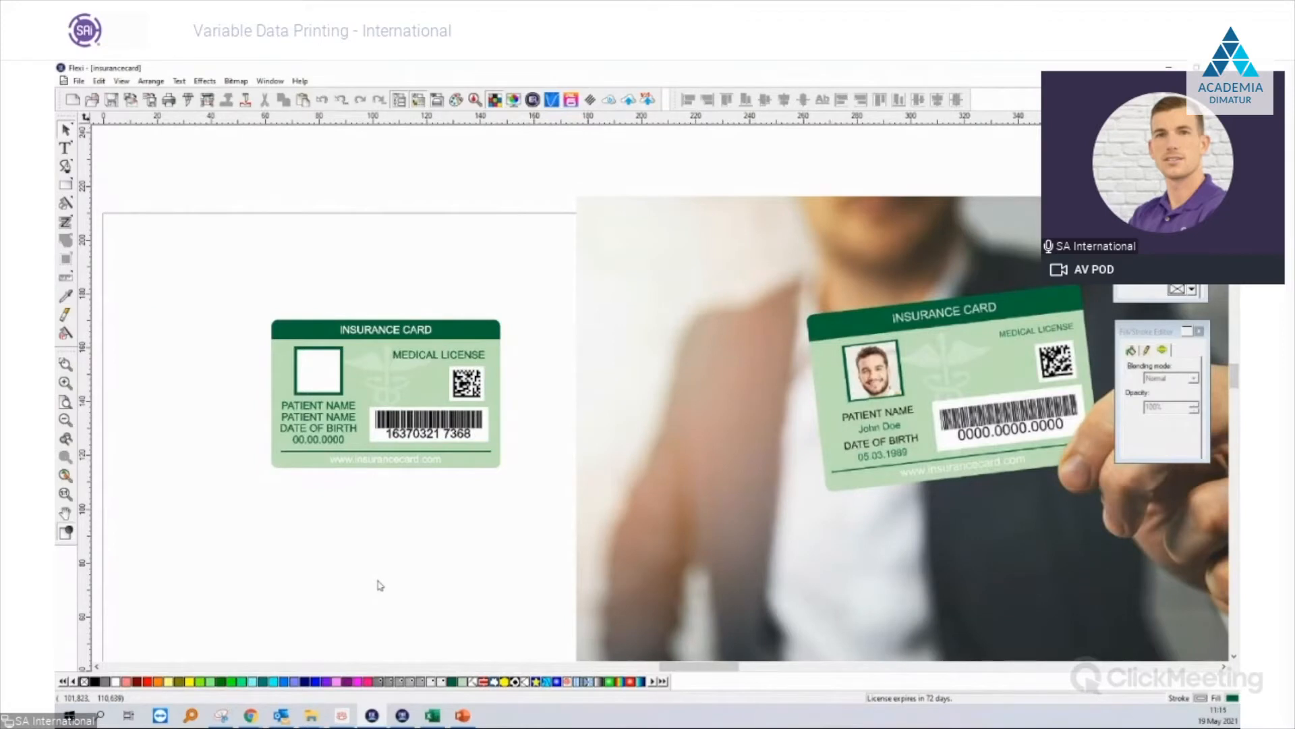
click(884, 420)
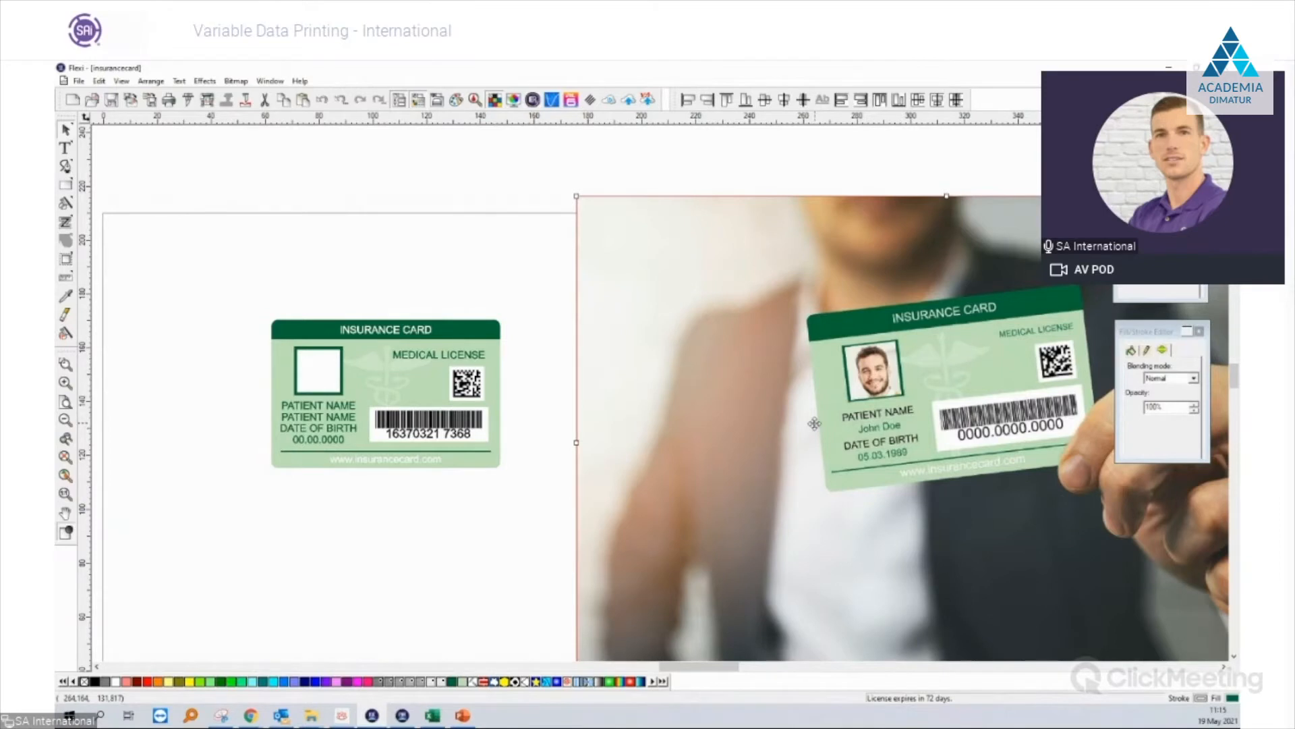
key(Delete)
Break the patient name and date of birth text block apart into separate lines.
scroll(517, 328, up, 2)
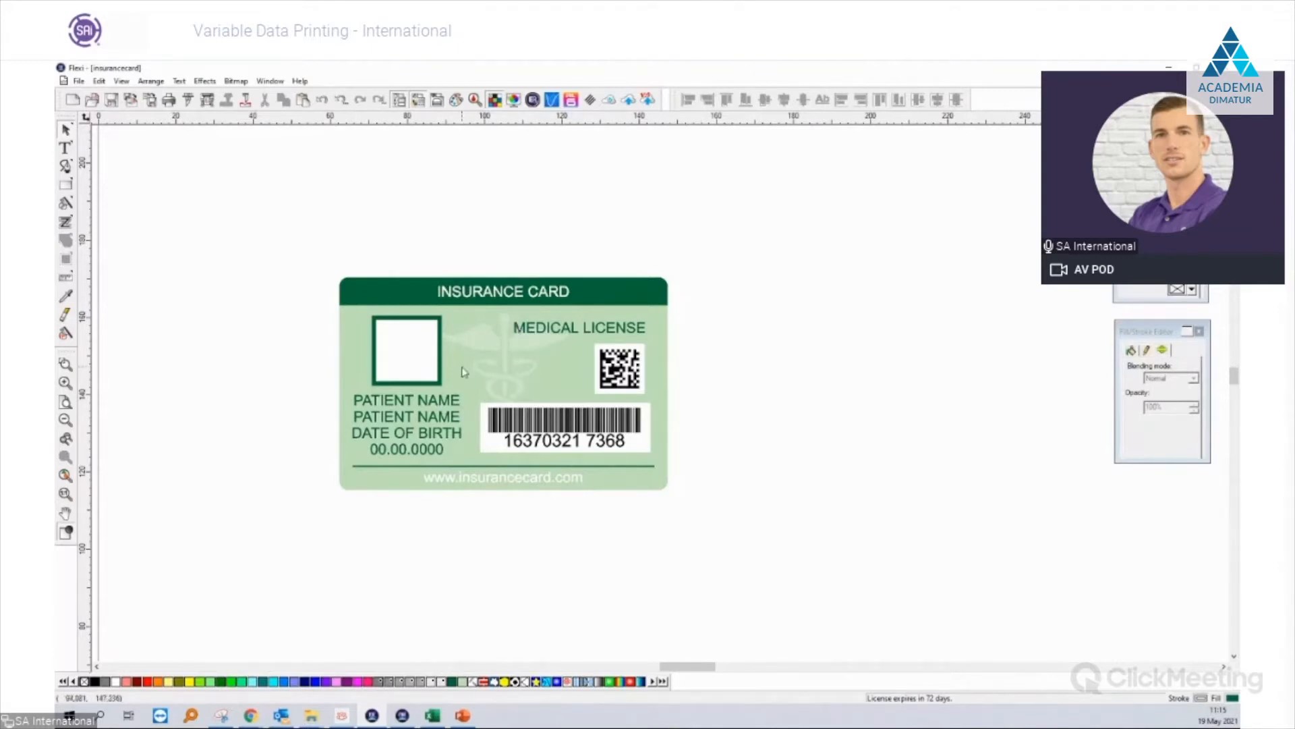
scroll(435, 420, up, 2)
click(406, 422)
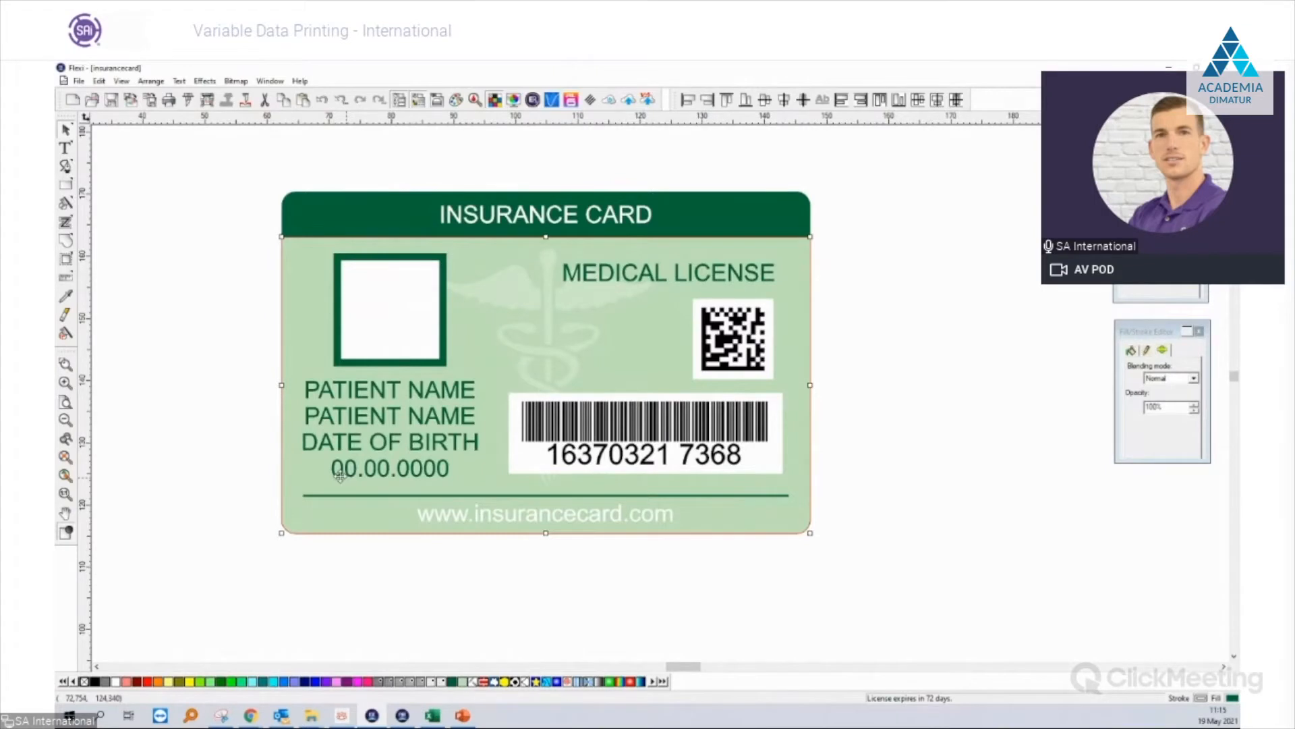
key(Escape)
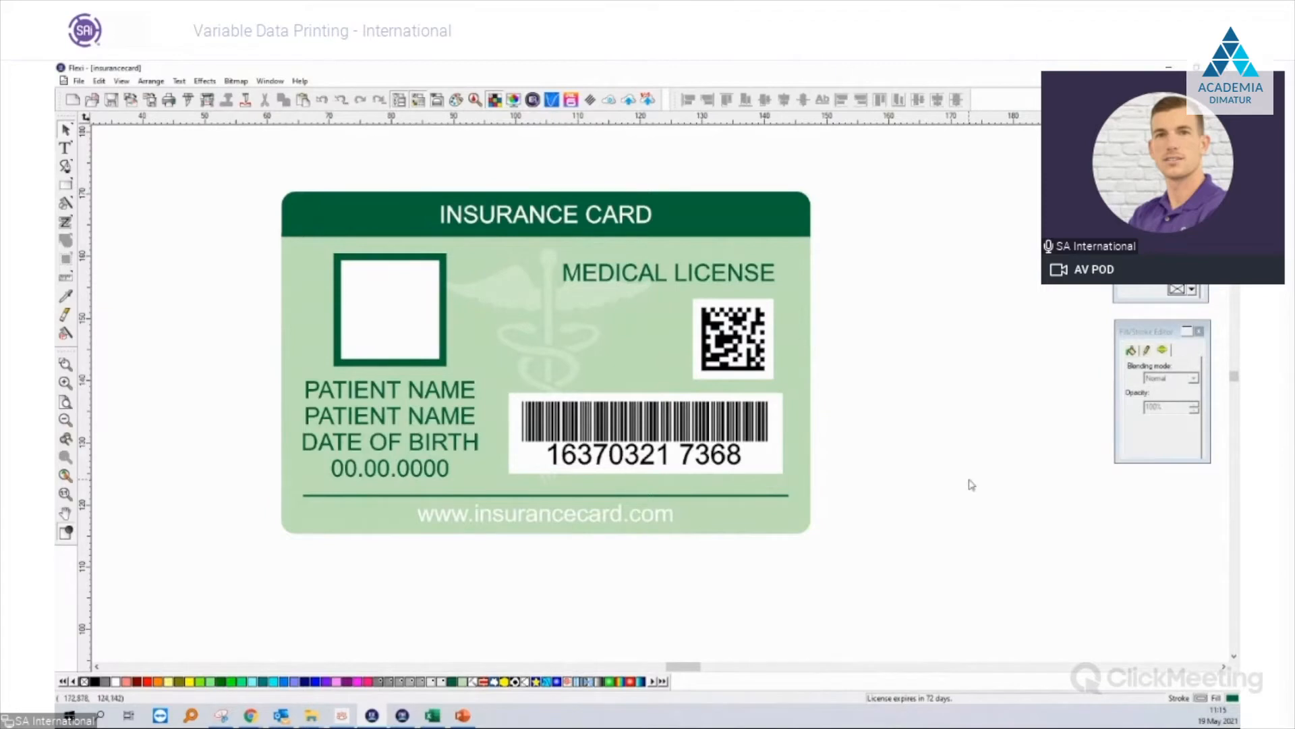
click(456, 424)
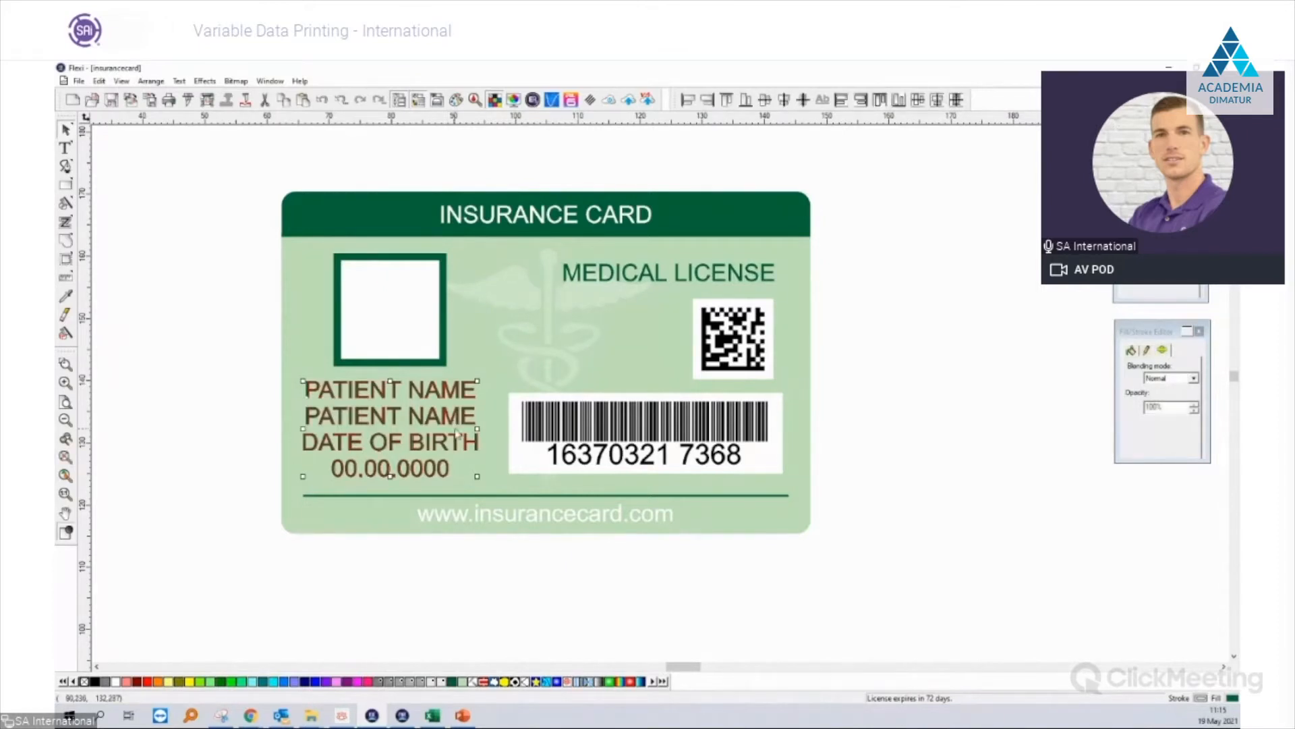
click(179, 81)
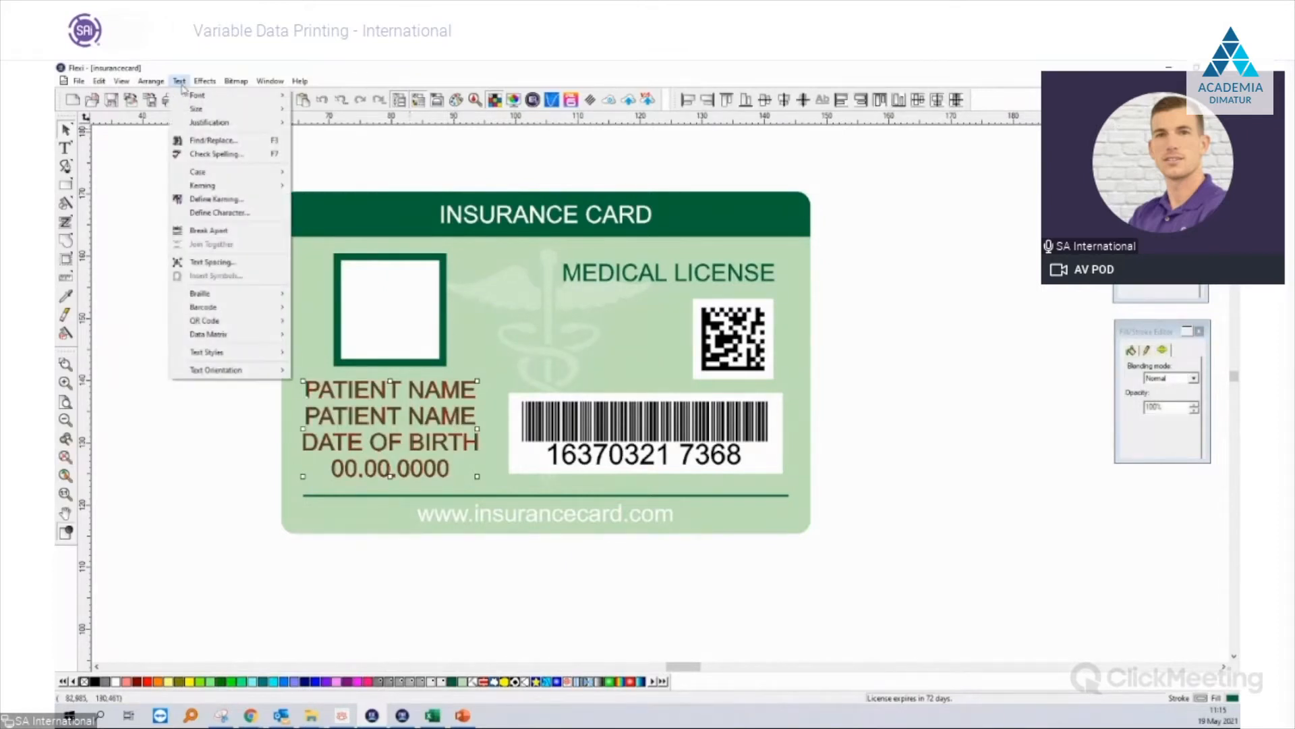
click(208, 230)
click(203, 409)
click(314, 421)
click(274, 421)
click(307, 422)
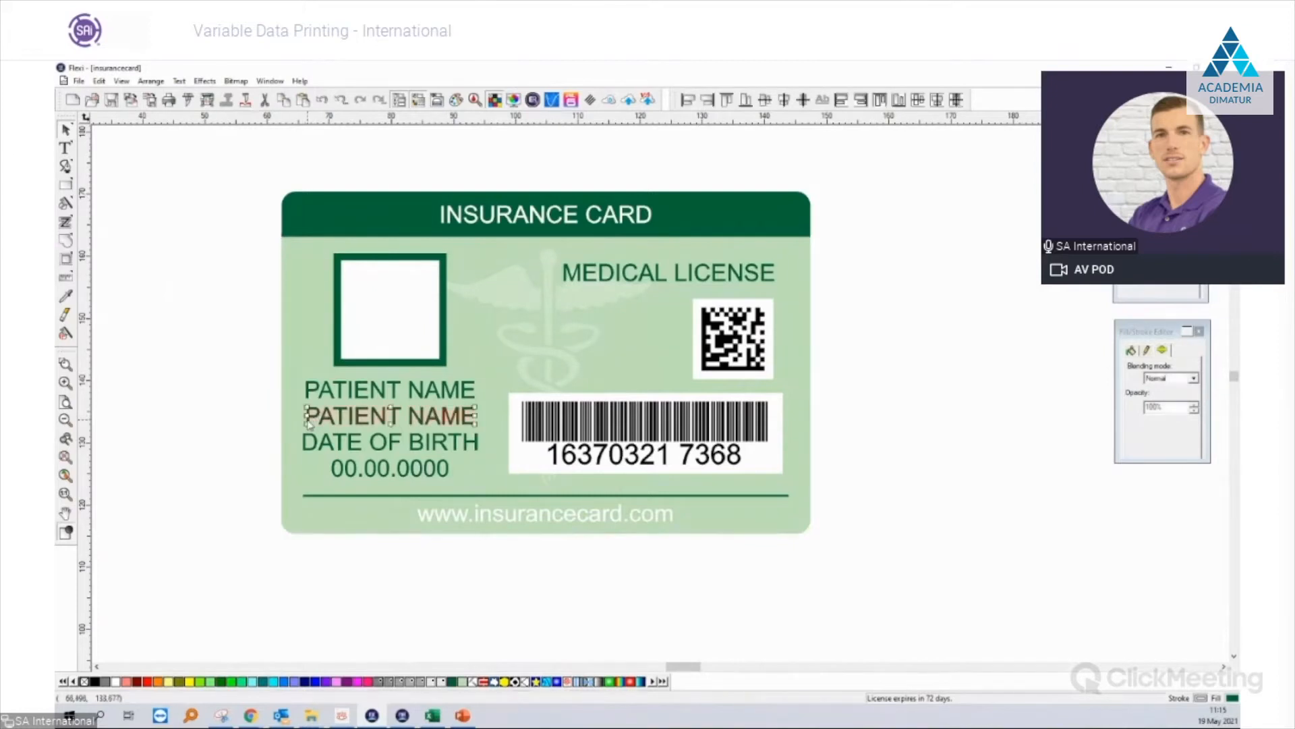
click(323, 393)
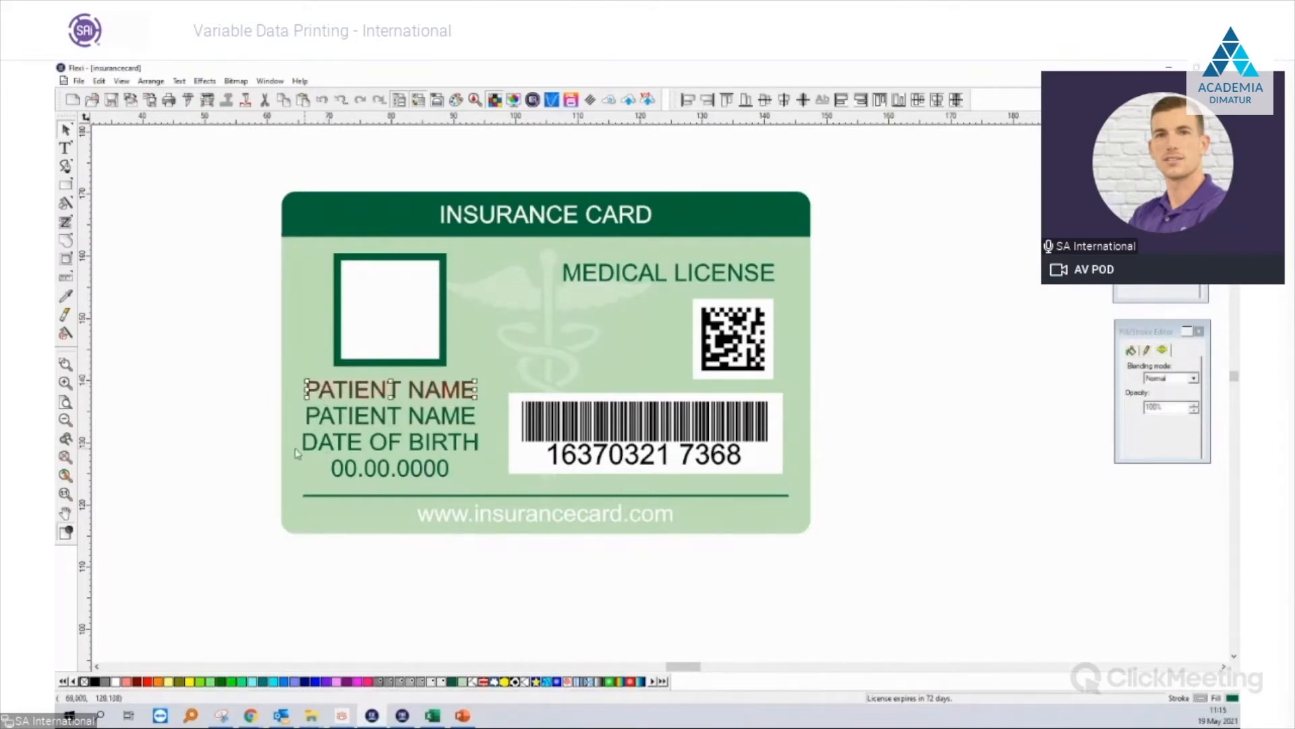
Colour the second "PATIENT NAME" line and the "00.00.0000" line black.
click(363, 425)
shift+click(386, 479)
shift+click(378, 522)
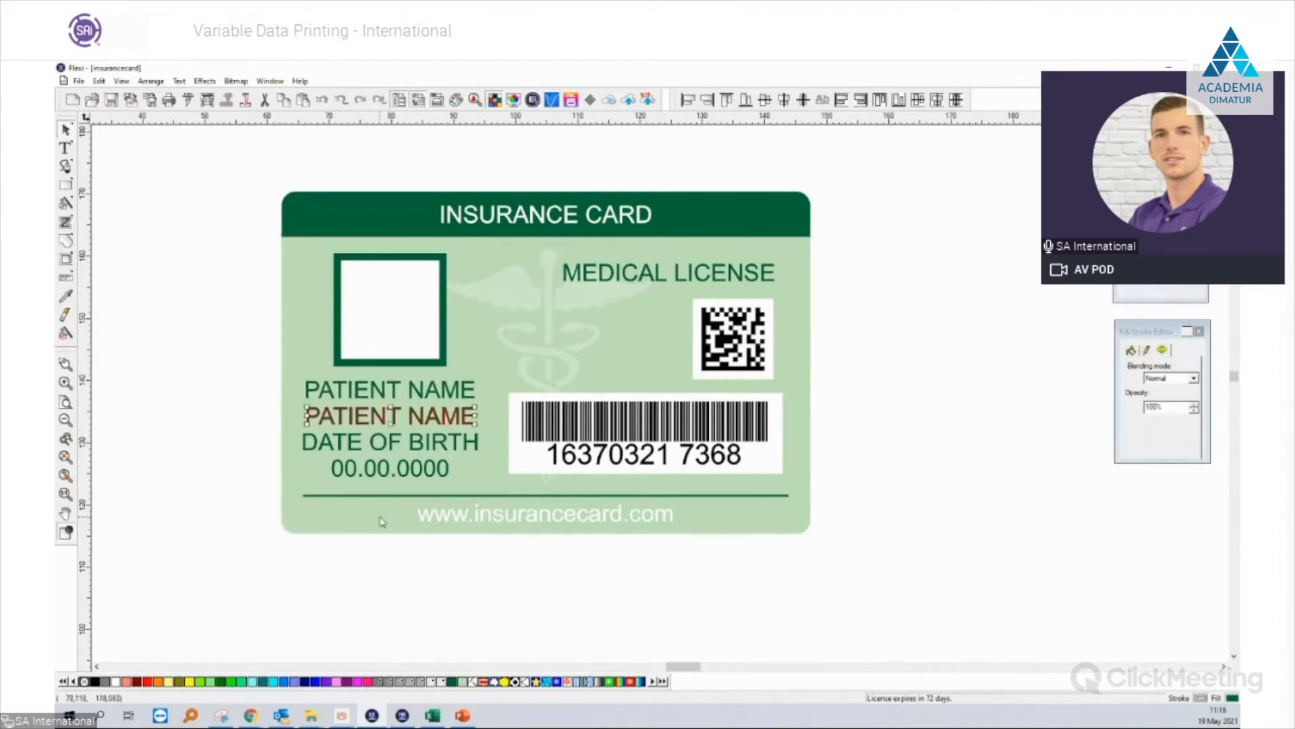
shift+click(383, 476)
click(94, 680)
click(261, 618)
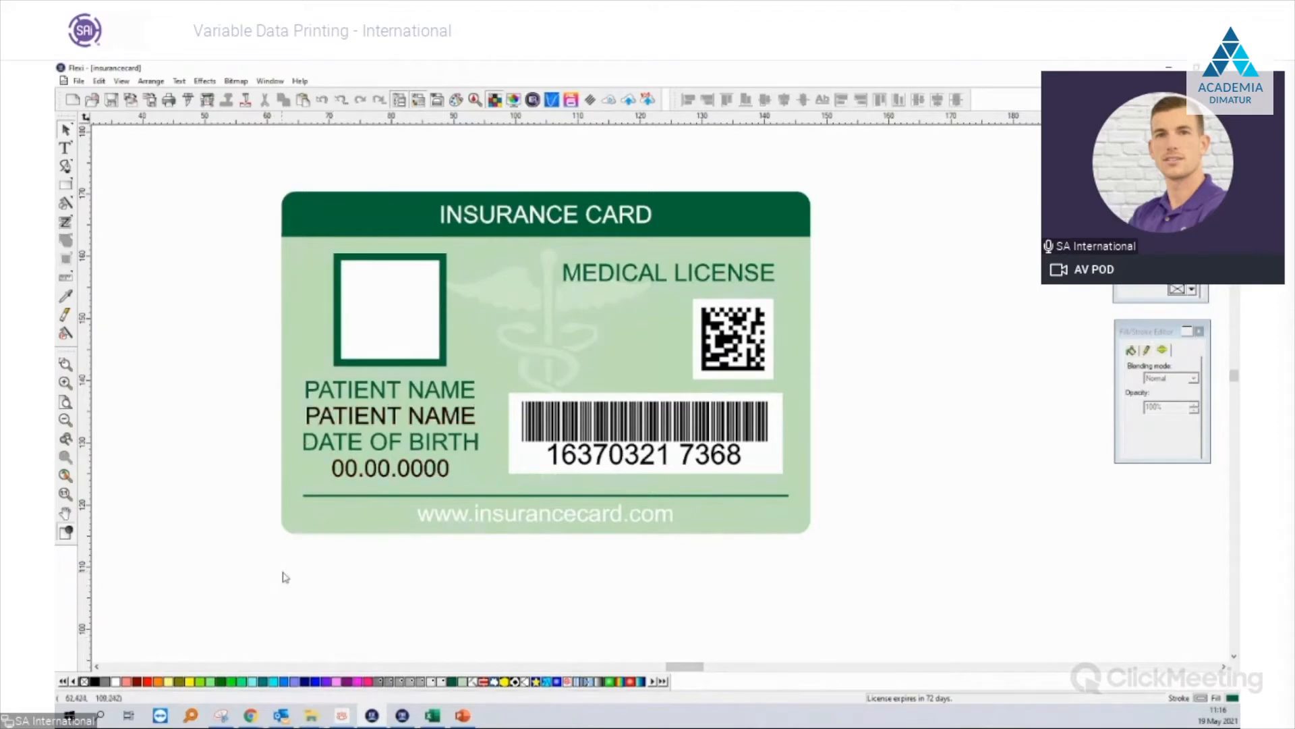
Show the Variable Data toolbar.
scroll(285, 577, down, 1)
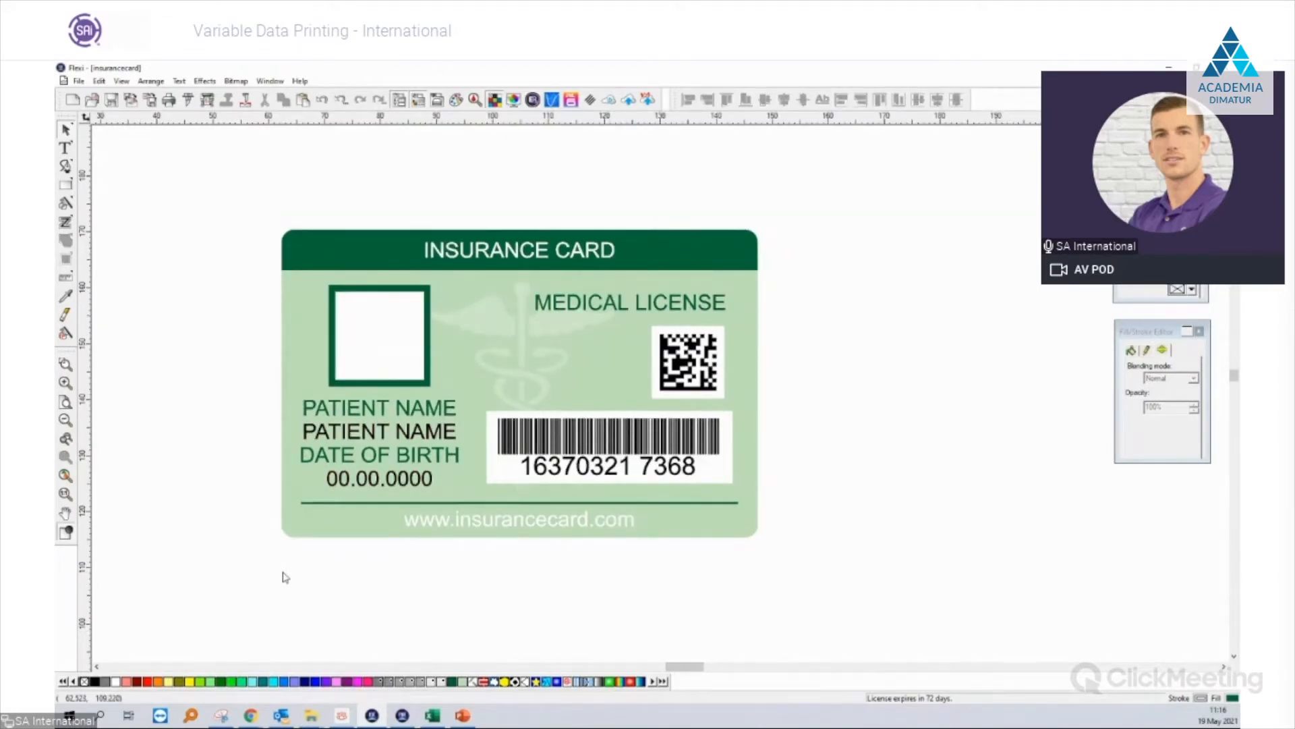
right_click(1028, 106)
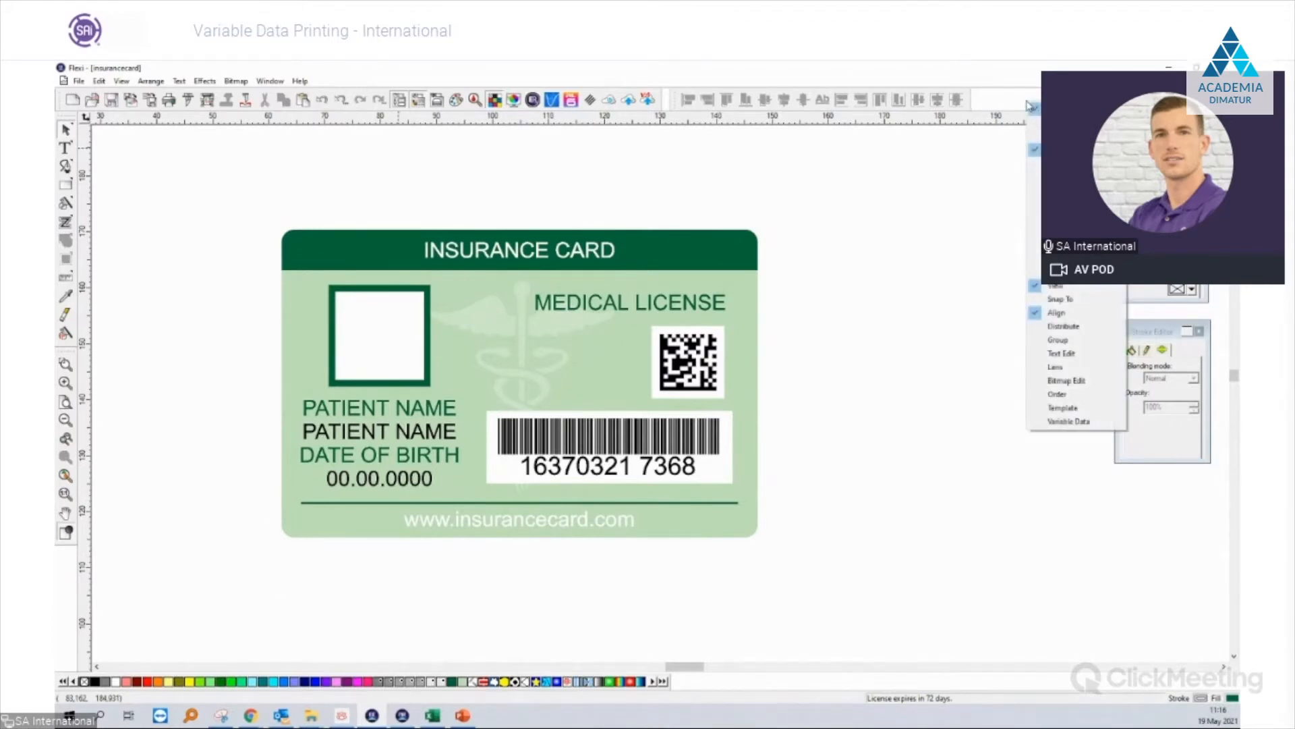
click(1064, 425)
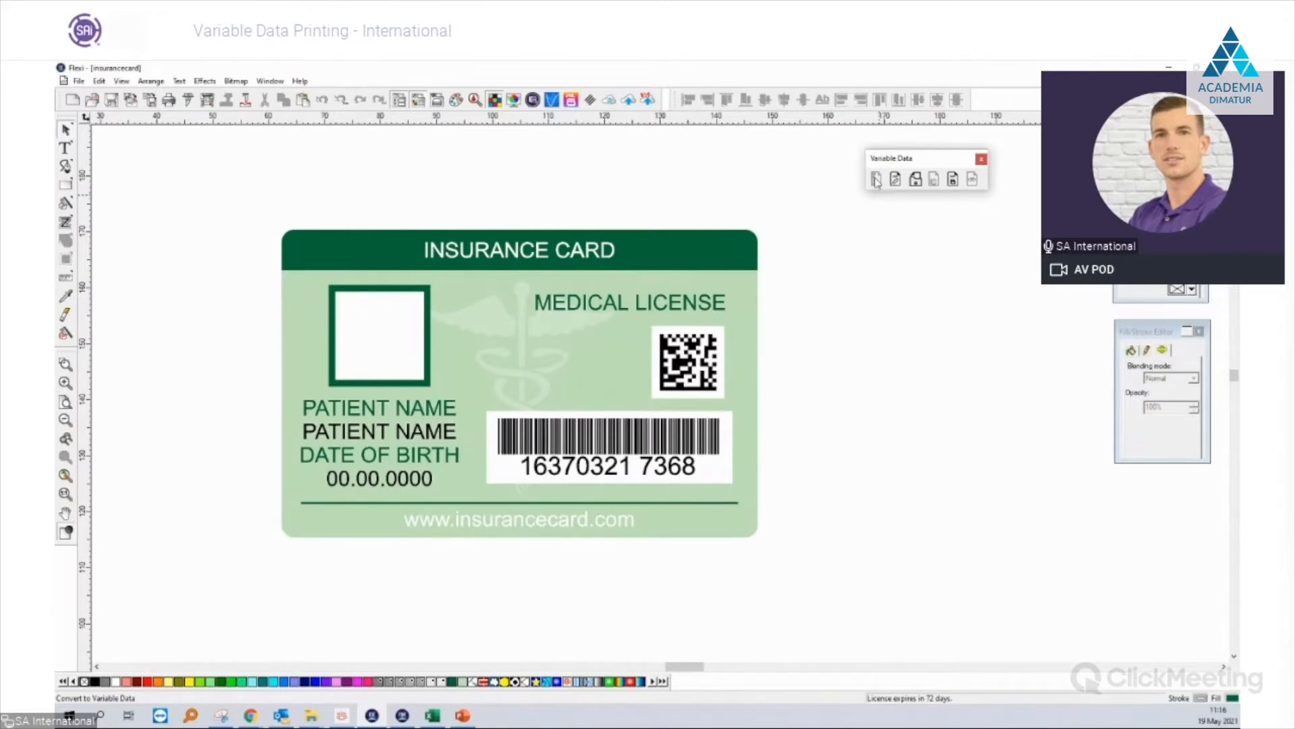
Convert the black "PATIENT NAME" line to variable data and inspect its field marker up close.
click(426, 440)
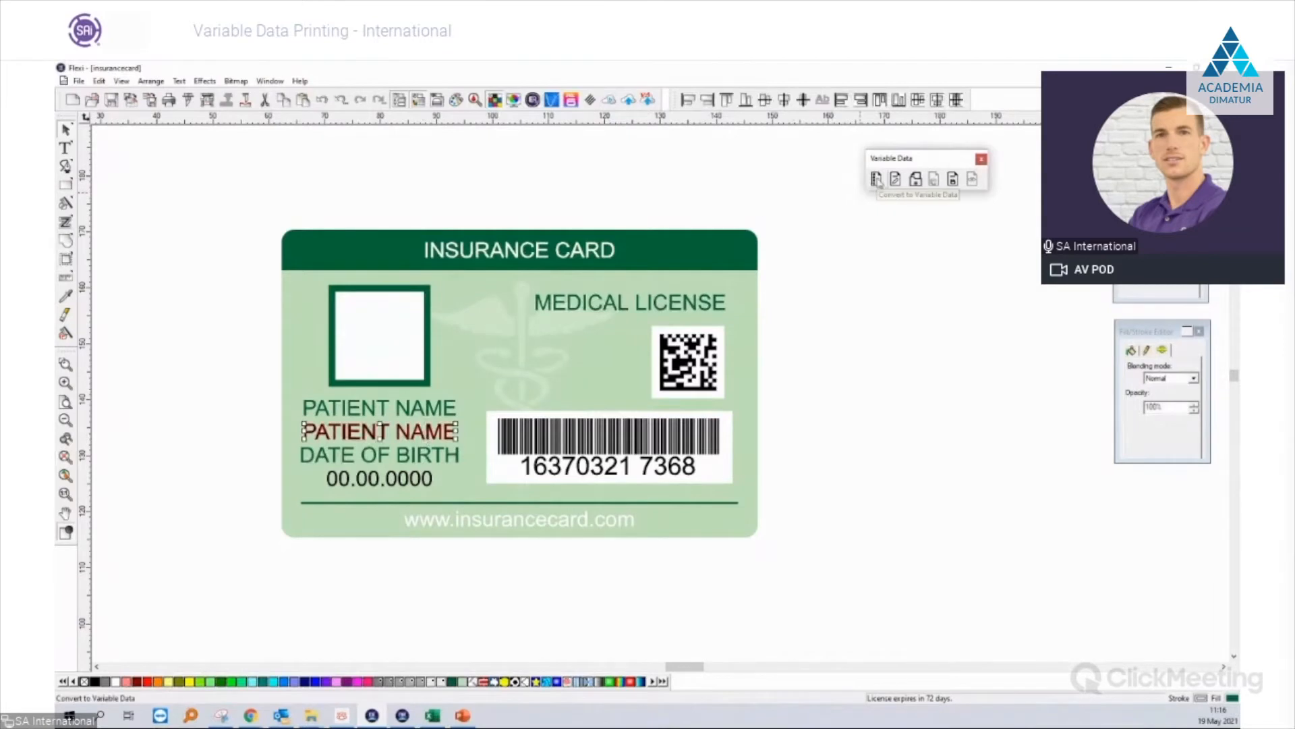
click(114, 416)
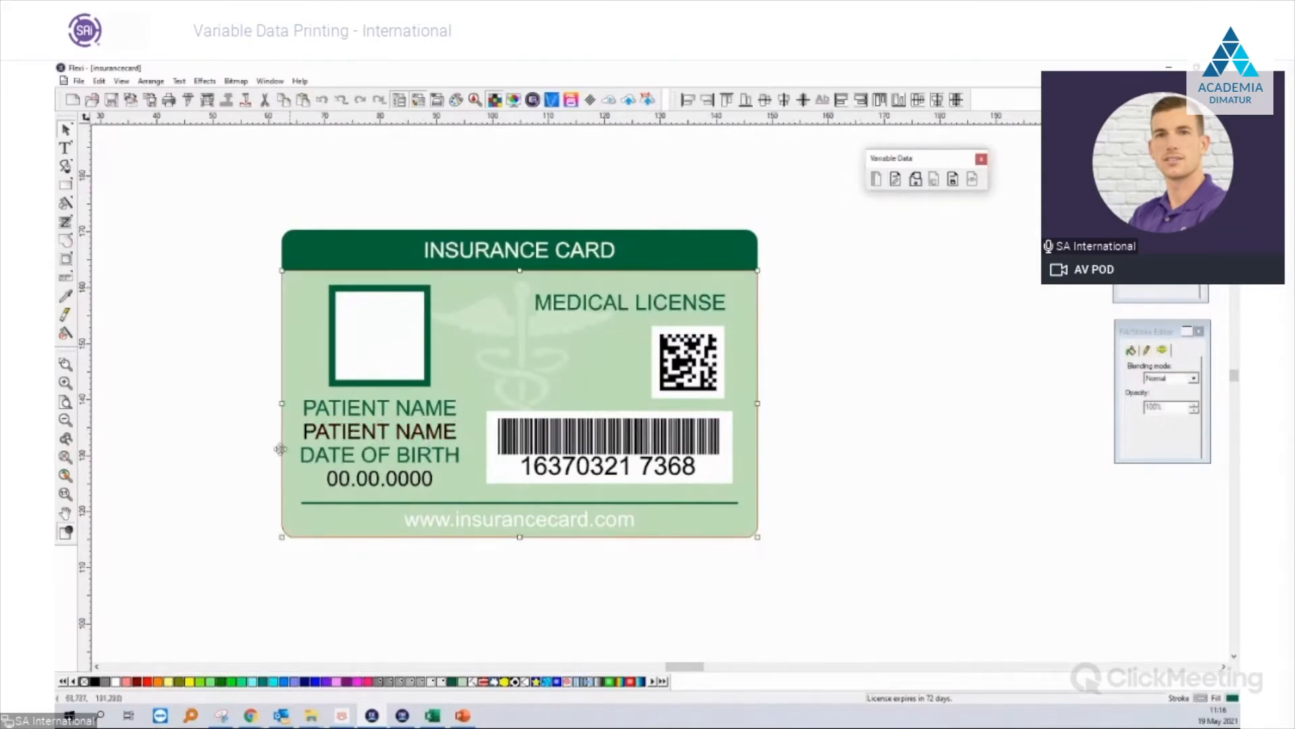
click(334, 437)
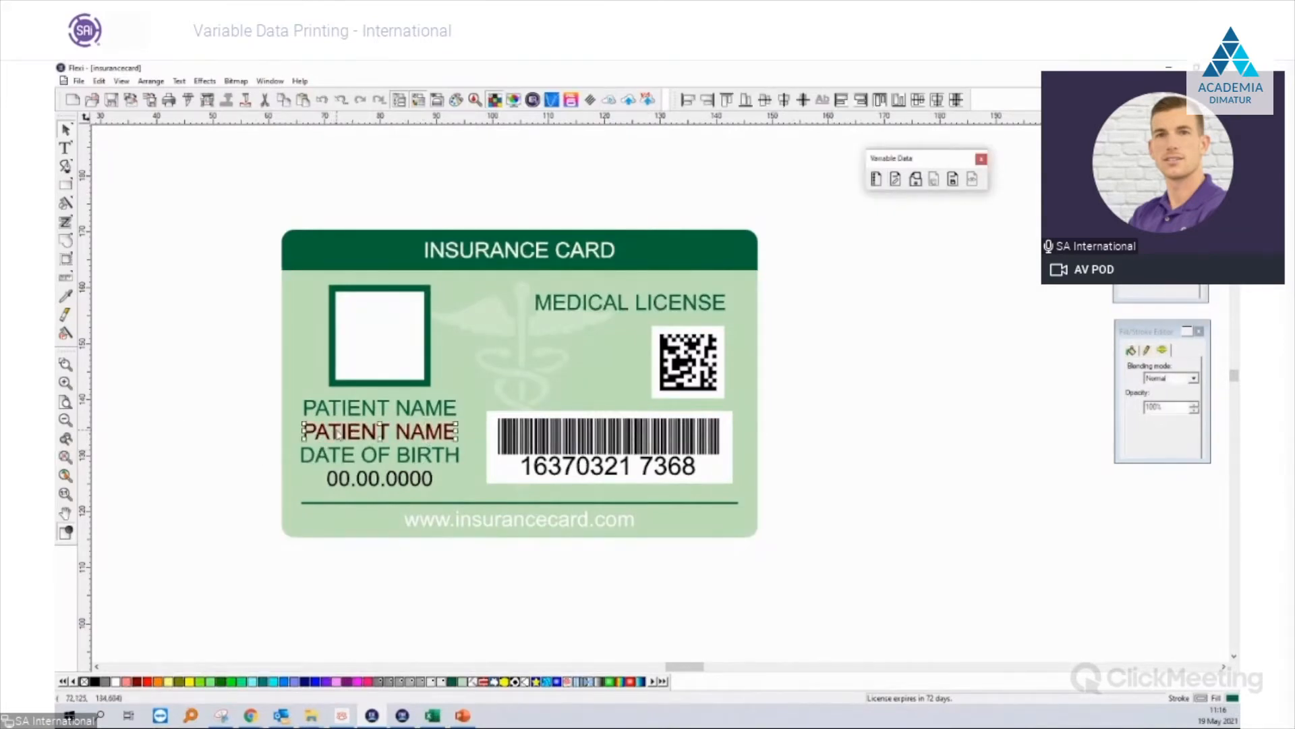
click(876, 178)
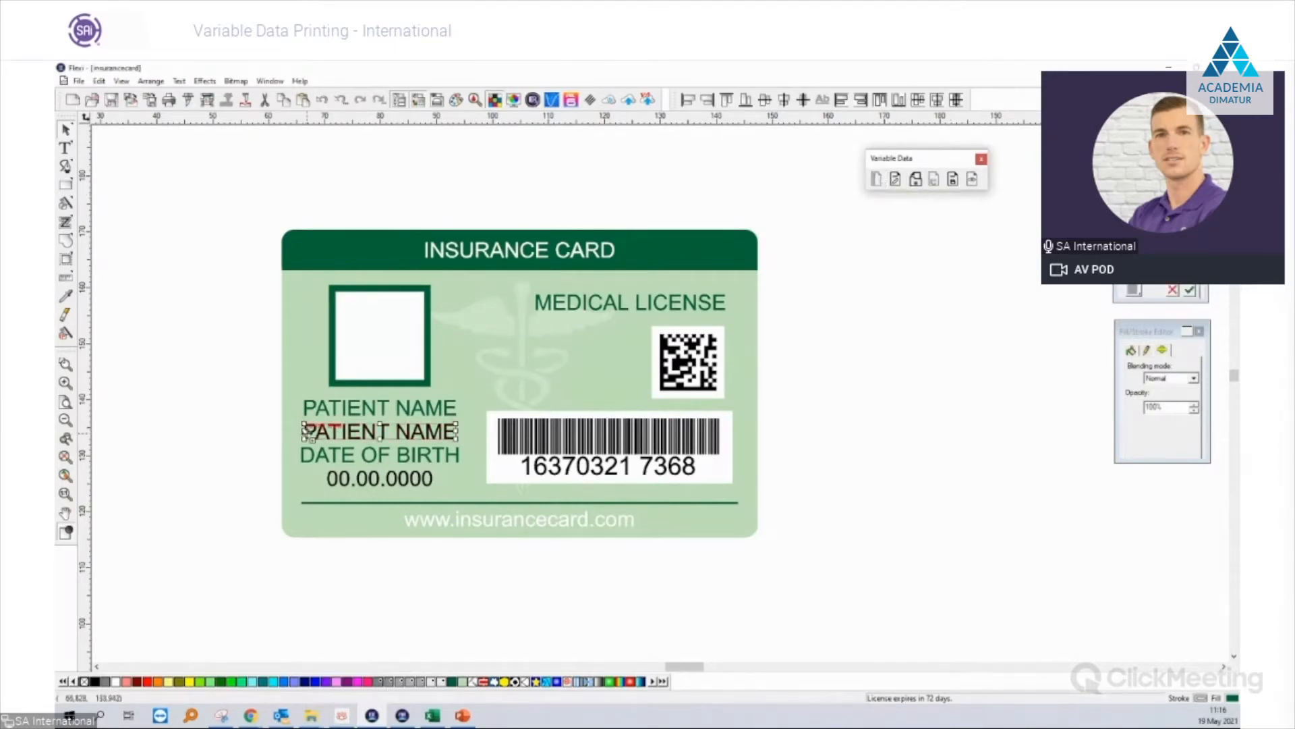
scroll(305, 432, up, 3)
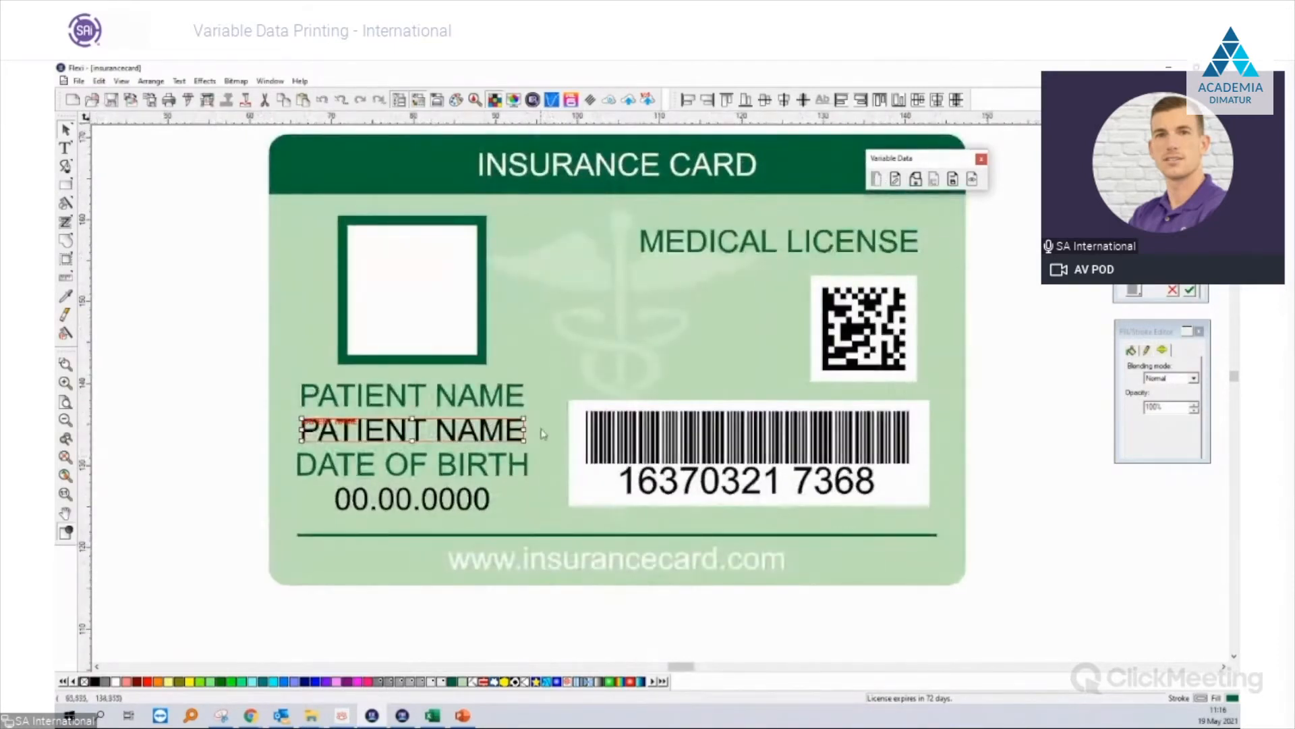
scroll(317, 461, up, 1)
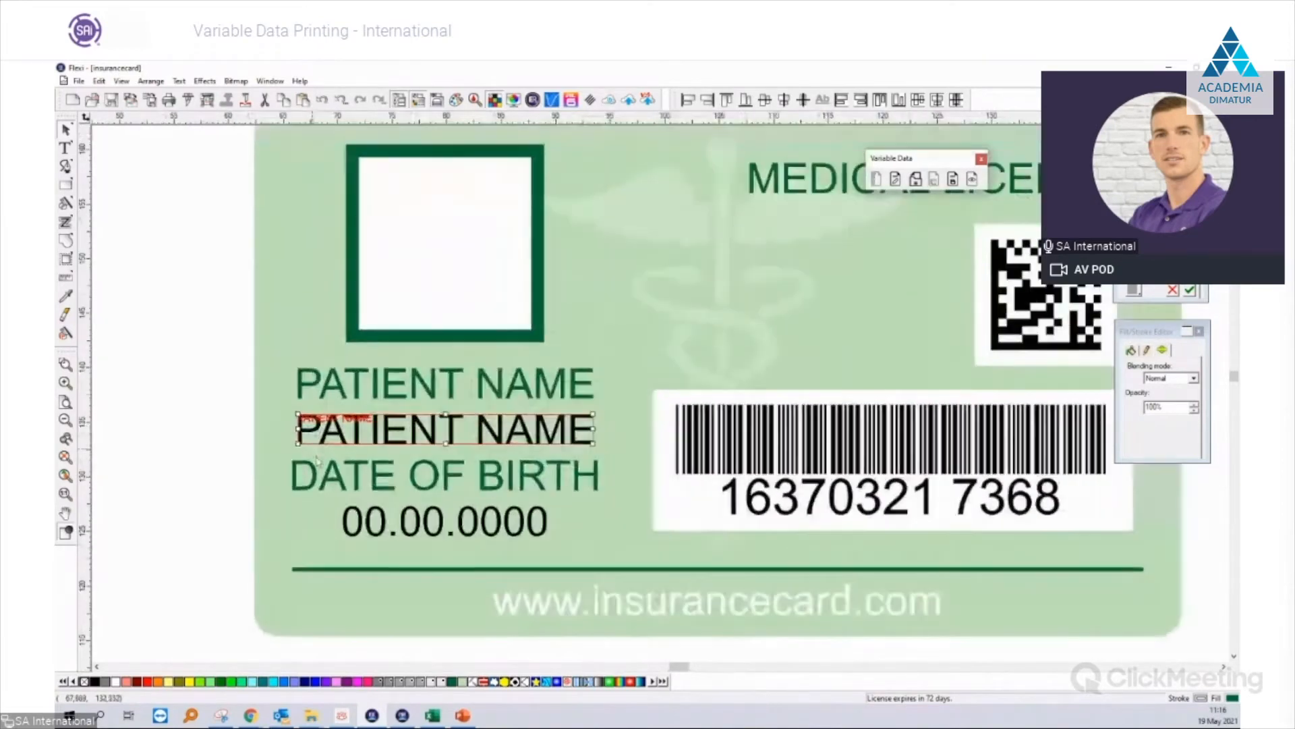
scroll(412, 445, down, 1)
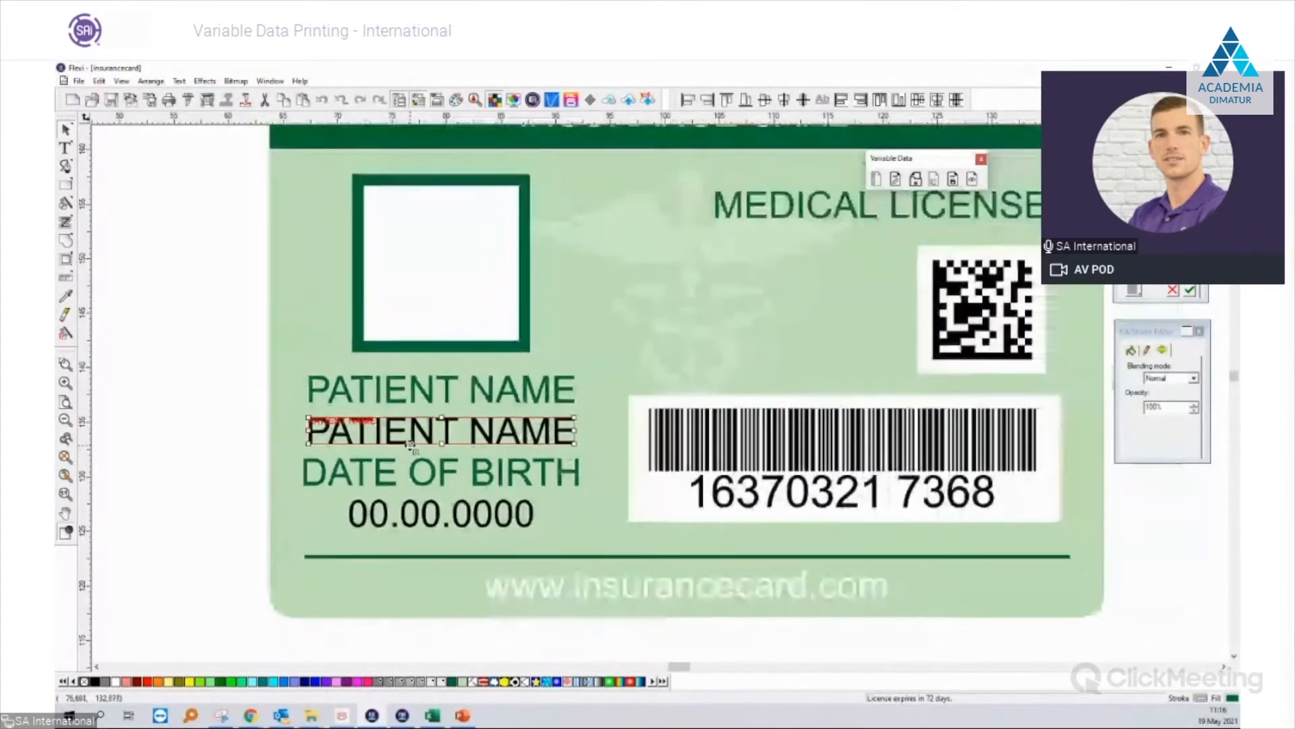
scroll(411, 446, down, 1)
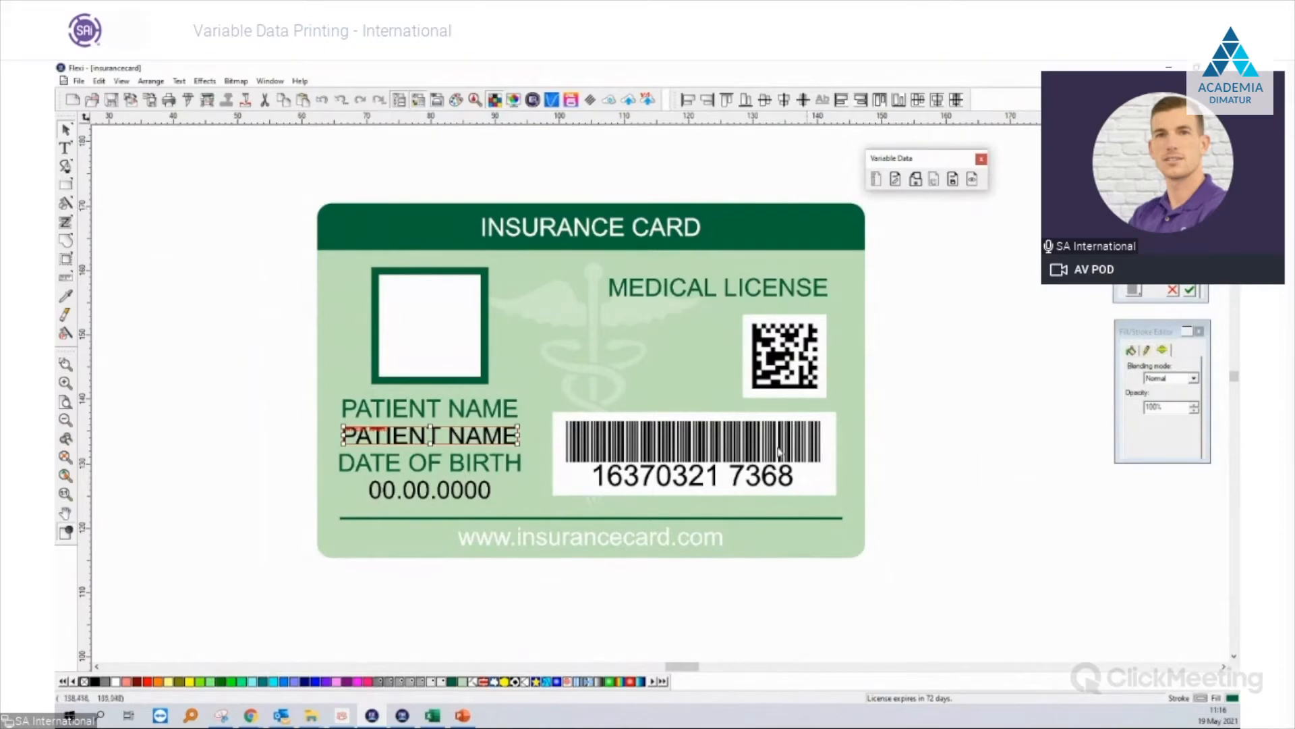
Look up the name column header in the Excel sheet and apply it as the black "PATIENT NAME" line's field name in Flexi.
click(436, 717)
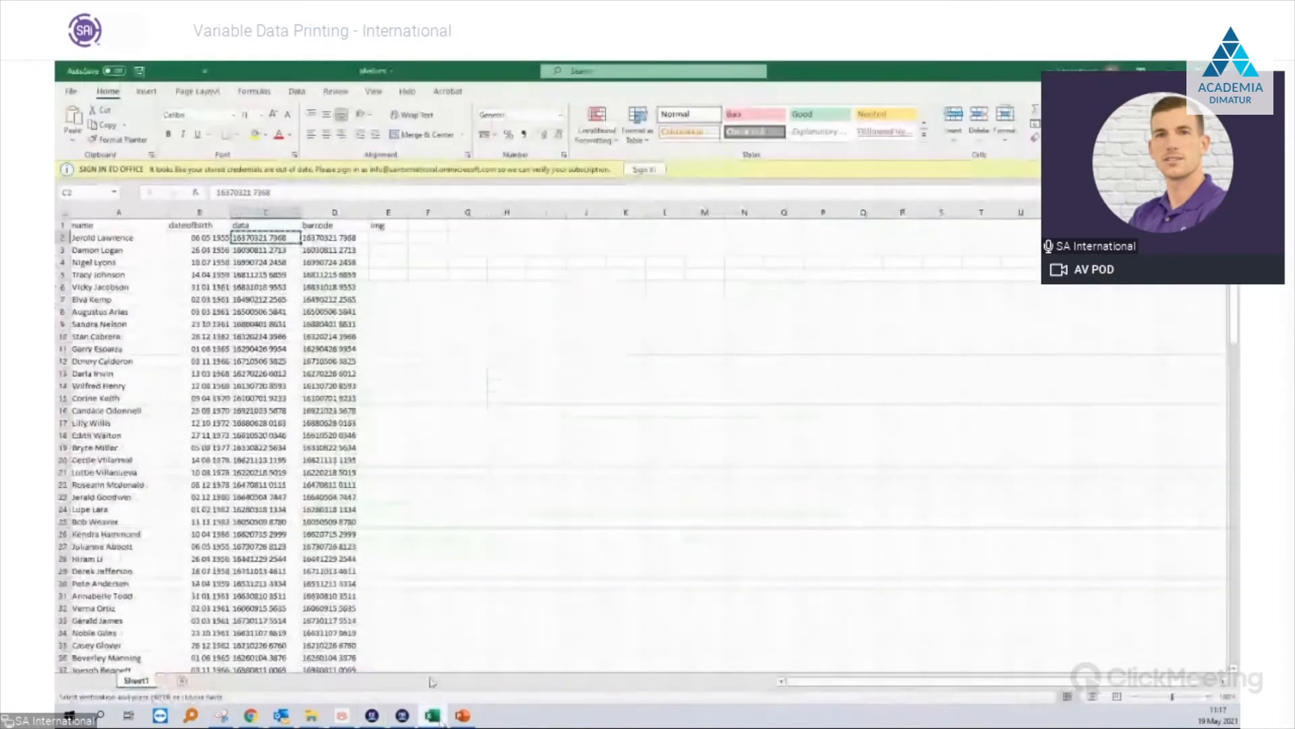
click(101, 225)
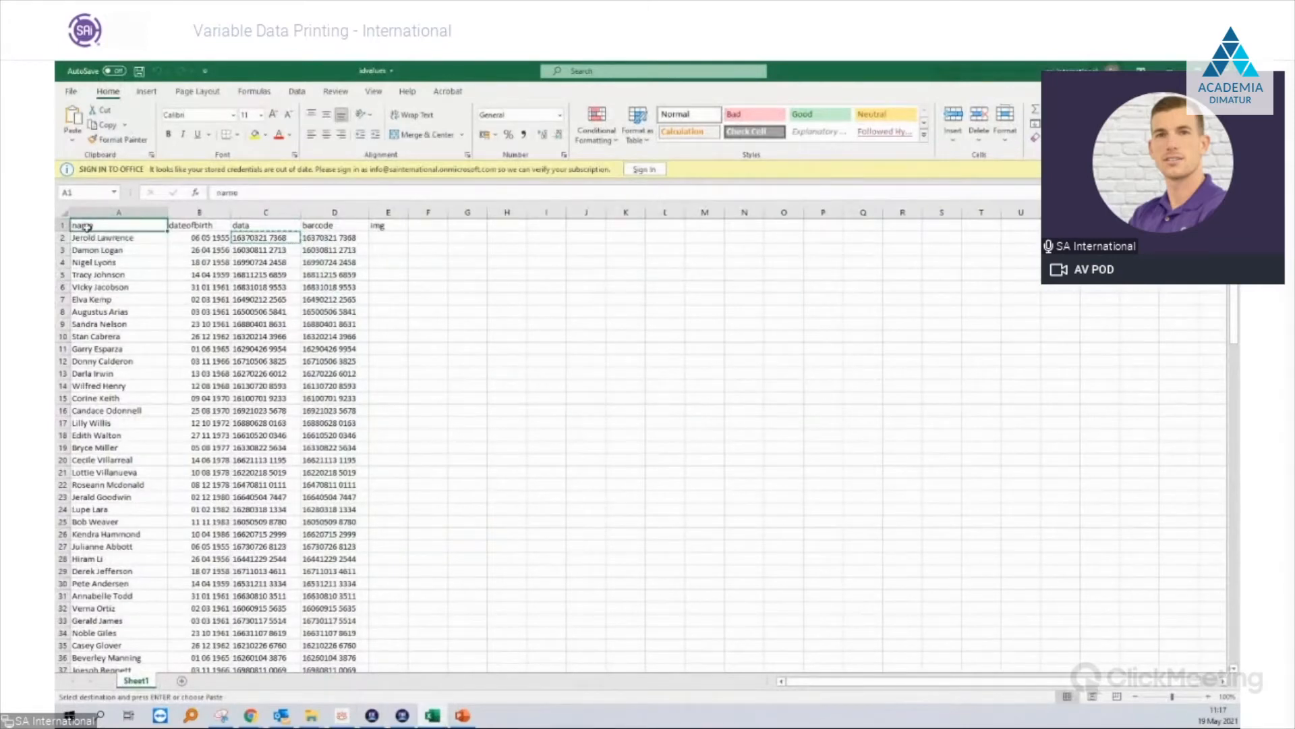
click(1171, 71)
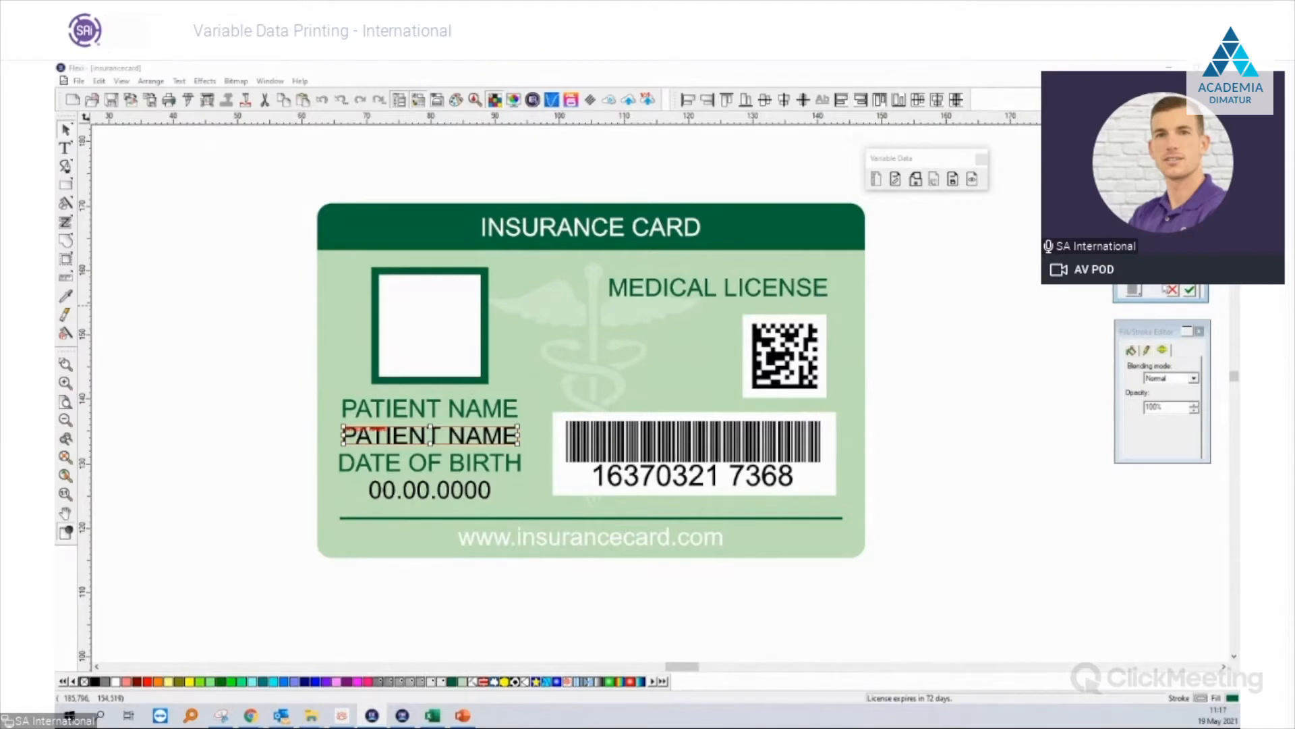
click(1191, 293)
Convert the "00.00.0000" line to variable data and compare its field name with the dateofbirth column header in Excel.
click(413, 497)
click(394, 590)
click(413, 498)
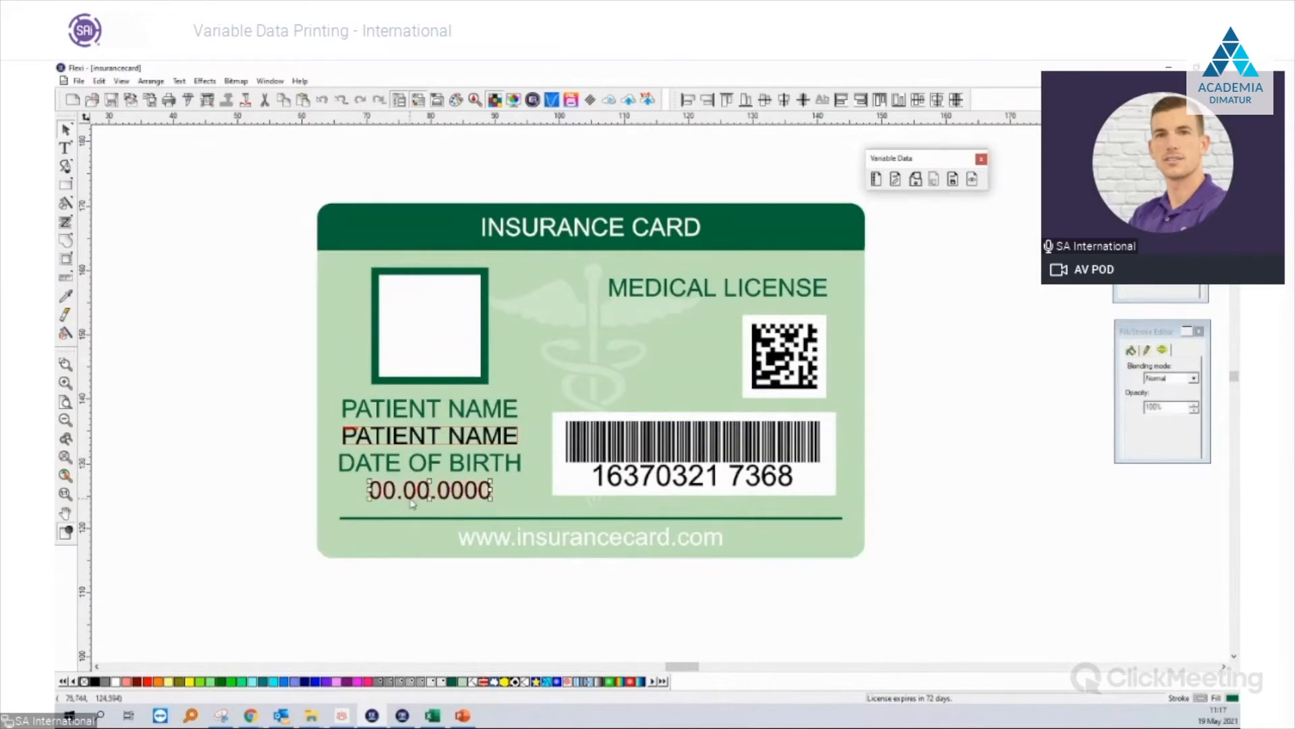
click(878, 179)
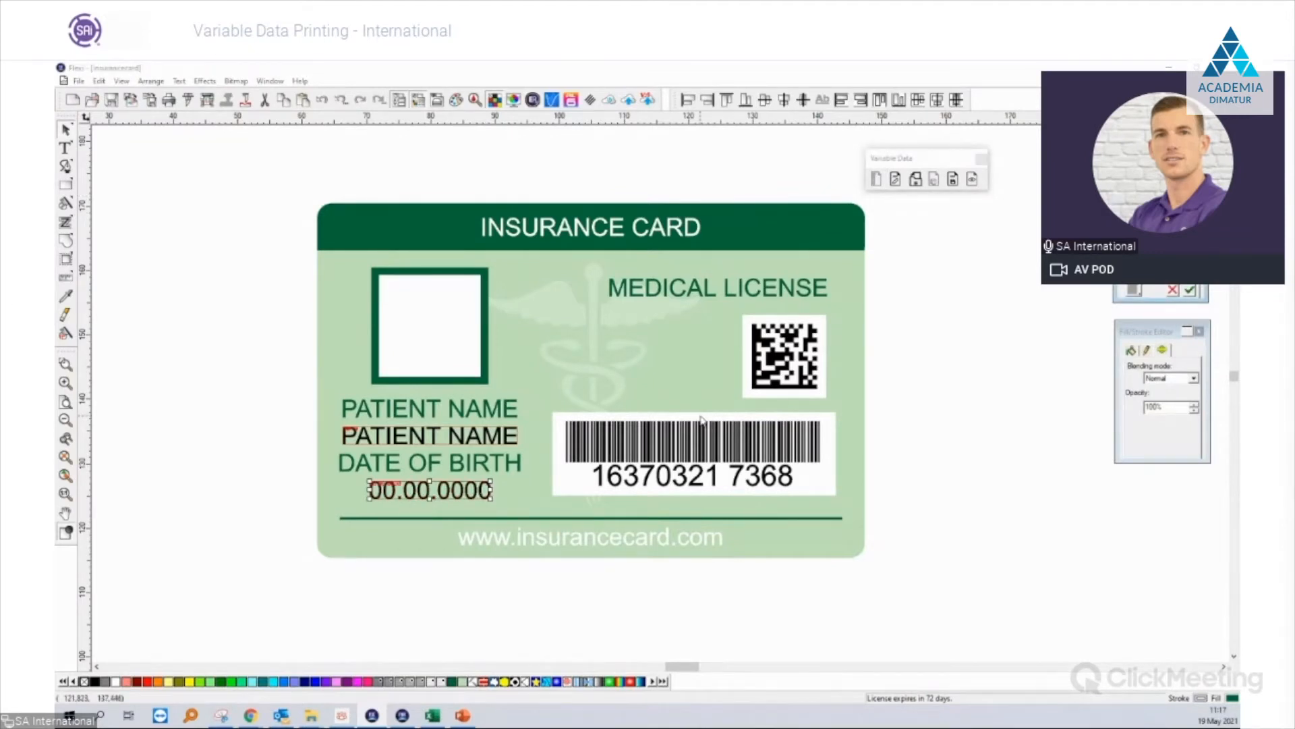
click(992, 421)
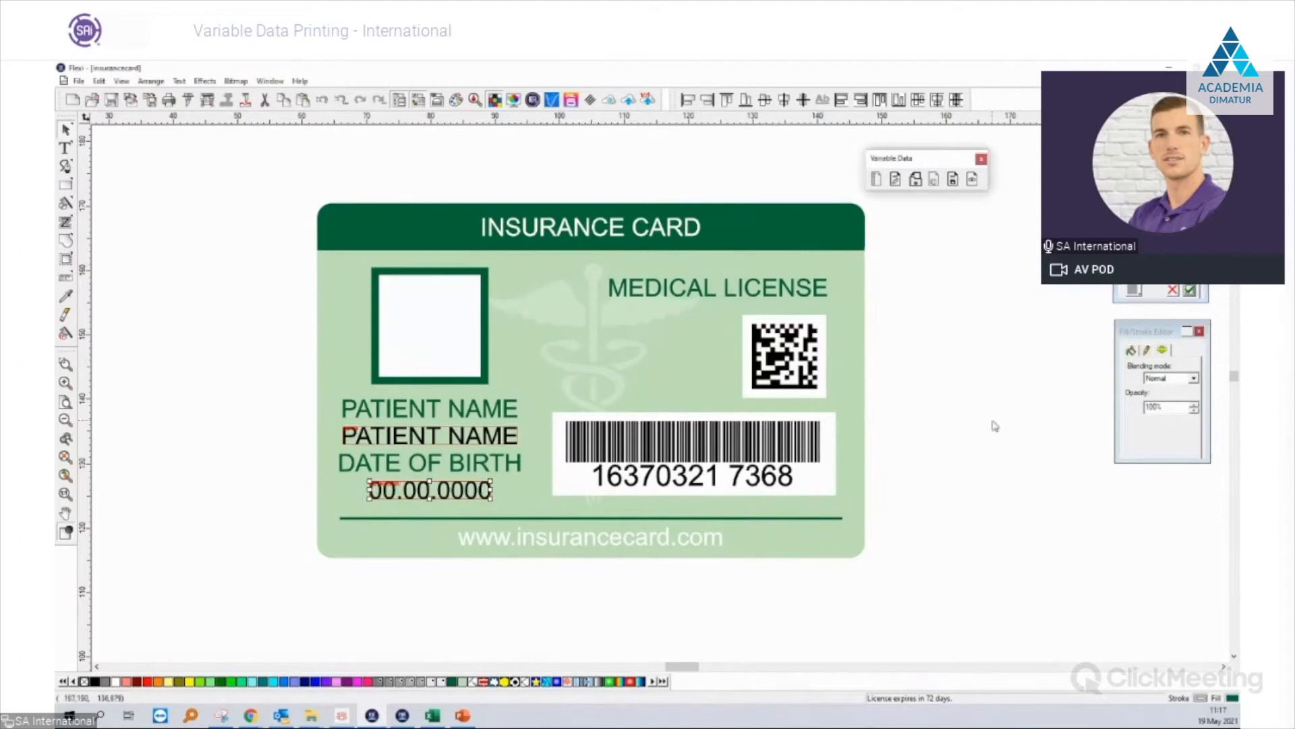
click(433, 715)
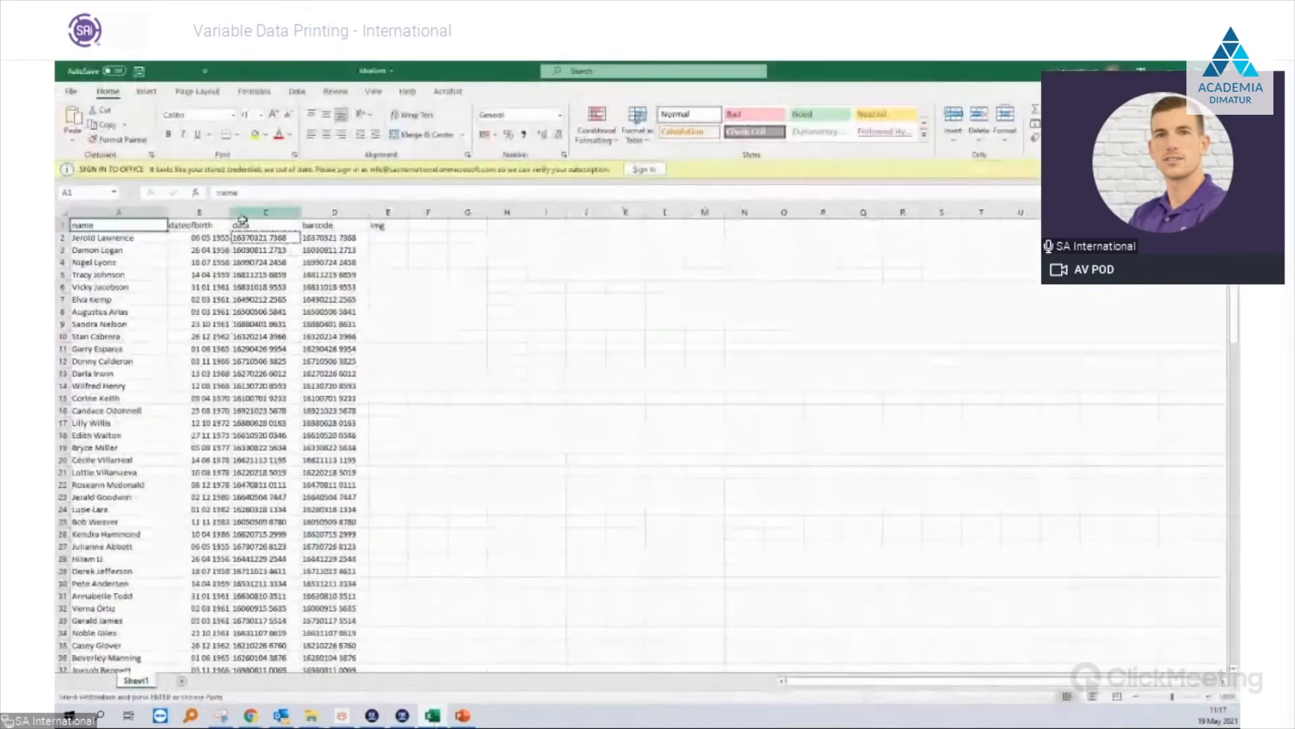
click(201, 226)
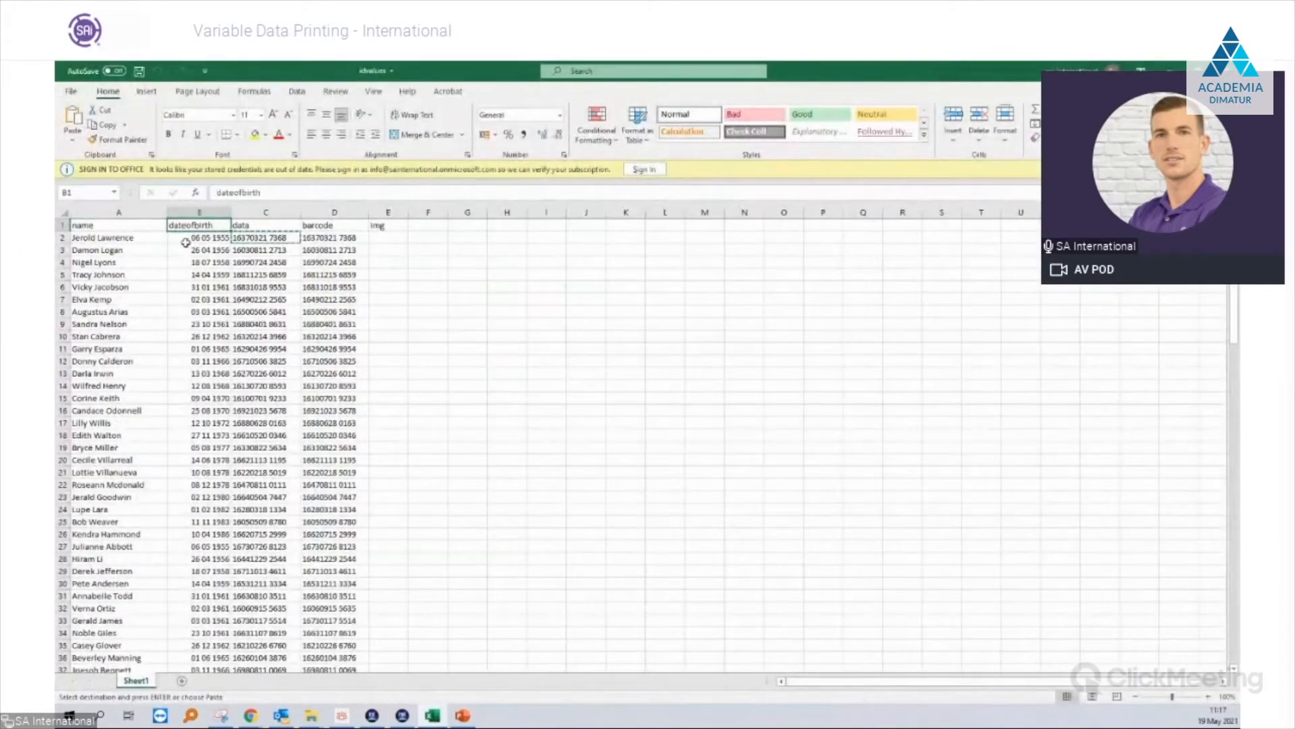
key(alt+Tab)
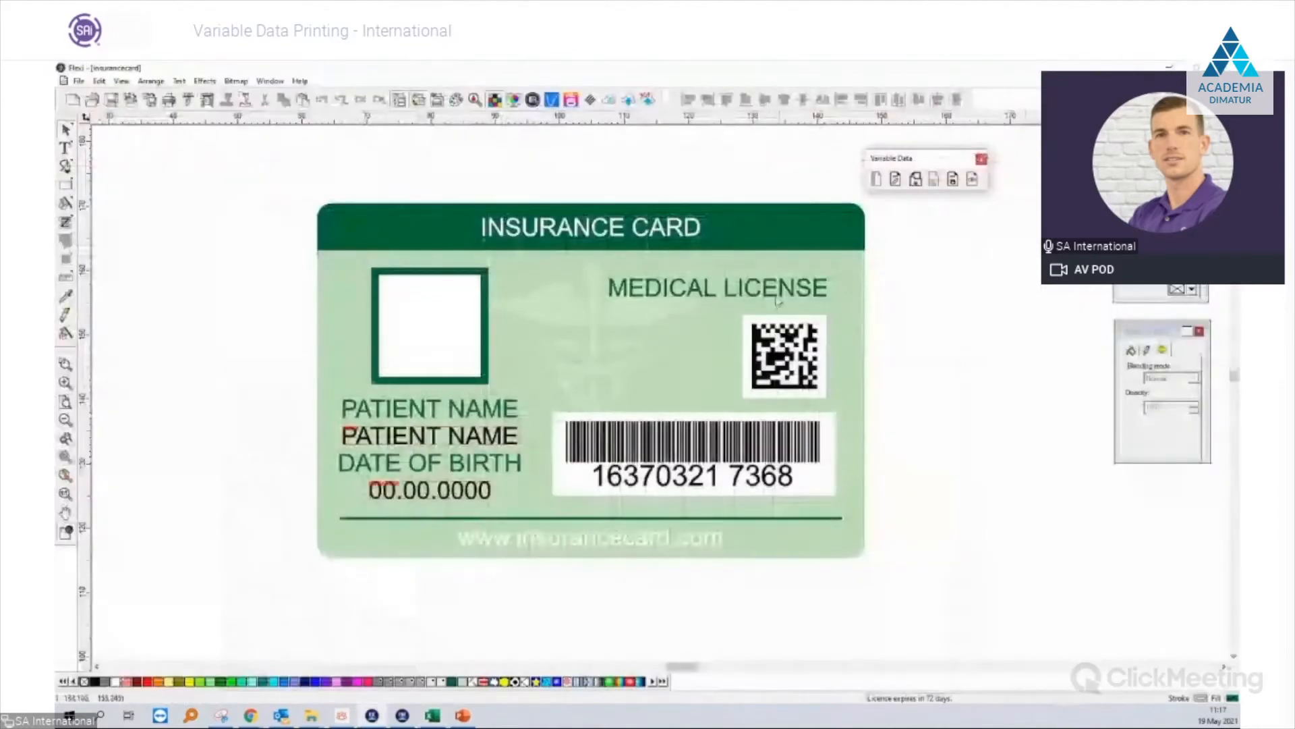
Convert the Data Matrix code to variable data and set its field name to data.
click(779, 365)
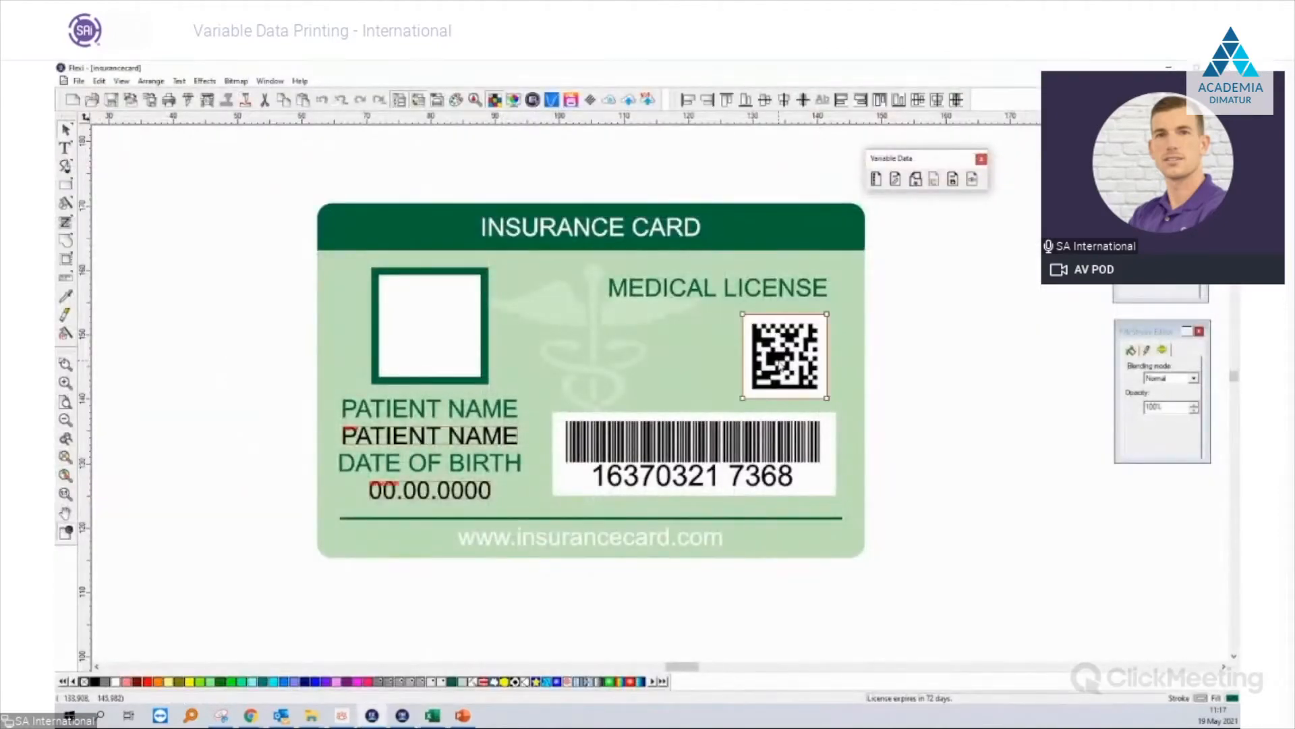
click(877, 180)
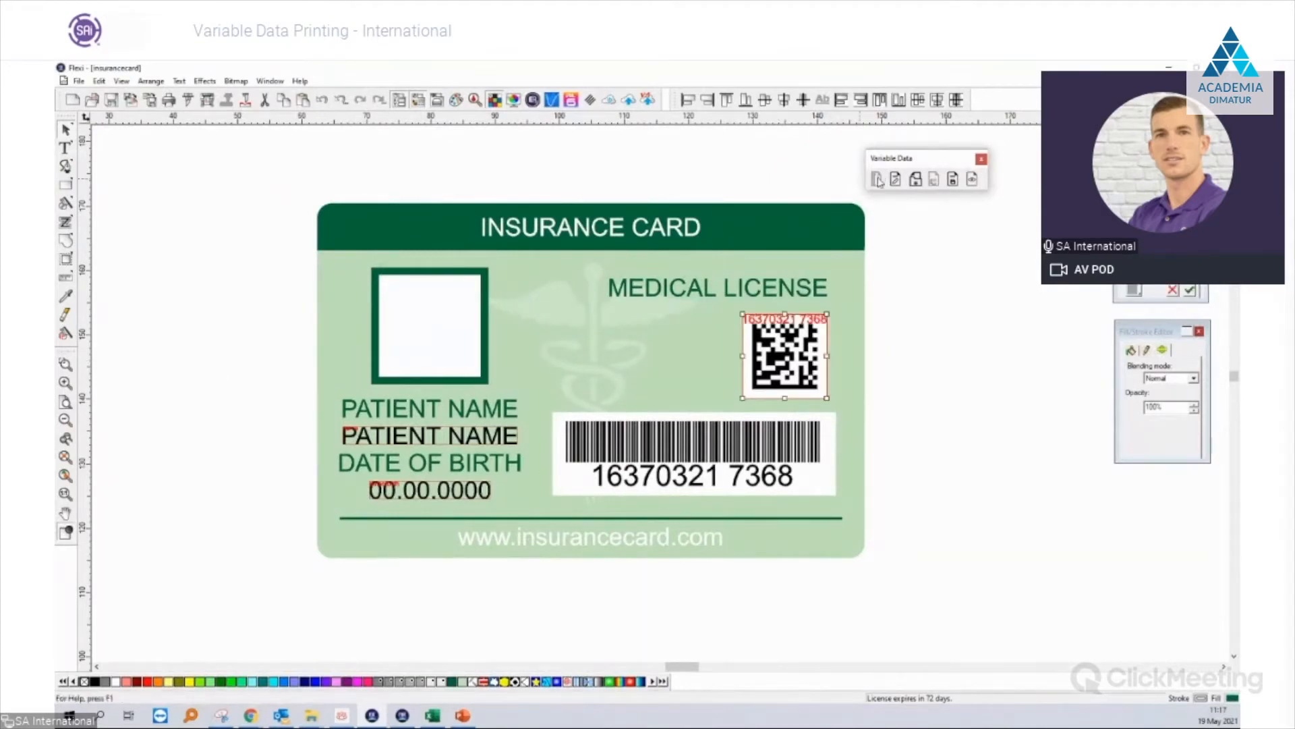
click(1155, 192)
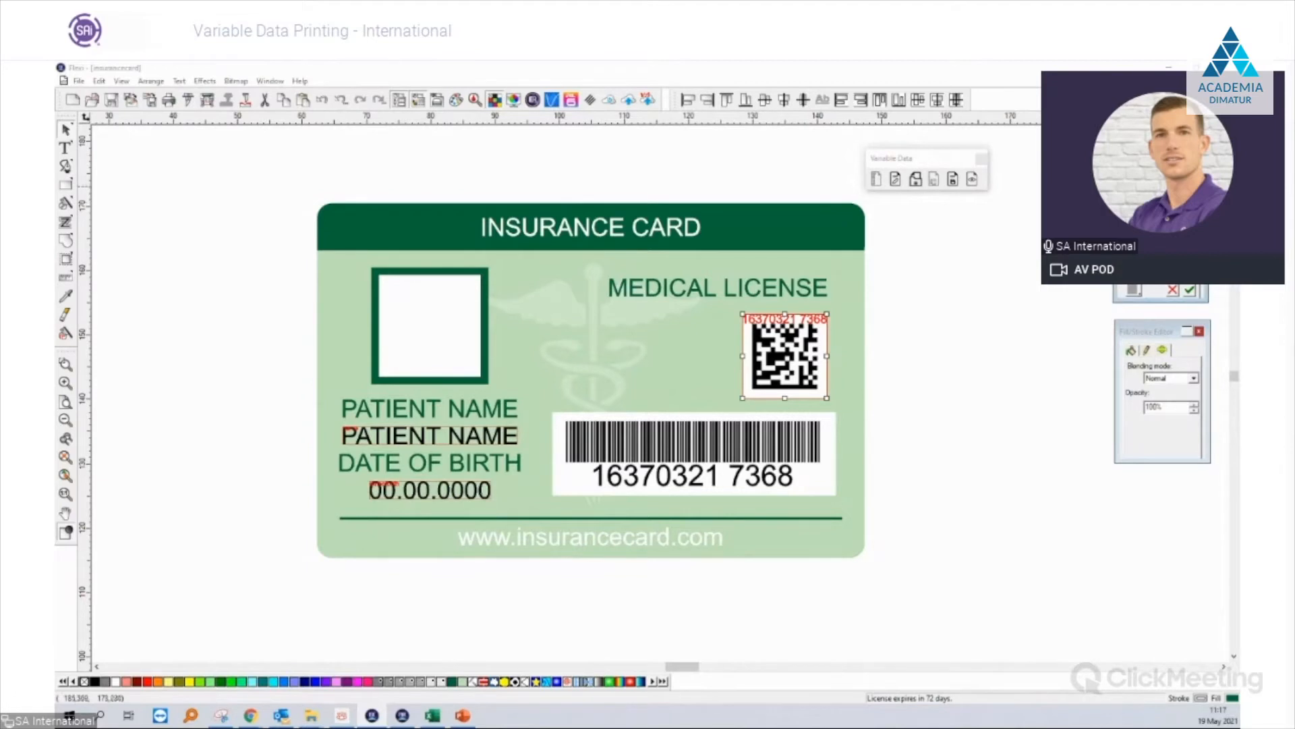
click(1190, 290)
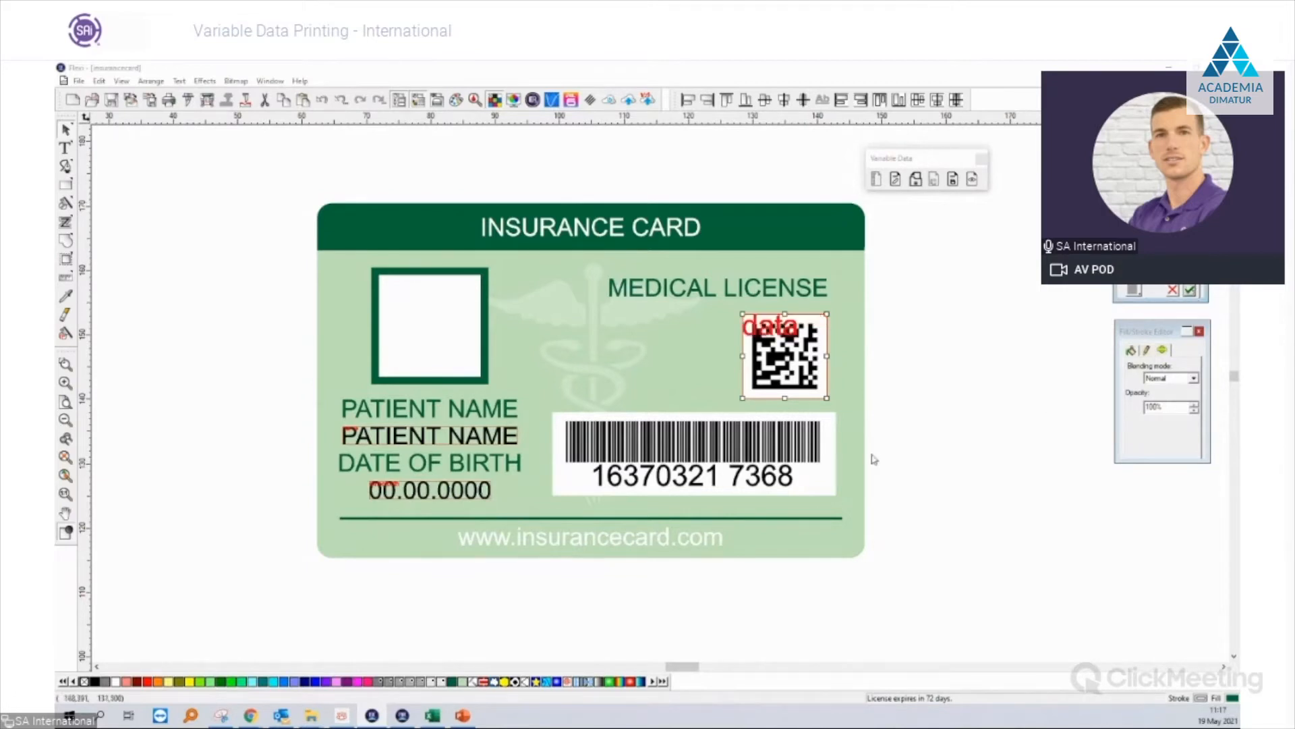
Convert the barcode to variable data and set its field name to barcode.
click(684, 455)
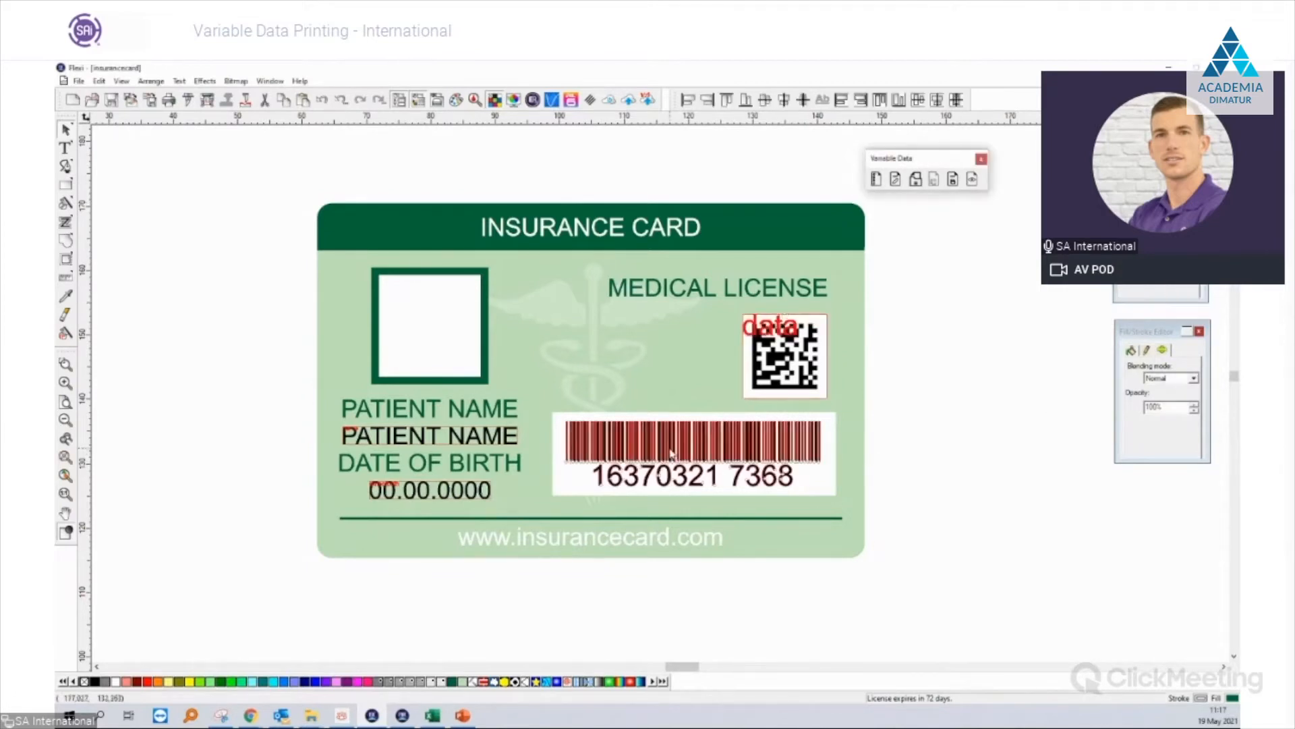
click(876, 179)
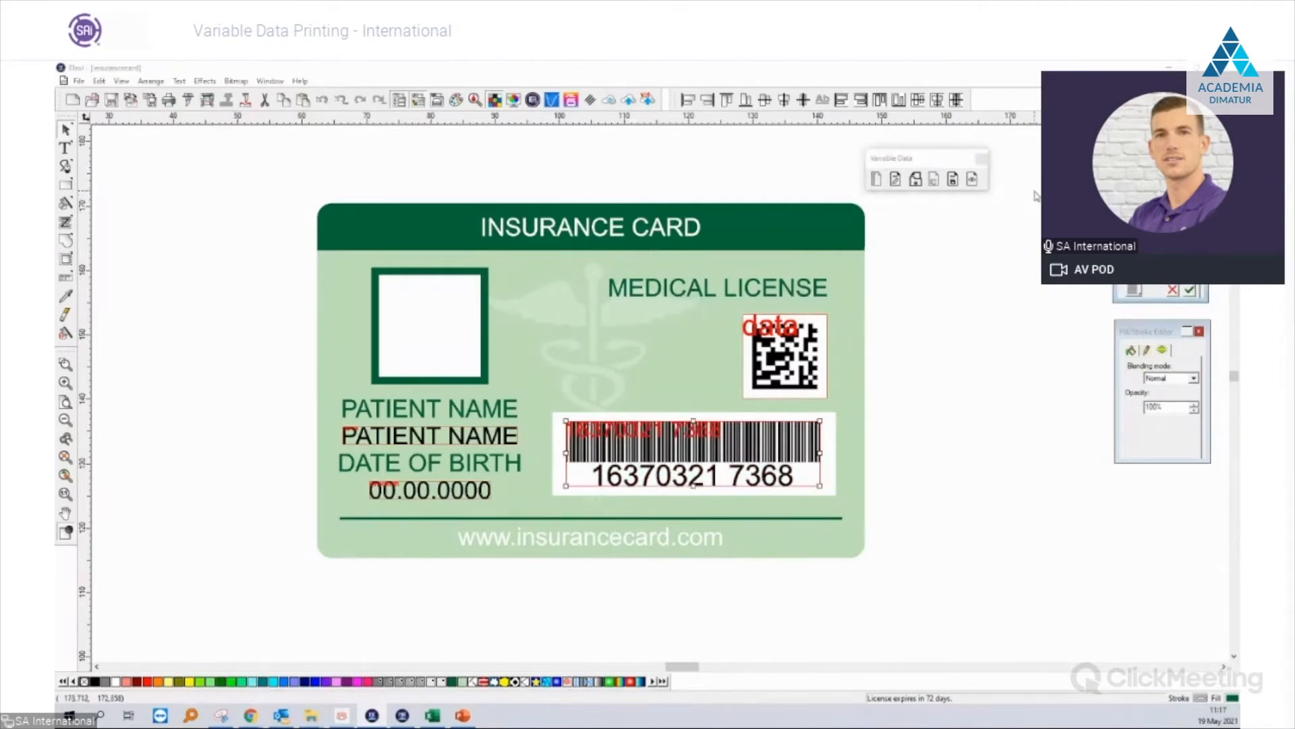
click(1191, 291)
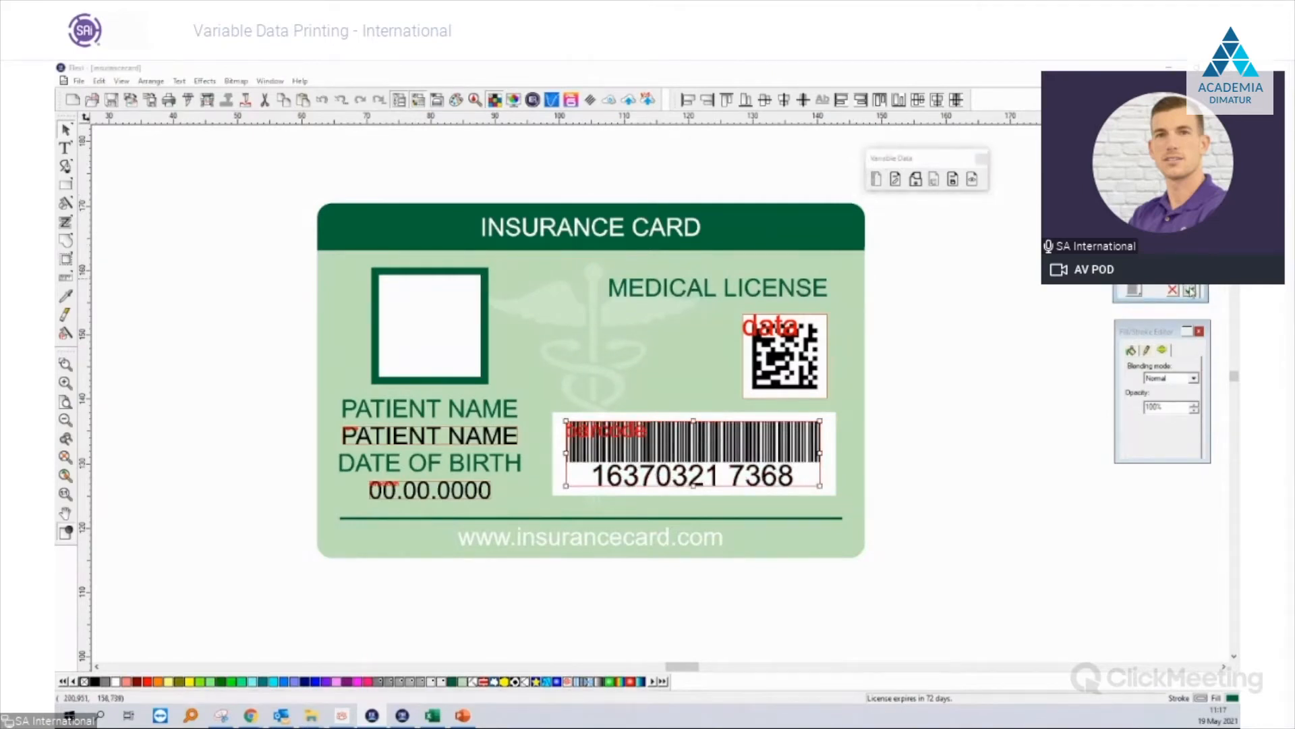
Select the white square inside the portrait frame and try to convert it to variable data.
scroll(997, 369, down, 1)
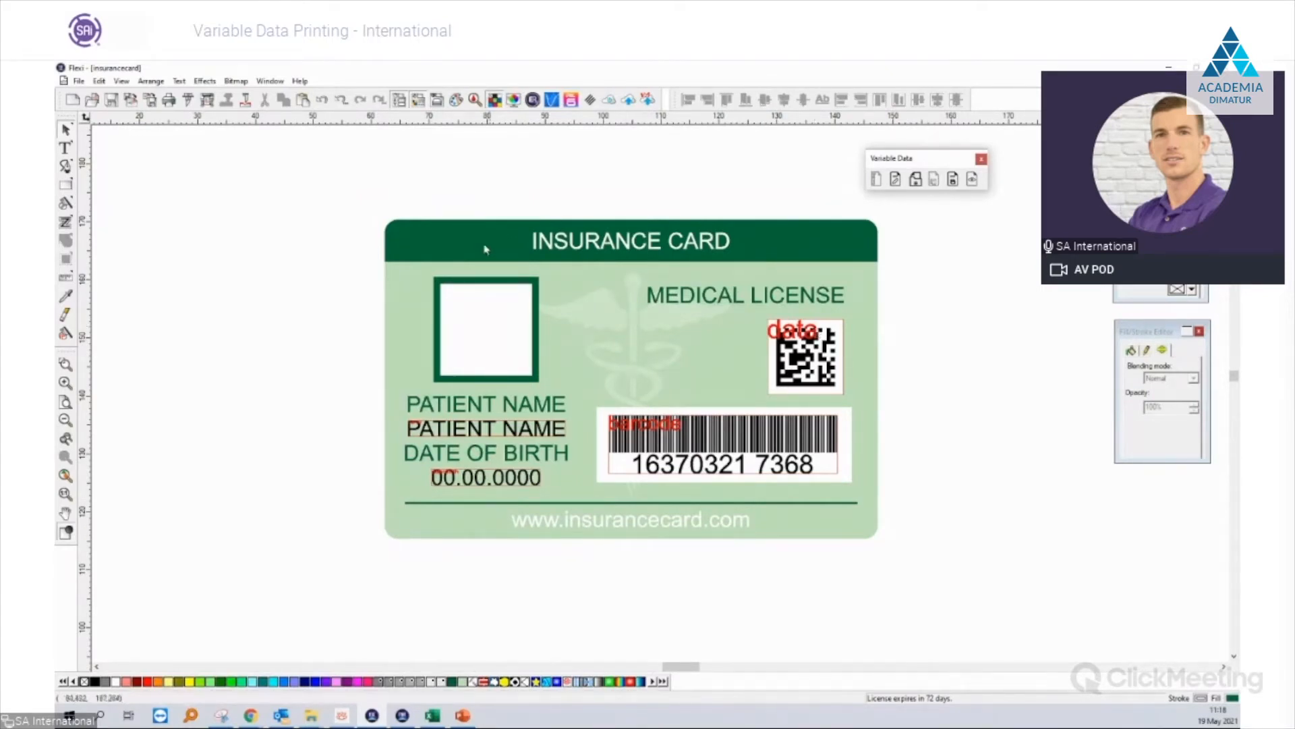
click(492, 359)
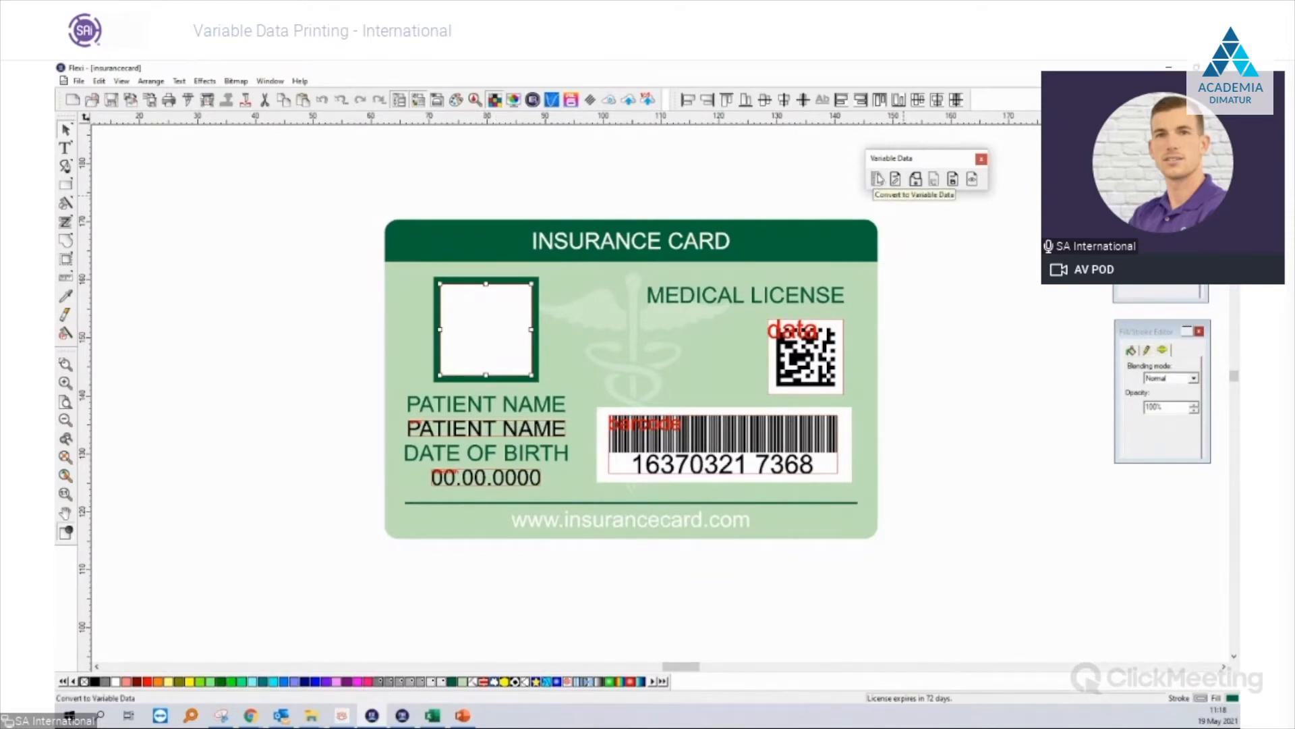
click(877, 180)
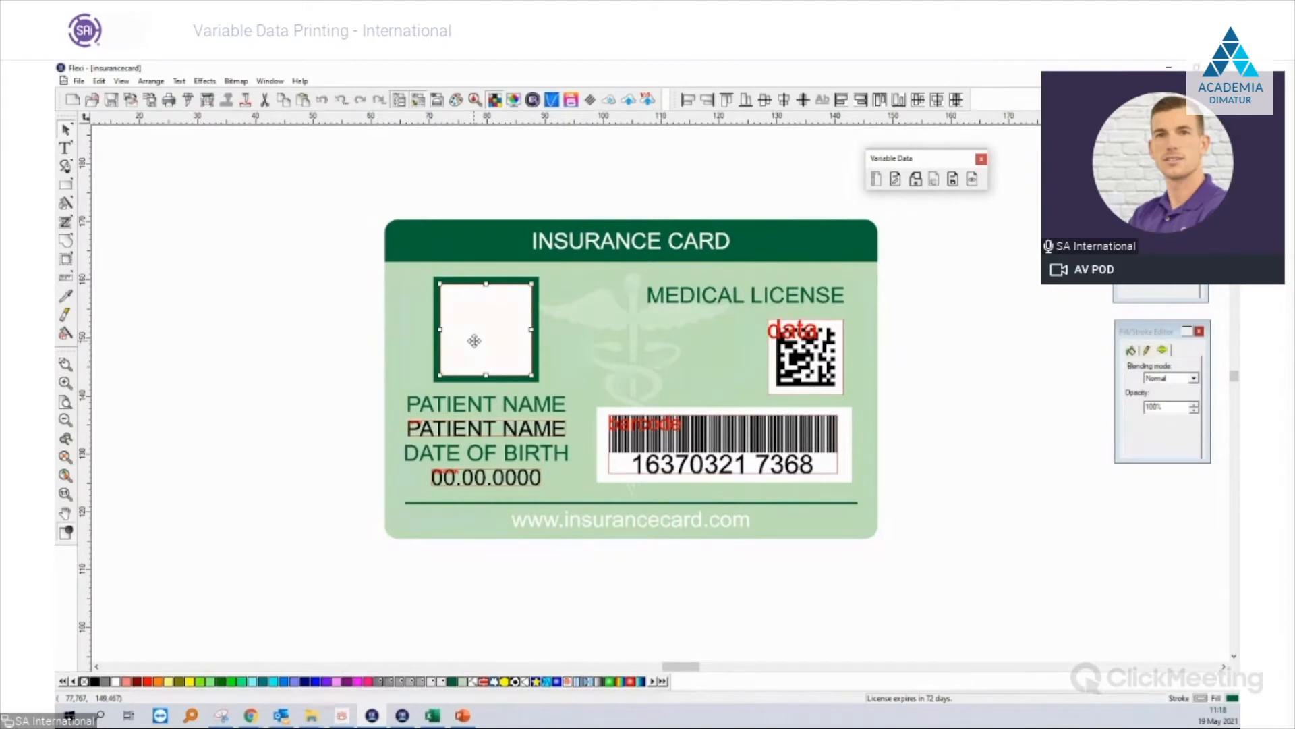
Rasterize the white portrait square at 150 DPI in RGB colour mode with a 0.000 mm margin.
click(230, 82)
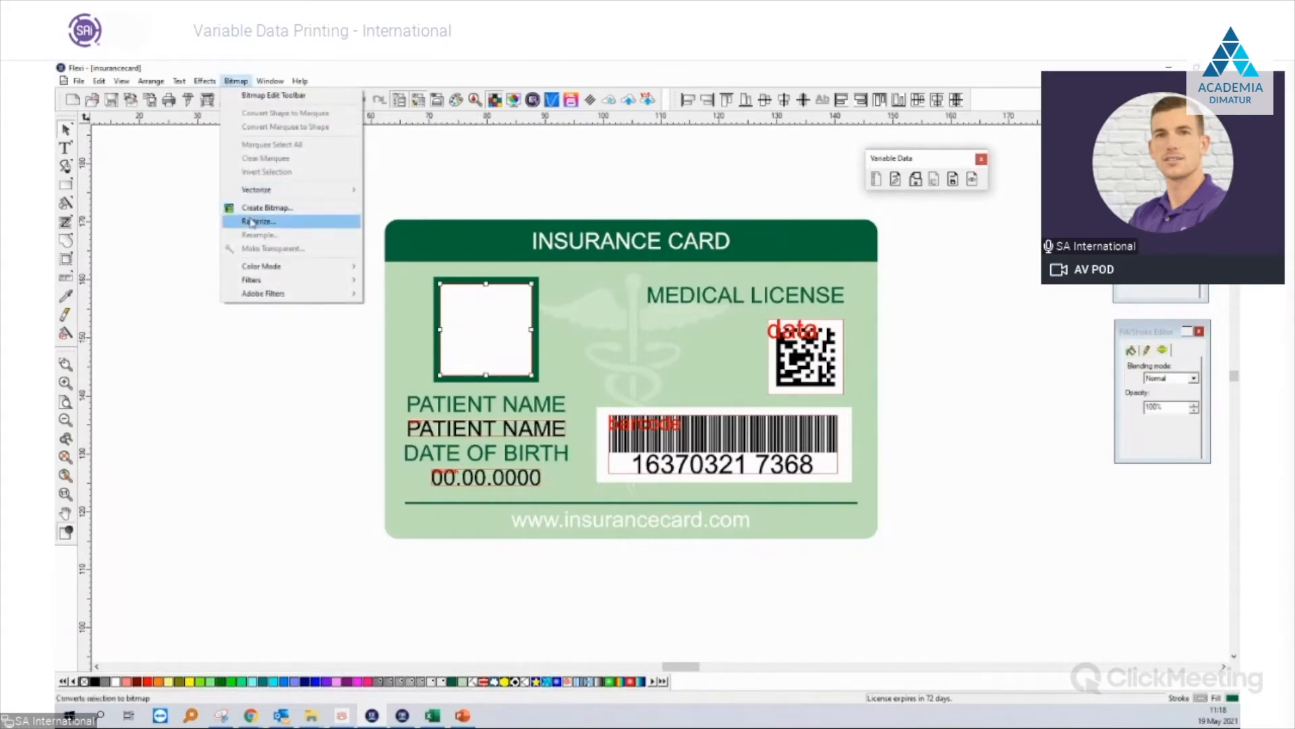
click(253, 222)
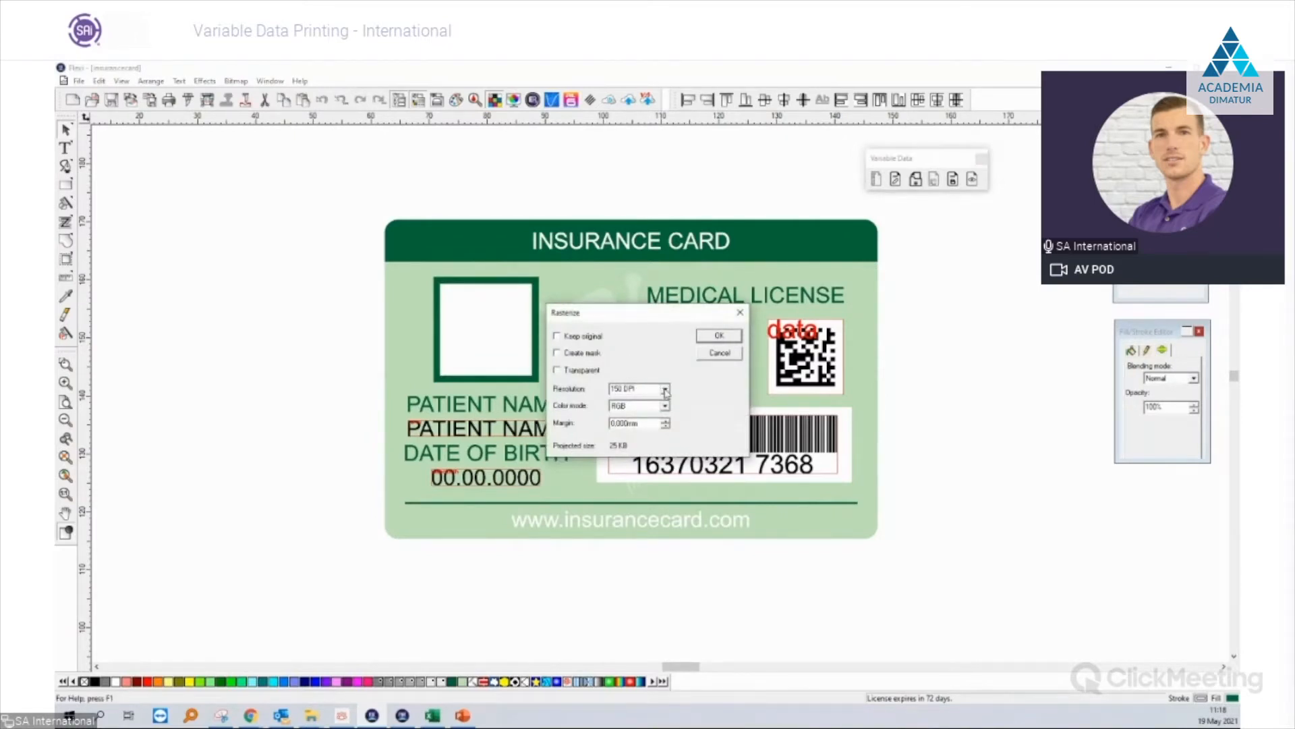
click(666, 391)
click(646, 399)
drag(639, 315, 670, 315)
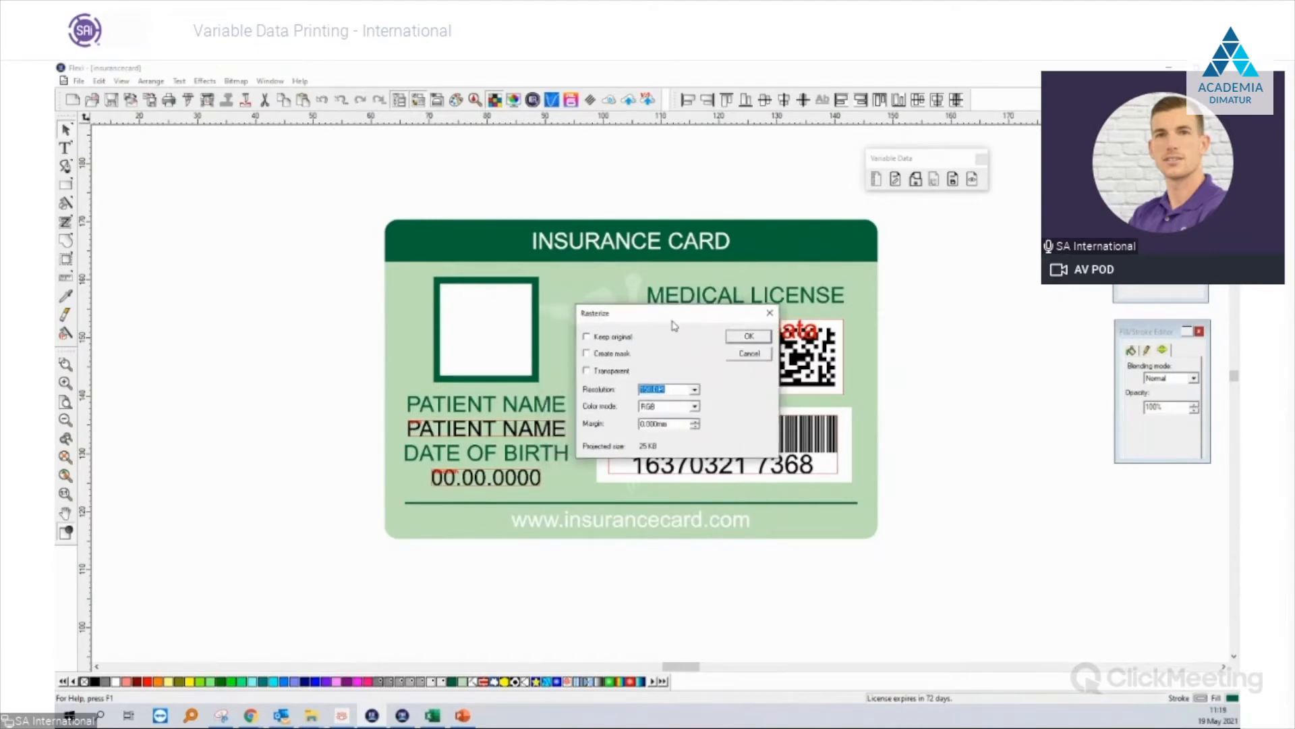
click(695, 390)
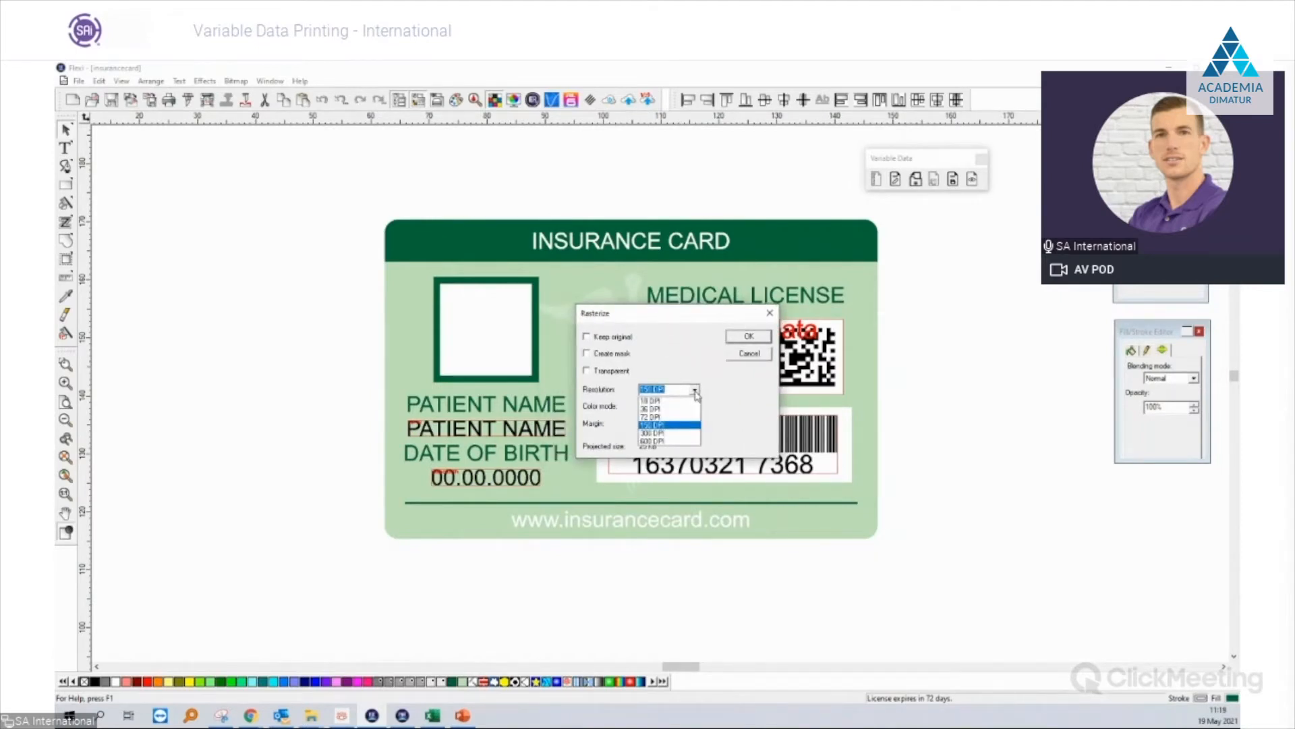
click(696, 394)
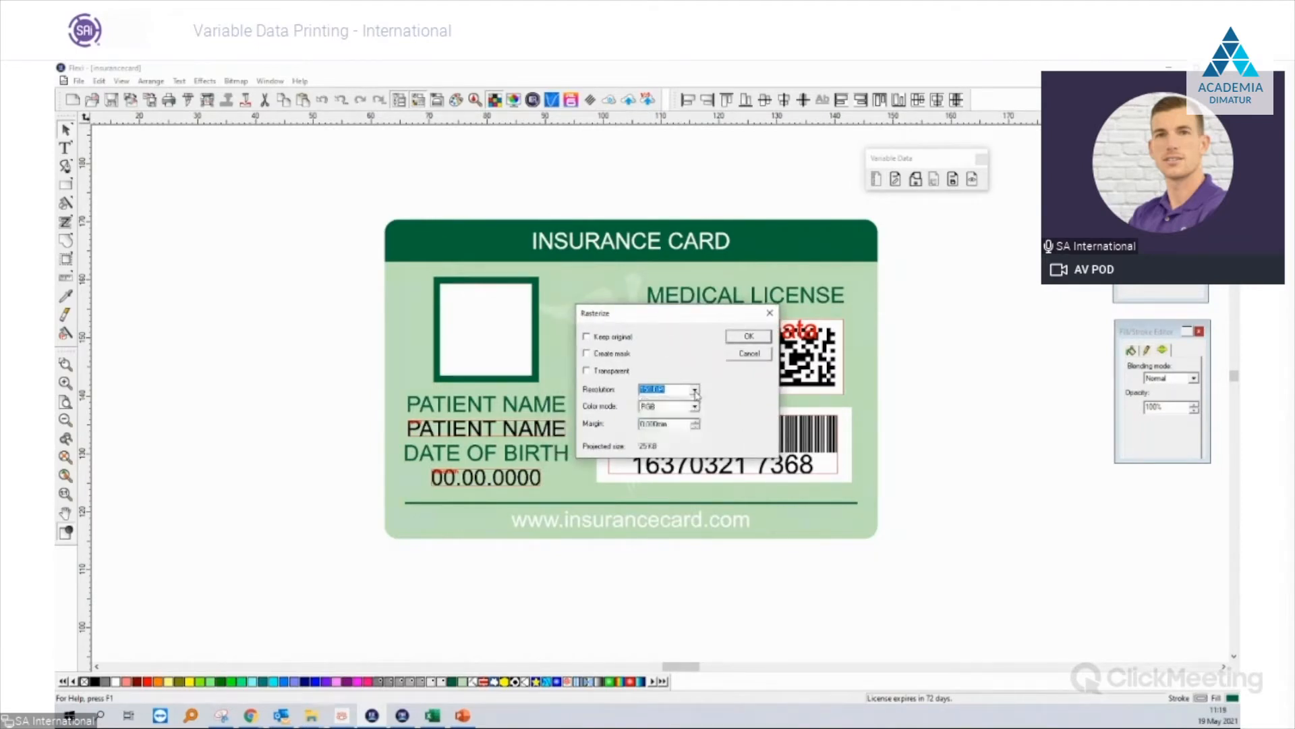
click(747, 338)
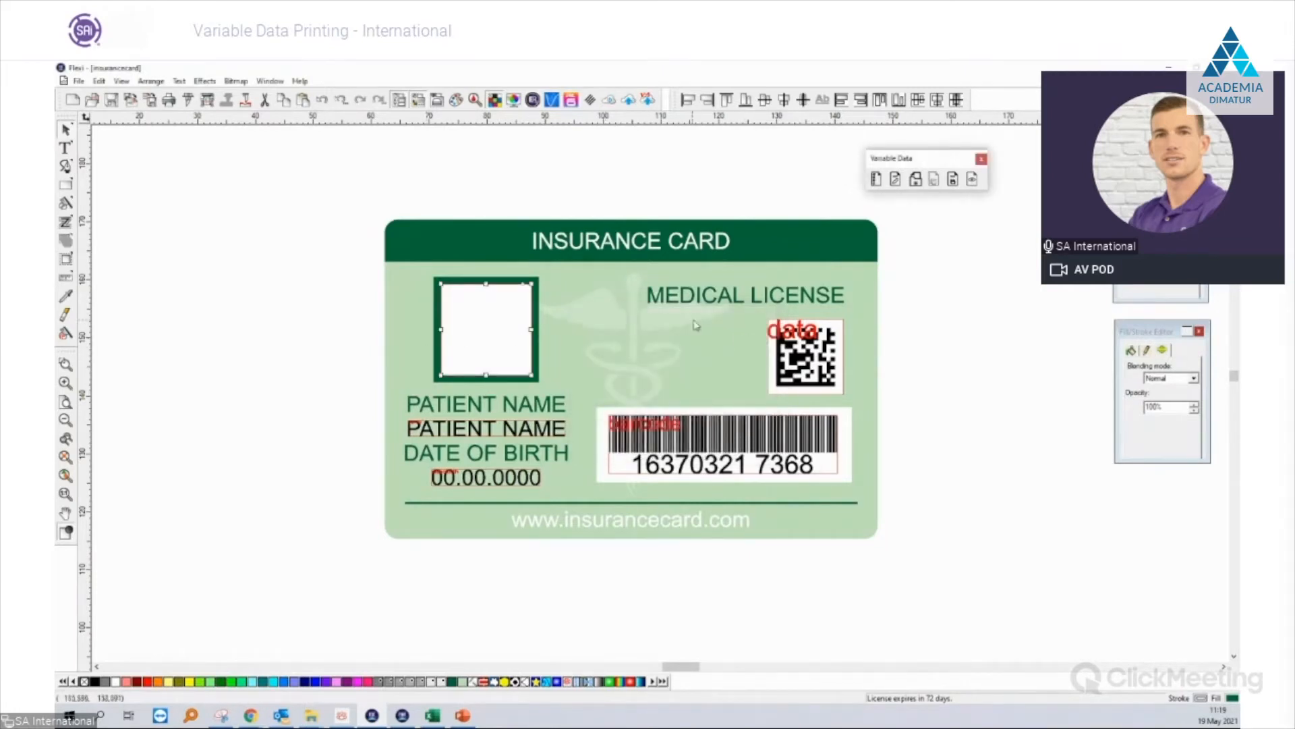
Convert the rasterized portrait square to variable data and set its field name to img.
click(877, 181)
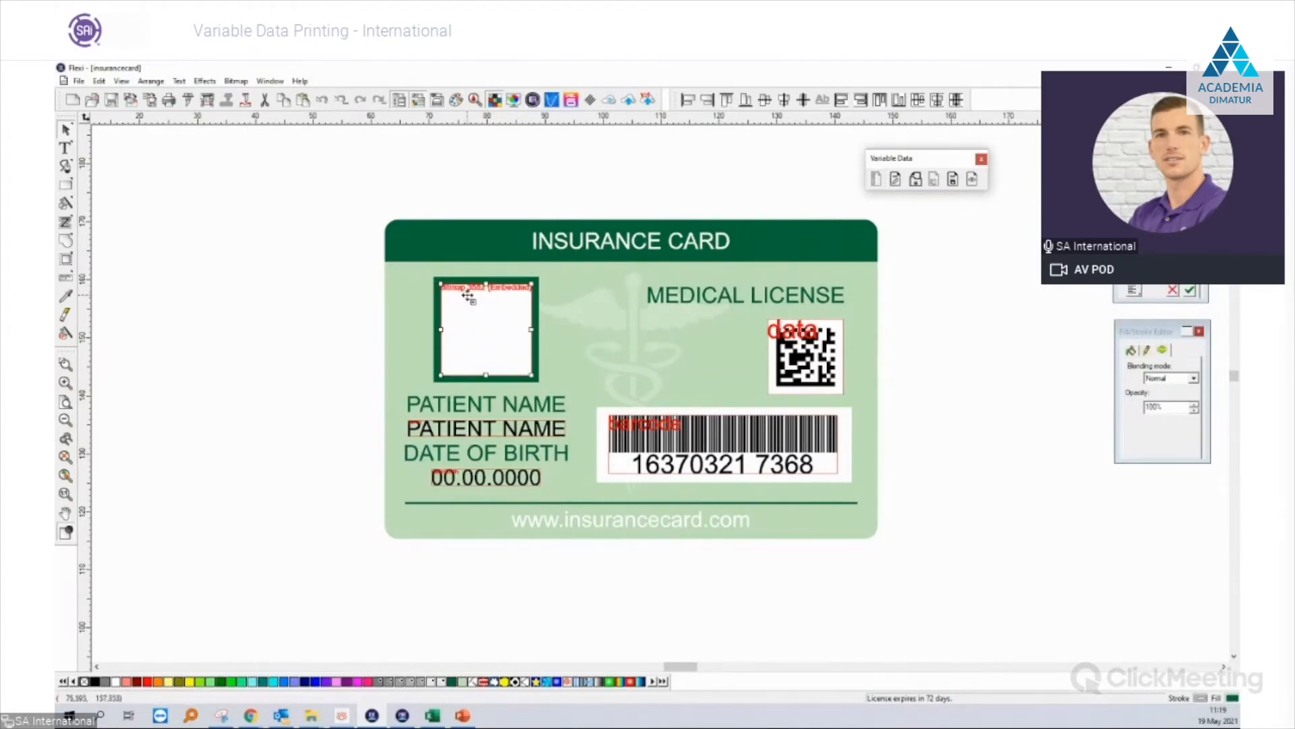
scroll(460, 292, up, 2)
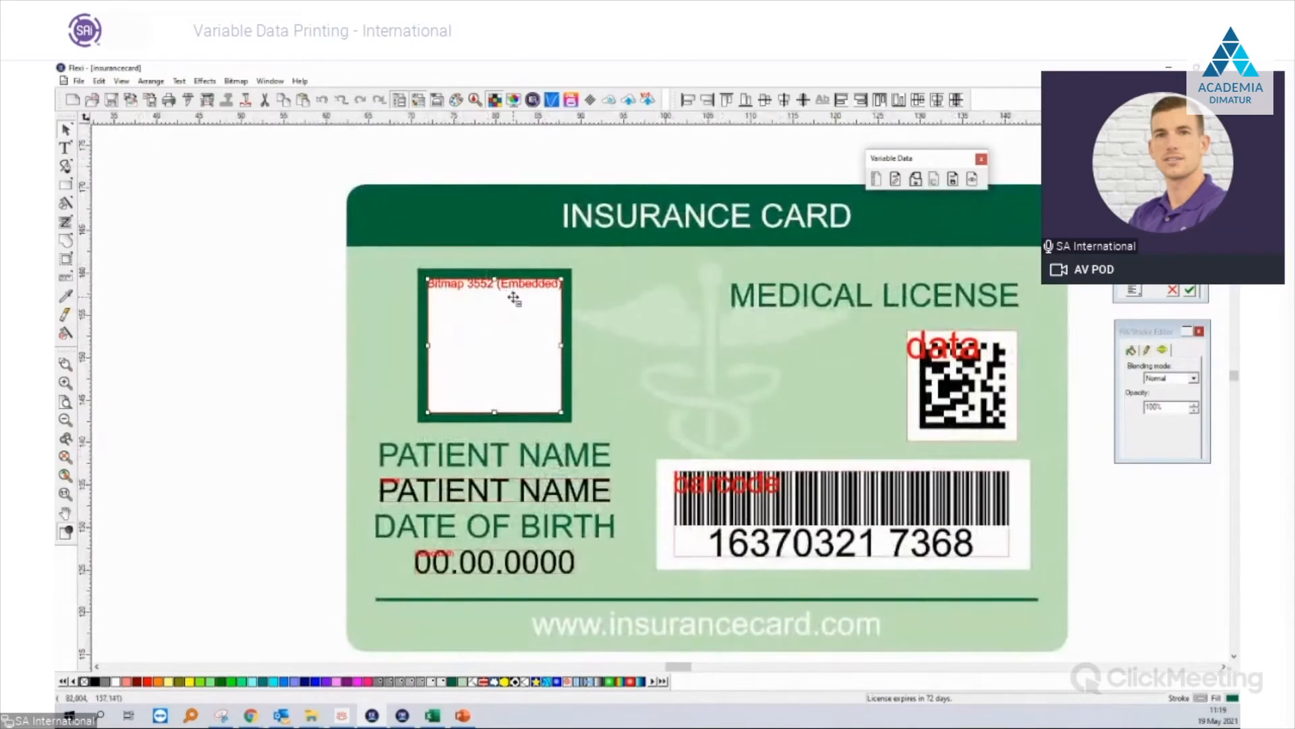
scroll(507, 287, down, 2)
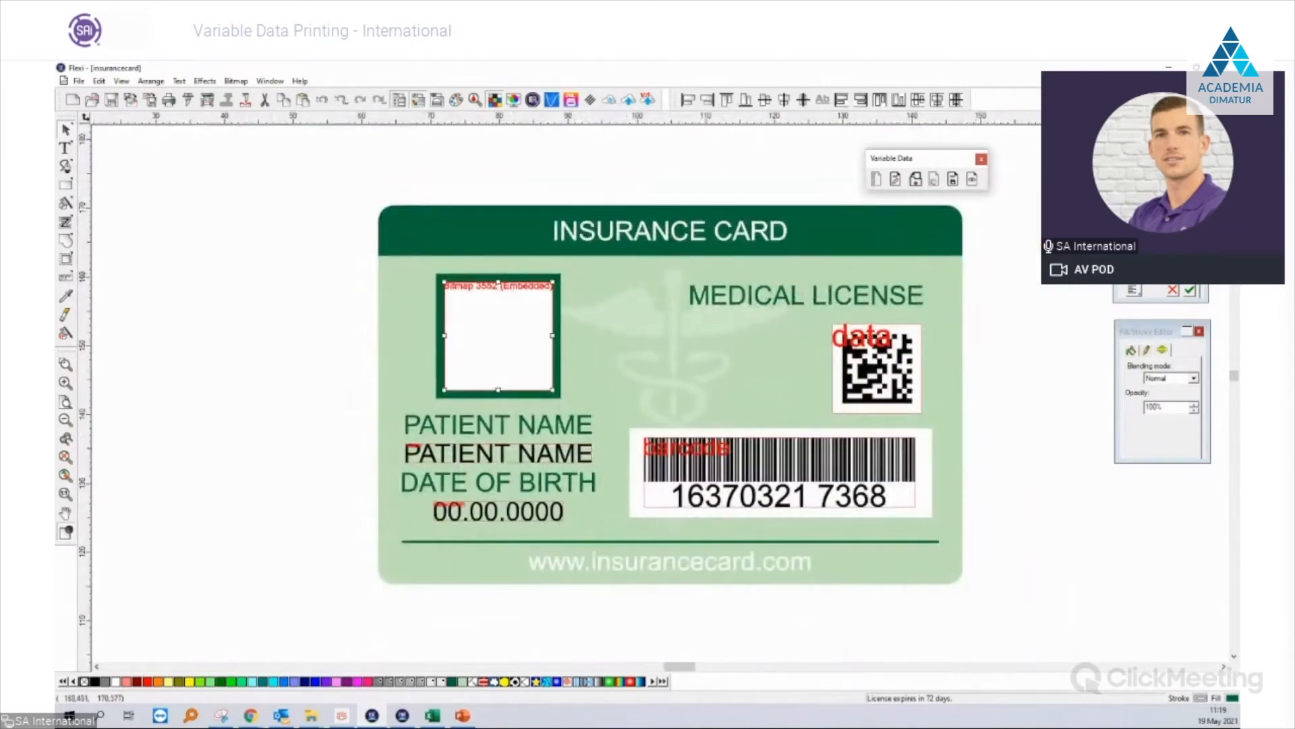
click(1171, 200)
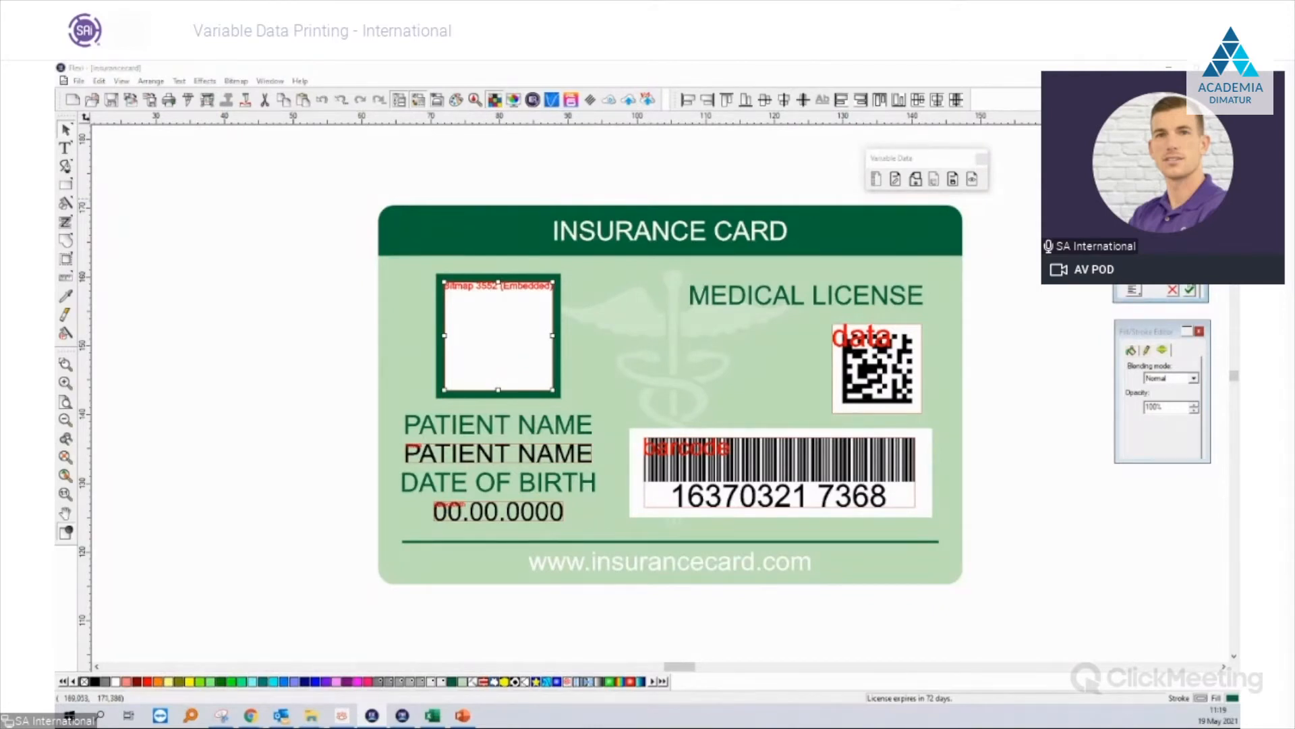
click(1189, 291)
Switch to Excel to check the img column header and return to the card design in Flexi.
click(433, 715)
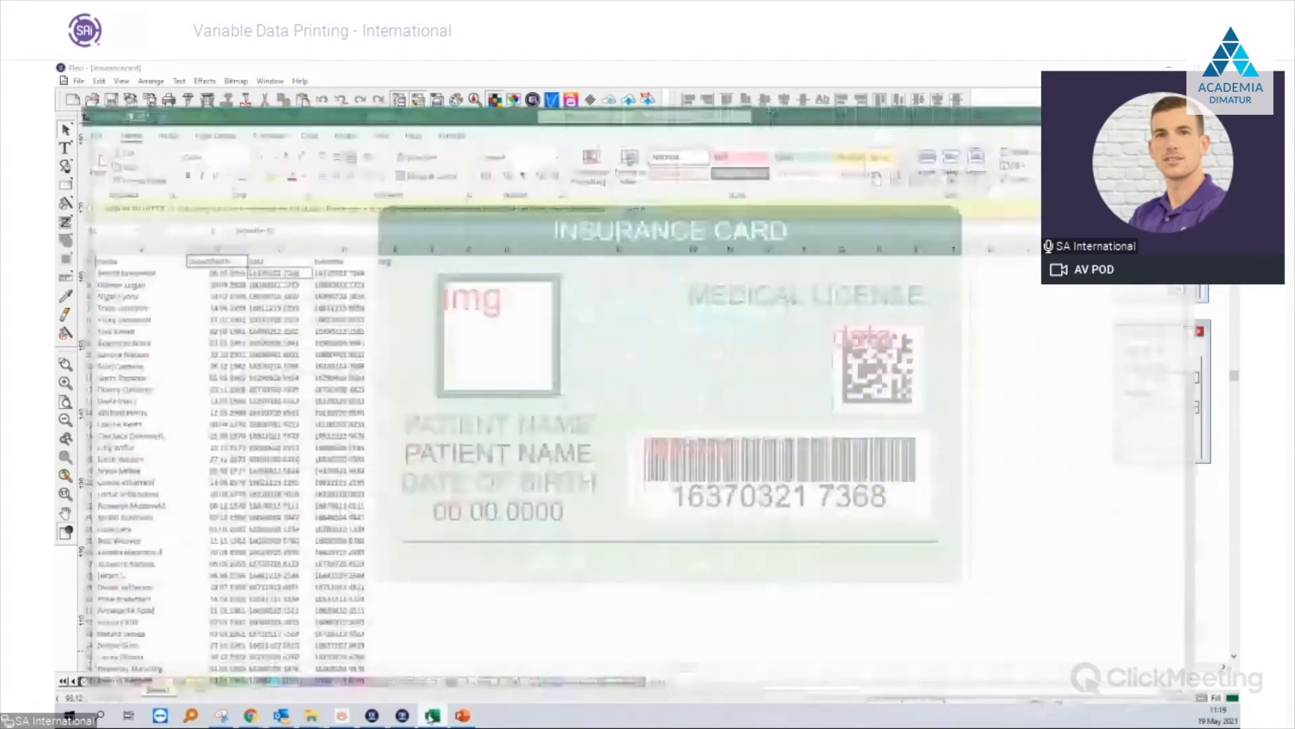
click(388, 226)
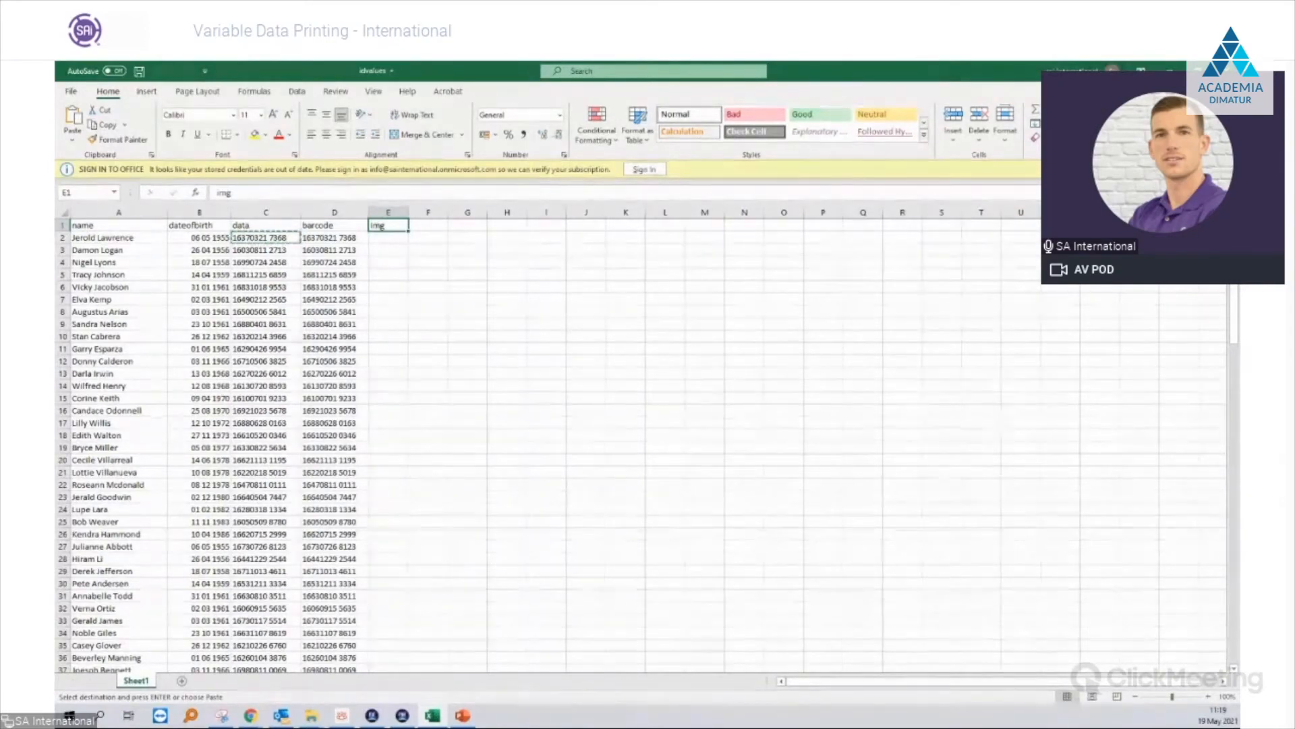
click(1170, 69)
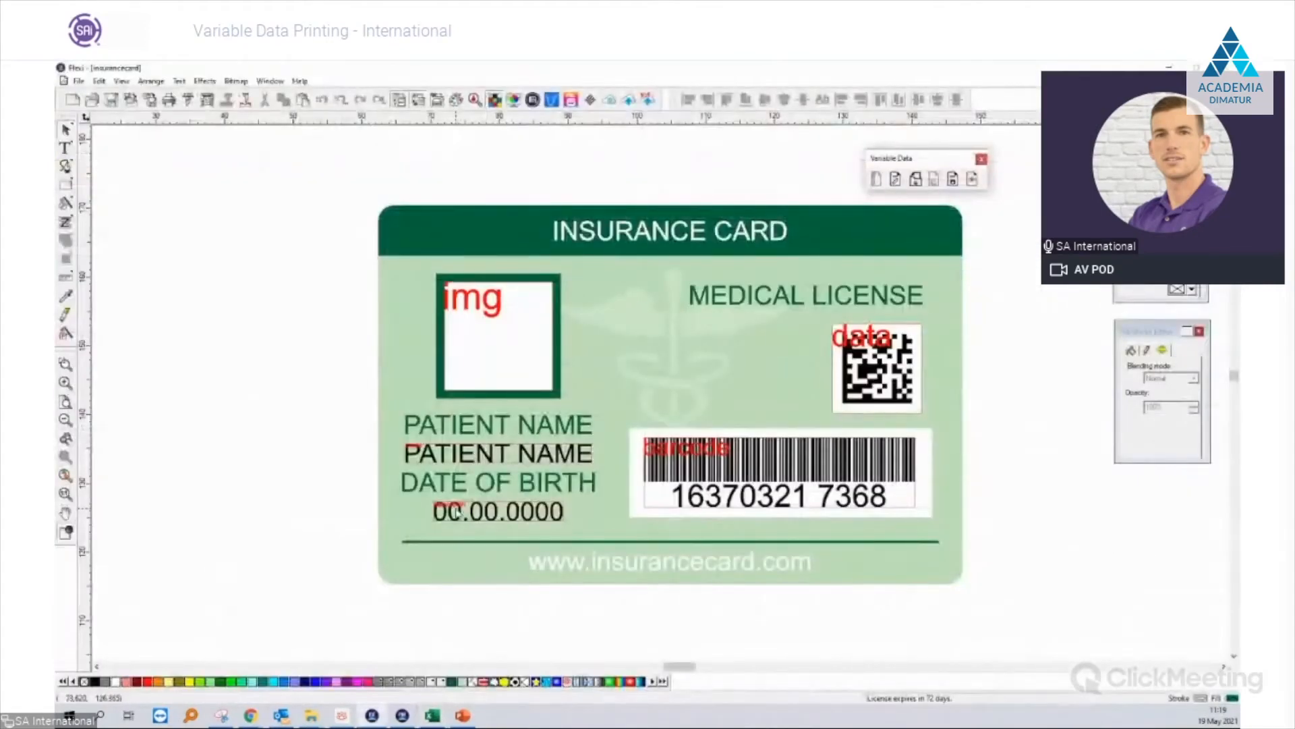
View the portrait files in the img folder in File Explorer and return to the whole card in Flexi.
mouse_move(311, 715)
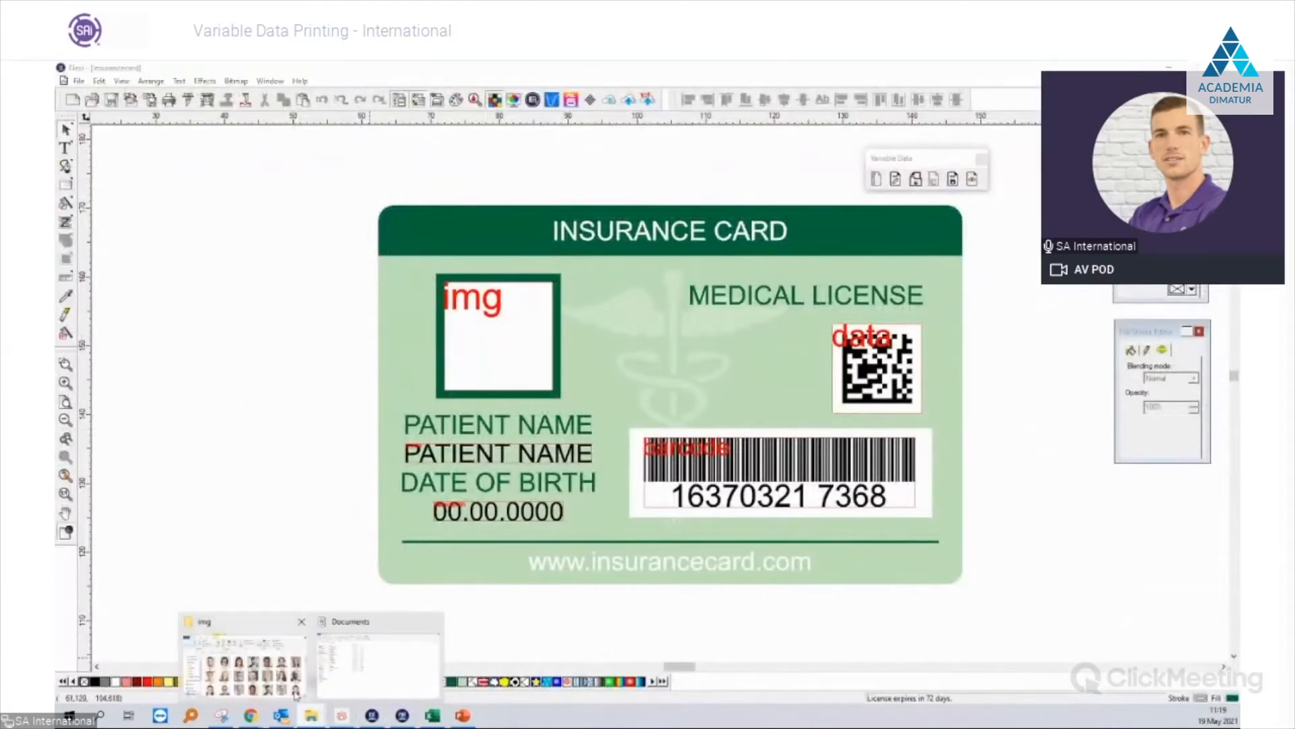
click(289, 688)
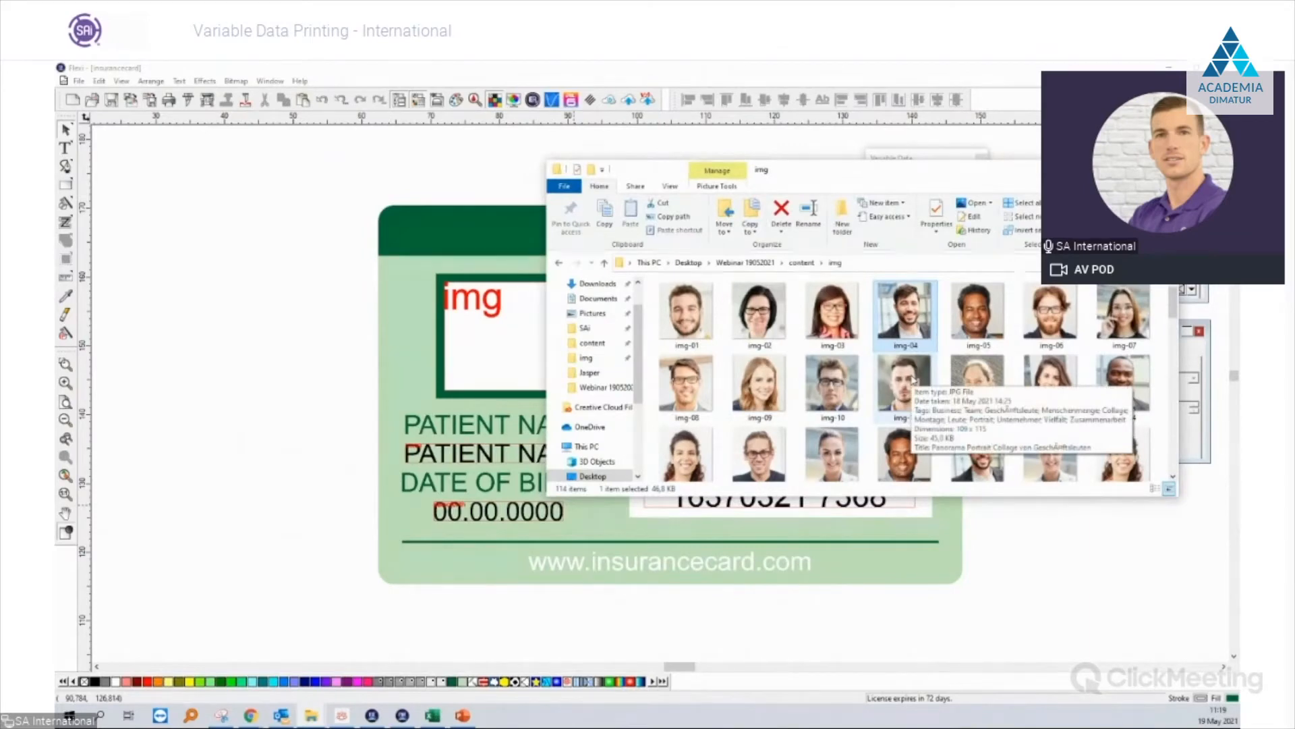
click(304, 353)
scroll(305, 354, down, 3)
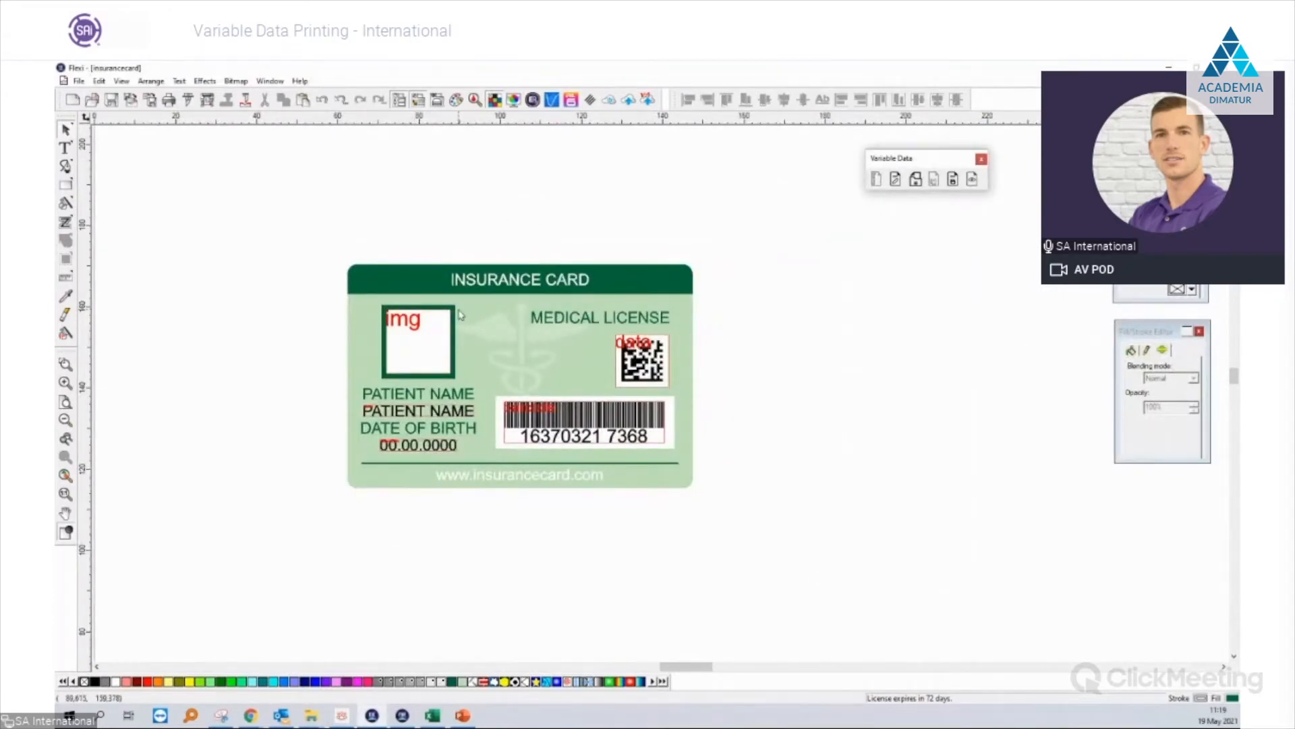
Create a contour cut line around the entire insurance card design.
click(419, 278)
drag(300, 226, 822, 547)
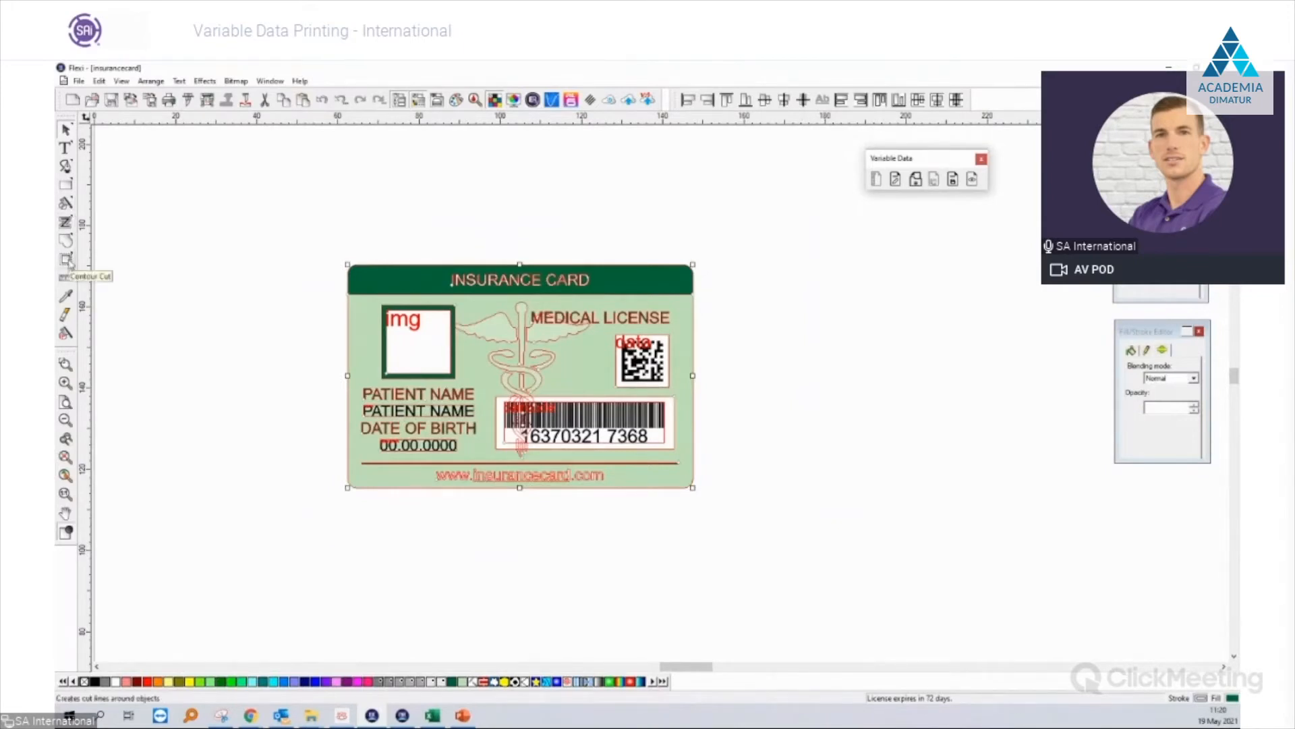
click(67, 262)
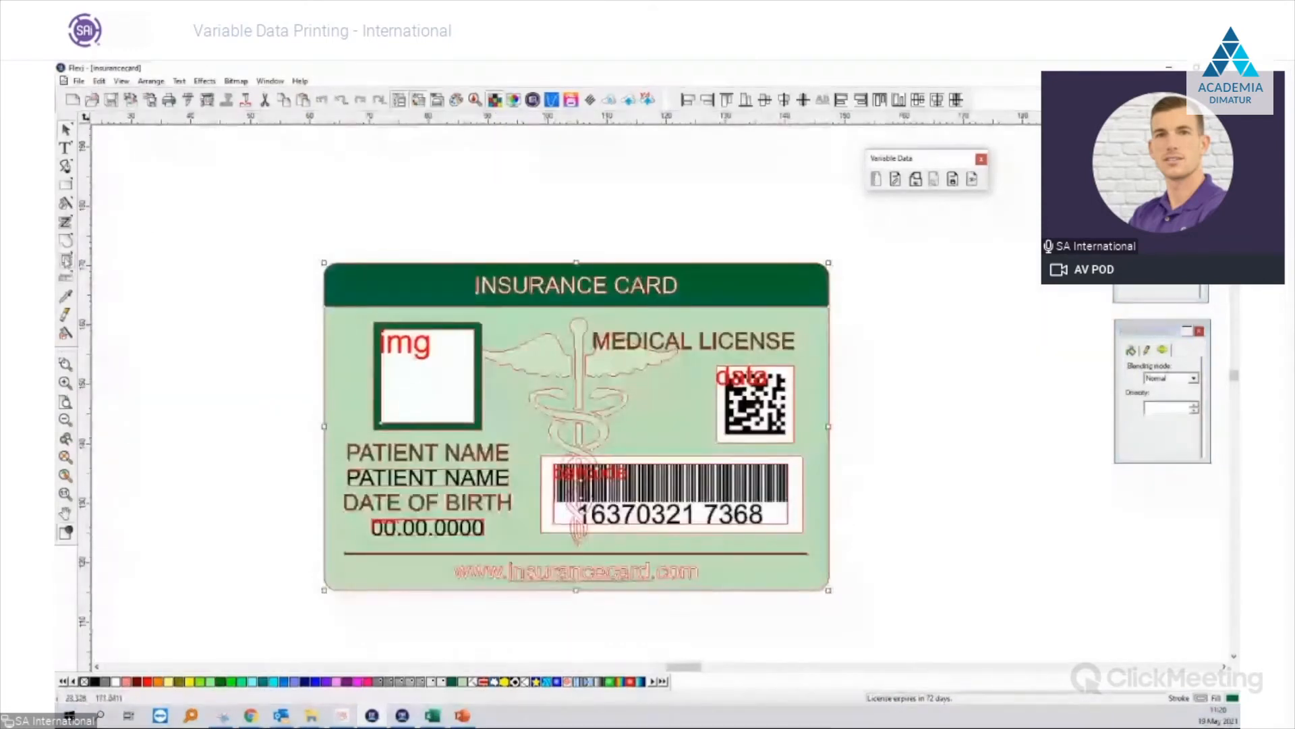
click(68, 262)
scroll(357, 292, up, 3)
scroll(348, 259, up, 2)
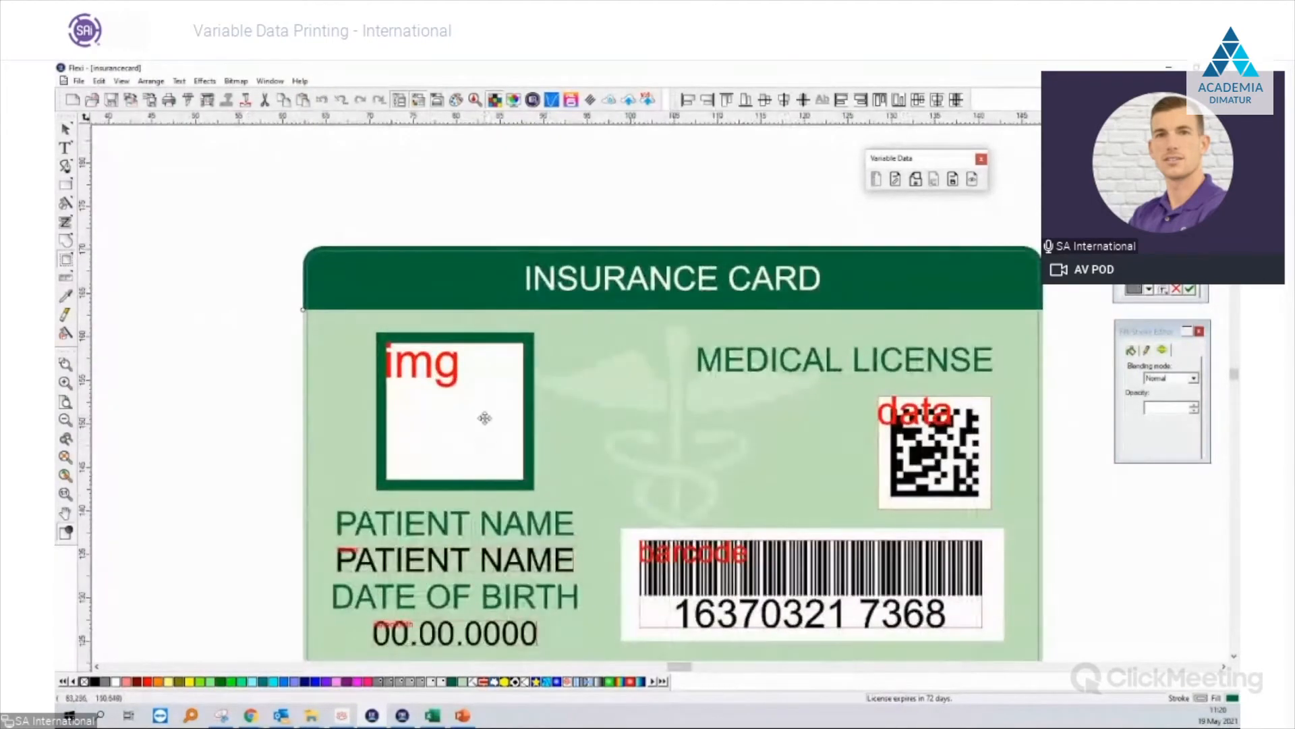
scroll(1039, 307, down, 2)
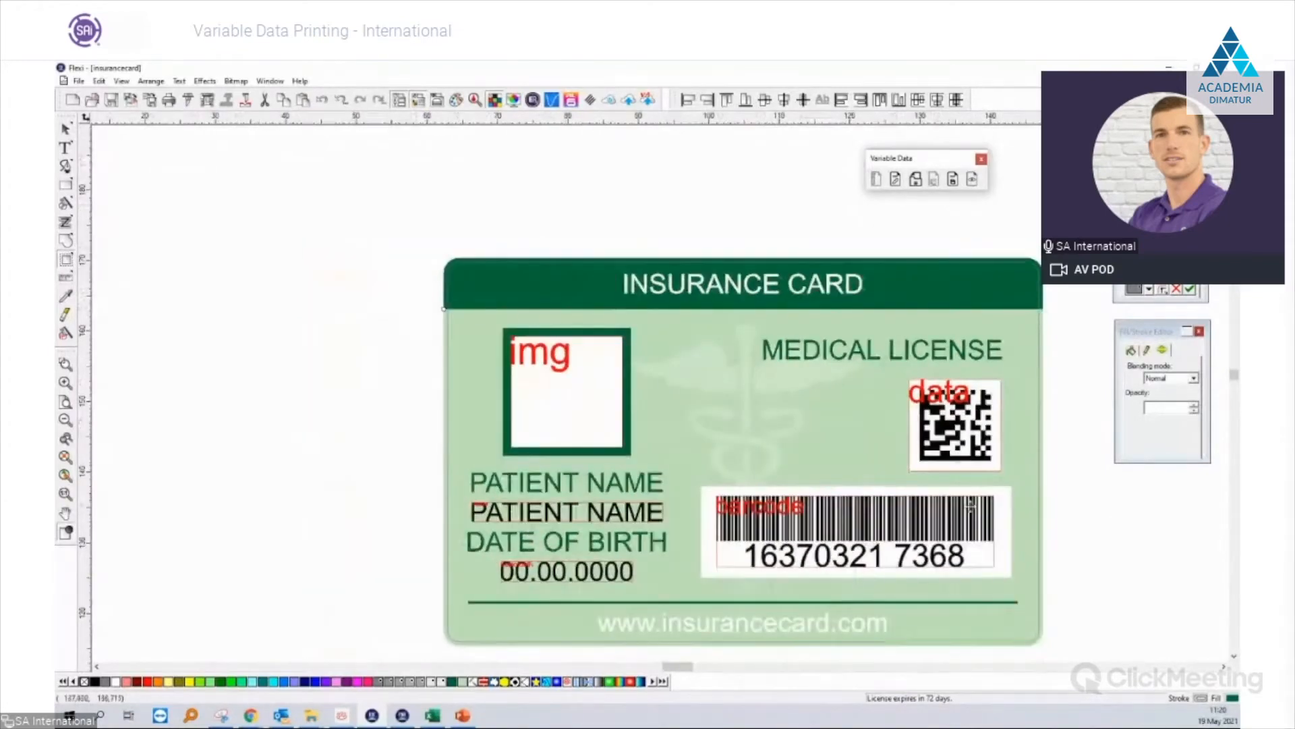
scroll(574, 503, down, 1)
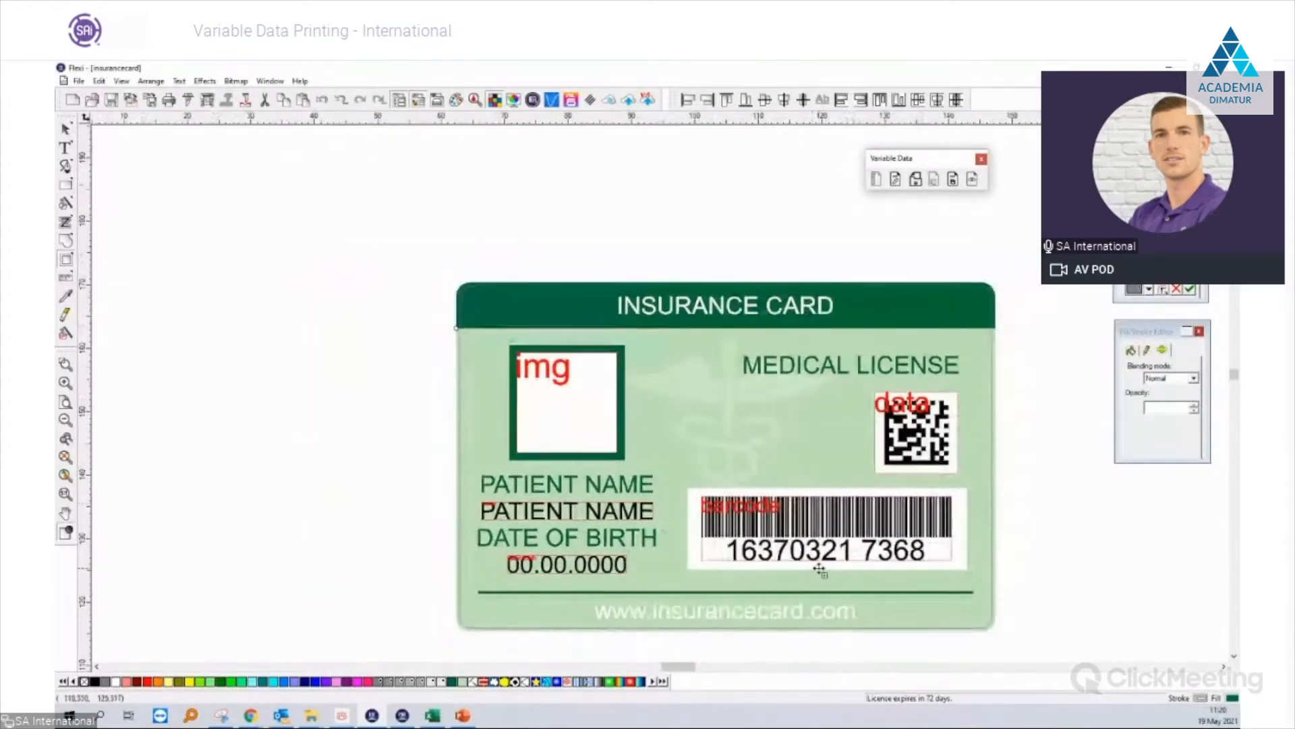
scroll(819, 570, down, 1)
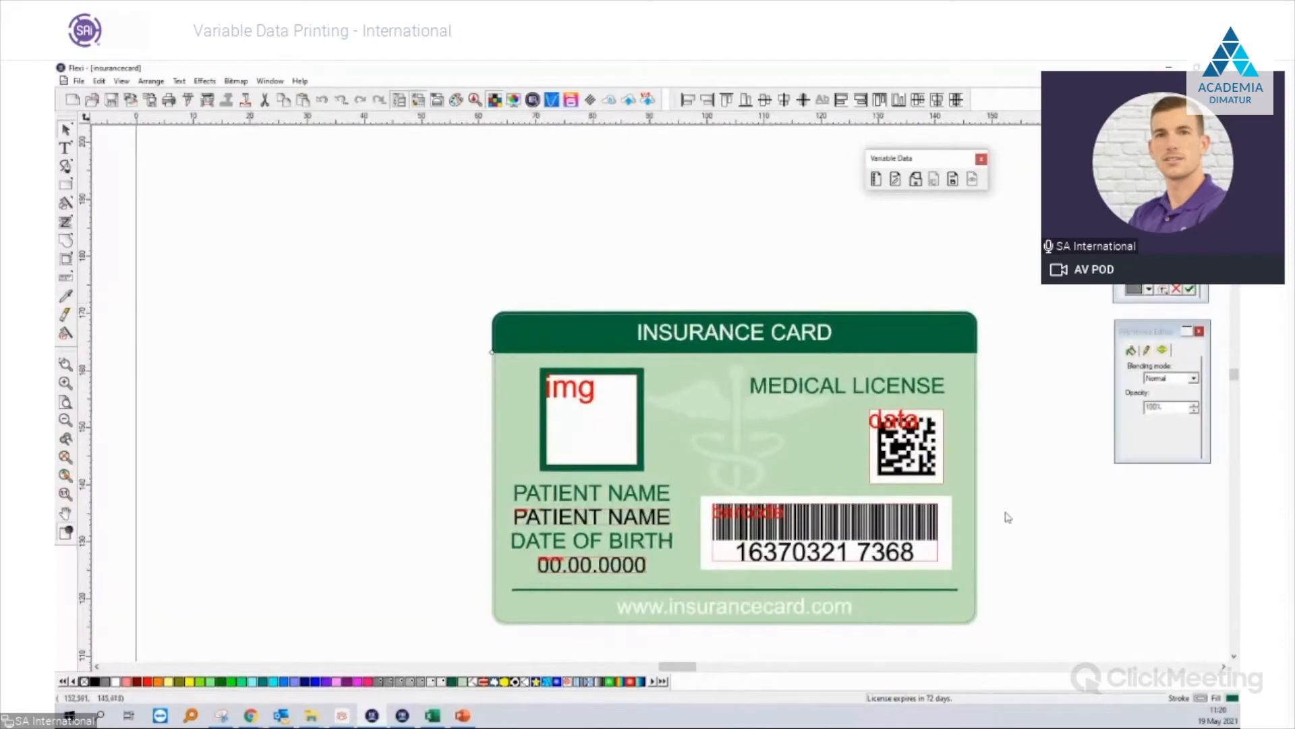
Separate the contour cut from the card artwork.
right_click(973, 557)
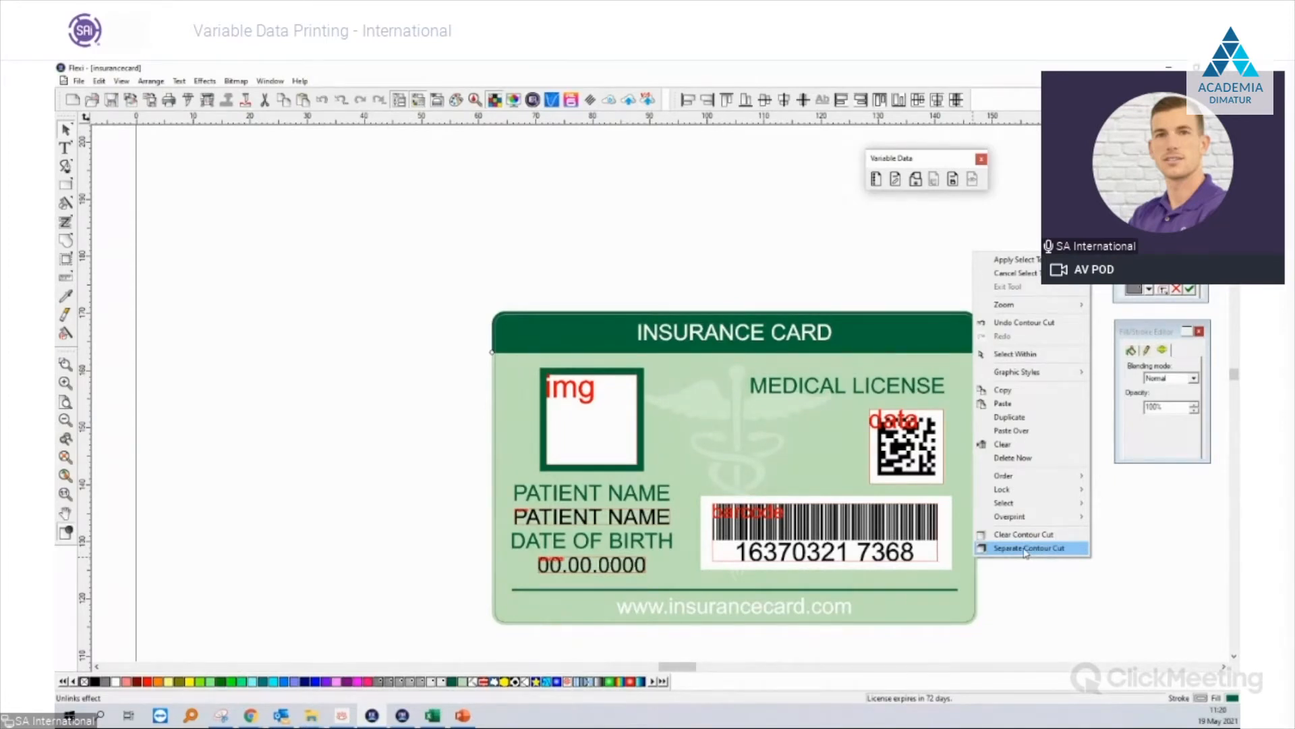
click(1030, 548)
click(1030, 552)
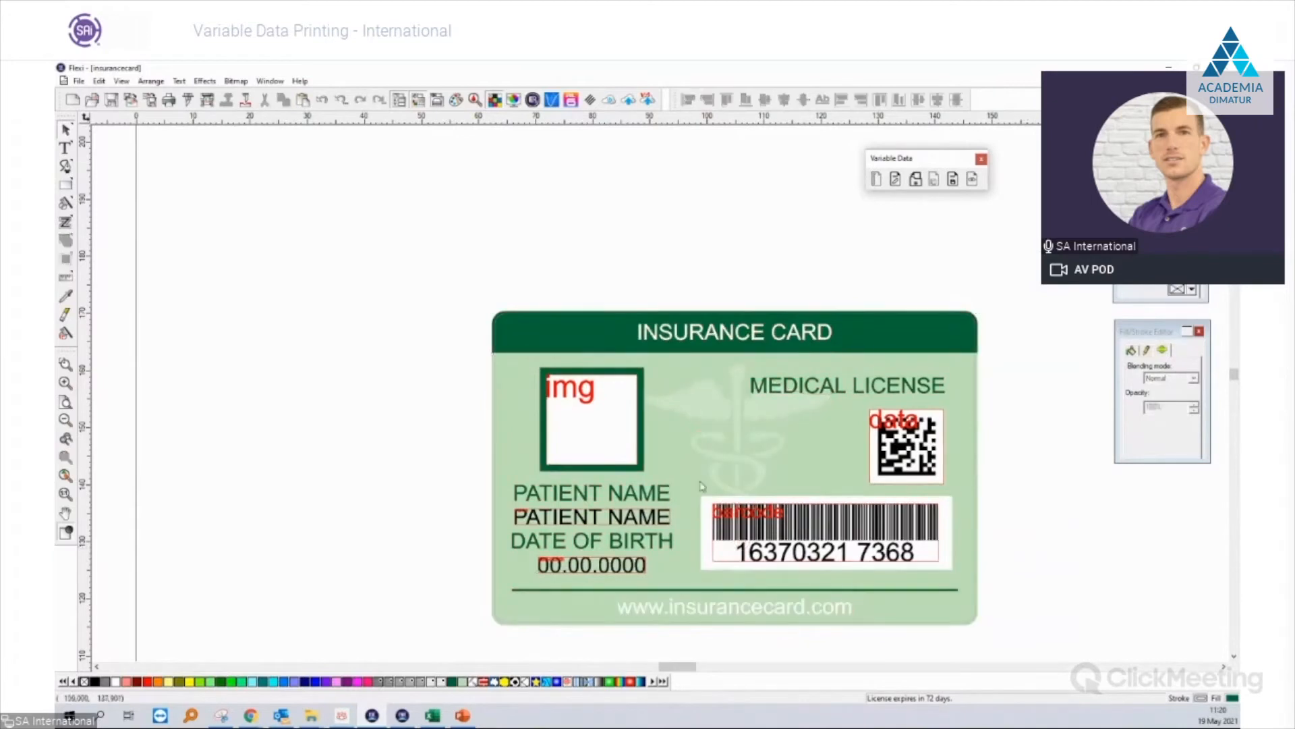
scroll(434, 399, down, 6)
scroll(720, 482, up, 4)
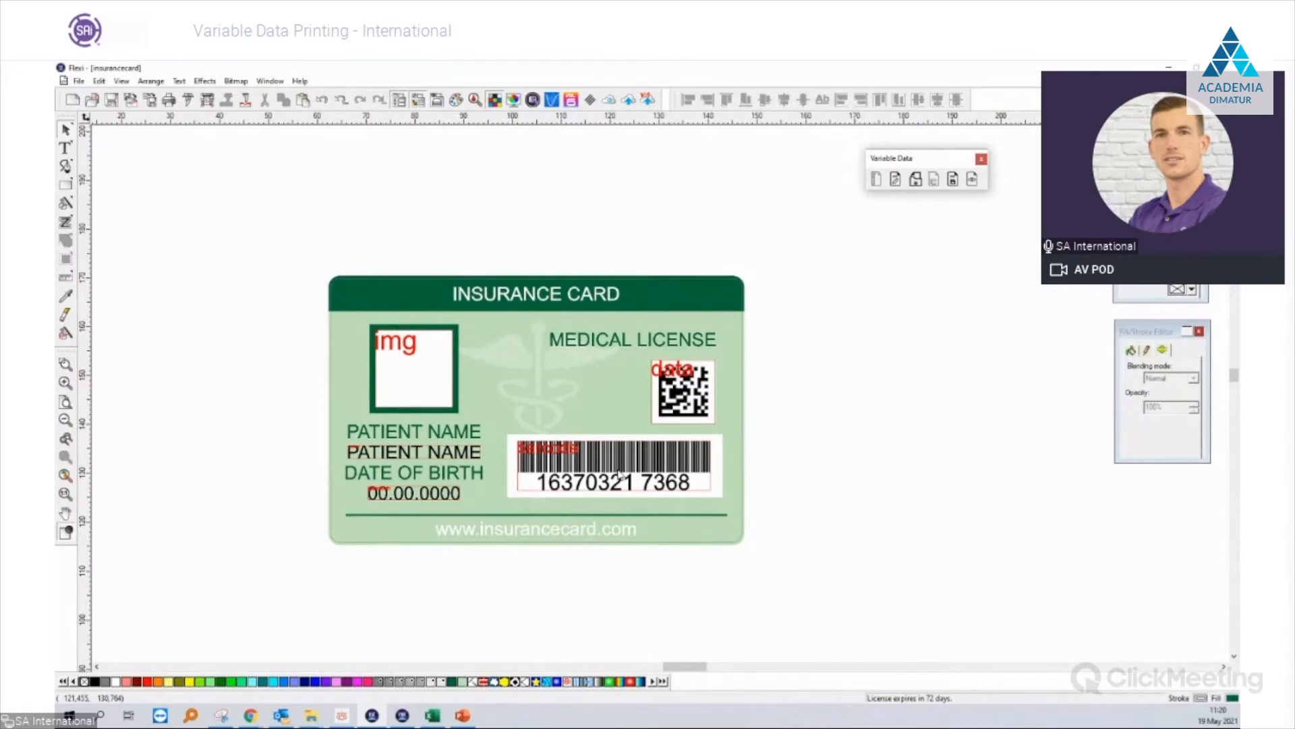
Check the column headers in Excel and load the idvalues text document from the Webinar 19052021 folder as the variable data file.
click(897, 180)
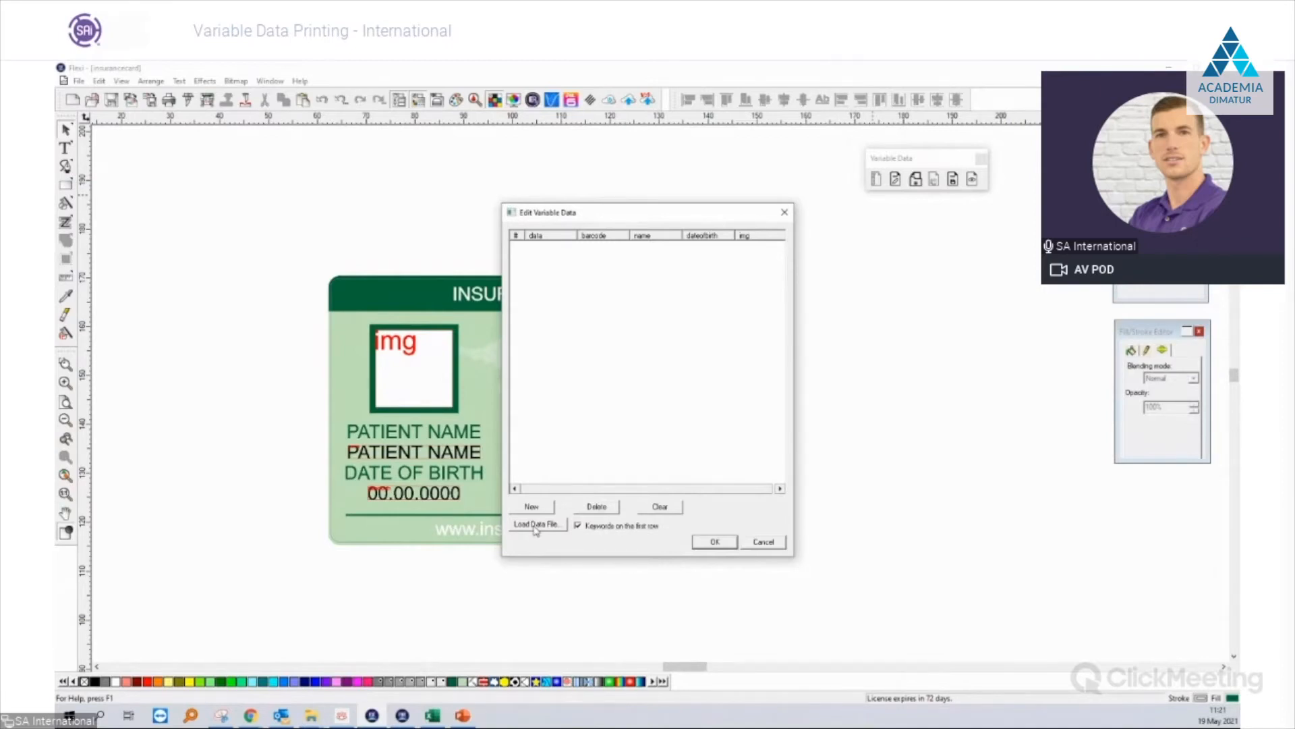
click(432, 717)
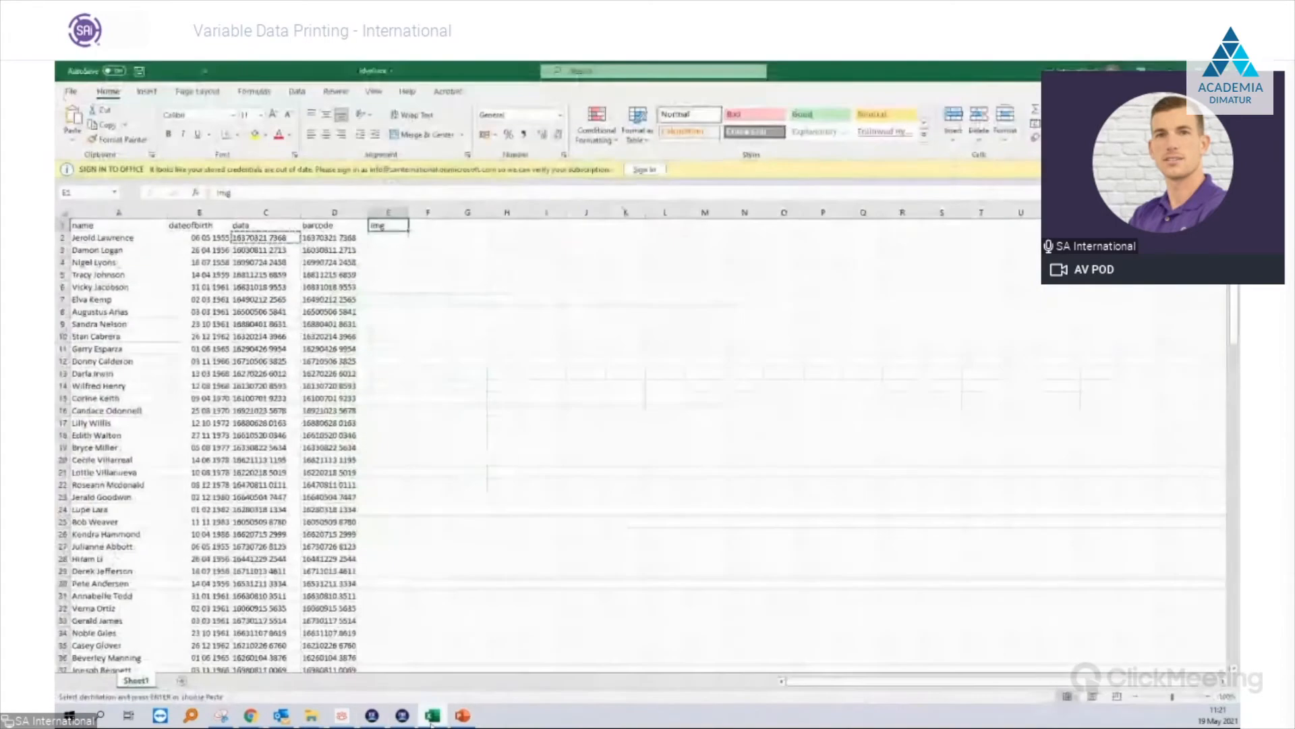
click(433, 717)
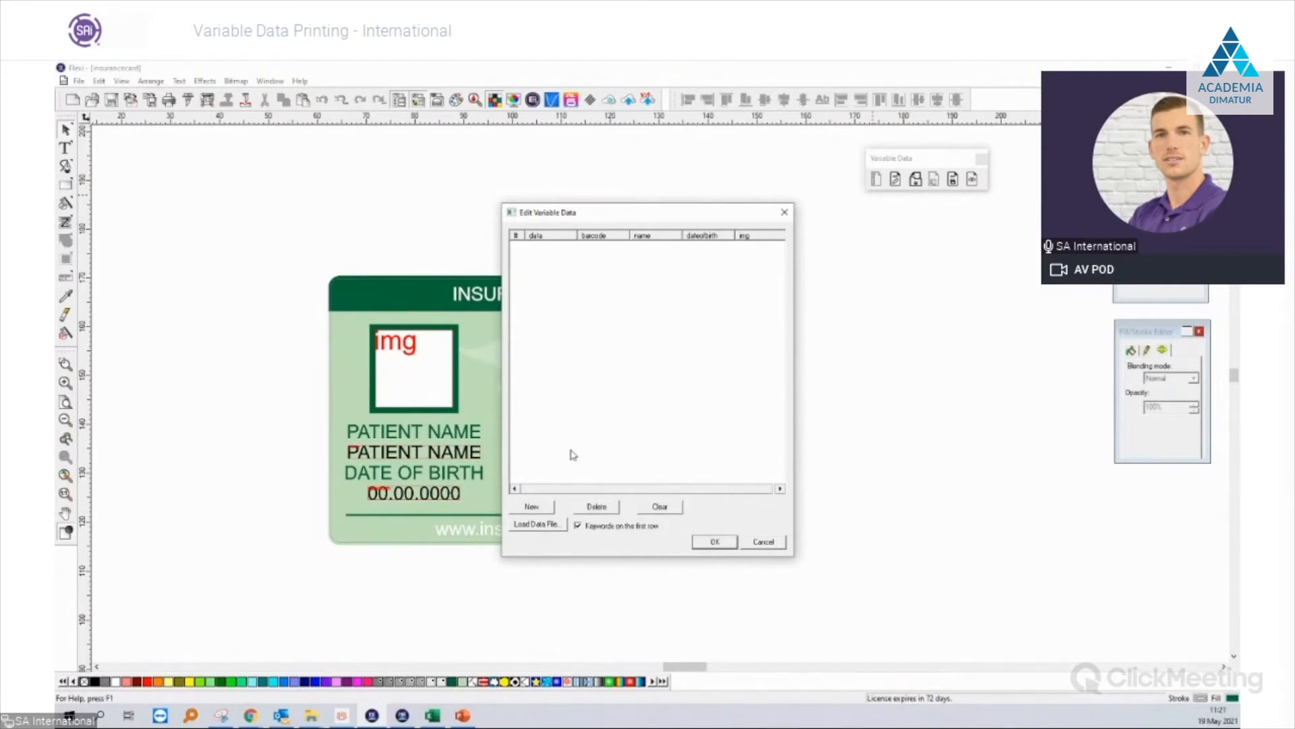
click(536, 524)
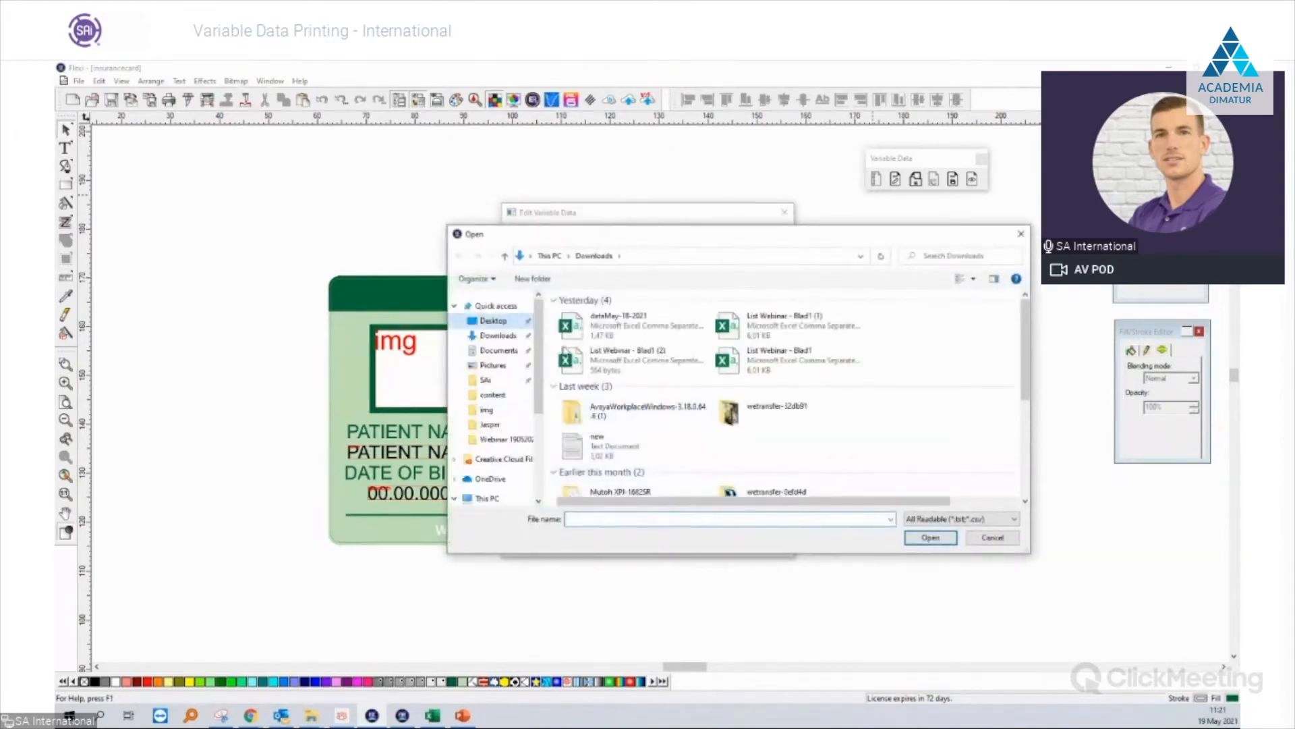
click(505, 439)
click(641, 340)
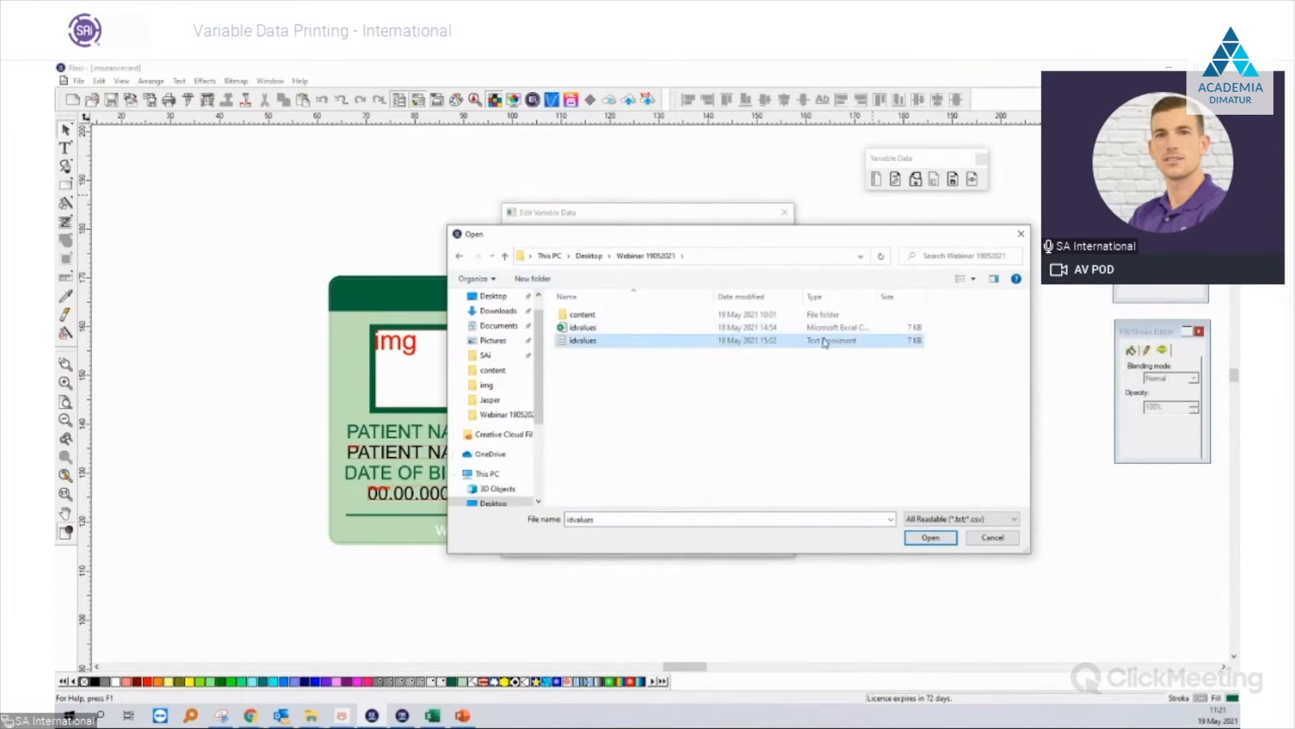
click(932, 538)
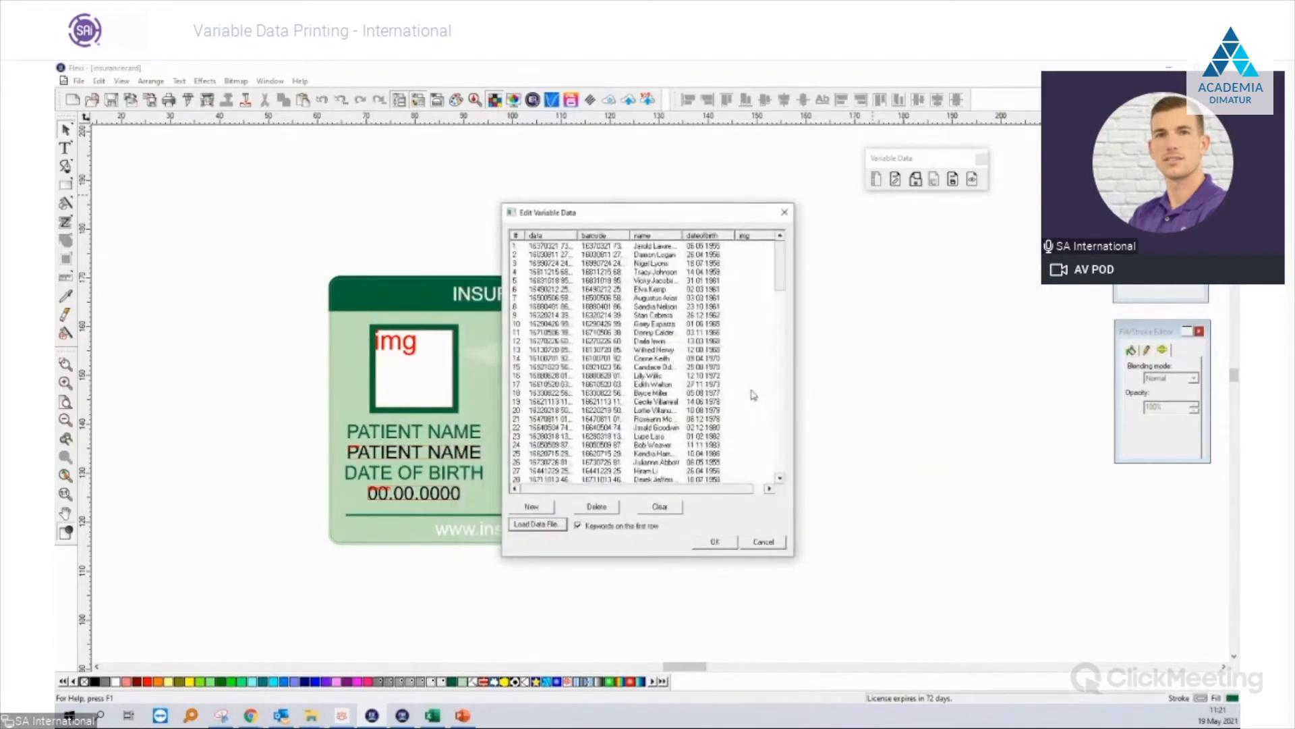
Review the loaded records down to the last row and compare them with the end of the list in Excel.
scroll(722, 280, down, 8)
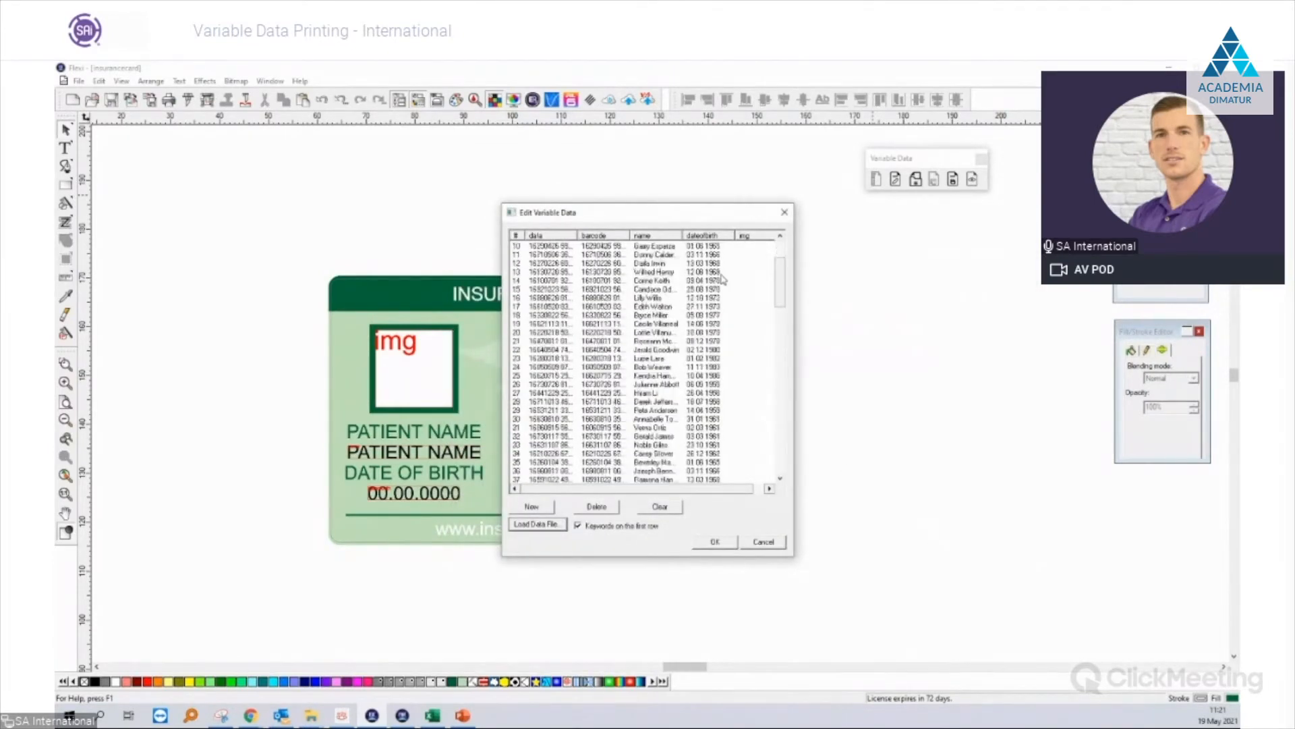
drag(780, 310, 782, 252)
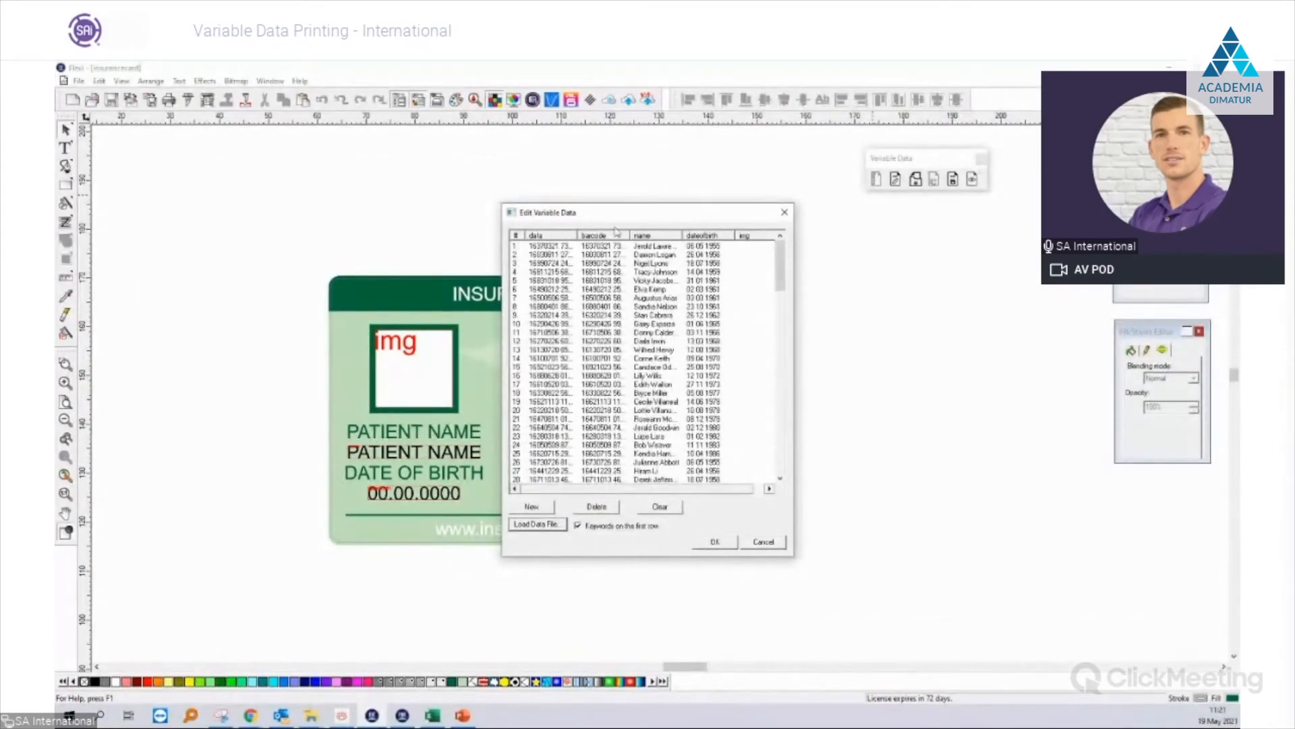
scroll(611, 329, down, 20)
scroll(610, 328, down, 10)
click(553, 471)
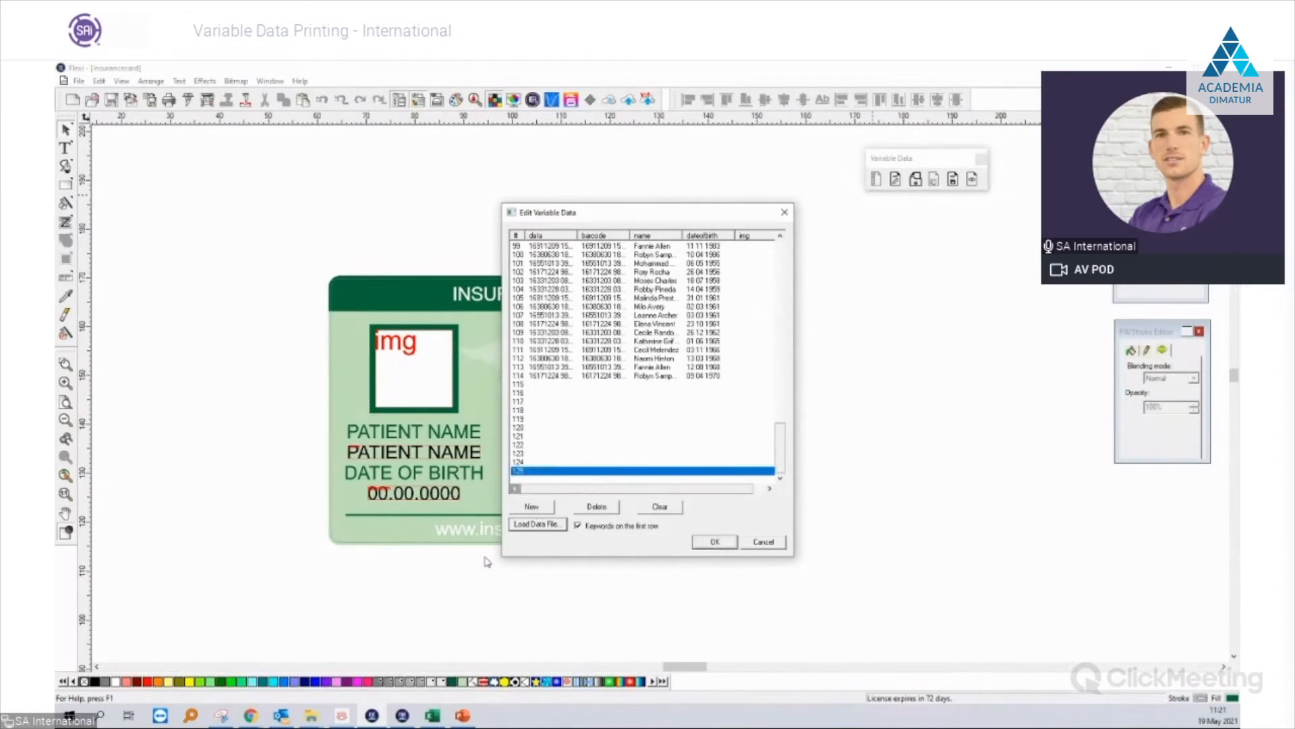
click(433, 715)
scroll(330, 535, down, 20)
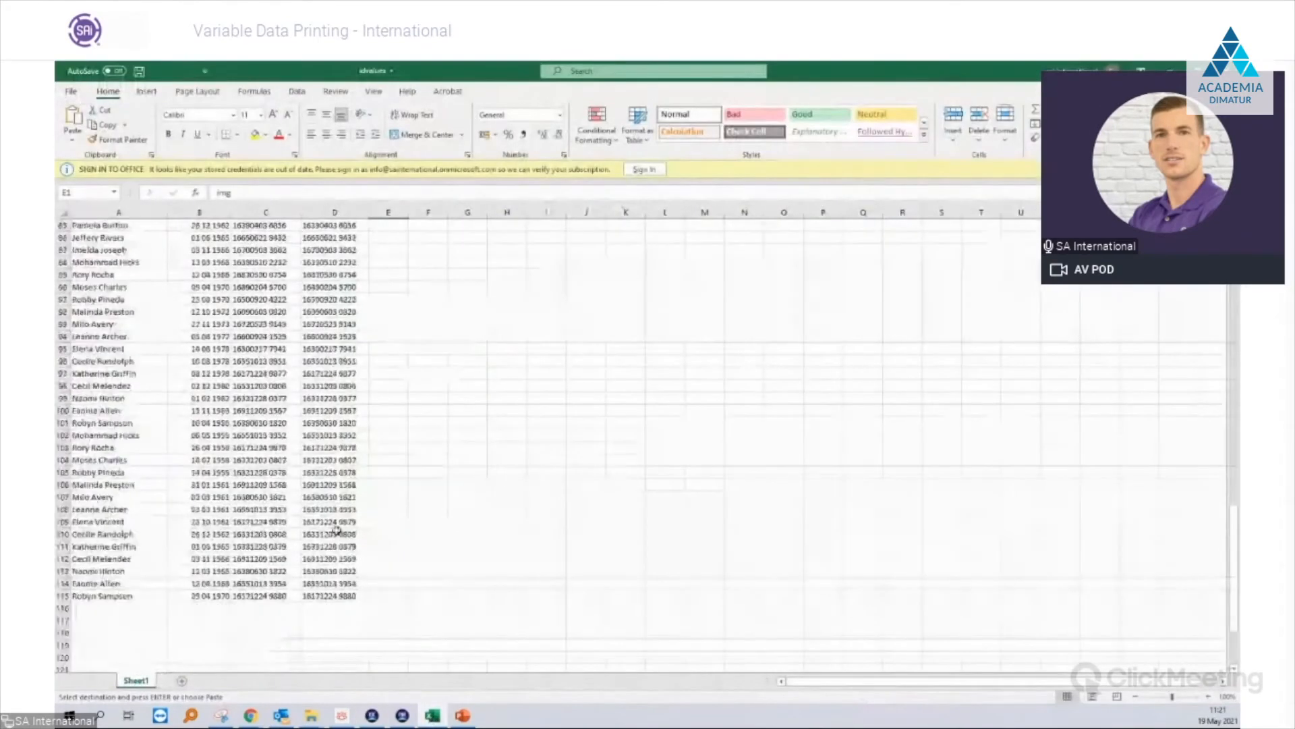
click(1176, 66)
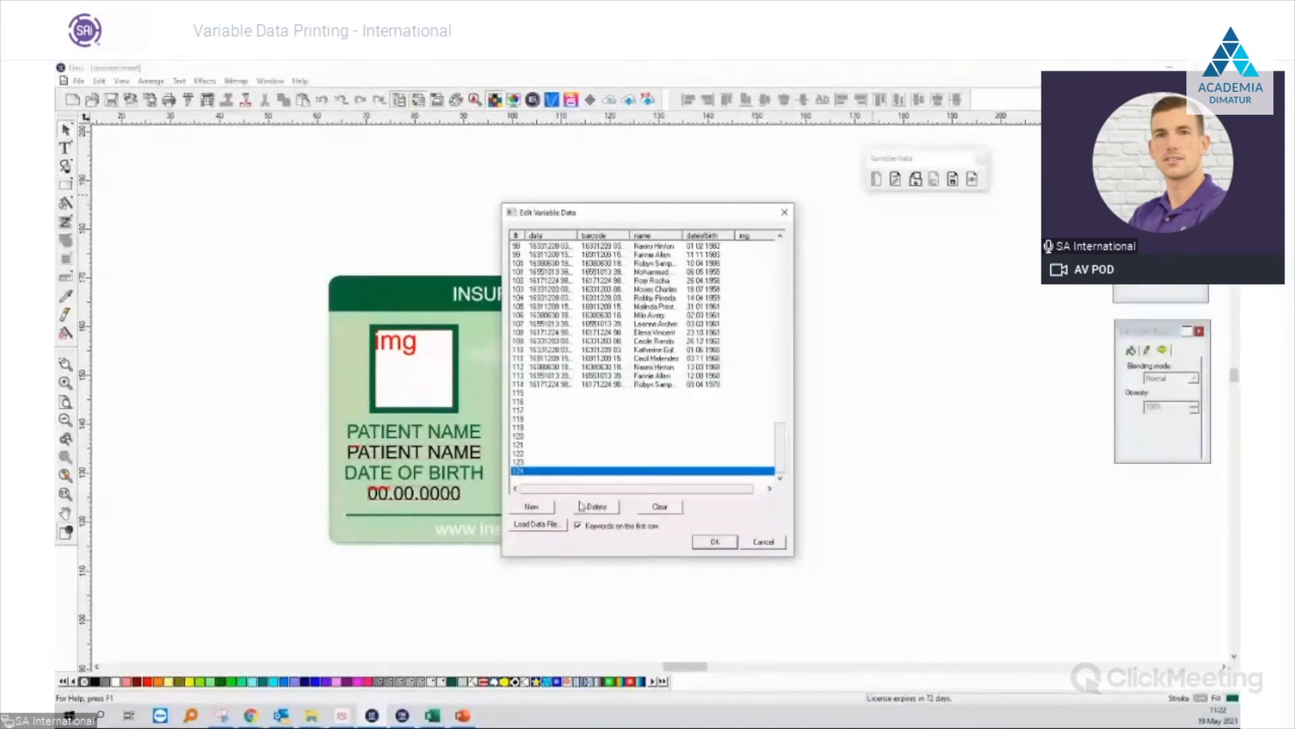
Delete the empty records after record 114 from the variable data table.
click(597, 506)
scroll(544, 448, up, 9)
scroll(544, 448, down, 12)
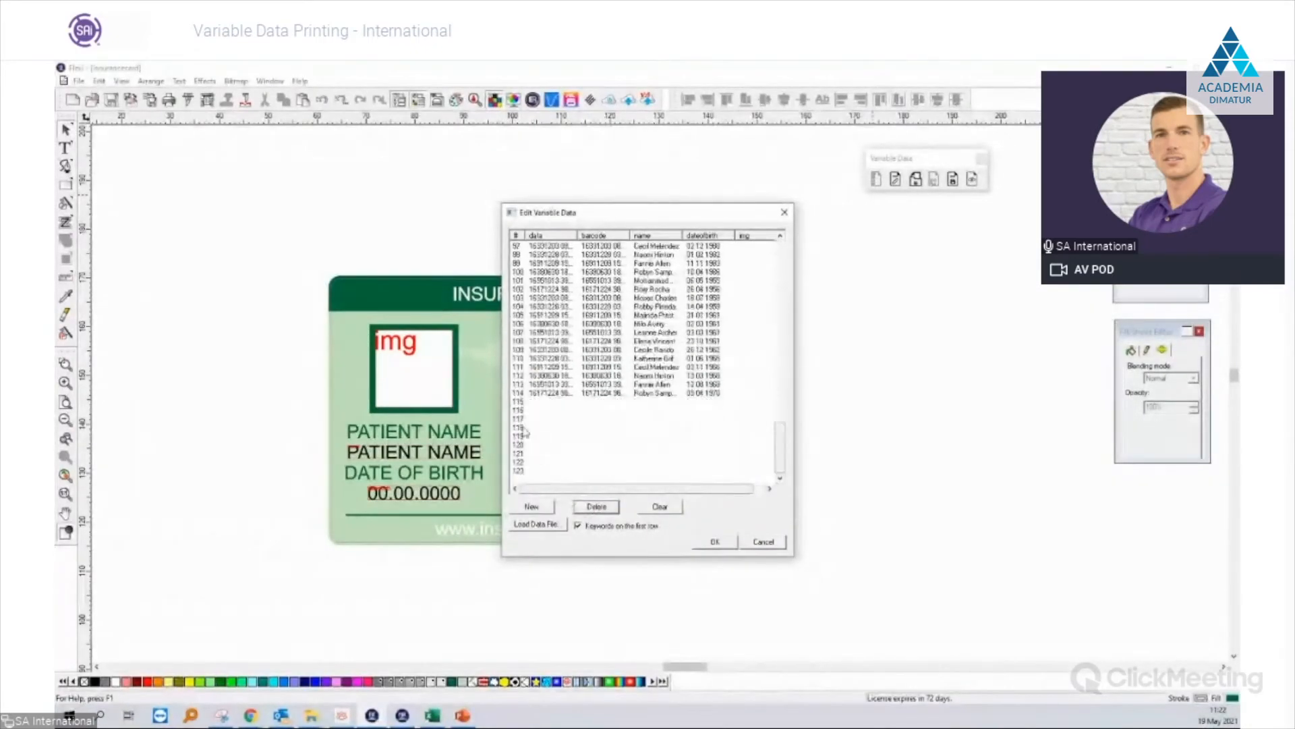
click(522, 404)
shift+click(523, 472)
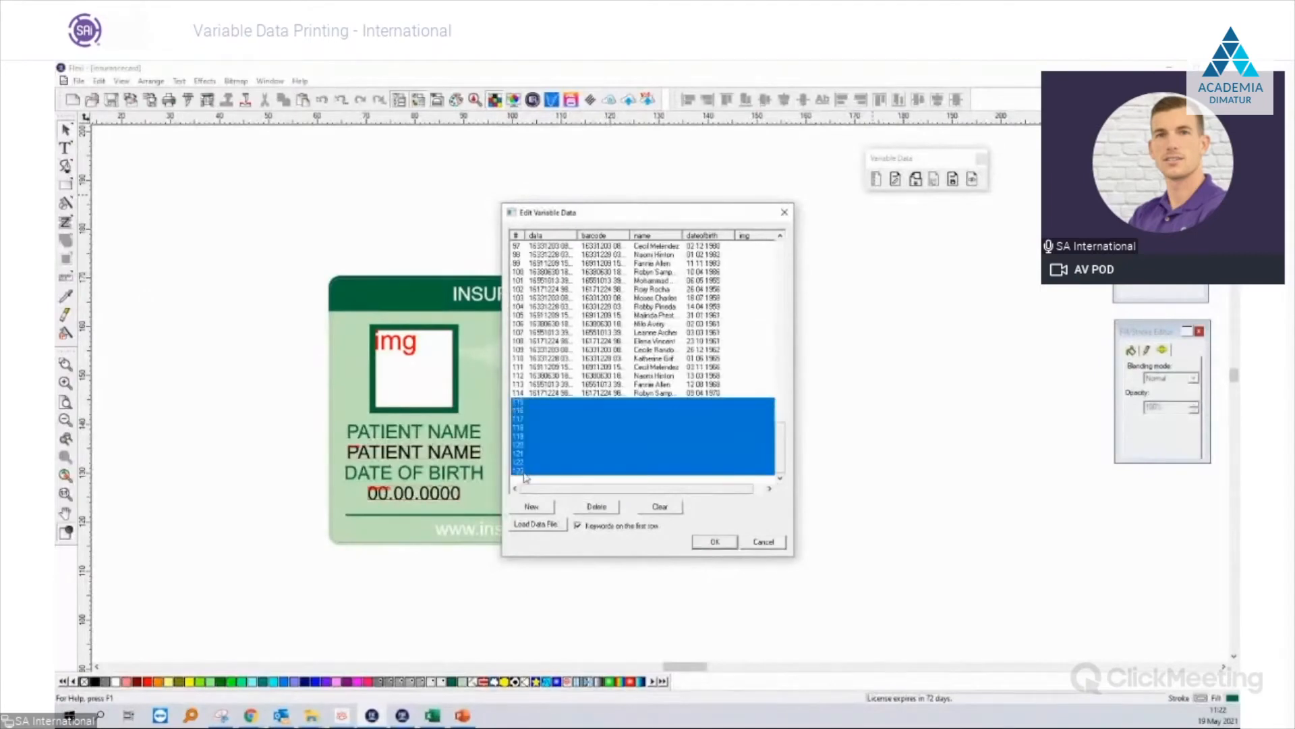
click(597, 506)
scroll(651, 392, down, 8)
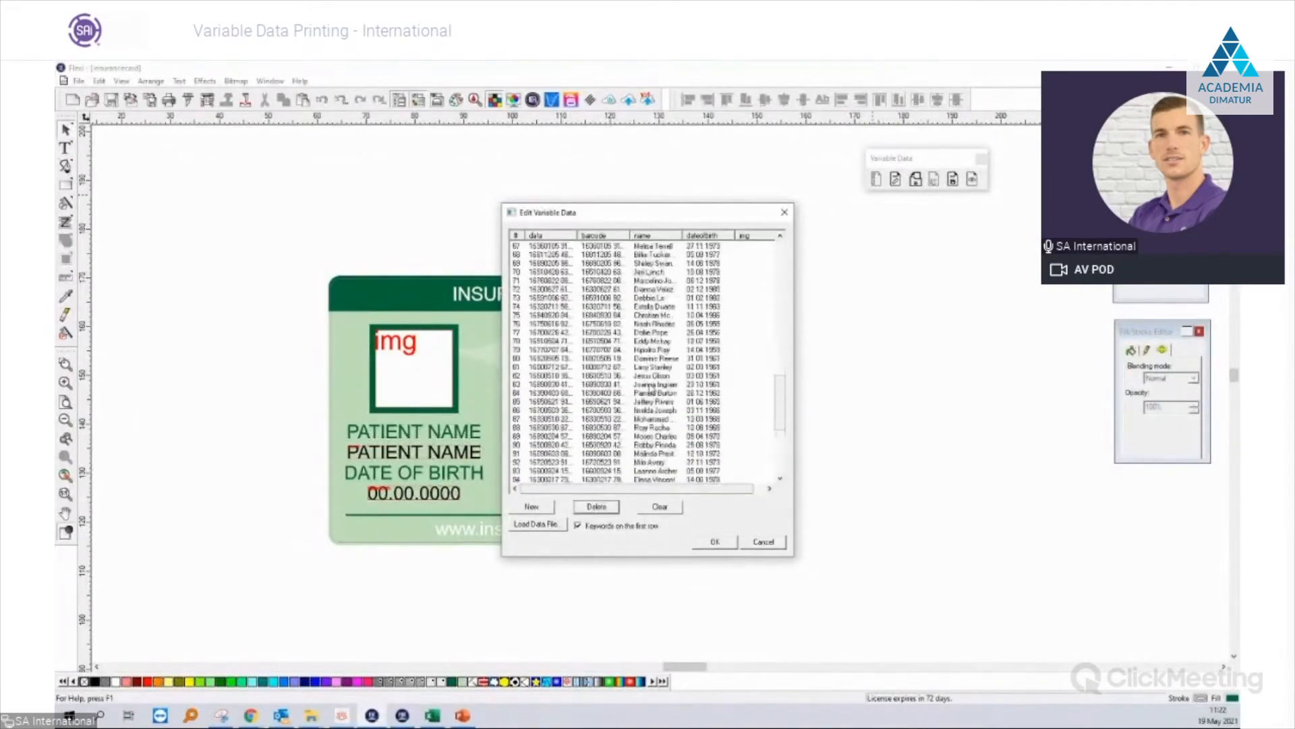
scroll(658, 393, up, 8)
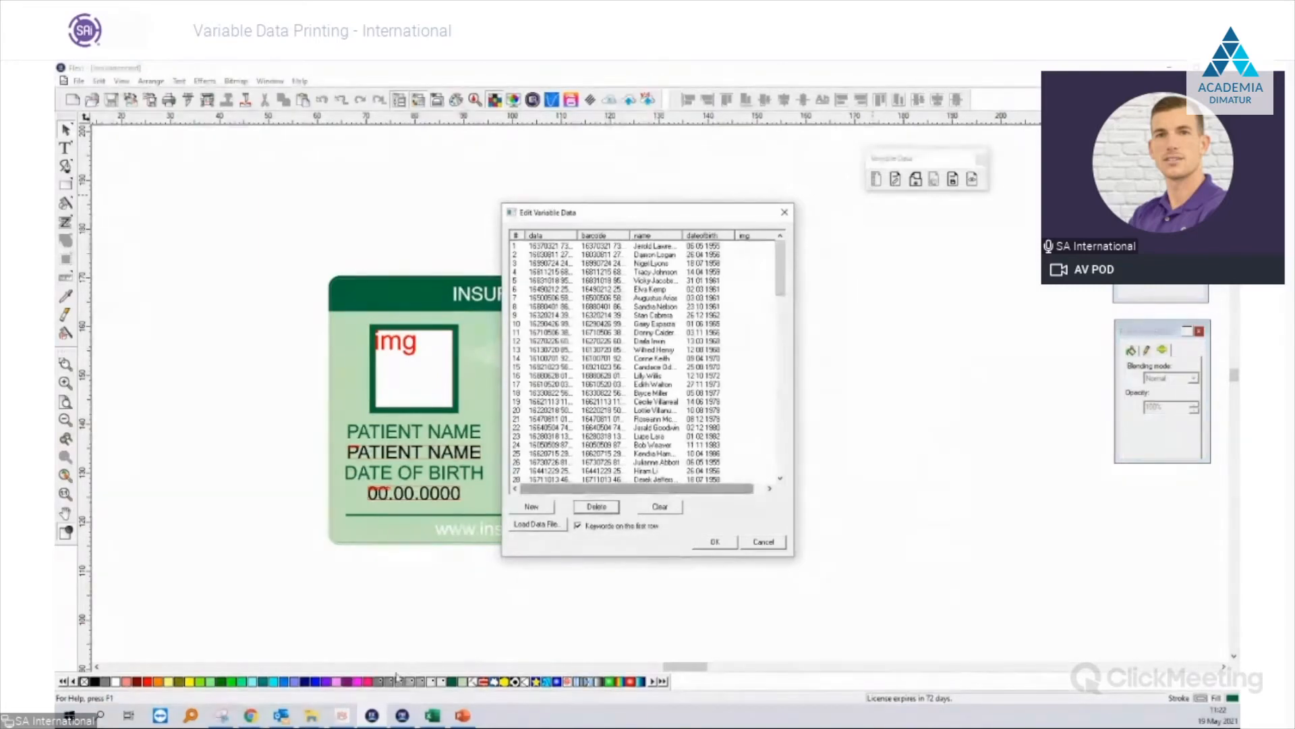
Add all portrait files from the img folder in File Explorer to the img column of the variable data, starting at record 1.
mouse_move(311, 714)
click(277, 687)
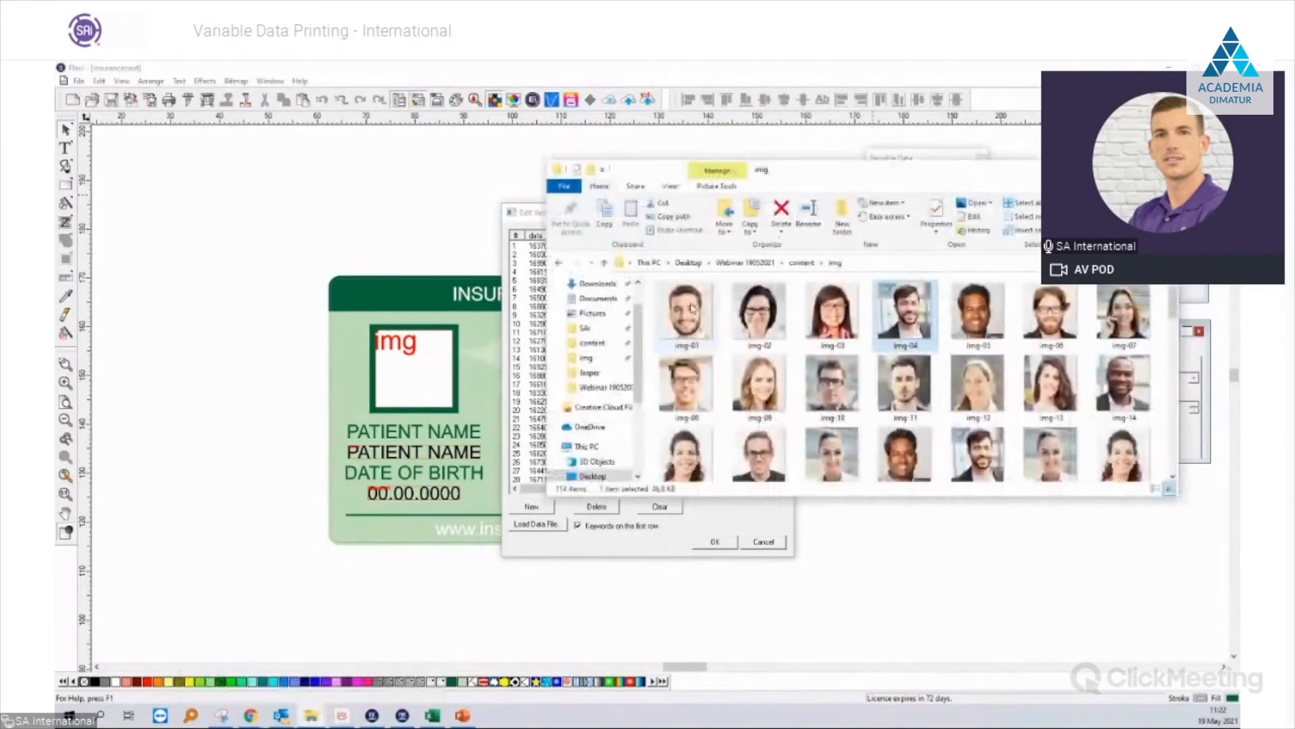
scroll(1123, 378, down, 2)
scroll(1123, 378, down, 12)
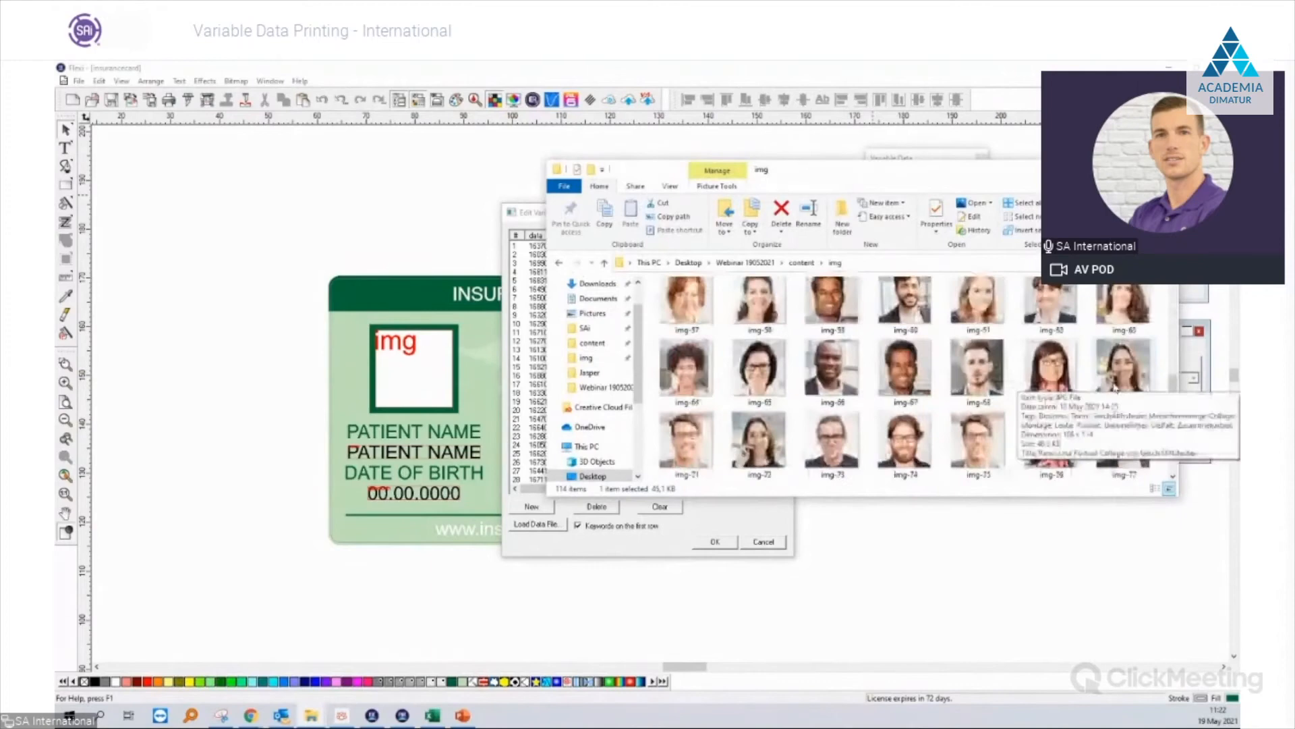
key(ctrl+a)
drag(936, 177, 988, 395)
drag(827, 522, 760, 248)
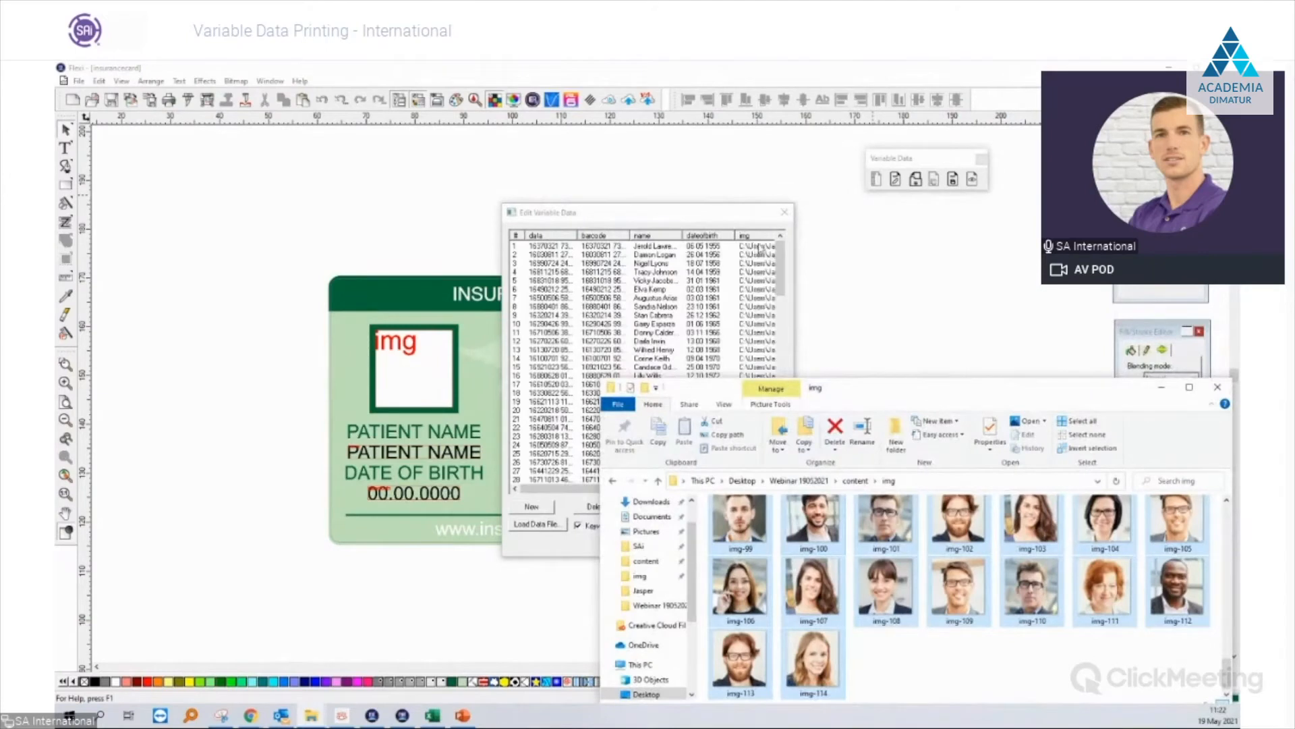
click(1161, 387)
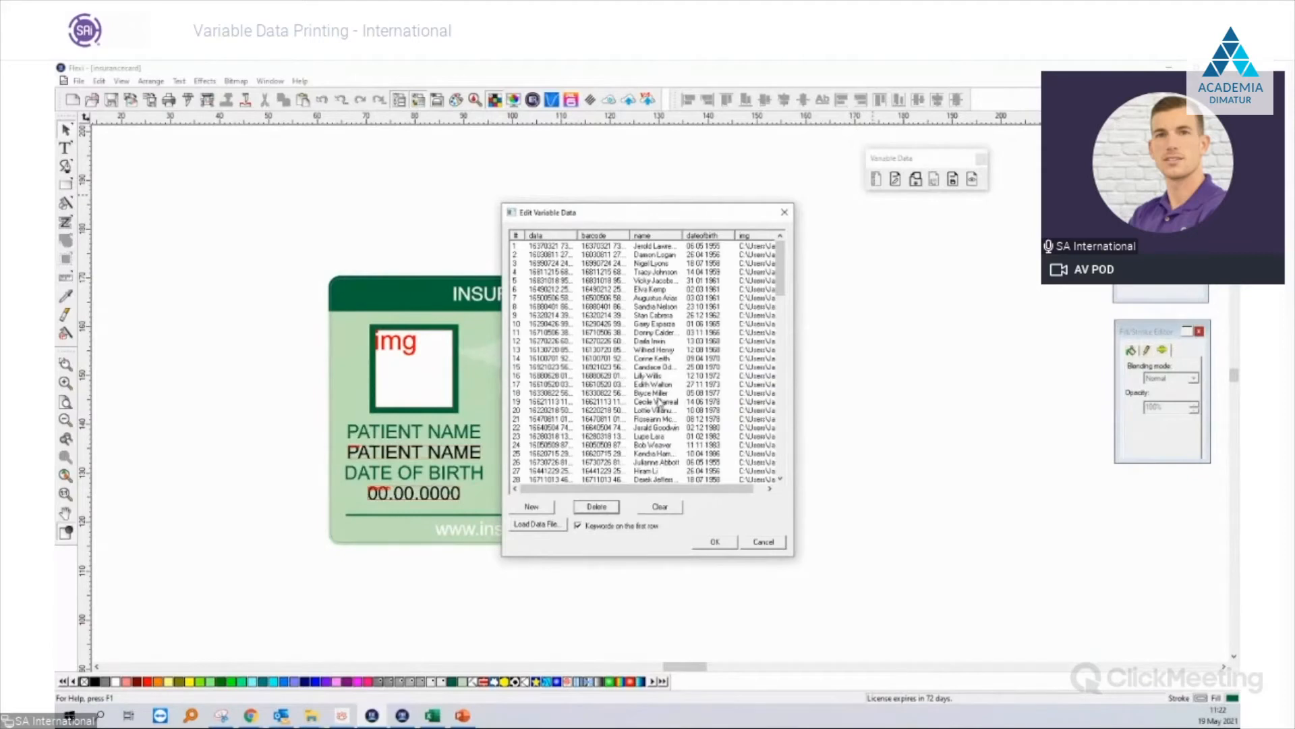
Widen the variable data window and the img column to check the file paths, and accept the data.
drag(653, 490, 719, 492)
drag(794, 299, 890, 296)
drag(803, 234, 824, 235)
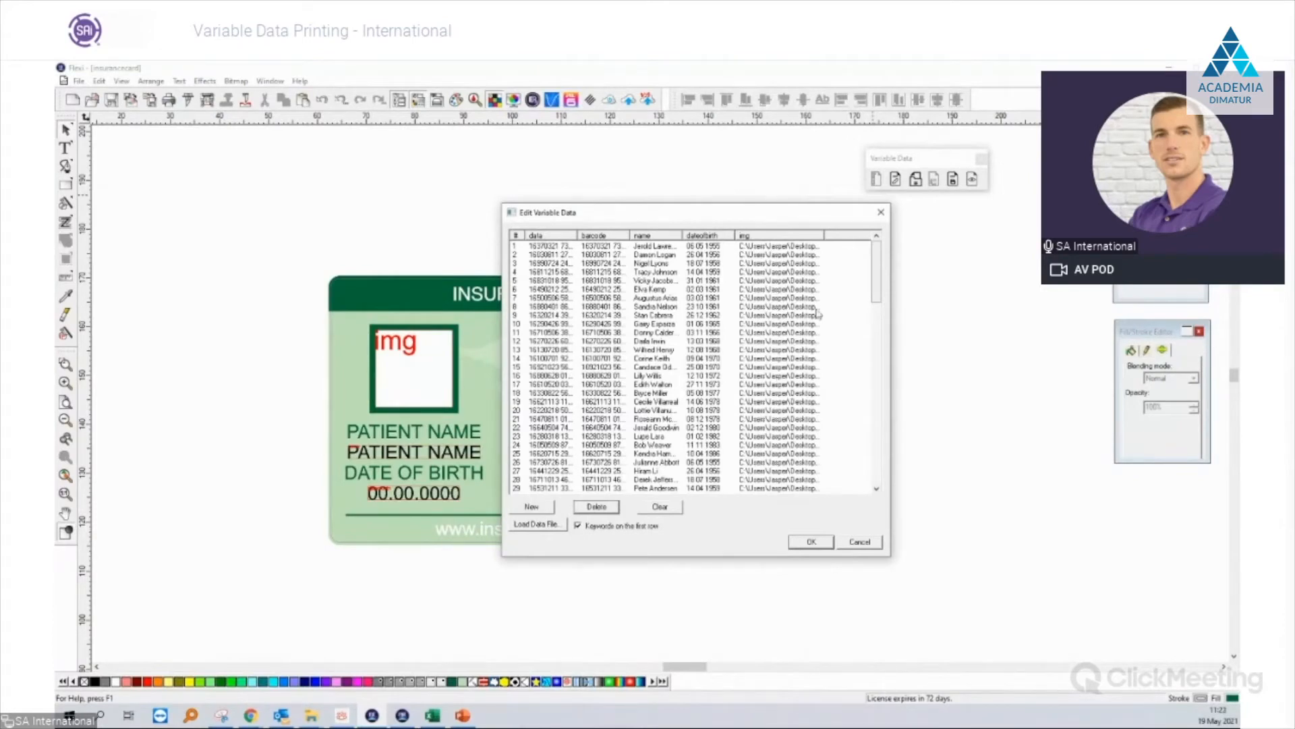
click(812, 543)
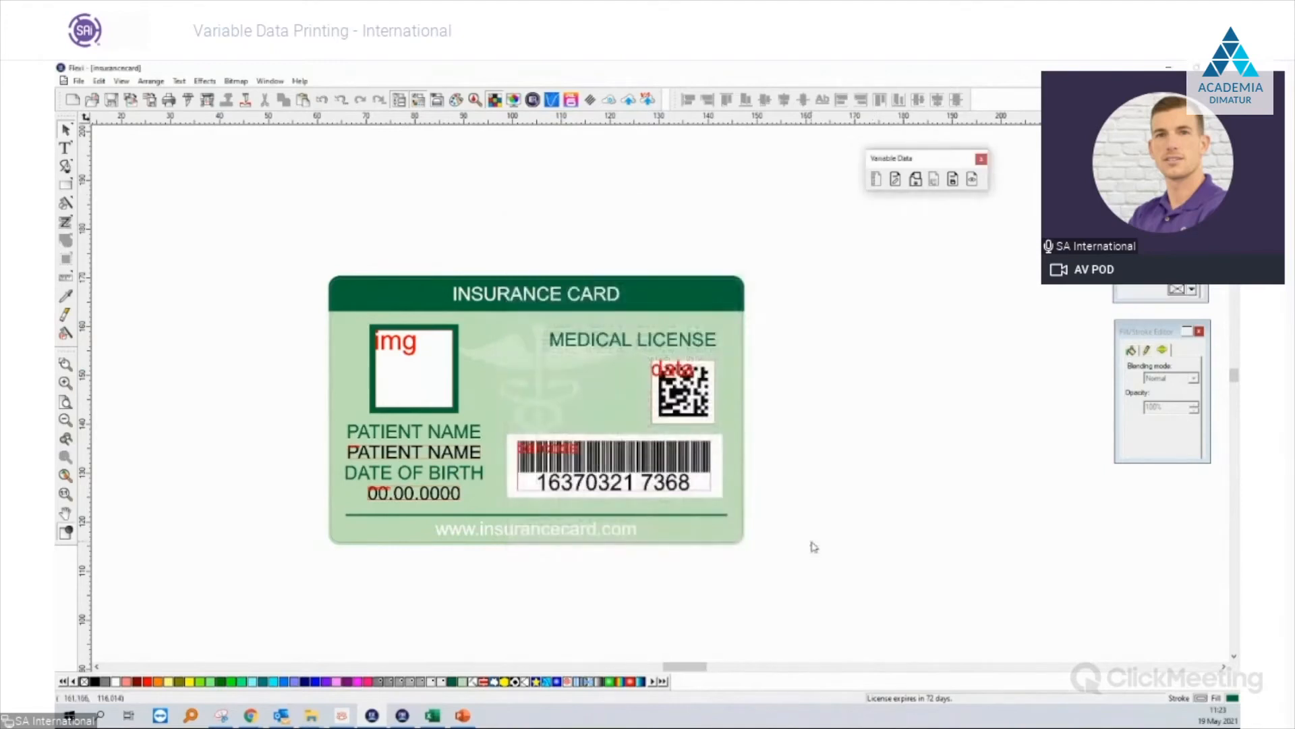
Preview the variable data on the card, stepping through the records from index 1 to 60.
scroll(814, 546, down, 2)
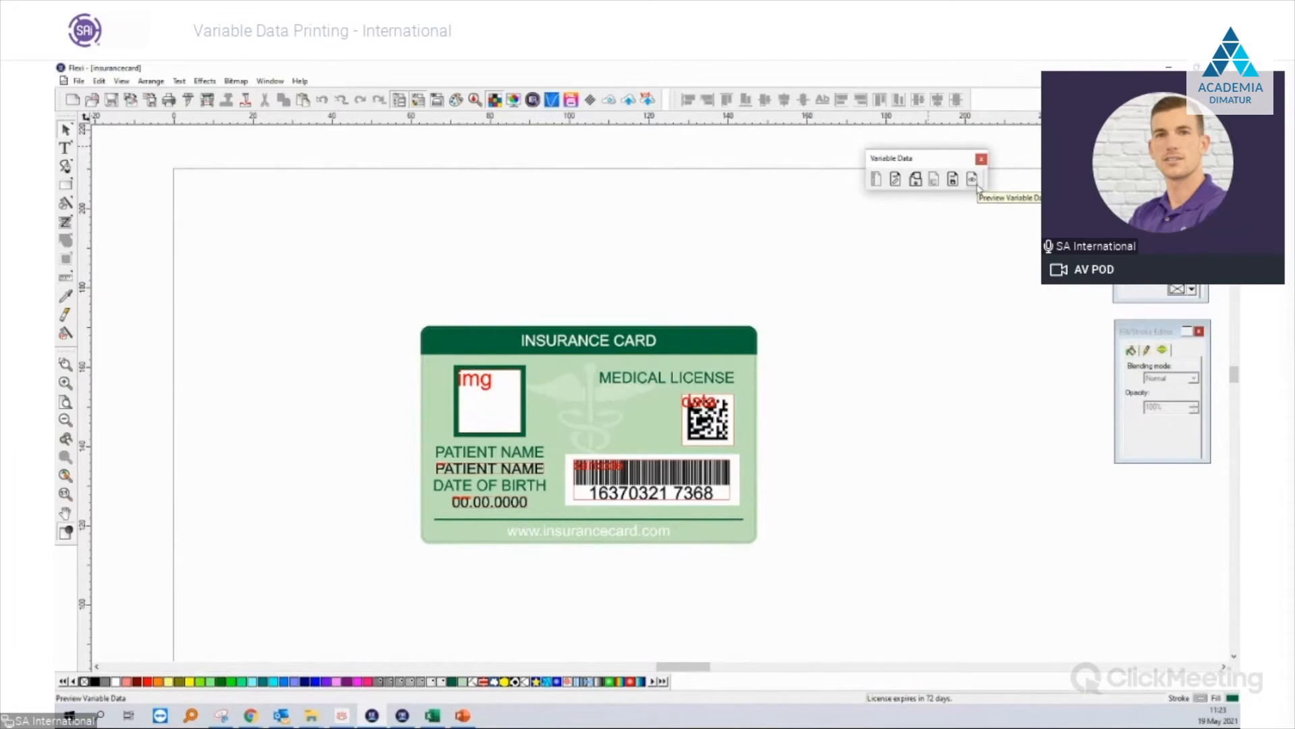
click(977, 188)
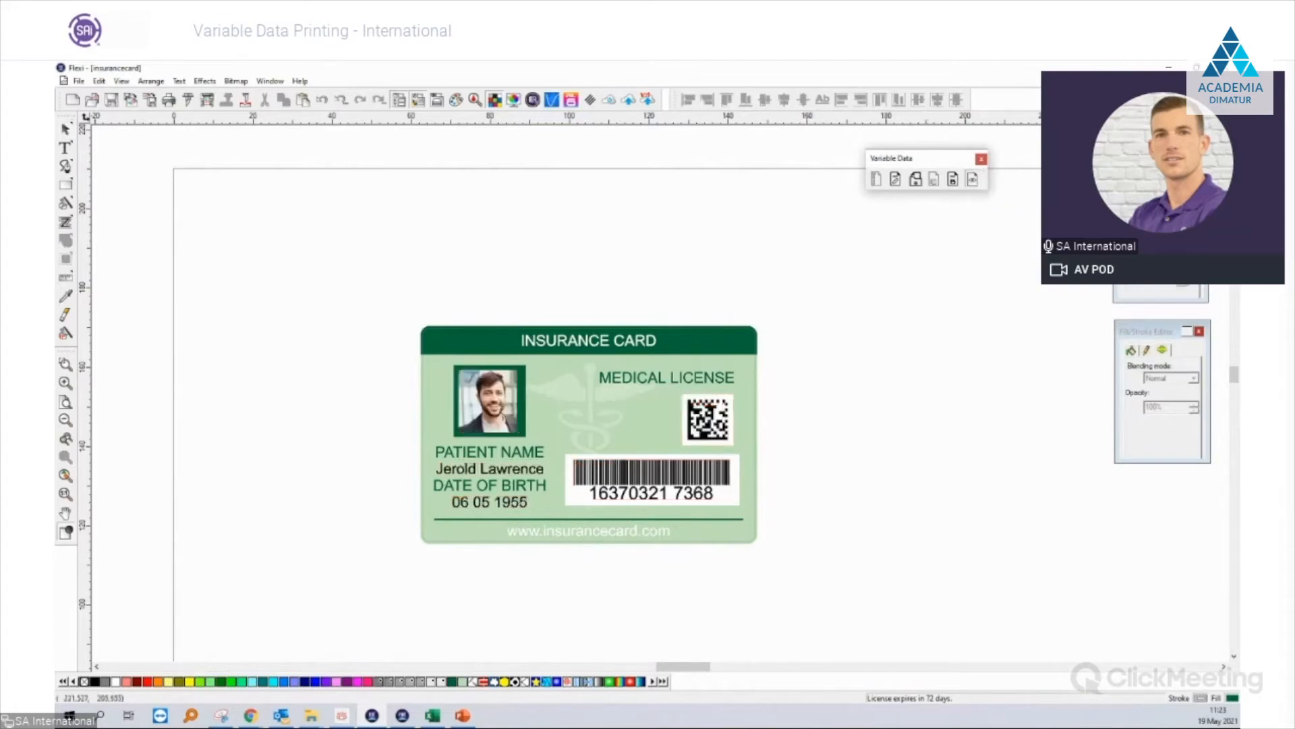
click(911, 330)
click(918, 347)
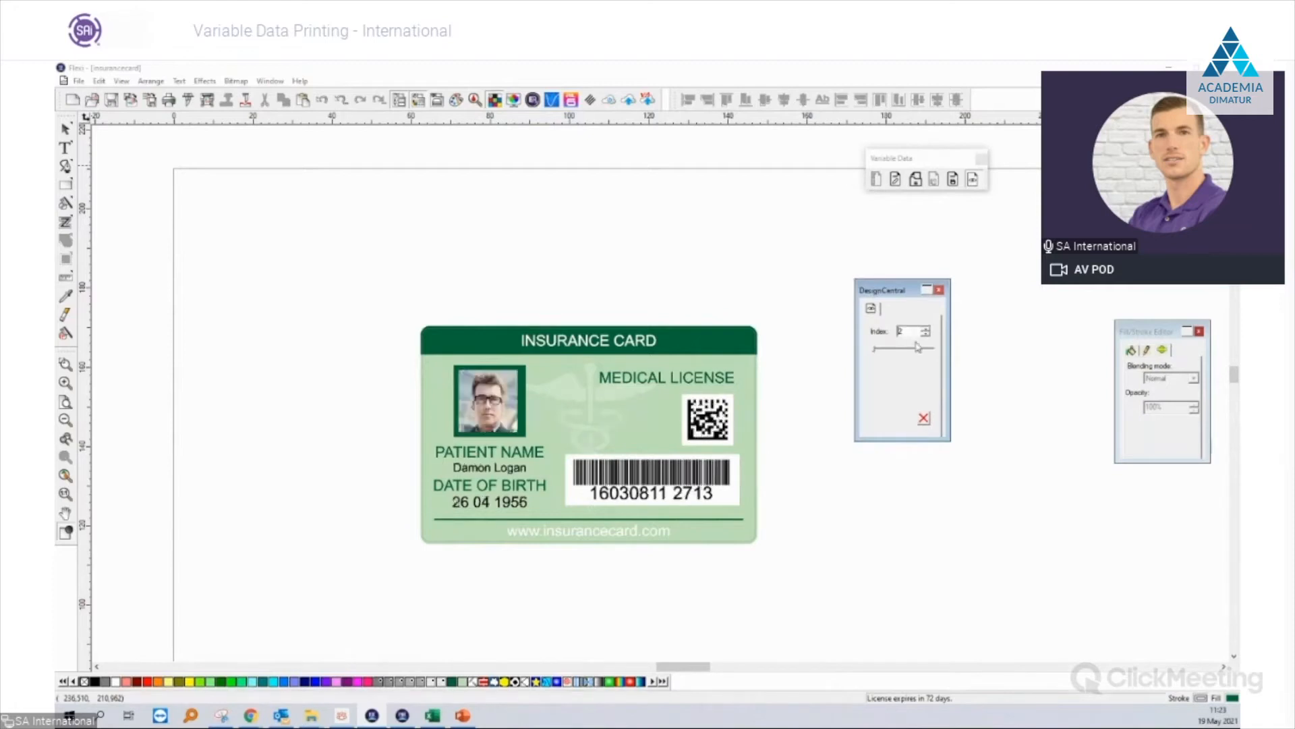
click(916, 345)
click(916, 344)
click(917, 344)
click(917, 345)
click(916, 345)
click(916, 345)
click(917, 346)
click(917, 347)
click(917, 347)
click(916, 347)
click(917, 347)
click(917, 347)
click(917, 347)
click(917, 347)
click(917, 347)
click(917, 347)
click(917, 347)
click(917, 347)
click(917, 347)
click(917, 347)
click(917, 347)
click(917, 347)
click(917, 347)
click(917, 346)
click(917, 347)
click(917, 347)
click(917, 347)
click(917, 347)
click(917, 346)
click(917, 347)
click(917, 347)
click(917, 347)
click(917, 347)
click(917, 347)
click(917, 347)
click(917, 347)
click(917, 347)
click(917, 347)
click(917, 347)
click(917, 347)
click(917, 347)
click(917, 347)
click(917, 347)
click(917, 347)
click(917, 347)
click(917, 347)
click(917, 347)
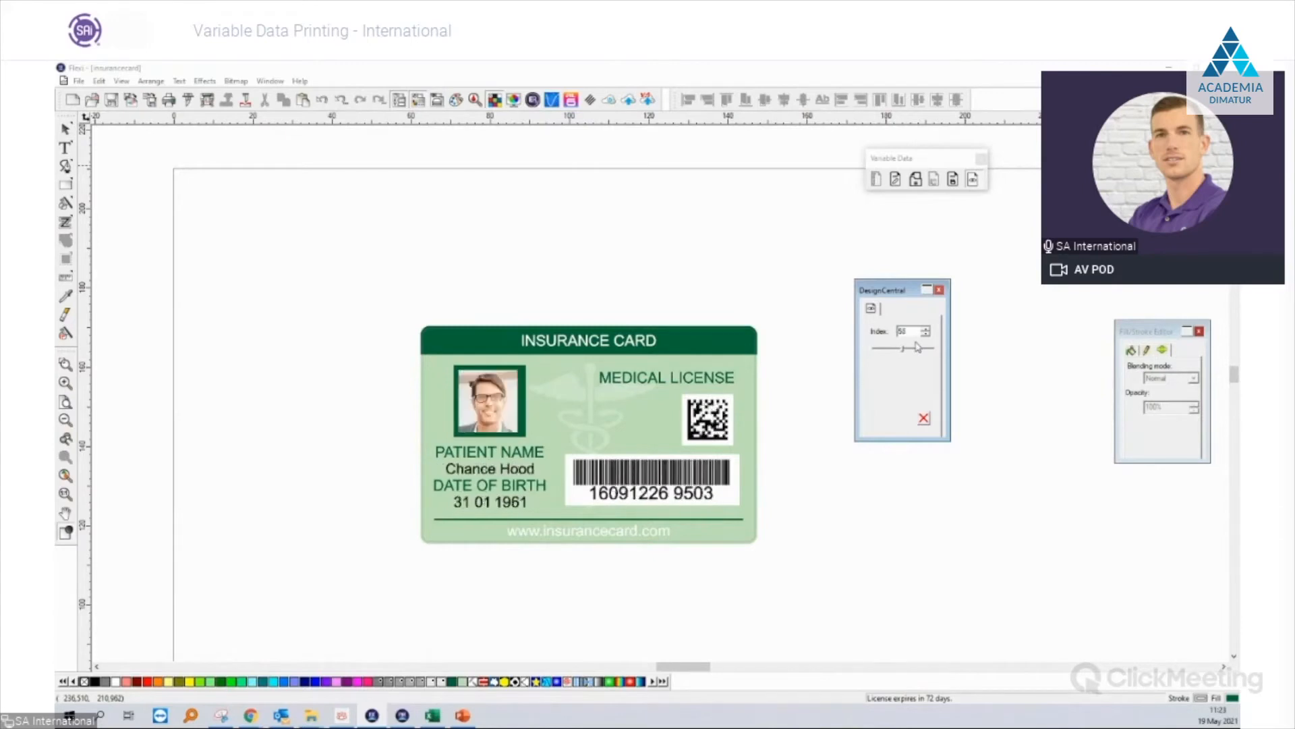
click(917, 347)
click(917, 347)
click(917, 347)
click(917, 346)
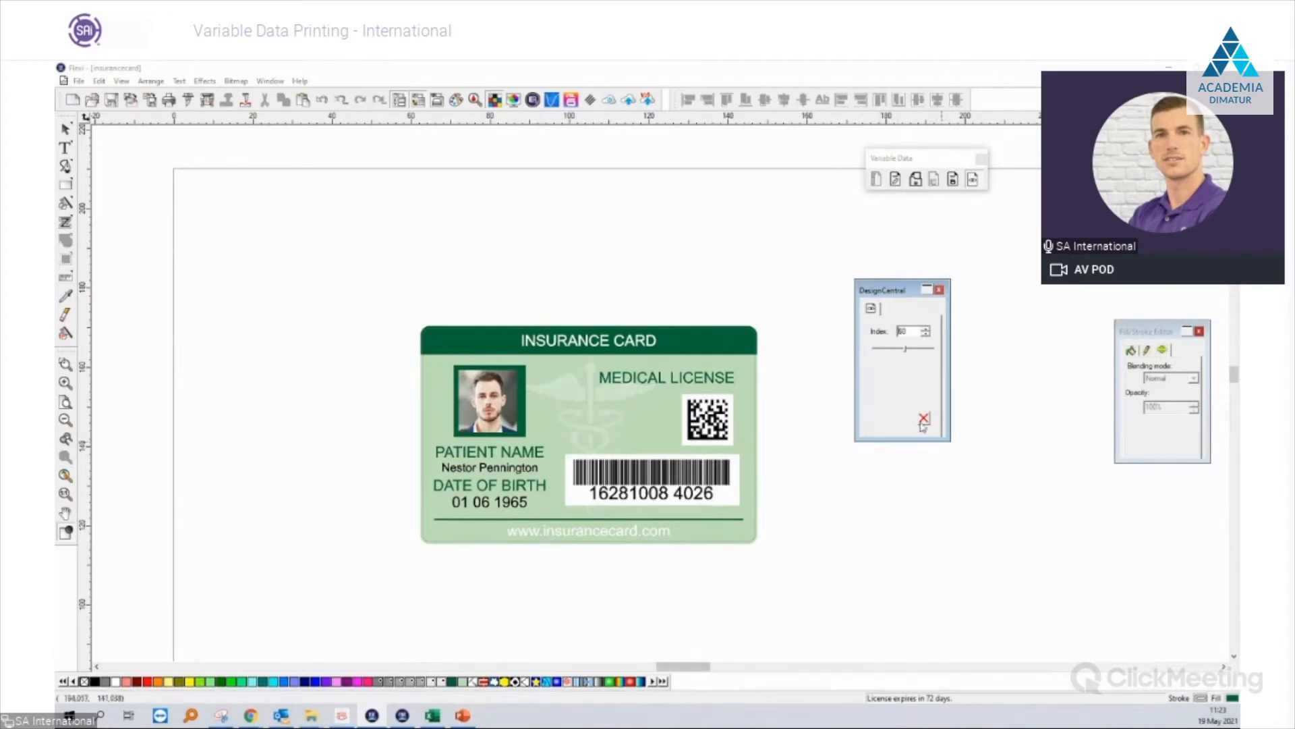
Preview the first record on the card and compare its portrait with the files in the img folder in File Explorer.
click(923, 420)
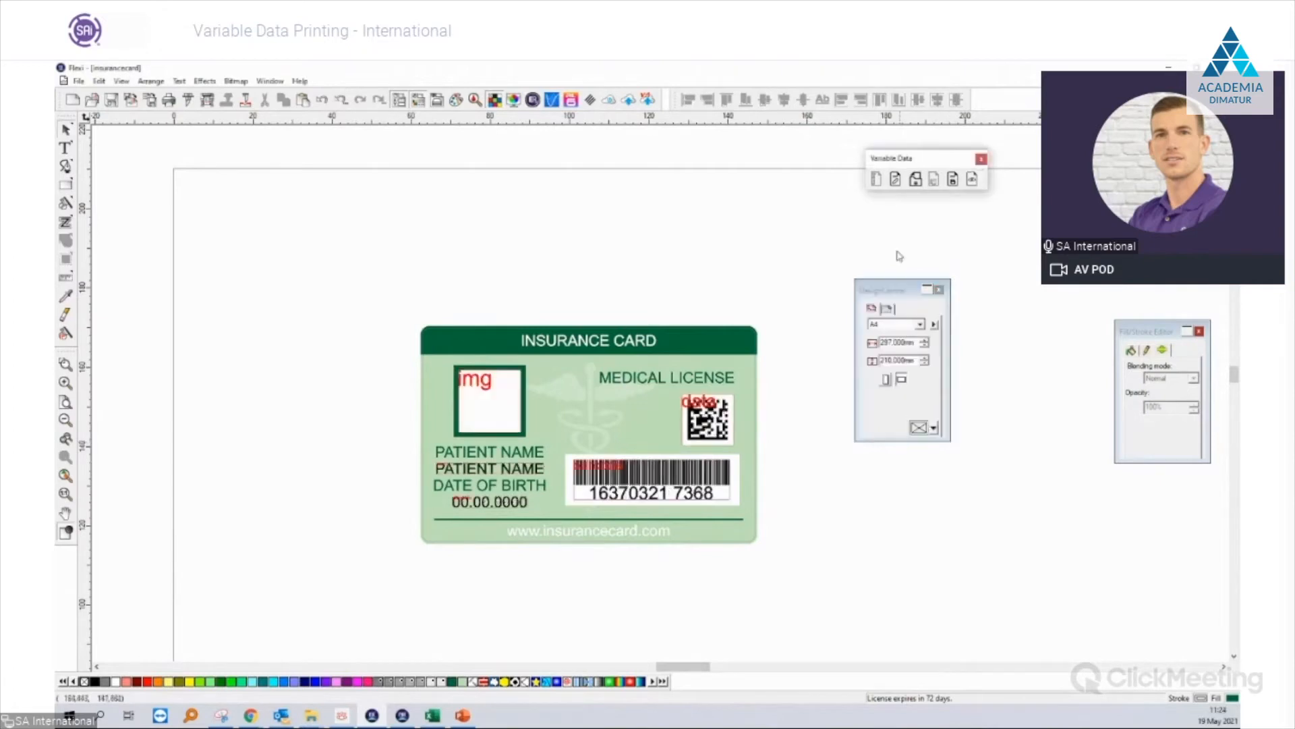
click(972, 181)
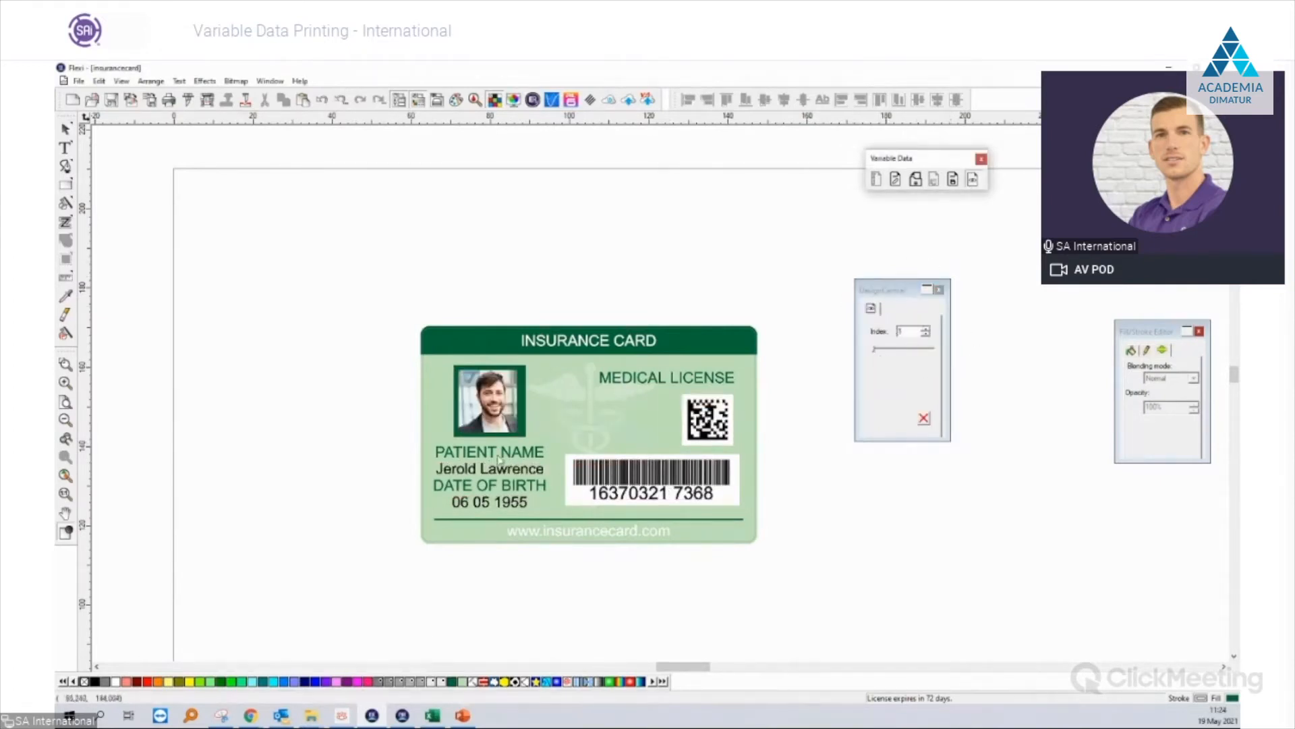
mouse_move(315, 715)
click(301, 687)
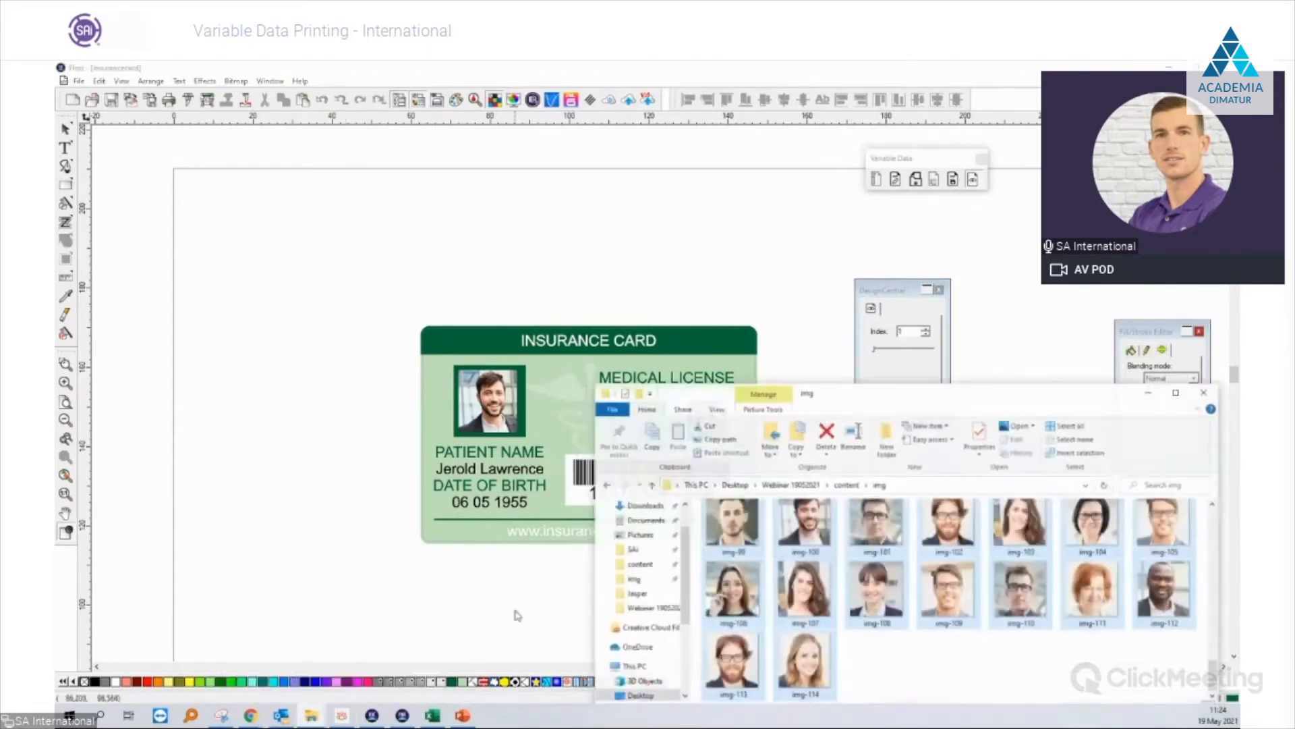
click(820, 531)
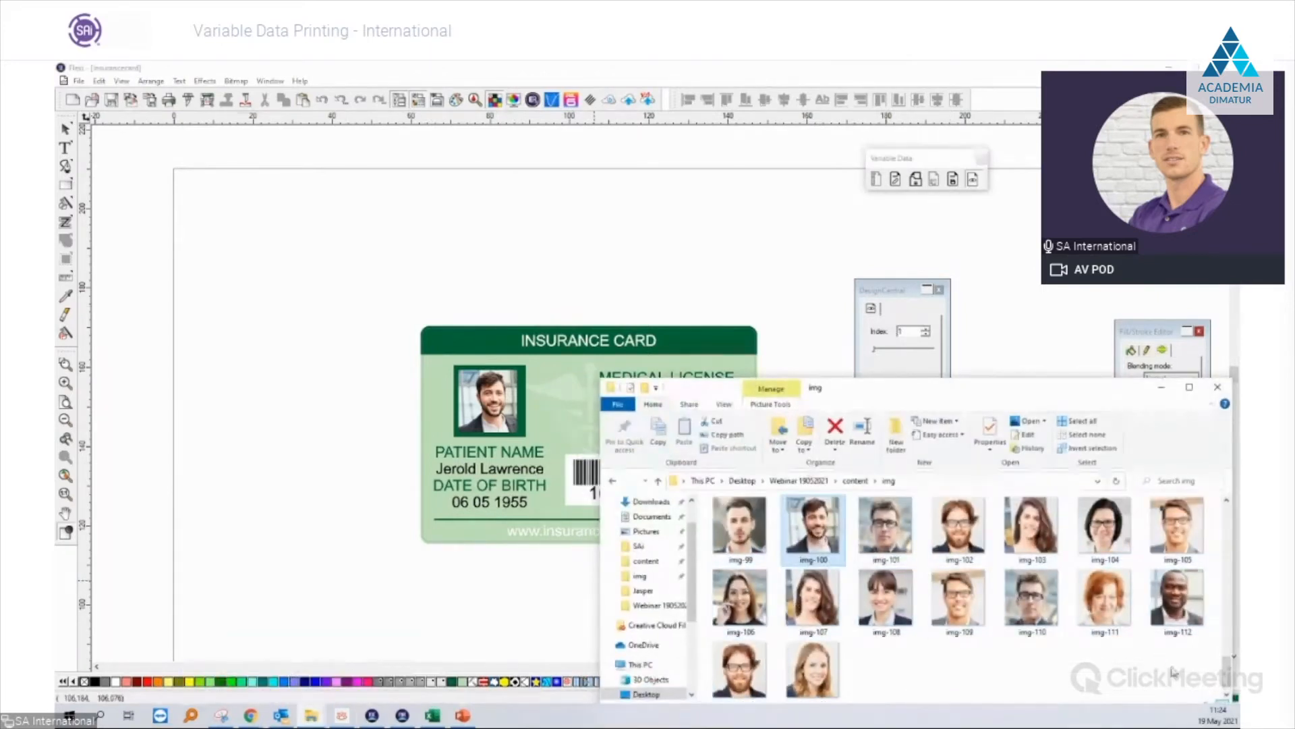
scroll(793, 508, up, 15)
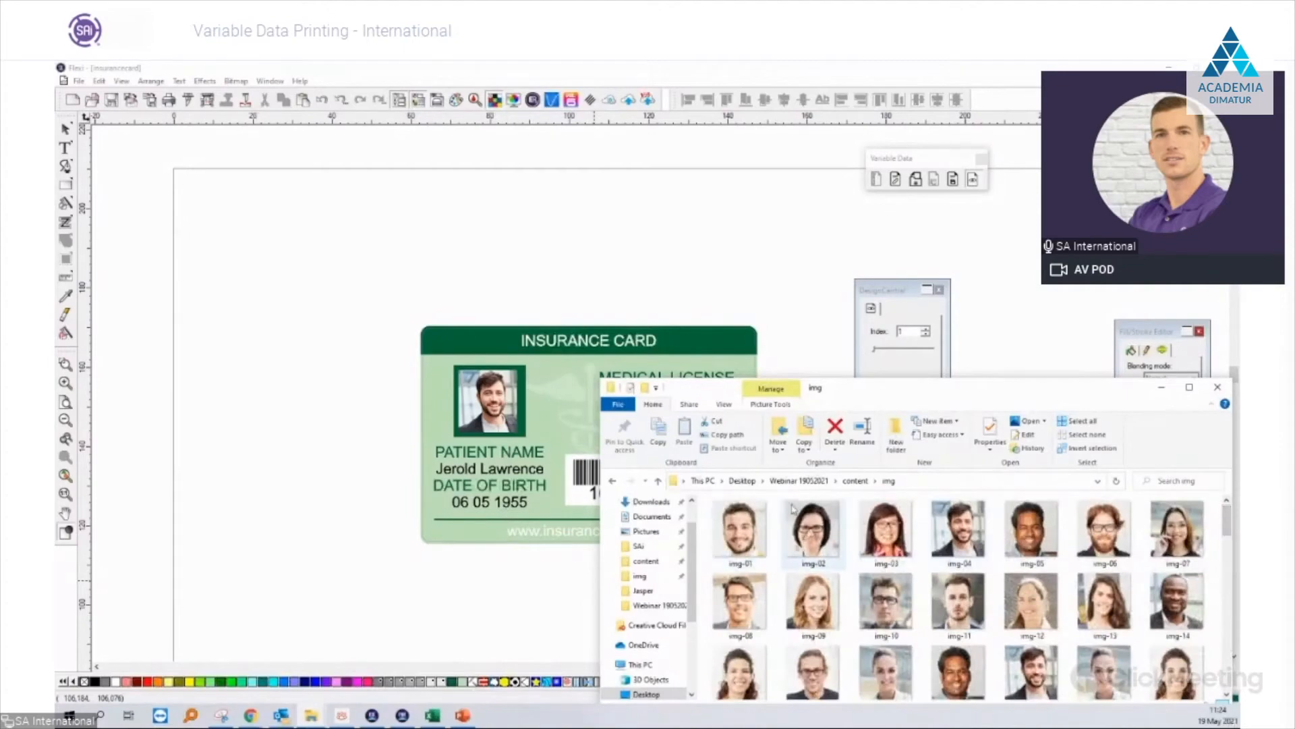
click(739, 533)
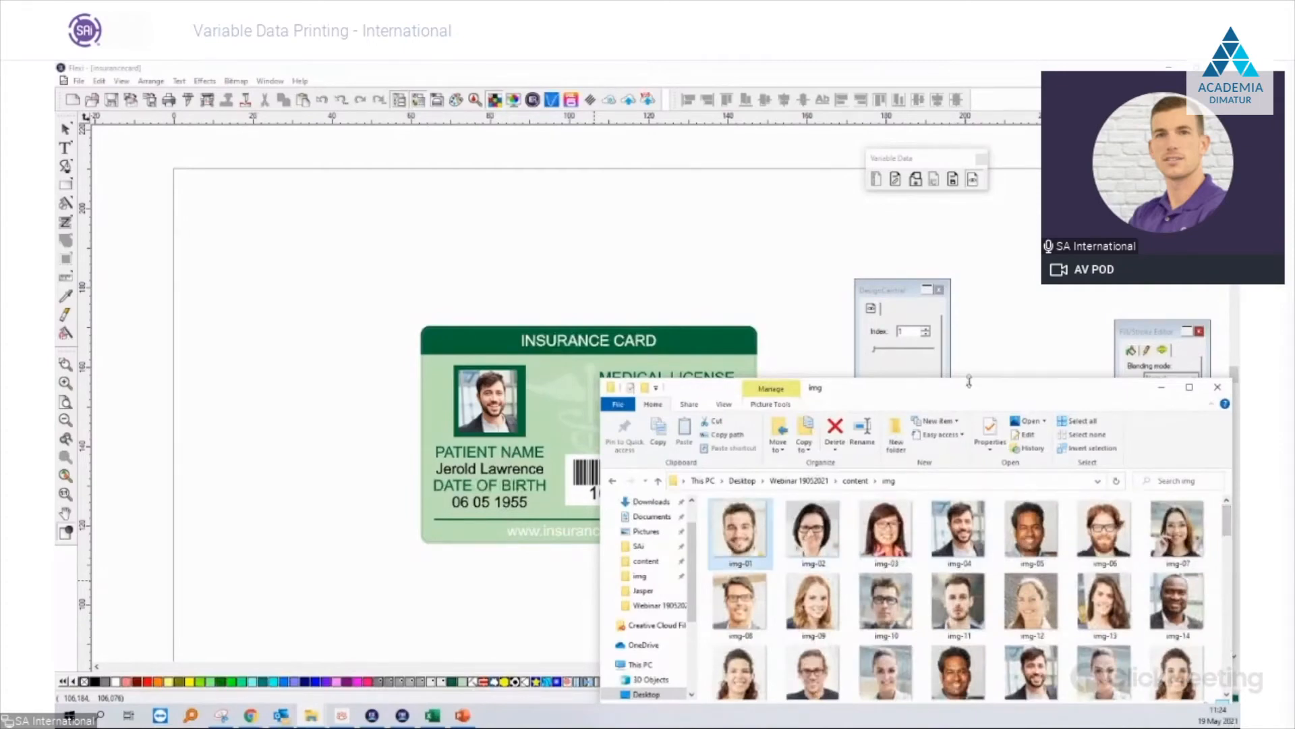
drag(965, 391, 946, 268)
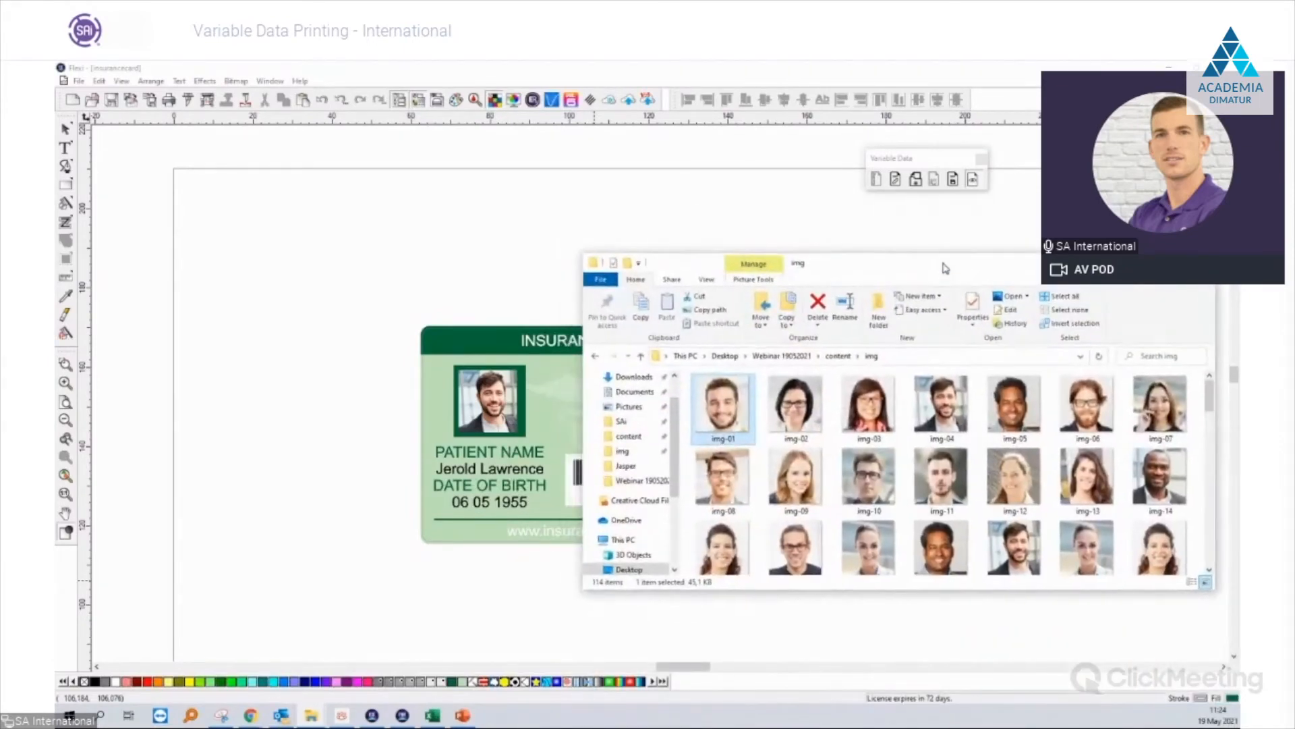
click(956, 424)
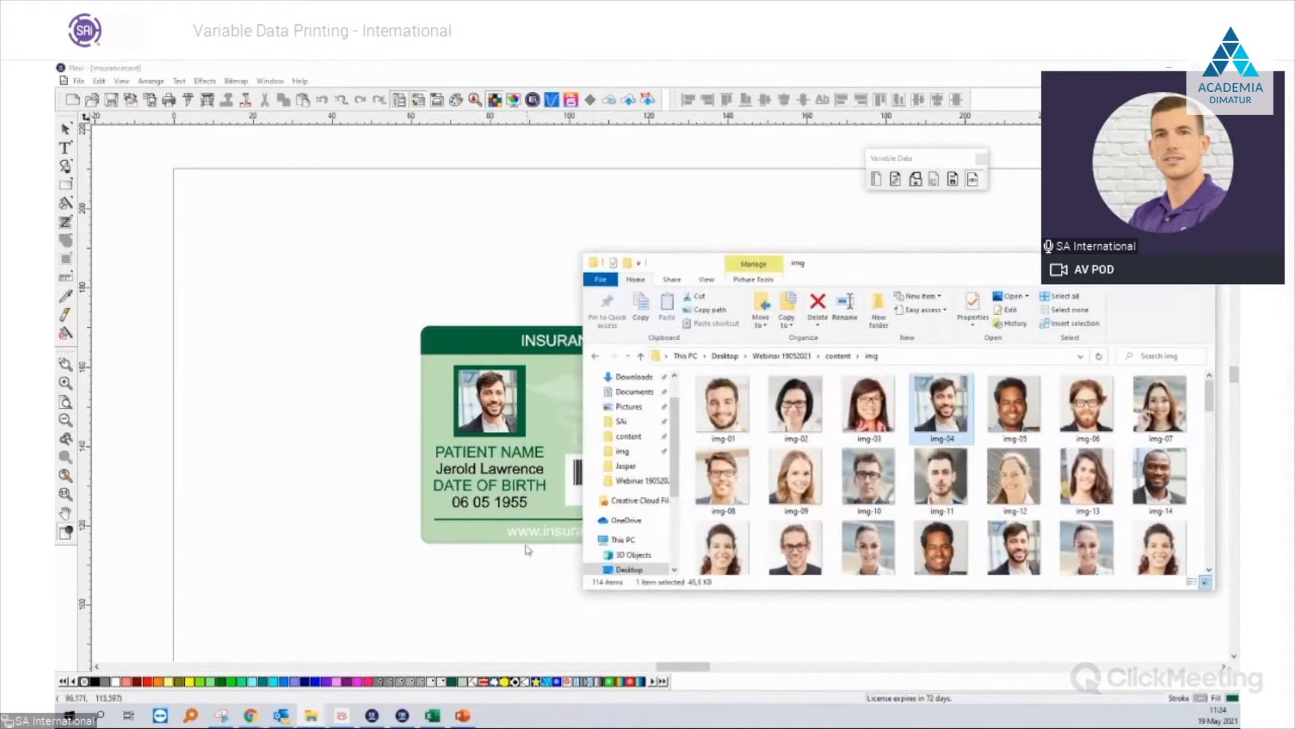
click(518, 576)
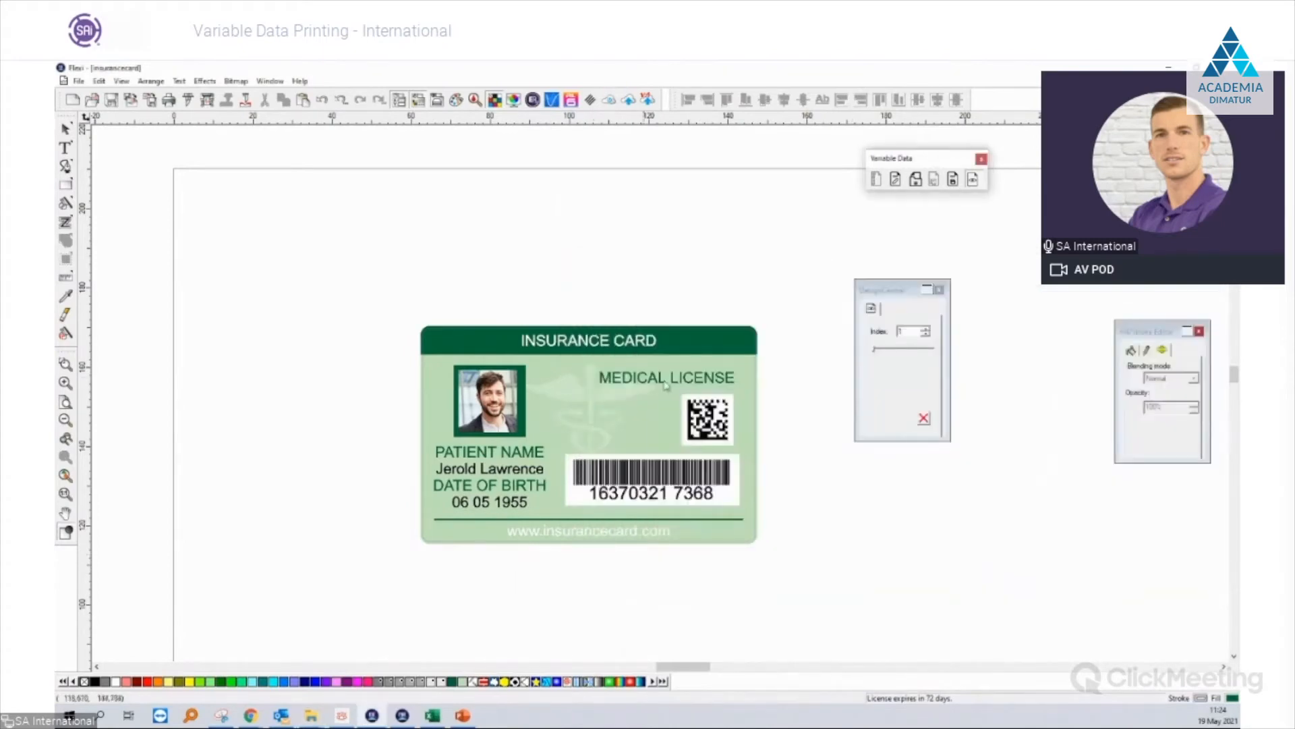
Check the order of the portrait file paths in the img column of the variable data, widening the window and column.
click(897, 182)
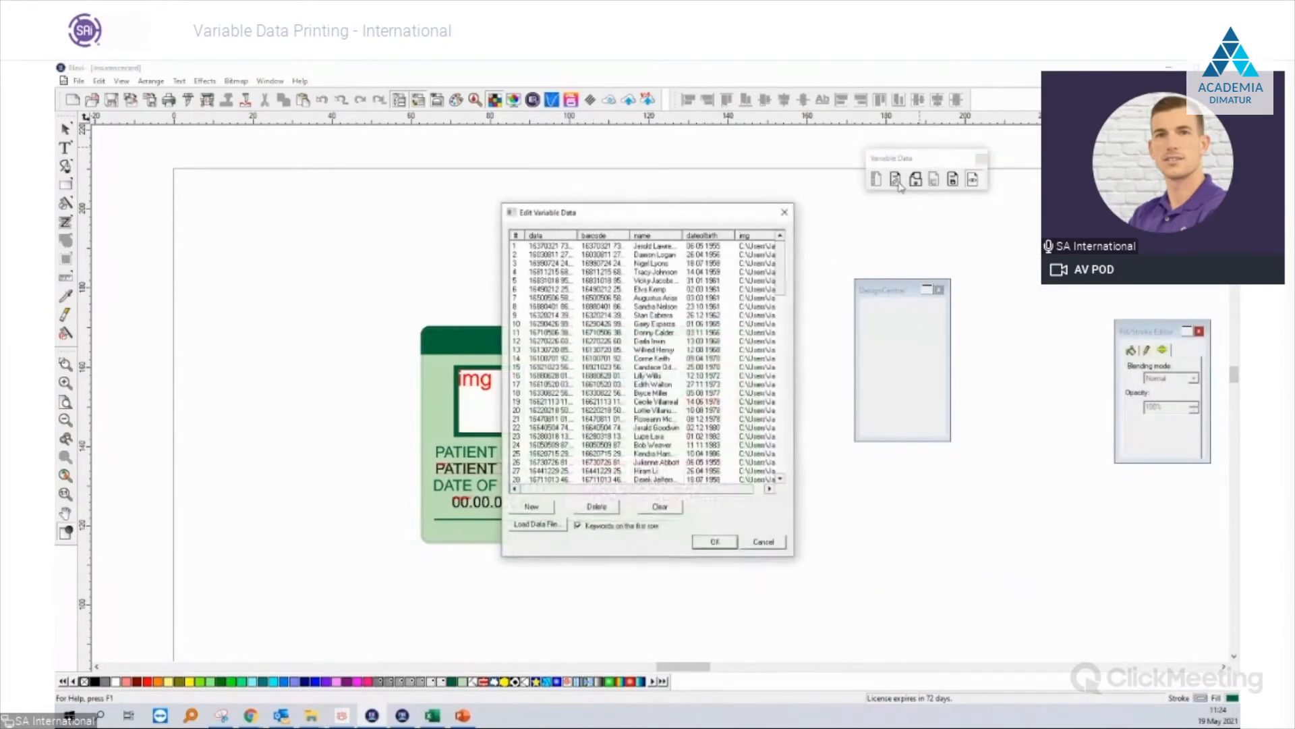
drag(796, 358, 1002, 358)
drag(787, 235, 947, 237)
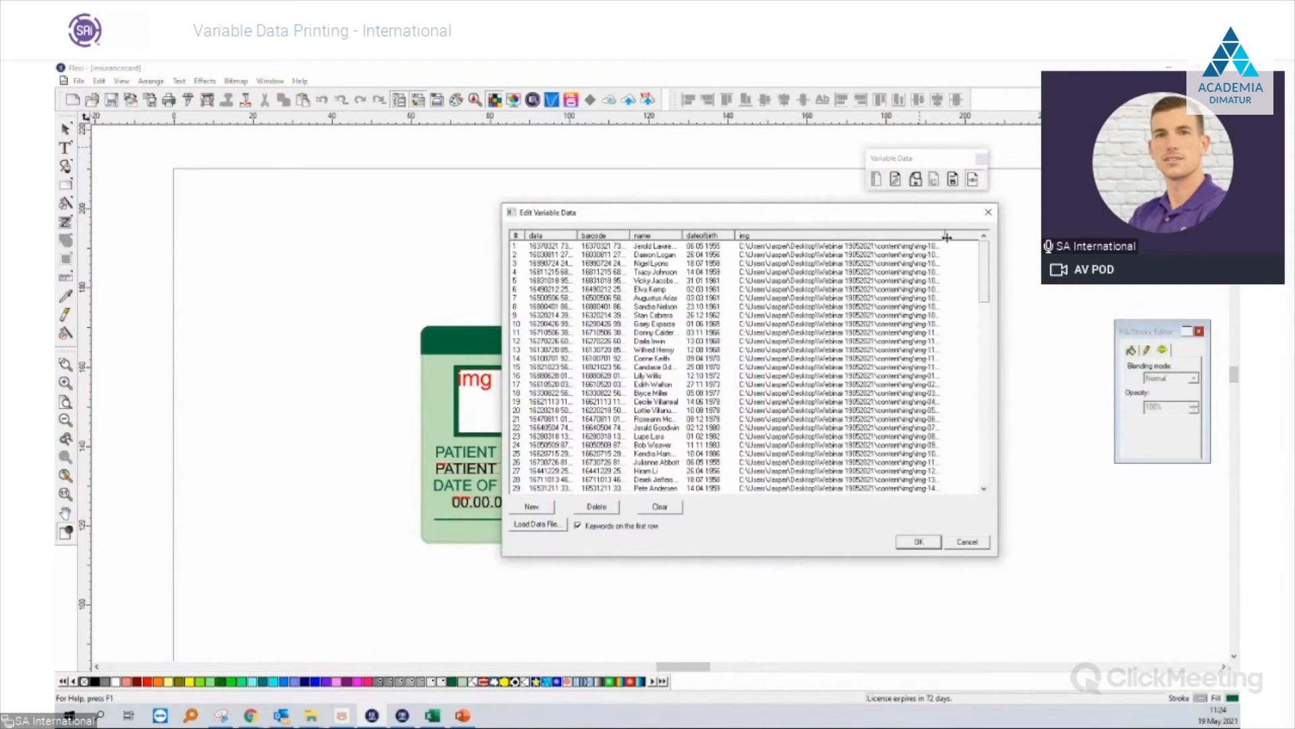
drag(947, 238, 969, 236)
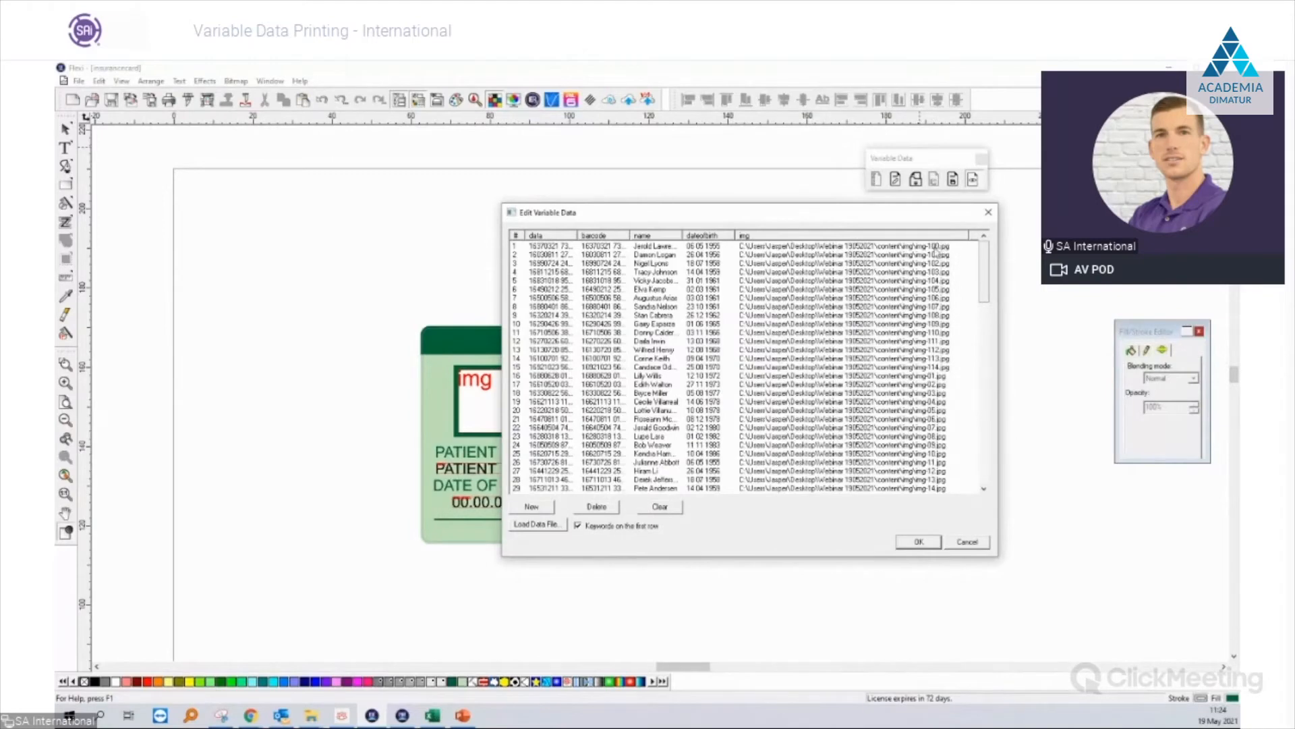
scroll(943, 401, down, 6)
scroll(943, 401, down, 8)
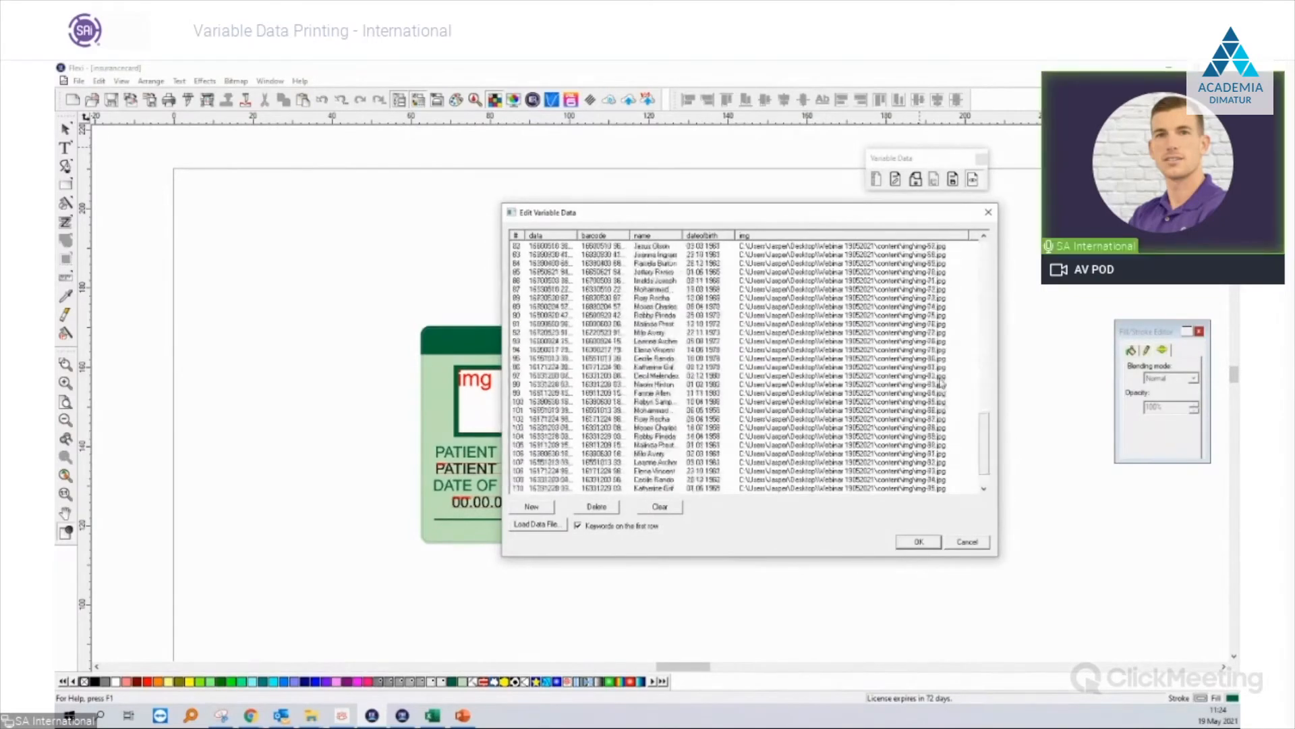
scroll(951, 383, up, 13)
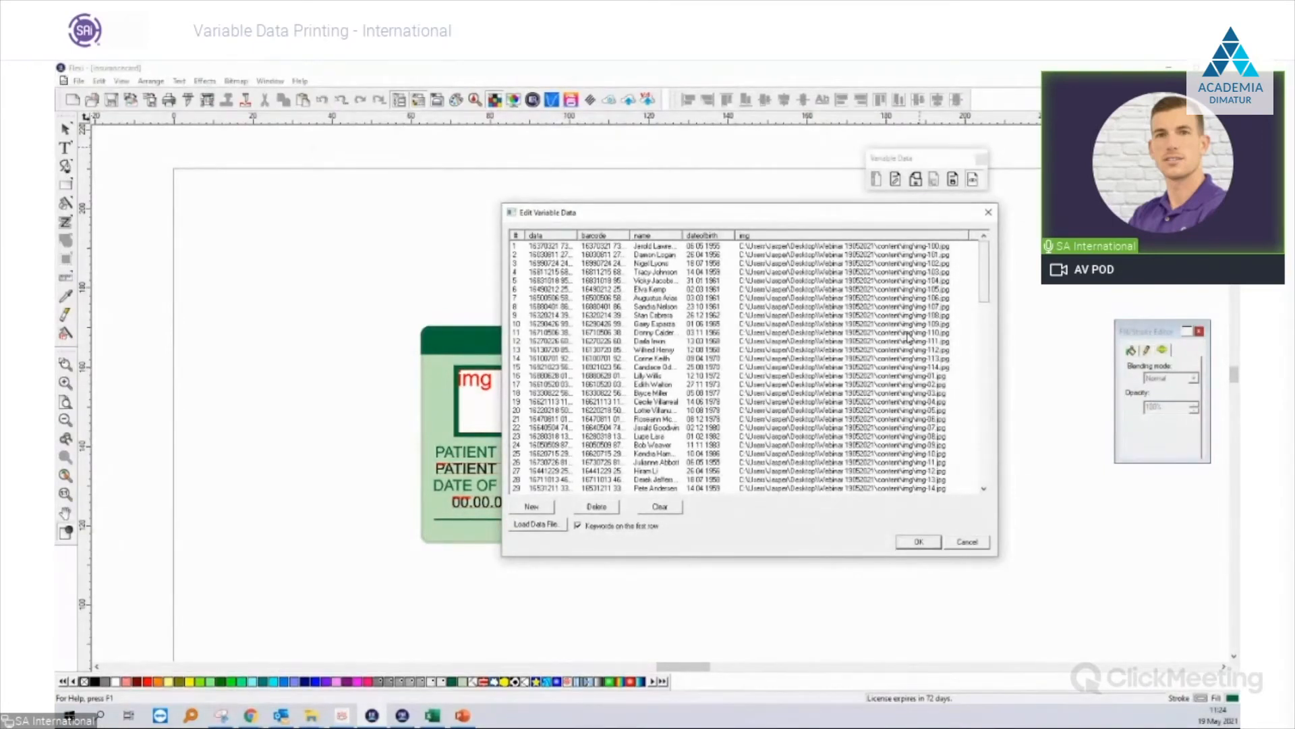
click(989, 212)
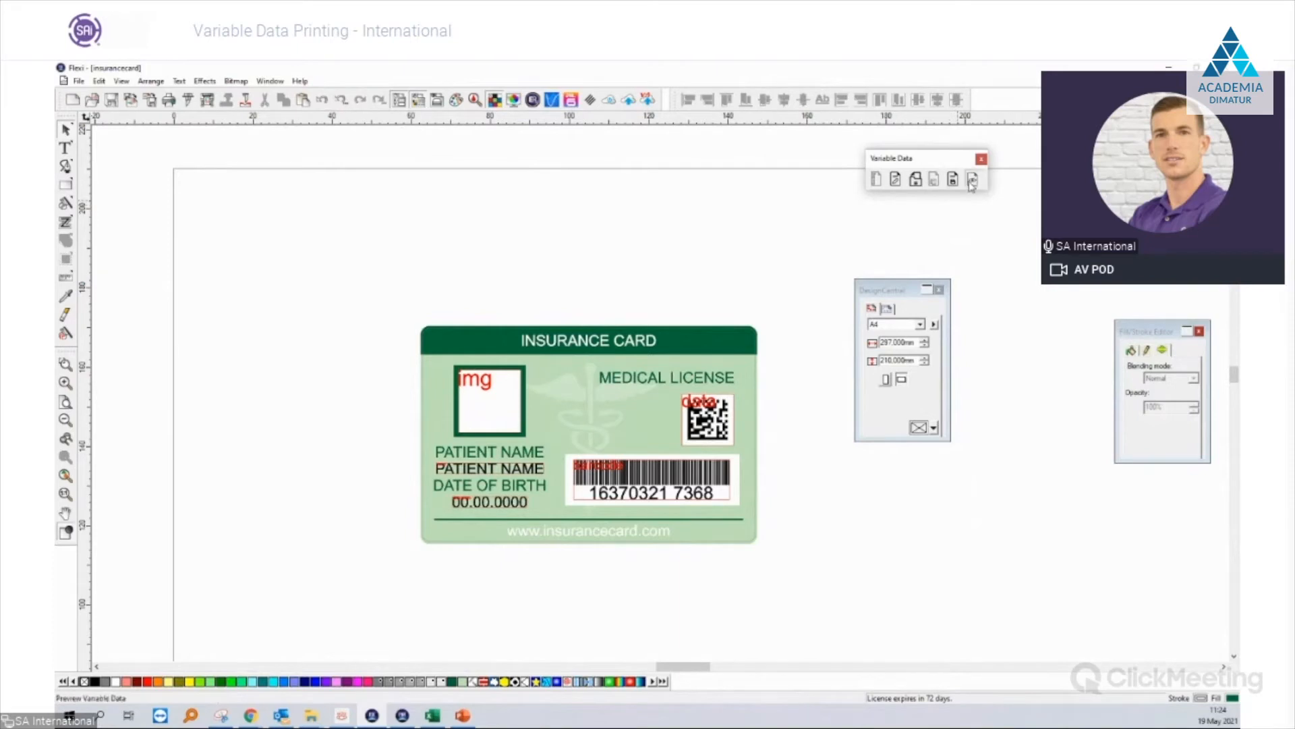
Preview the variable data on the card from index 1 to 24, and leave the preview.
click(972, 179)
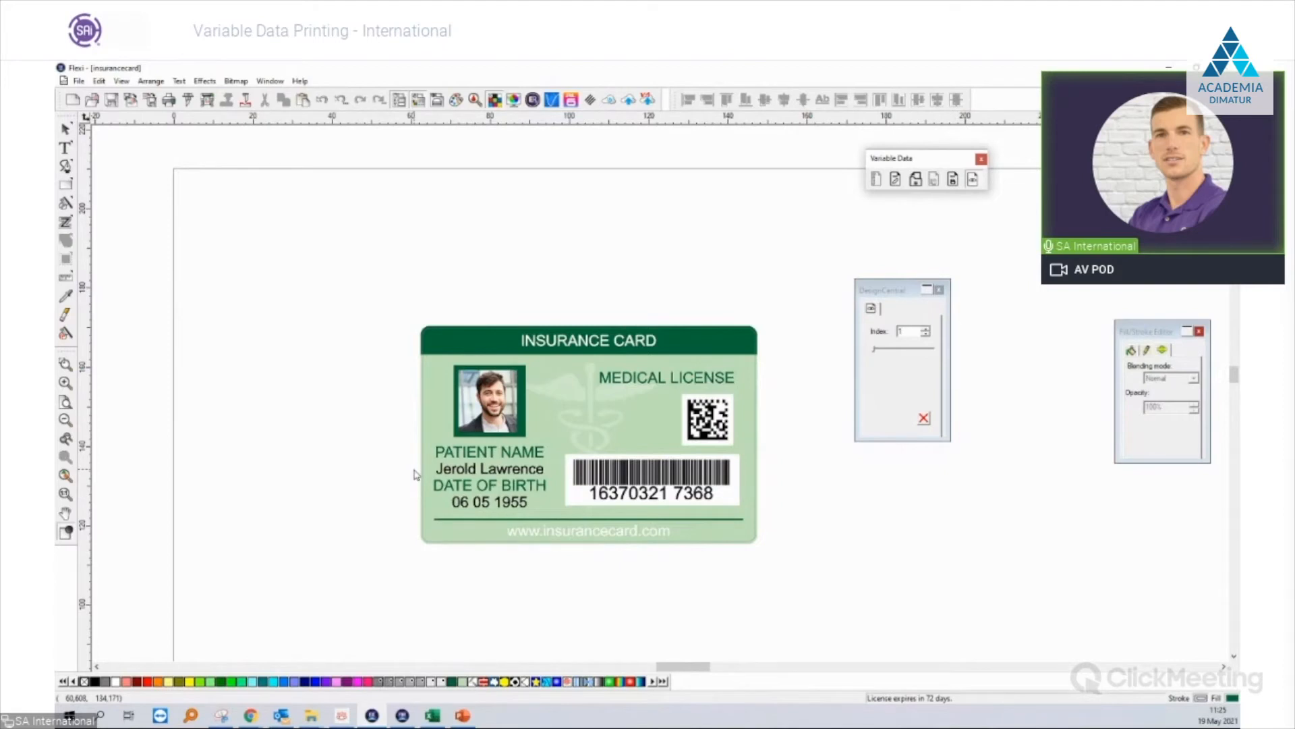
click(926, 329)
click(925, 329)
click(926, 330)
click(926, 331)
click(926, 331)
click(926, 331)
click(927, 331)
click(927, 331)
click(926, 331)
click(927, 330)
click(926, 331)
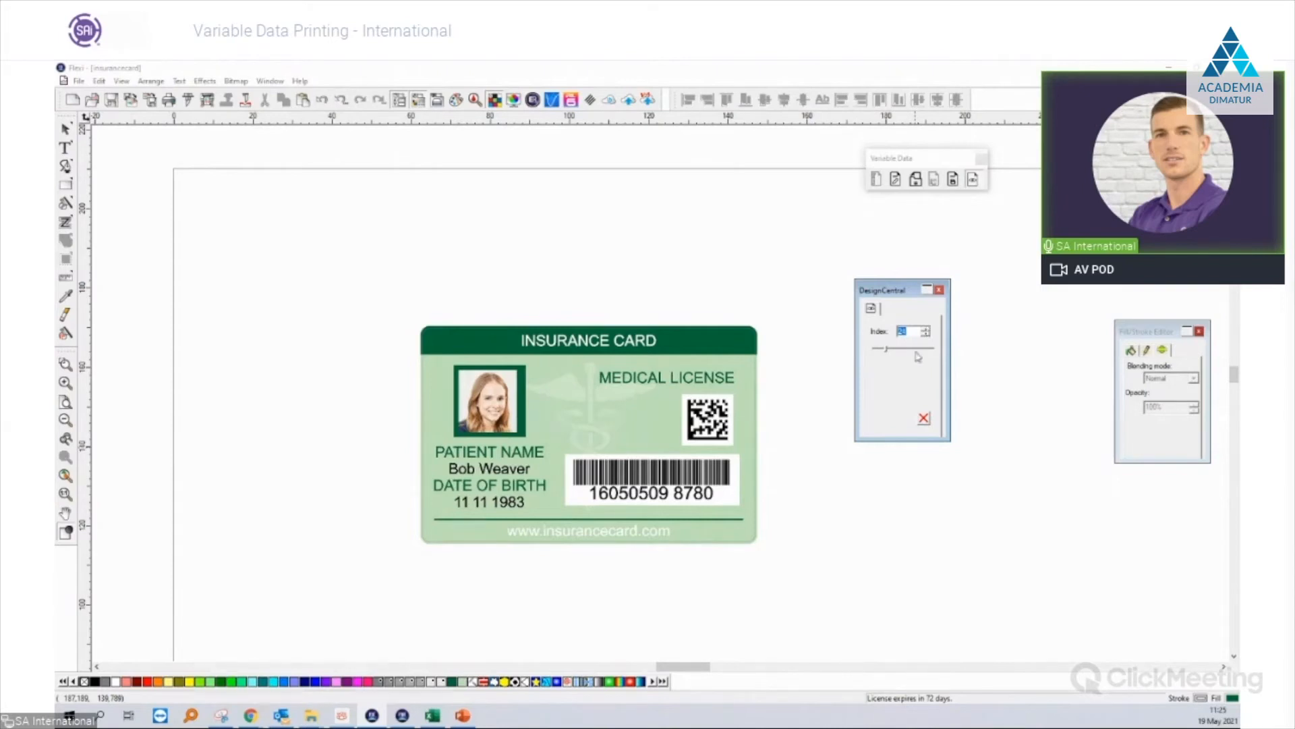
click(924, 419)
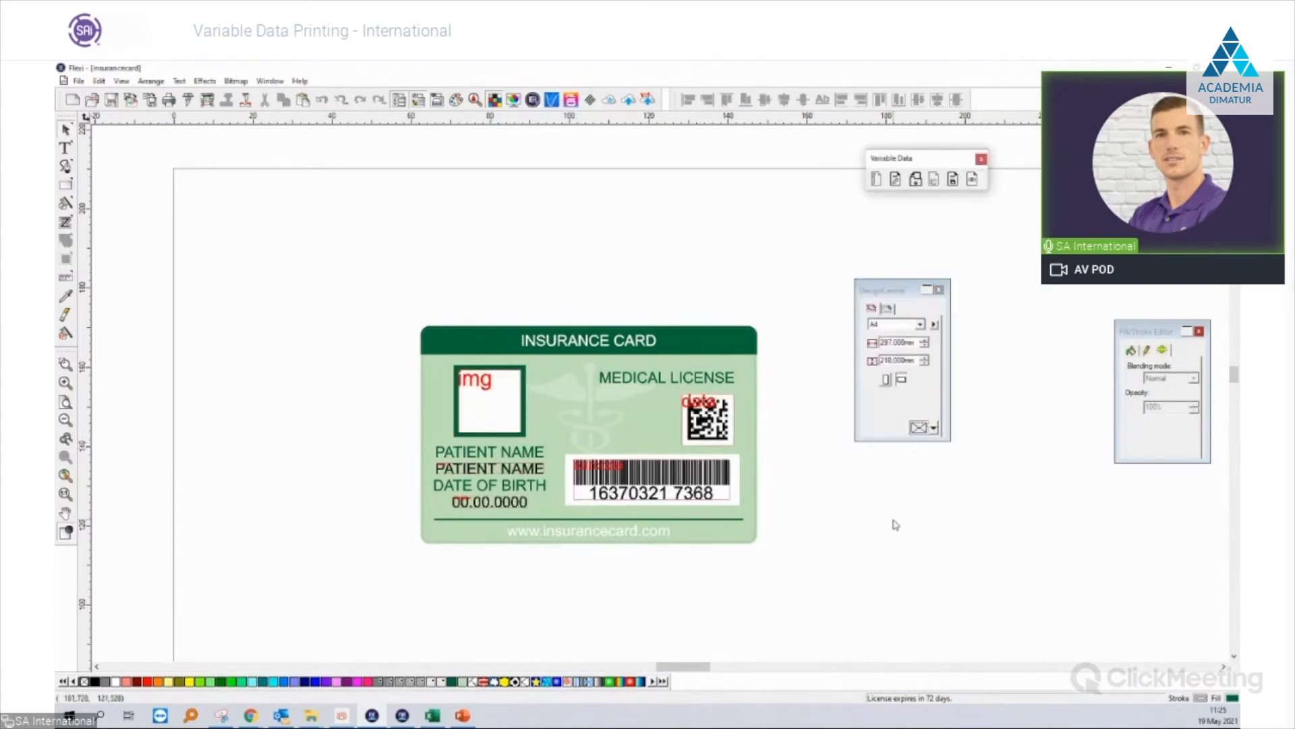
Open RIP and Print for the insurance cards and review the variable data applied to the job.
scroll(420, 438, down, 4)
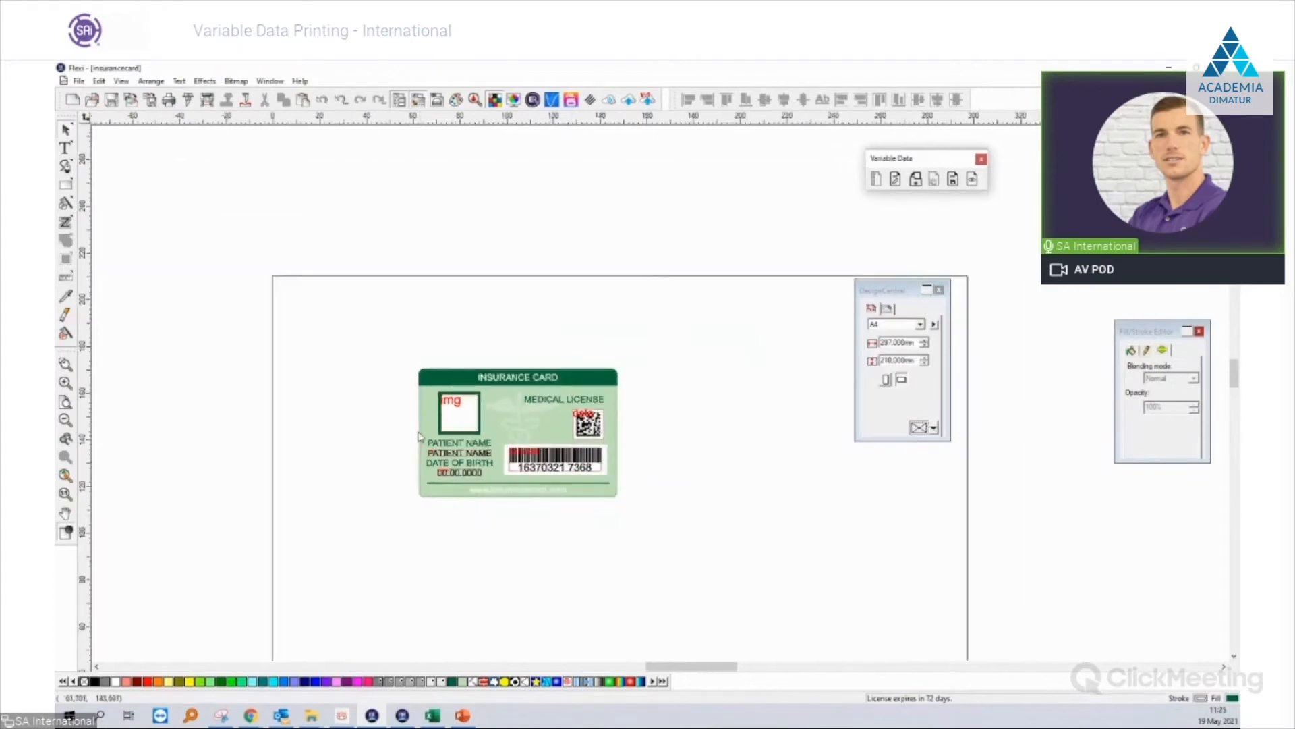
scroll(420, 437, down, 2)
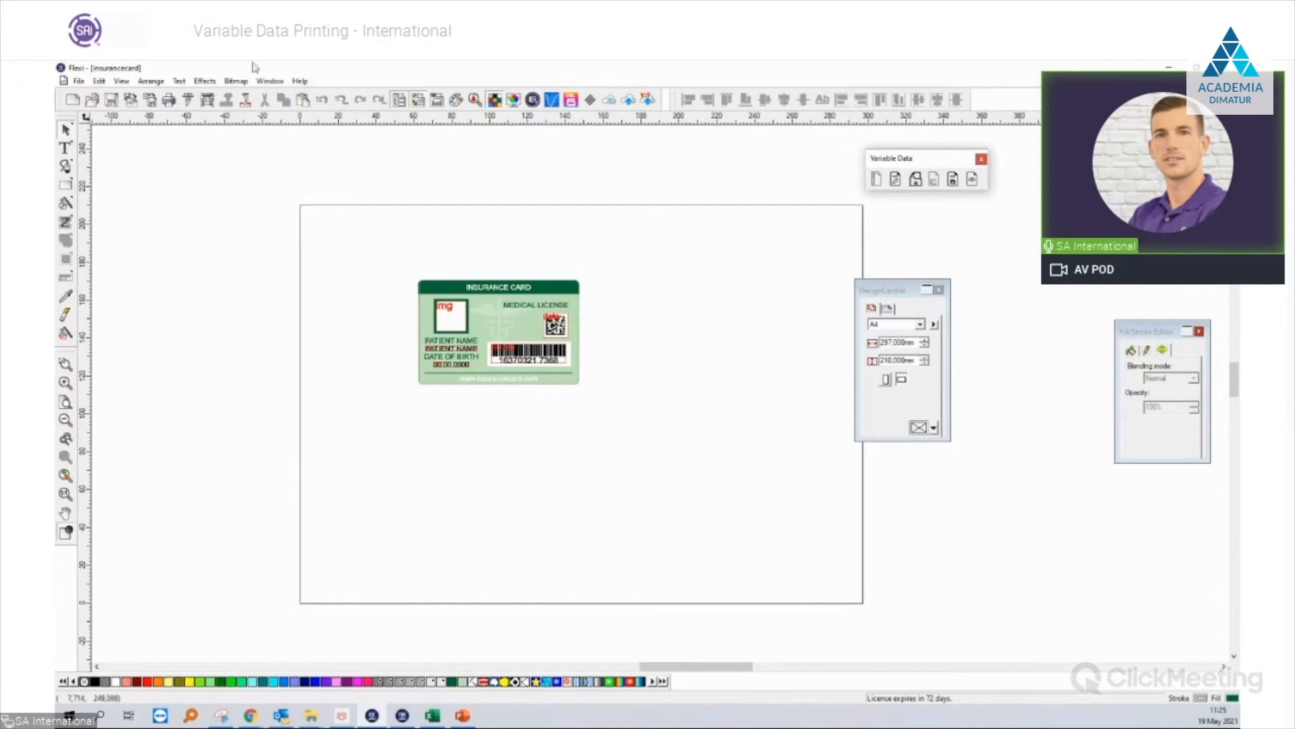
click(208, 101)
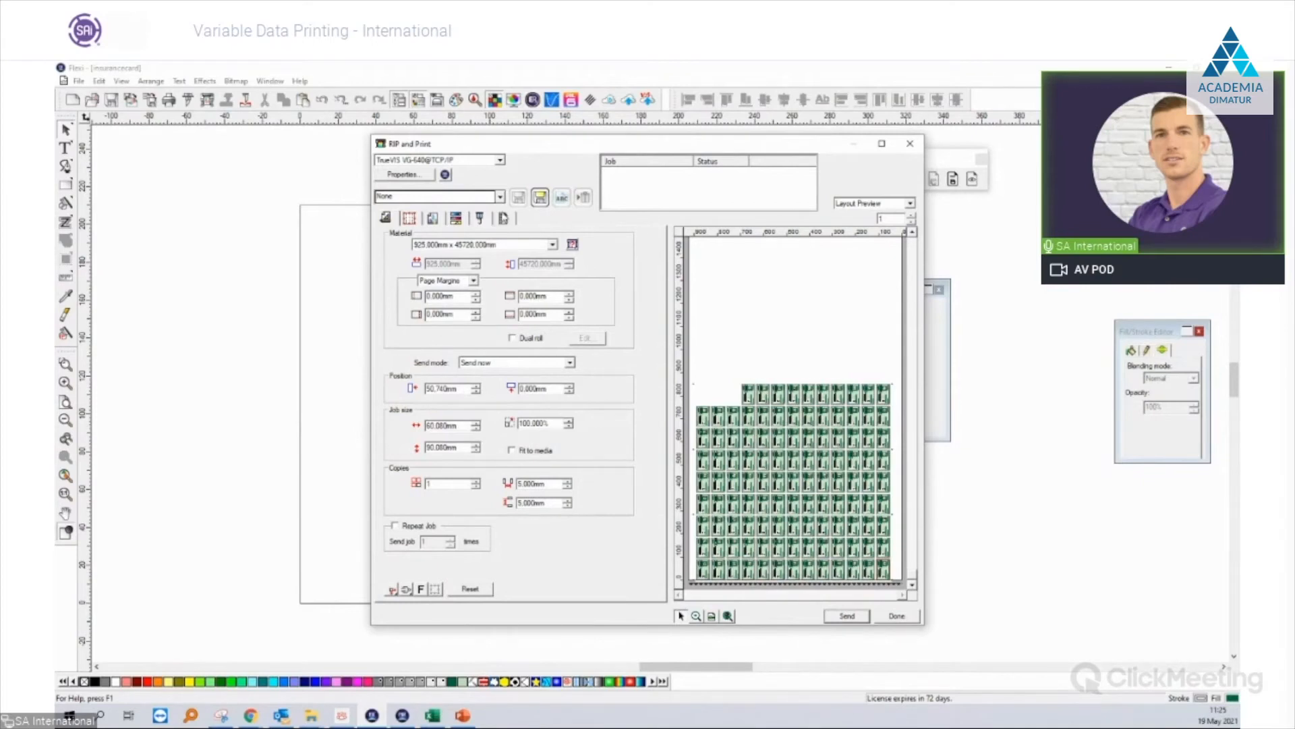
click(504, 220)
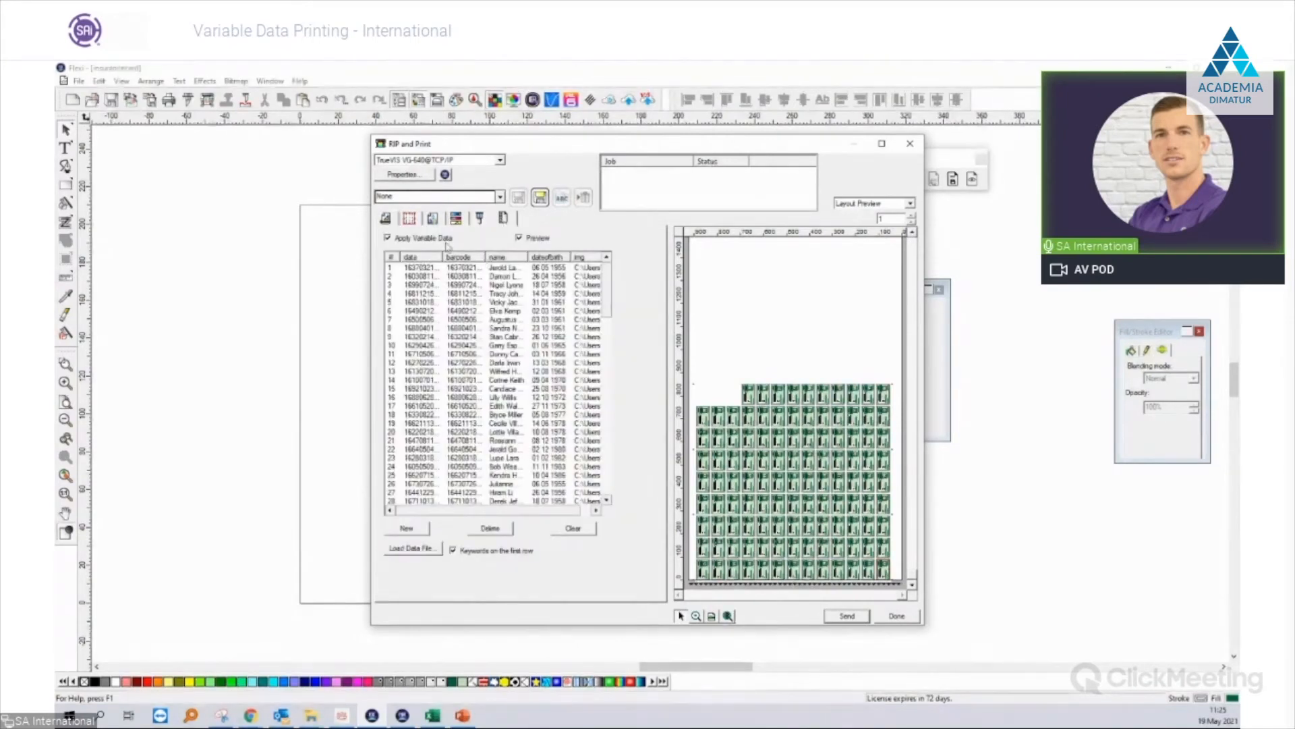
click(407, 238)
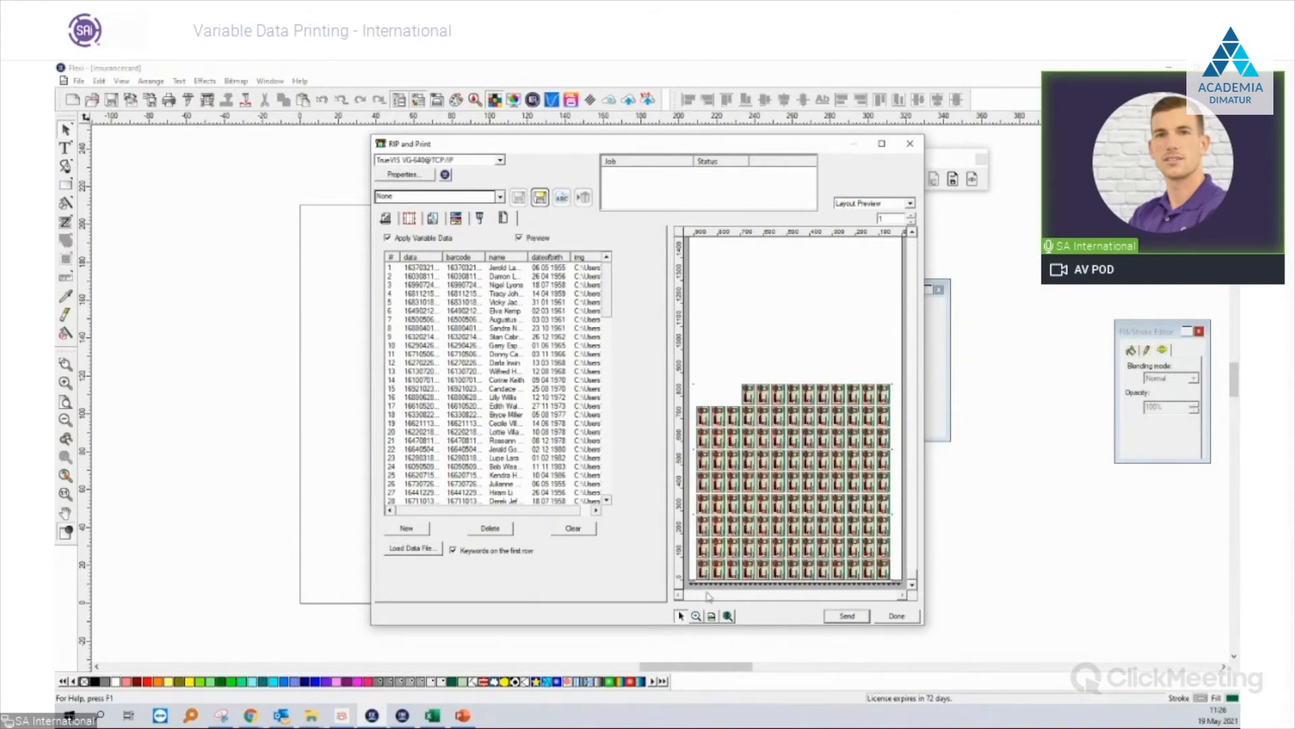
Examine individual personalised cards up close in the RIP and Print layout preview.
click(696, 615)
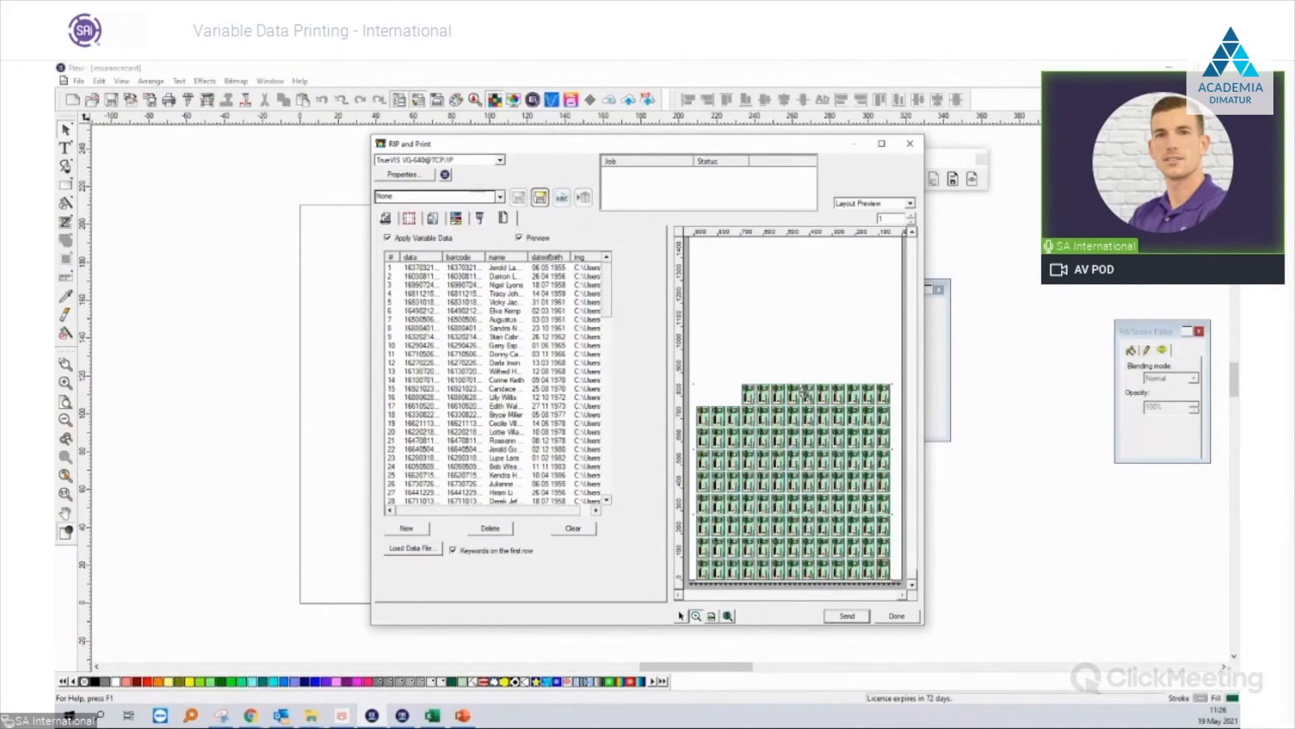
click(741, 379)
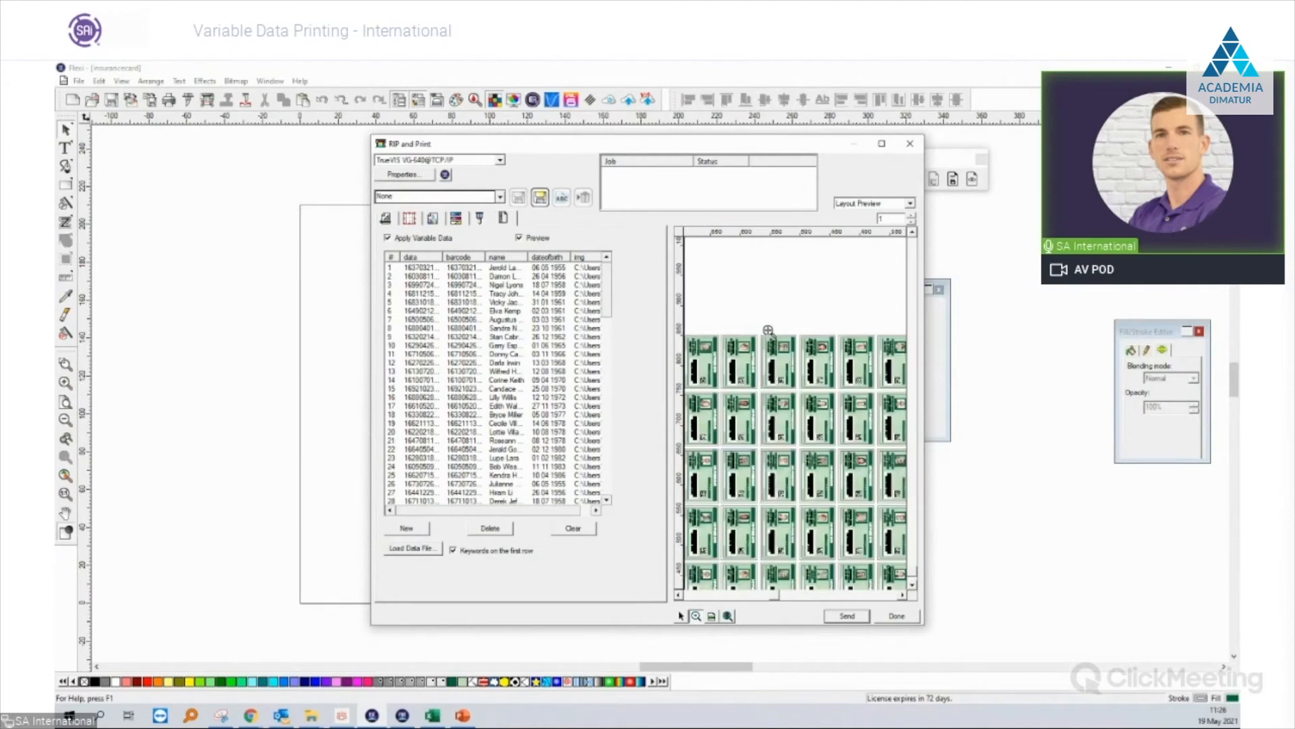
click(813, 407)
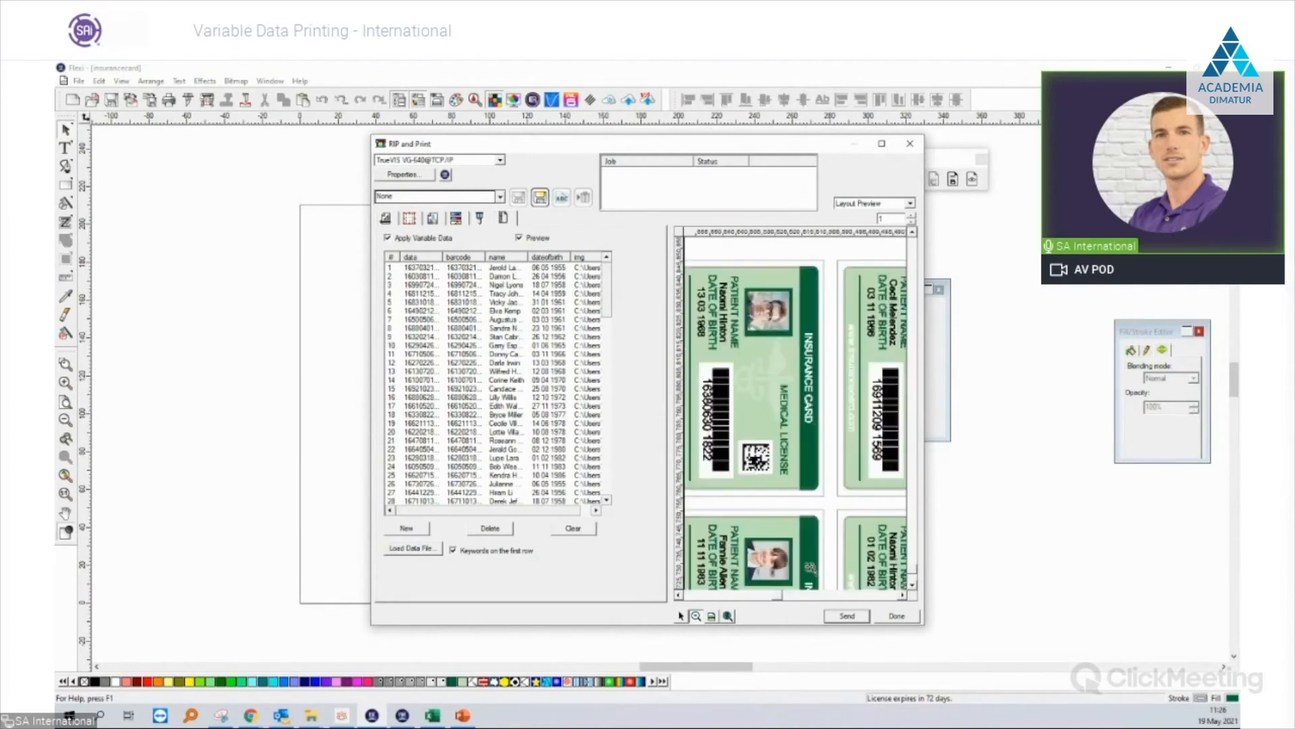
Set the contour-cutting device for the job to T SERIES S2 160@FILE.
click(479, 218)
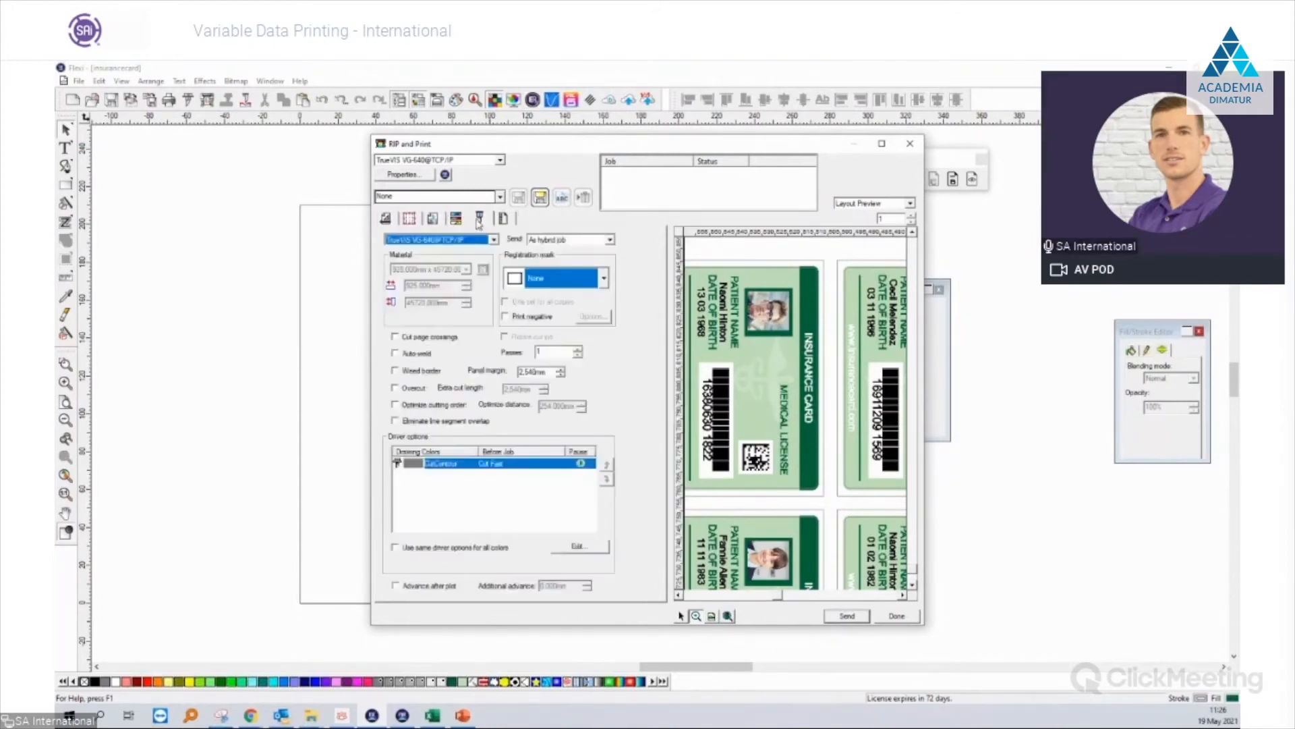
click(475, 240)
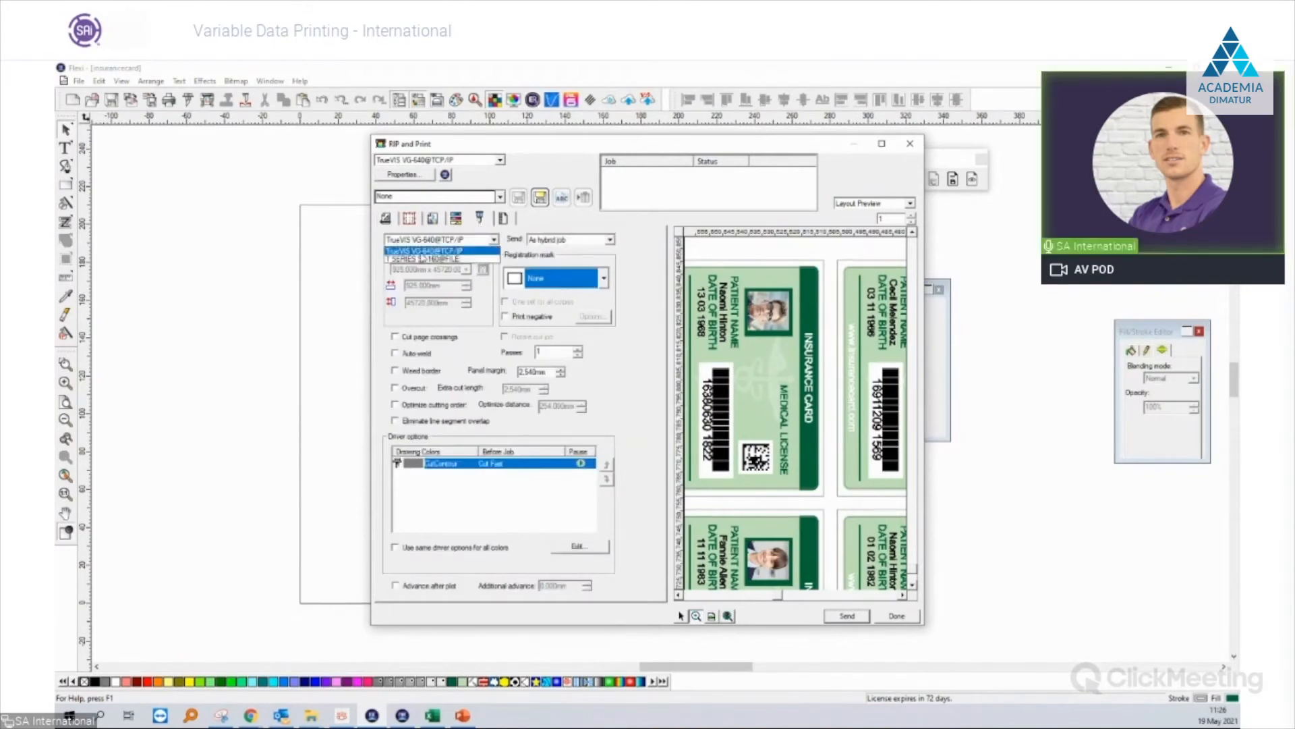
click(416, 255)
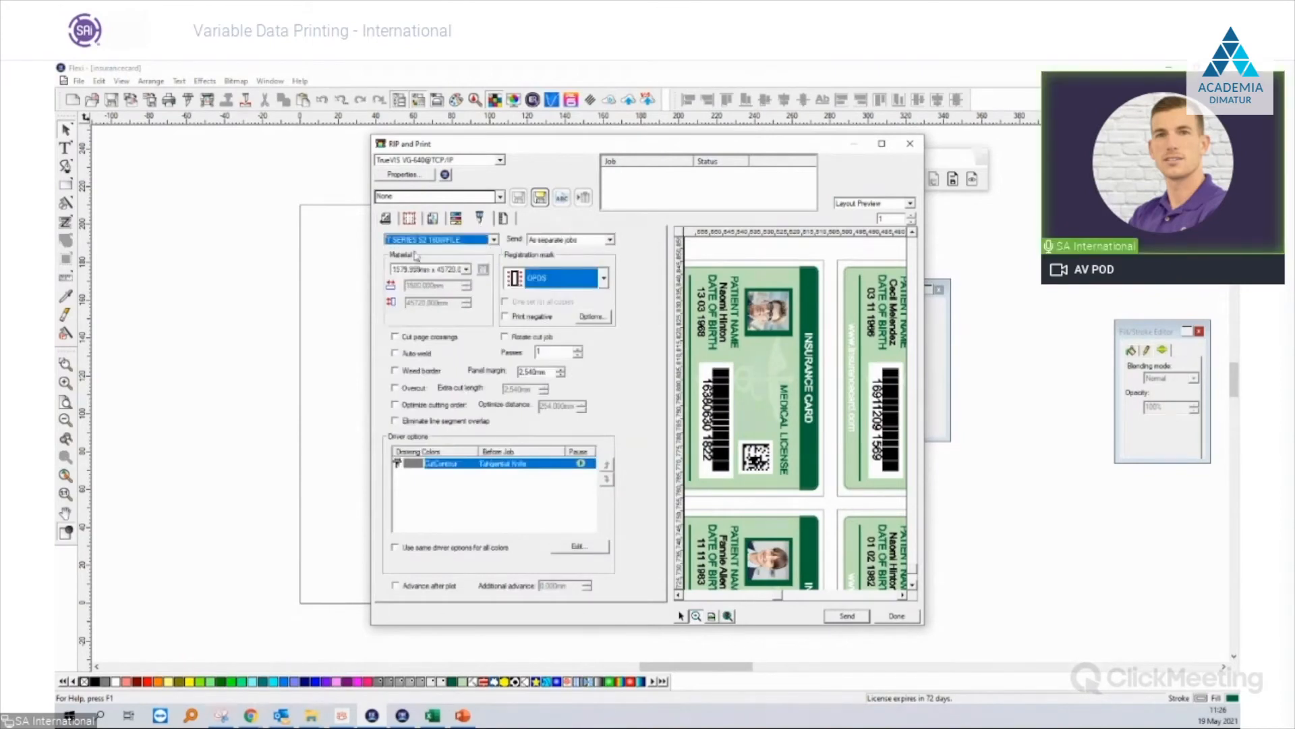
Show the whole card layout and set the job's send mode to Hold in list.
click(728, 616)
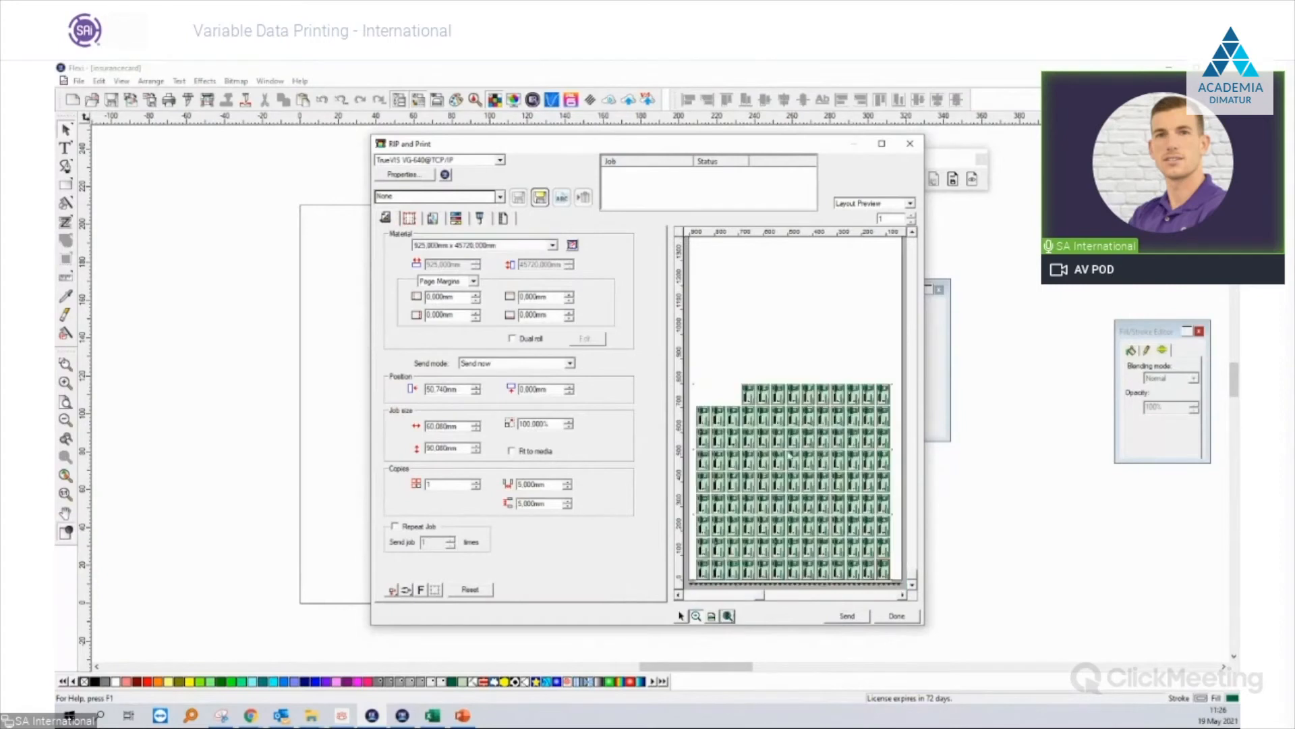
scroll(815, 541, up, 1)
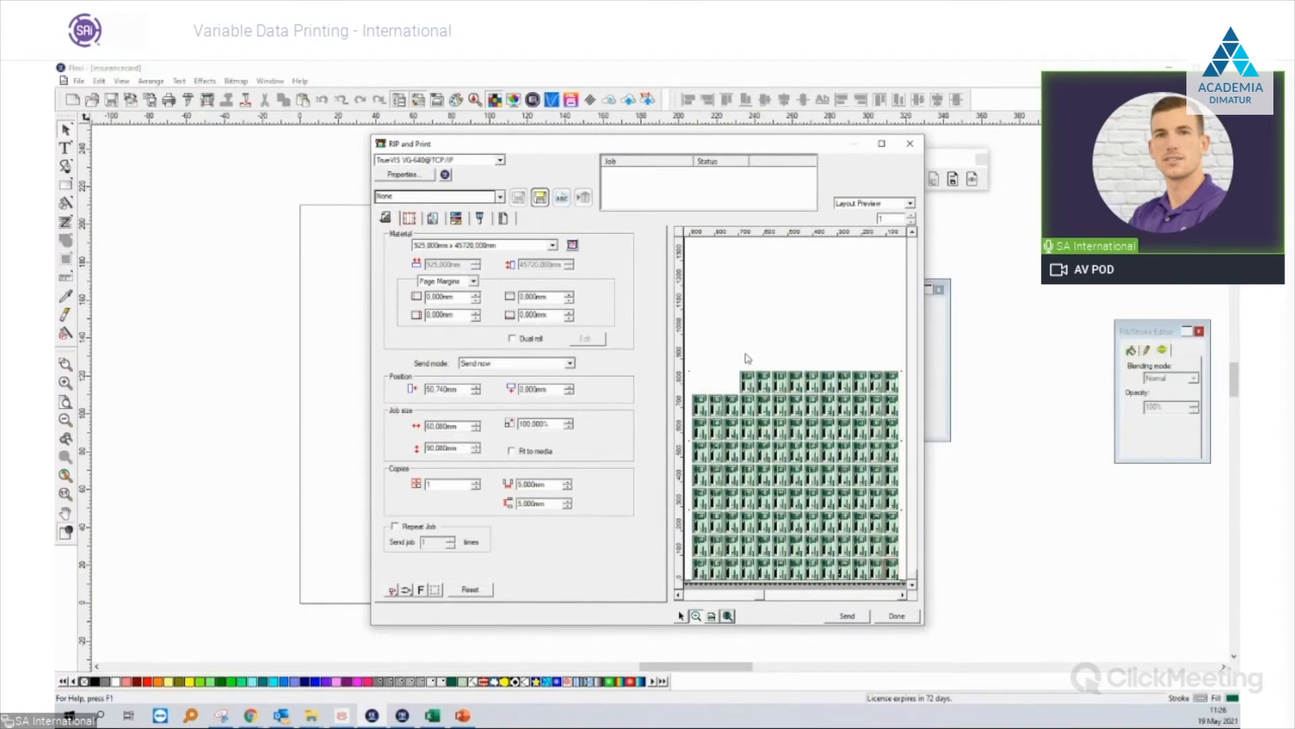
click(533, 363)
click(516, 384)
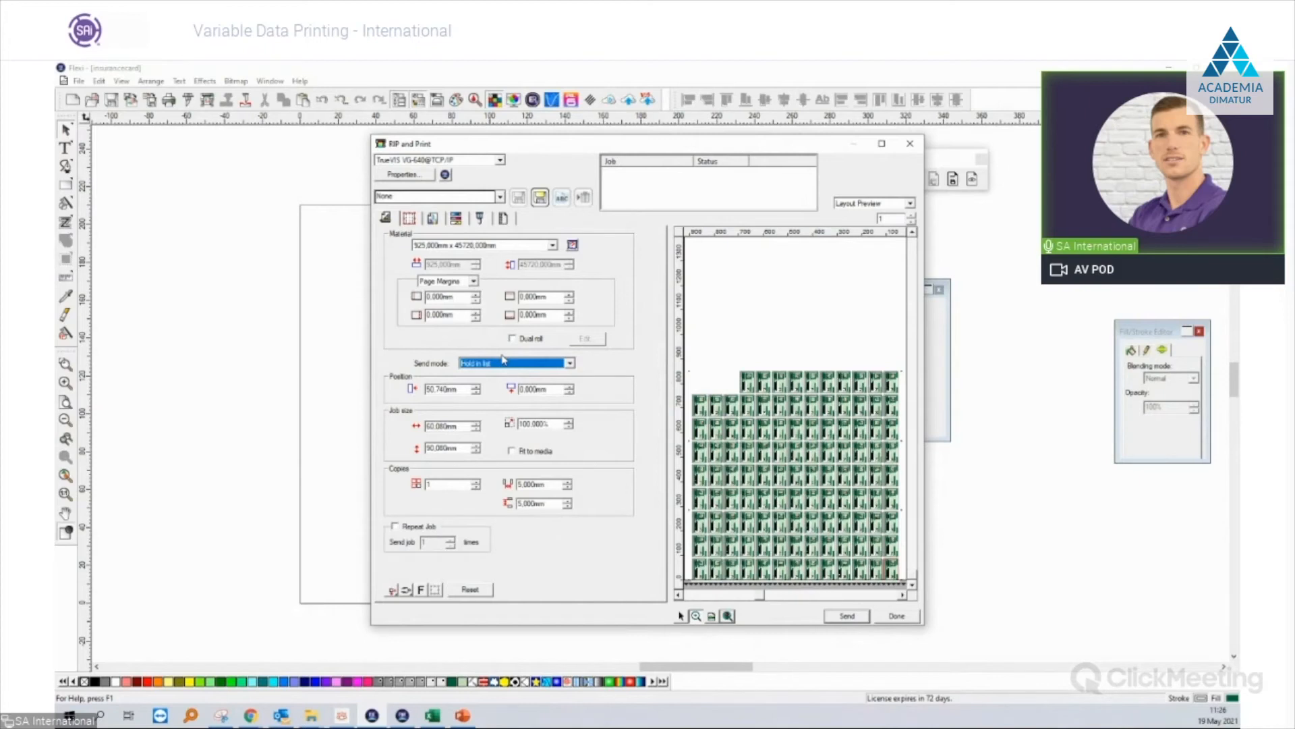
Rotate the cards to landscape orientation in the print layout and inspect the rearranged sheet up close.
click(408, 590)
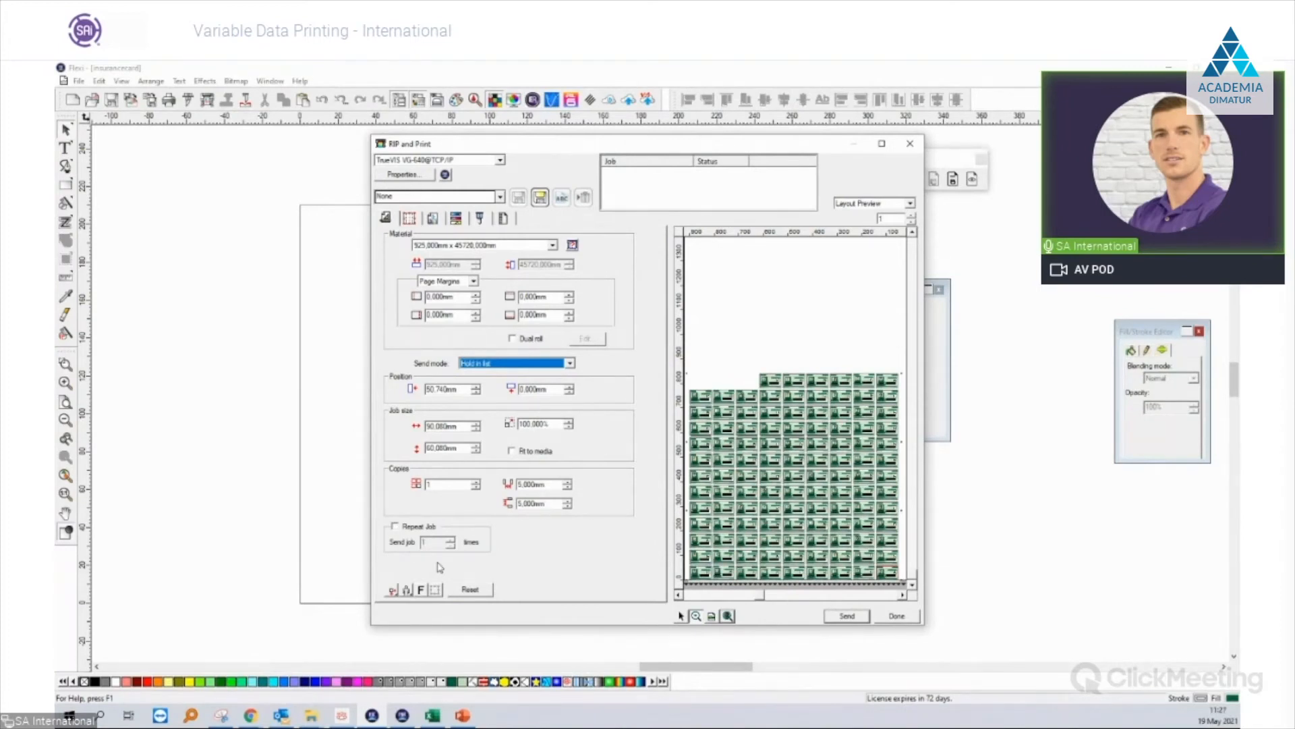
click(732, 613)
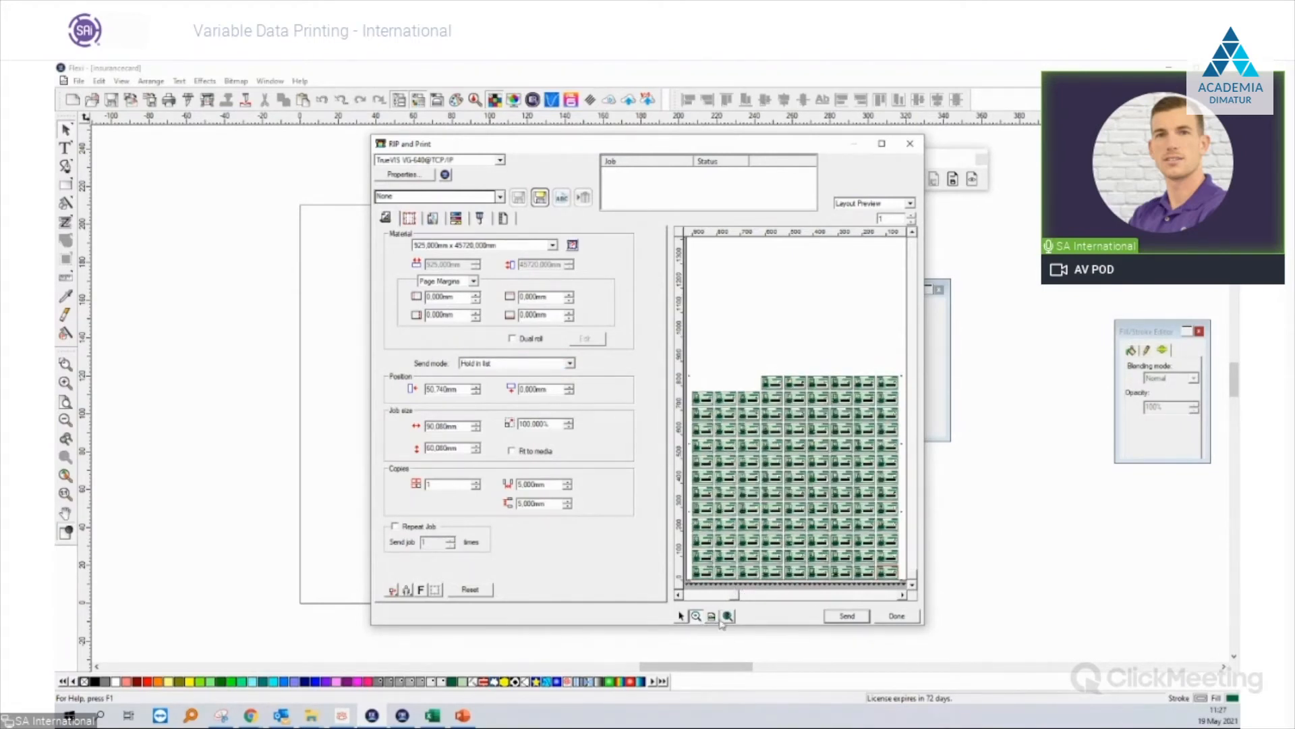
click(728, 616)
click(742, 380)
drag(743, 389, 838, 500)
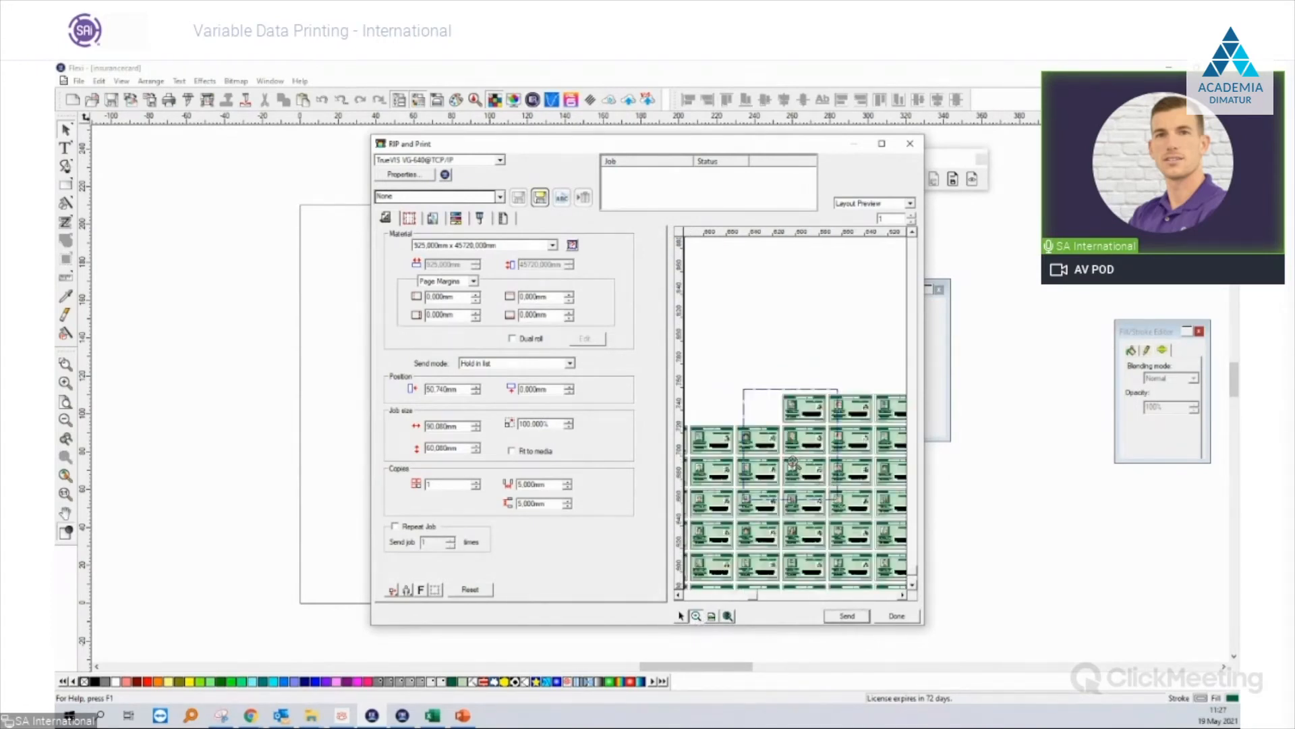
Inspect the landscape cards up close in the layout preview and leave RIP and Print without sending the job.
click(875, 445)
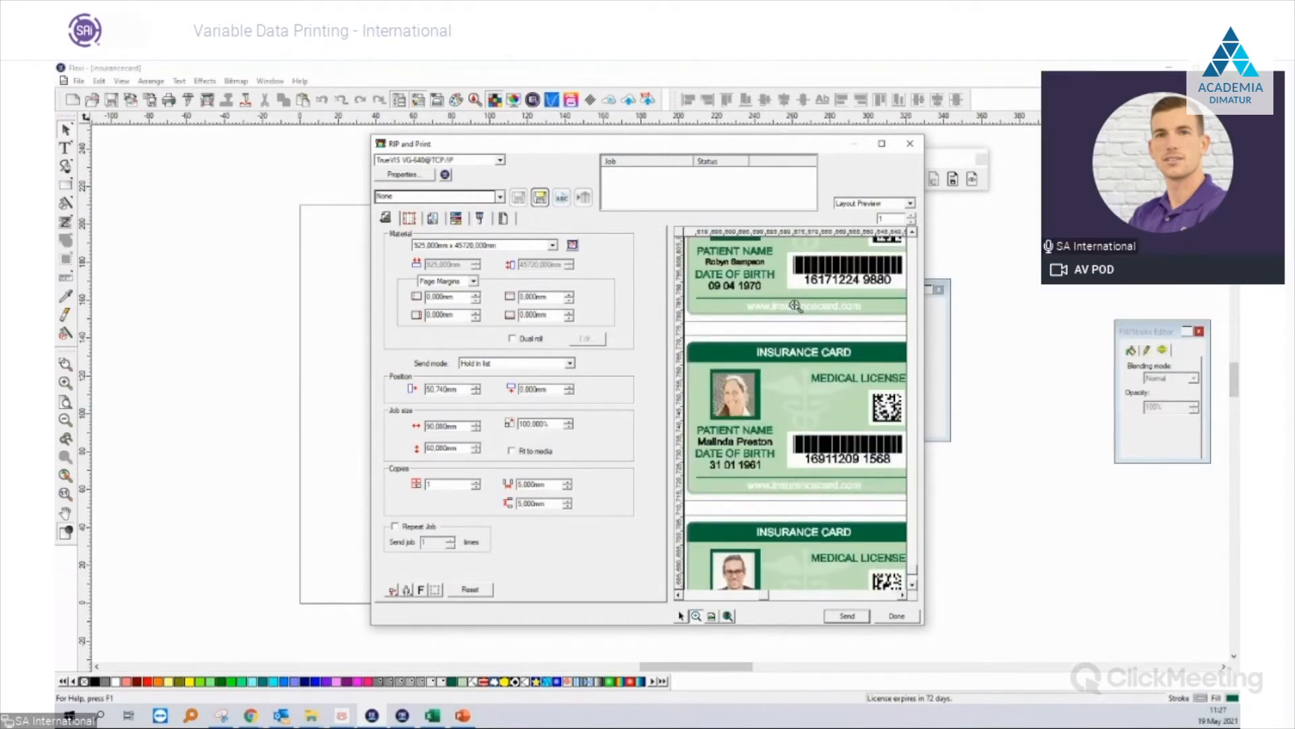
click(912, 145)
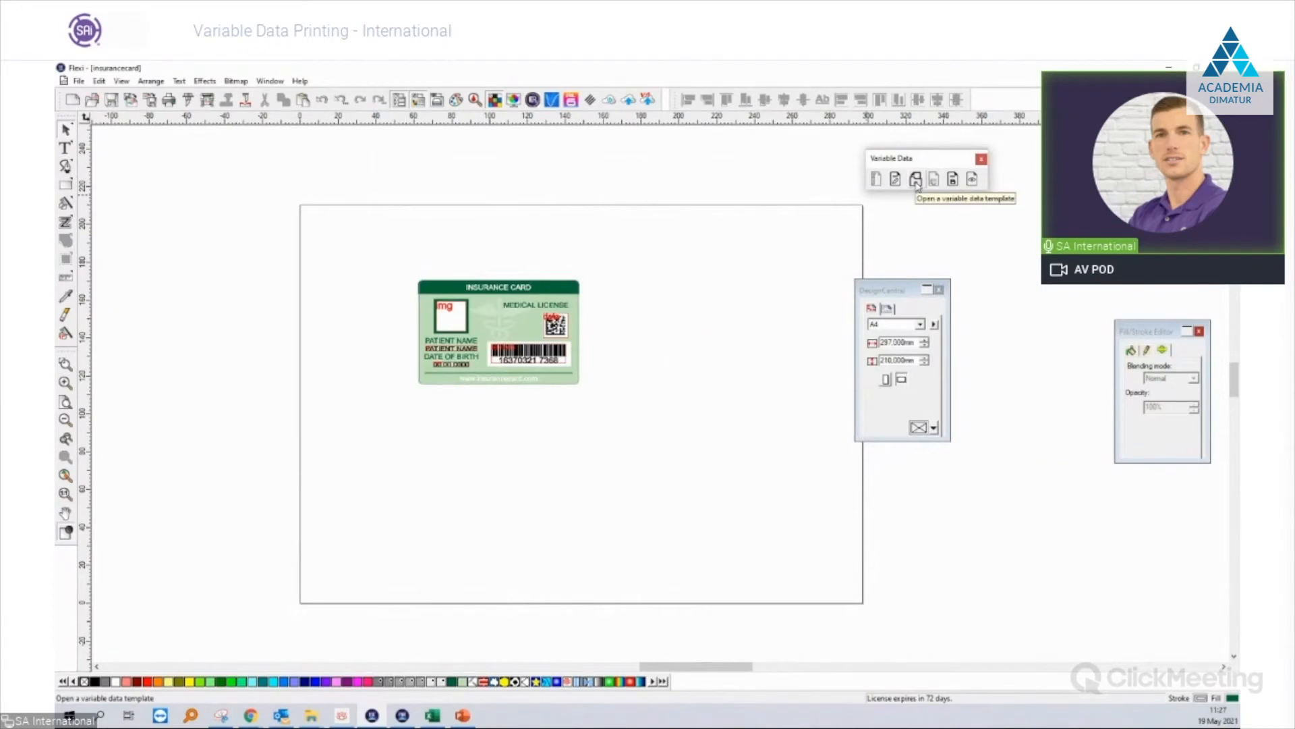
Save the card design as a variable data template named insurancecard.
click(953, 180)
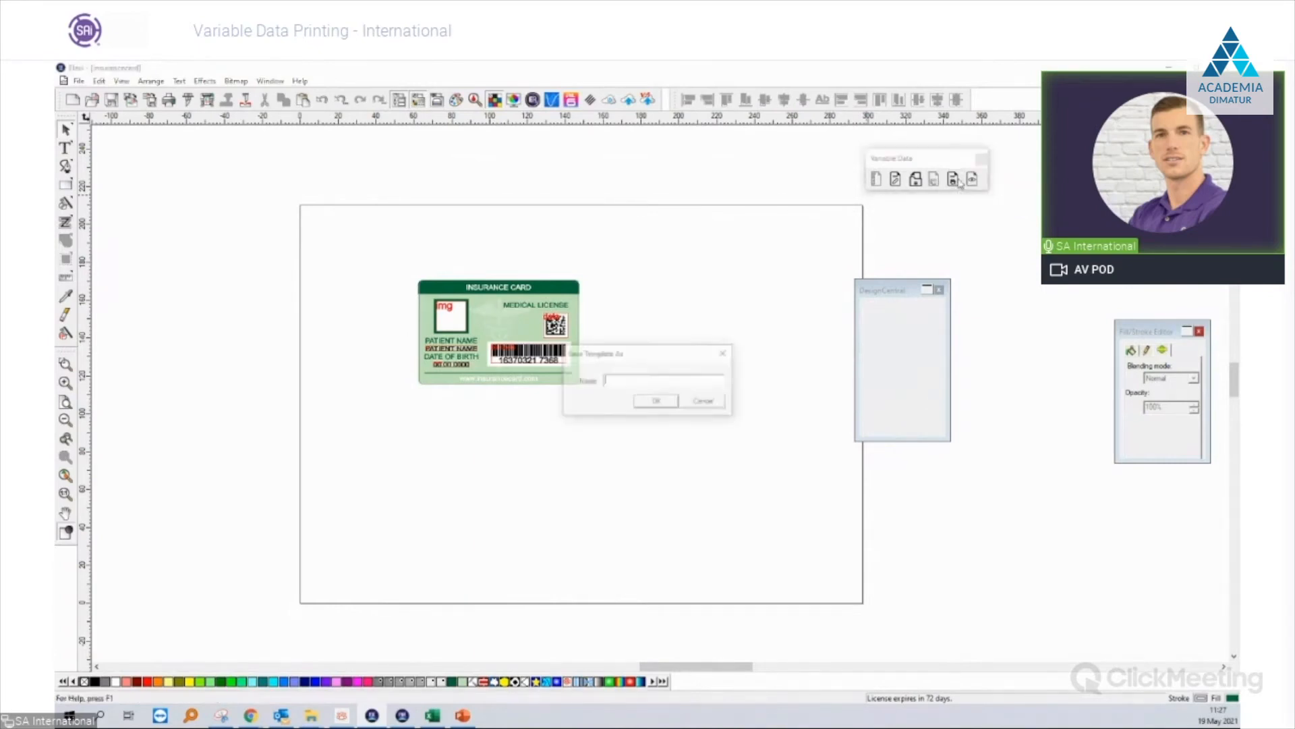
text(ins)
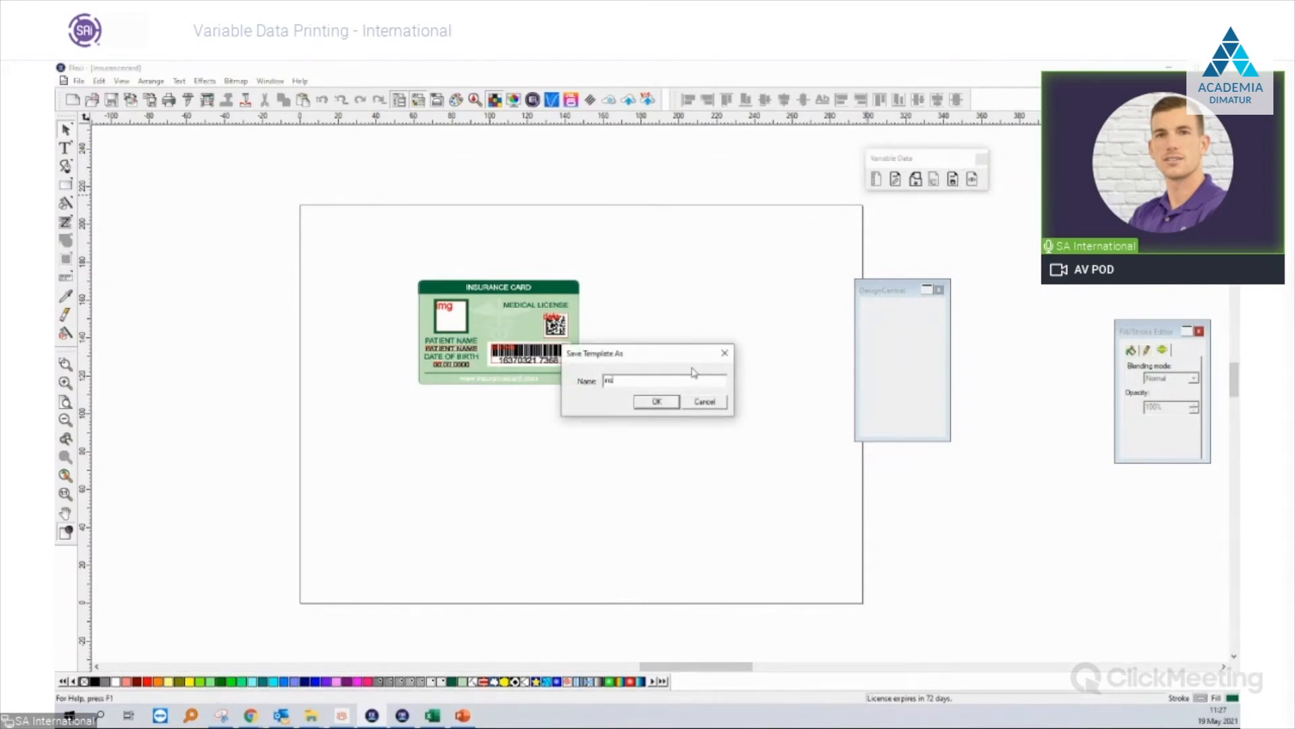
text(urancecard)
click(652, 403)
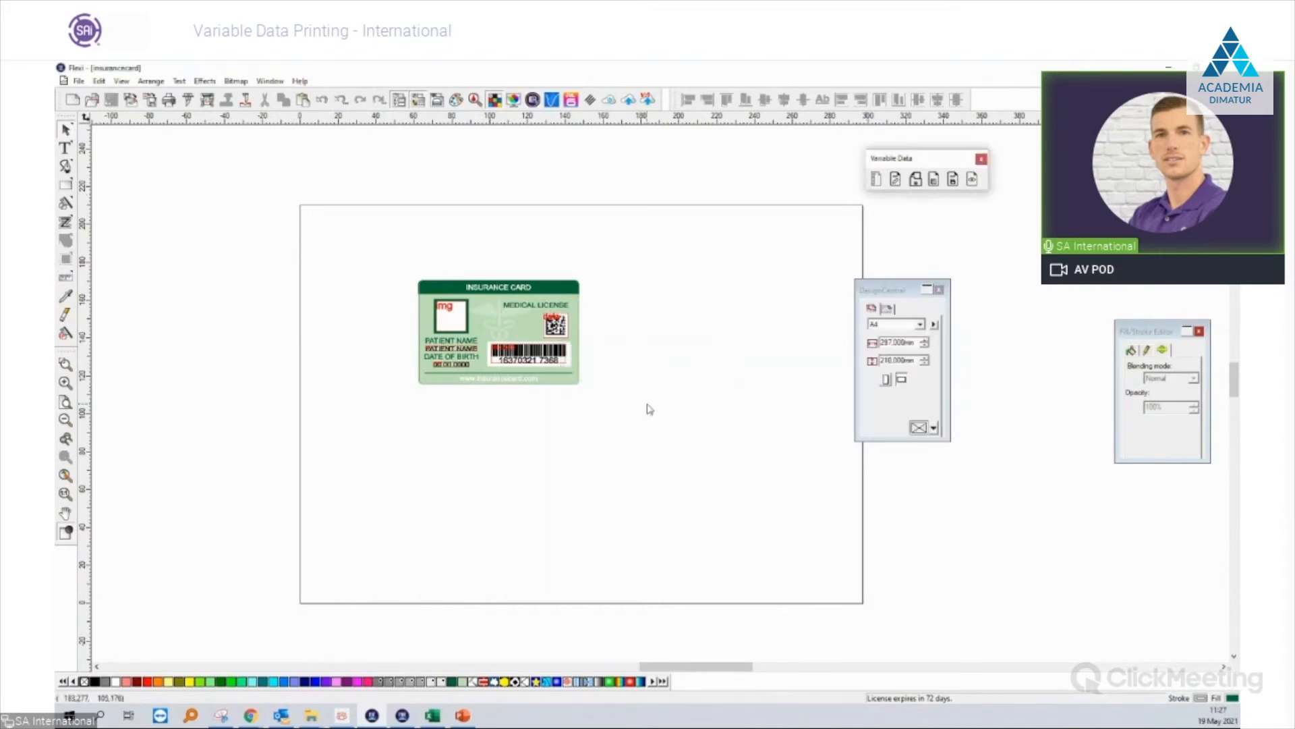
Check the saved insurancecard entry in the variable data template list without loading it.
click(916, 180)
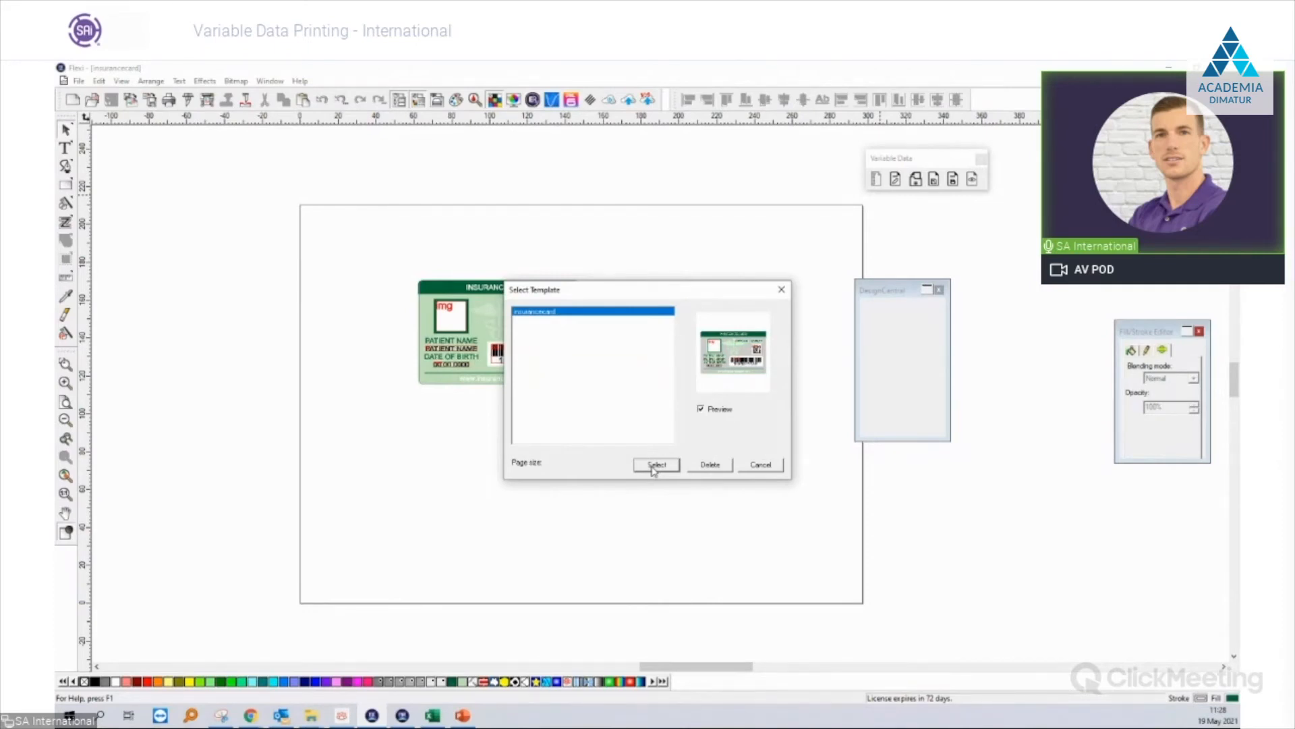
click(763, 467)
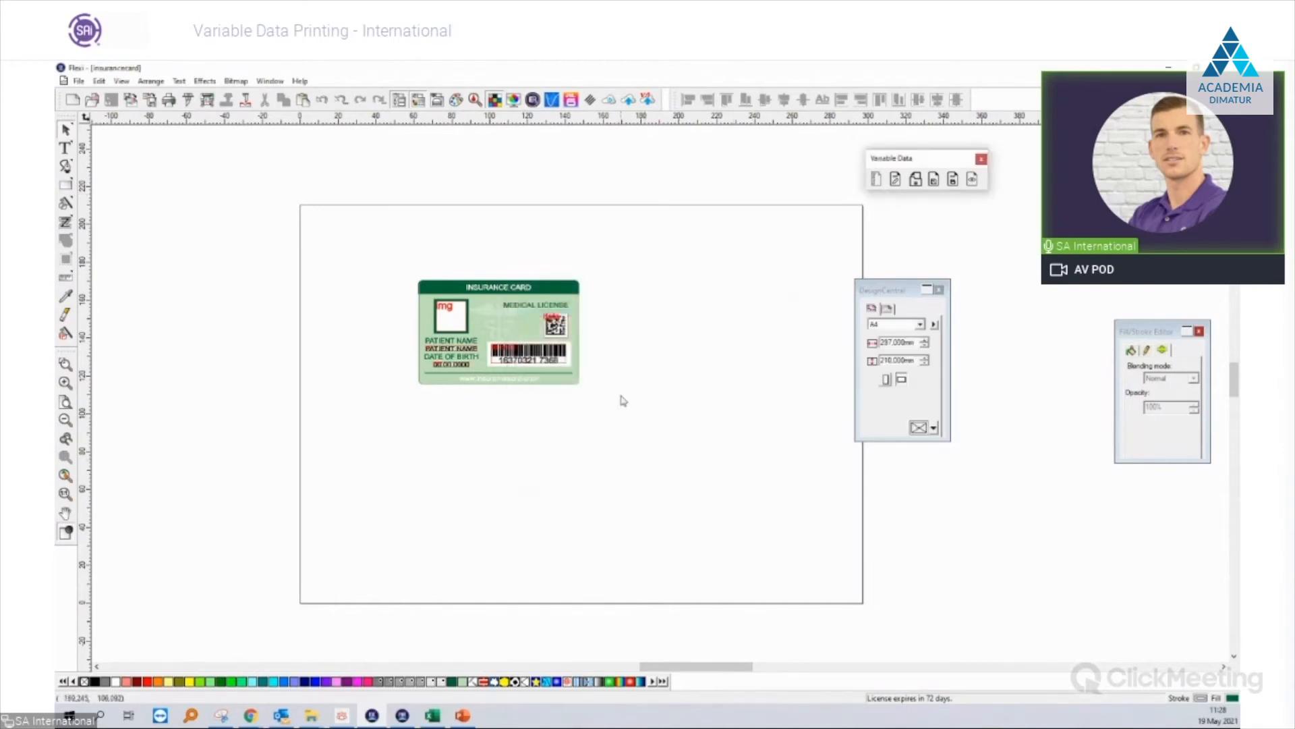
Switch to the Excel data sheet, review its records down to the last row, and return to the card design in Flexi.
scroll(482, 344, up, 3)
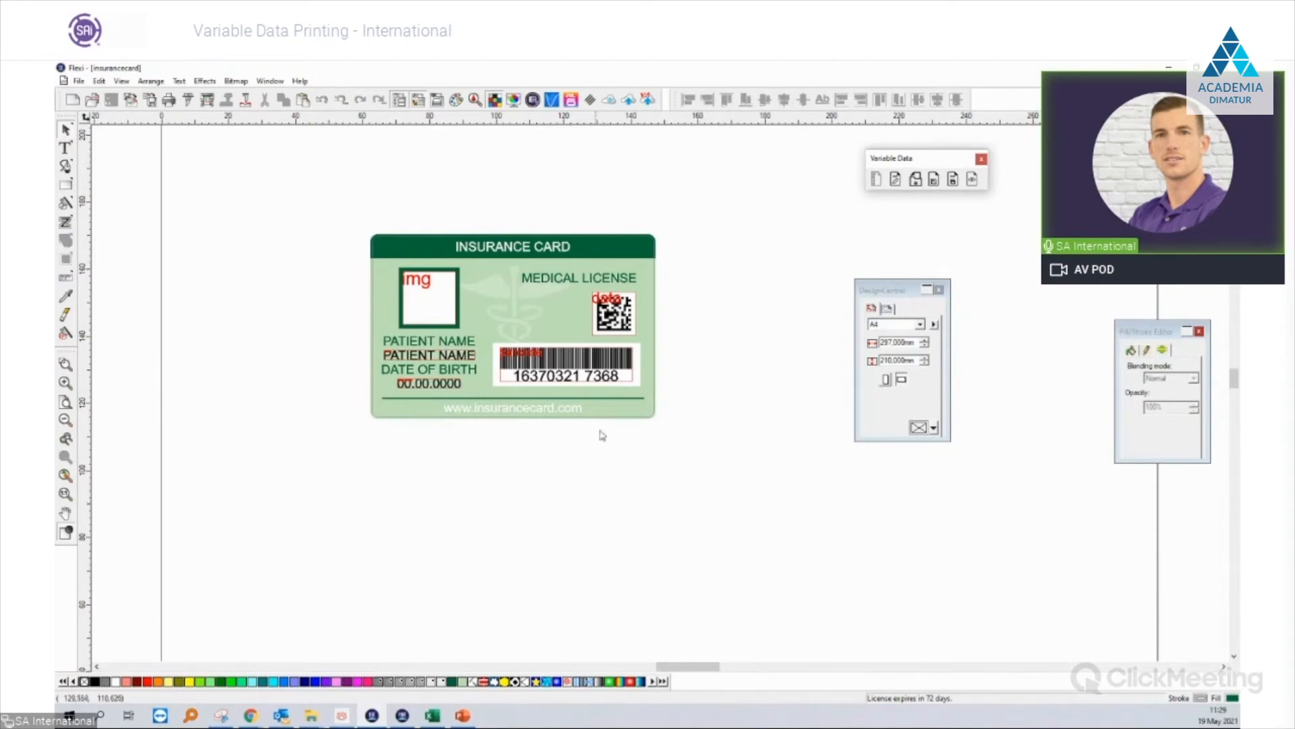
click(601, 379)
click(432, 716)
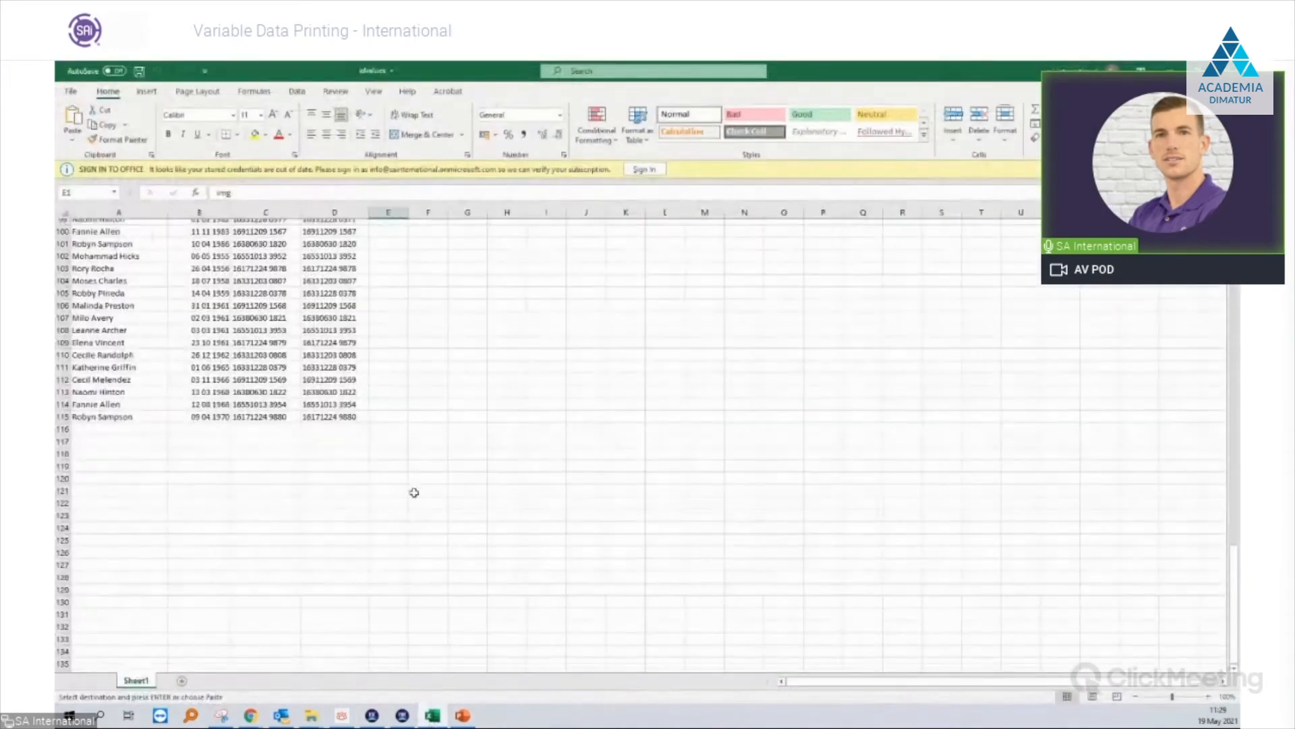
scroll(468, 466, up, 5)
key(alt+Tab)
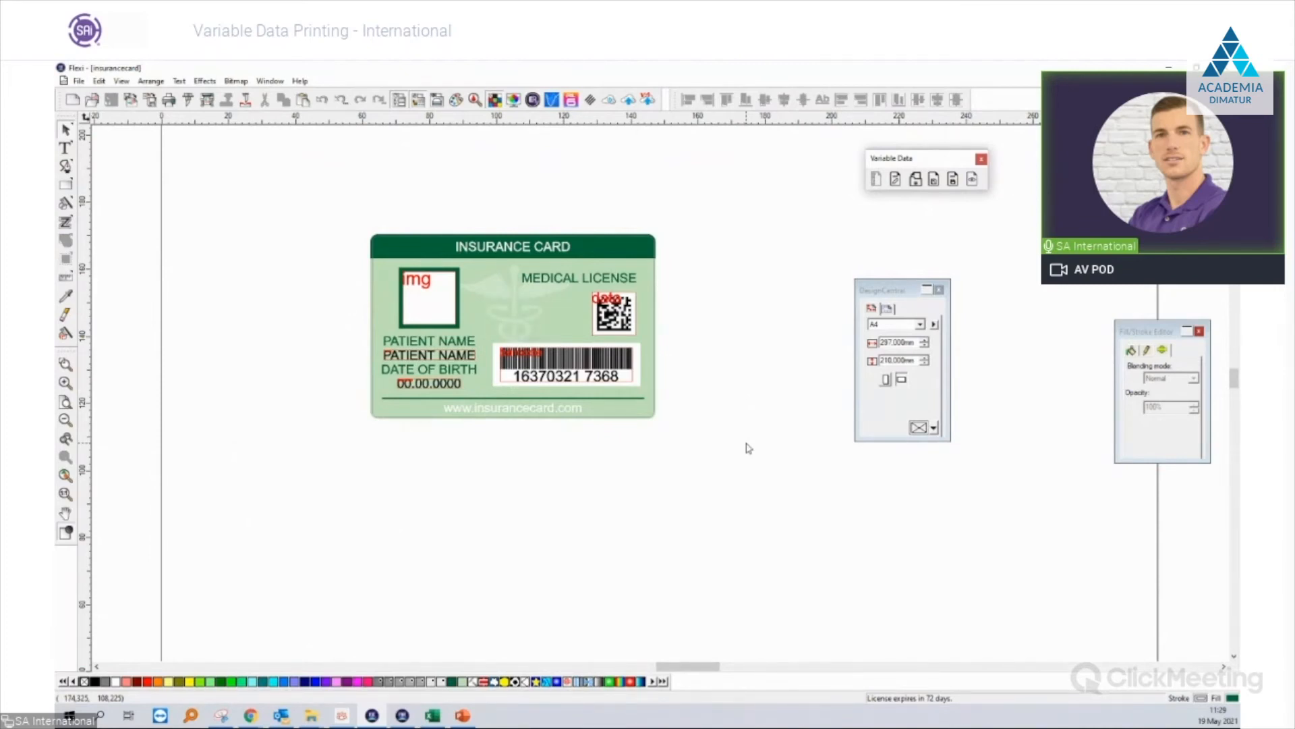
click(433, 716)
scroll(370, 584, down, 17)
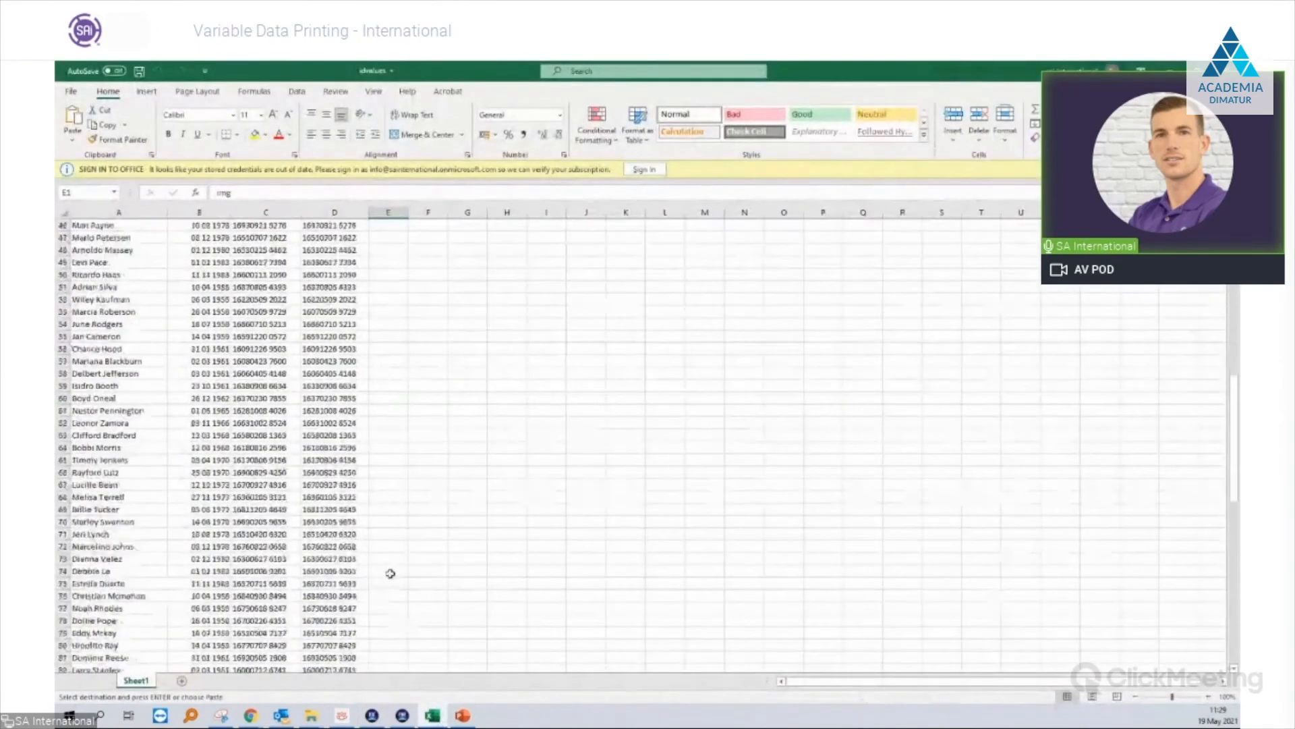
scroll(334, 547, down, 4)
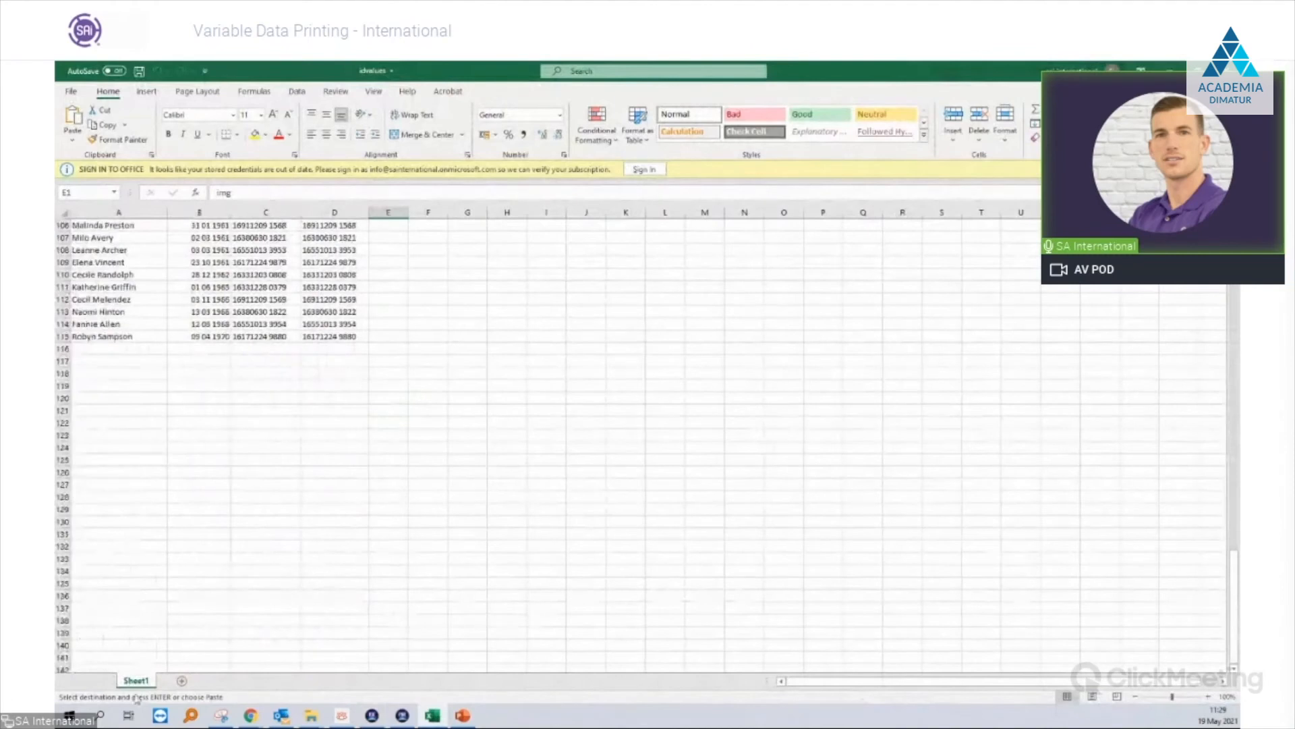
key(alt+Tab)
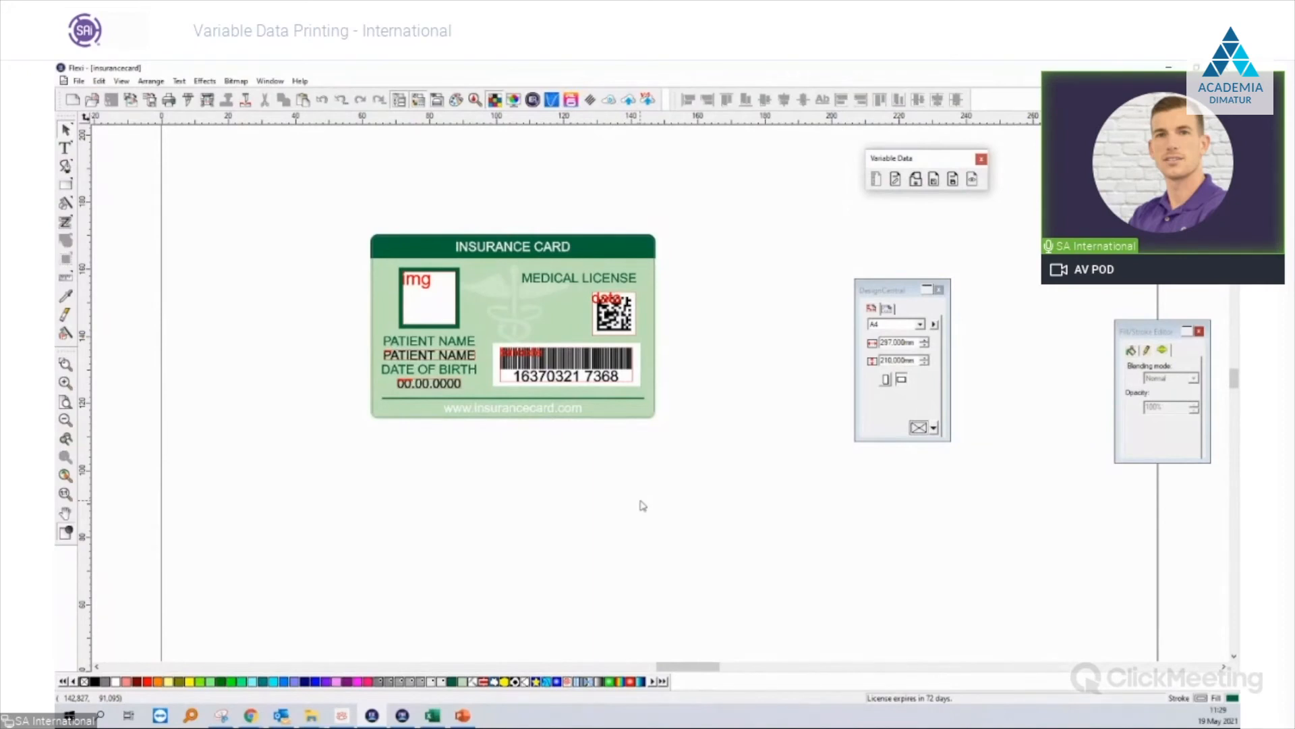
scroll(641, 505, down, 4)
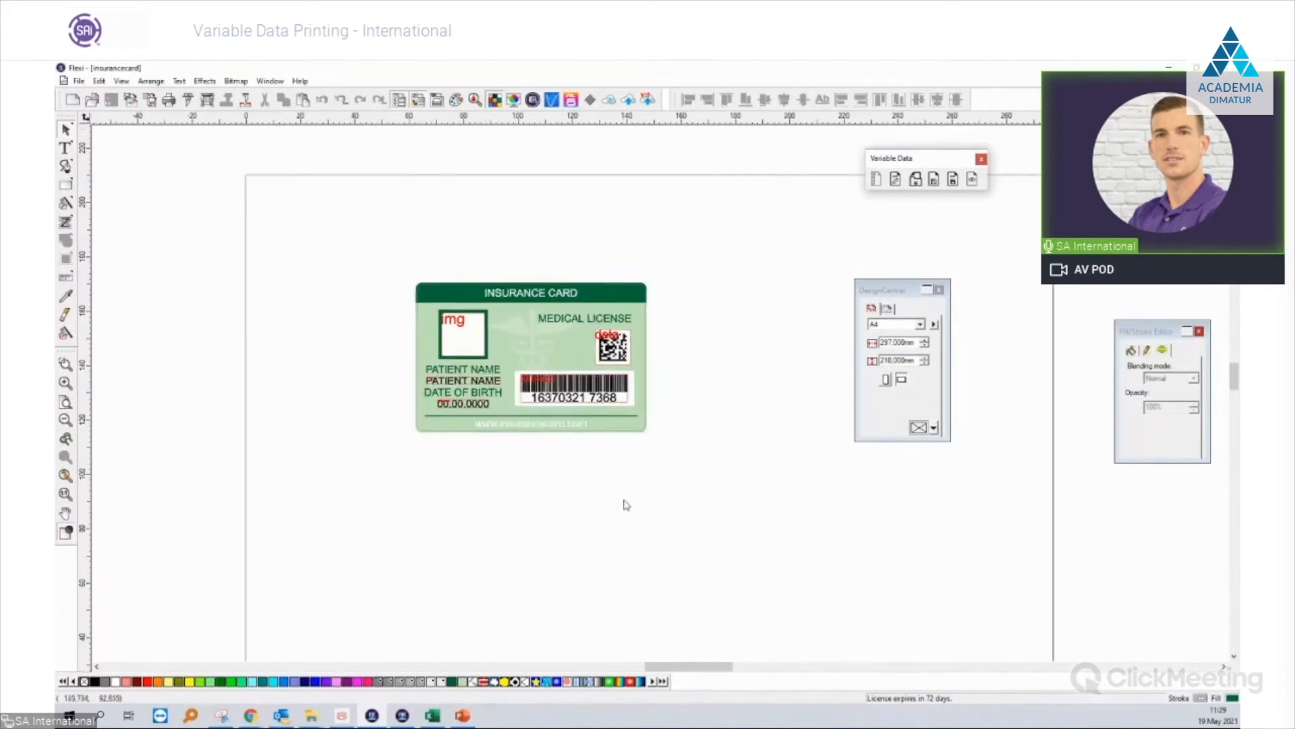
drag(712, 667, 798, 673)
scroll(755, 564, down, 3)
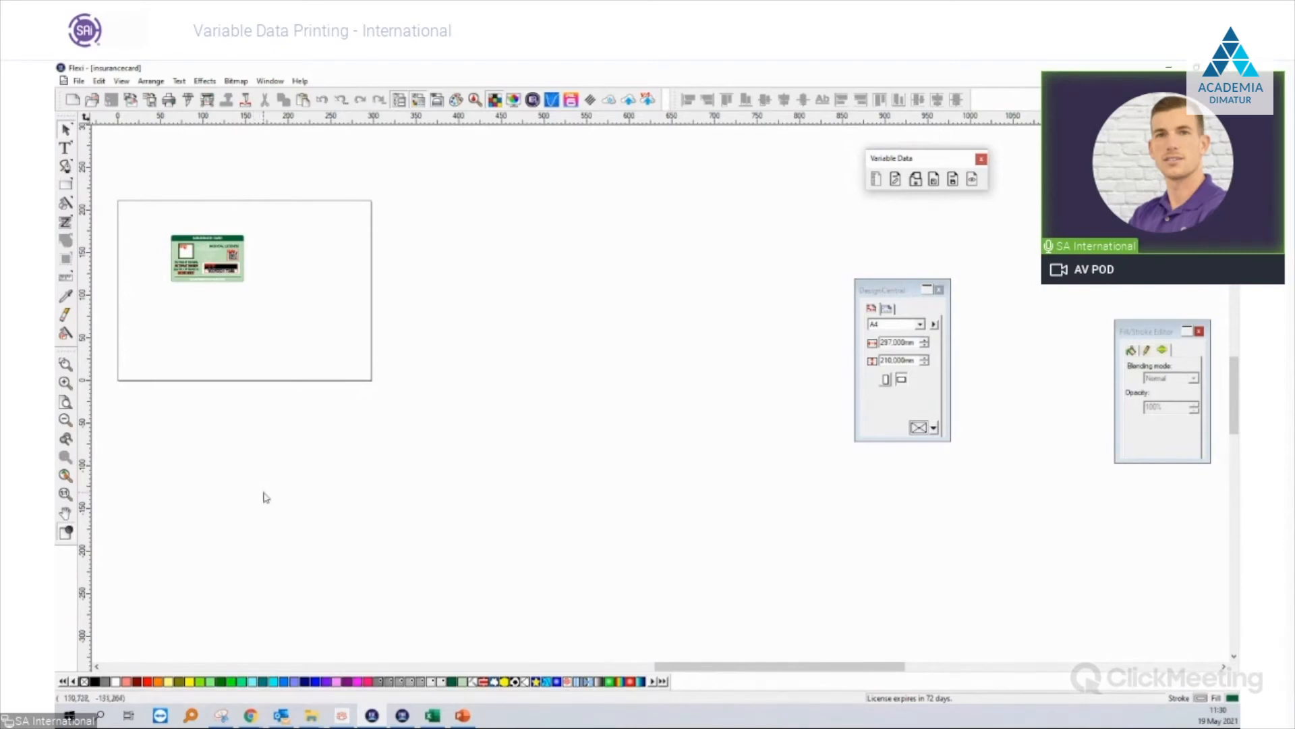
scroll(137, 219, up, 3)
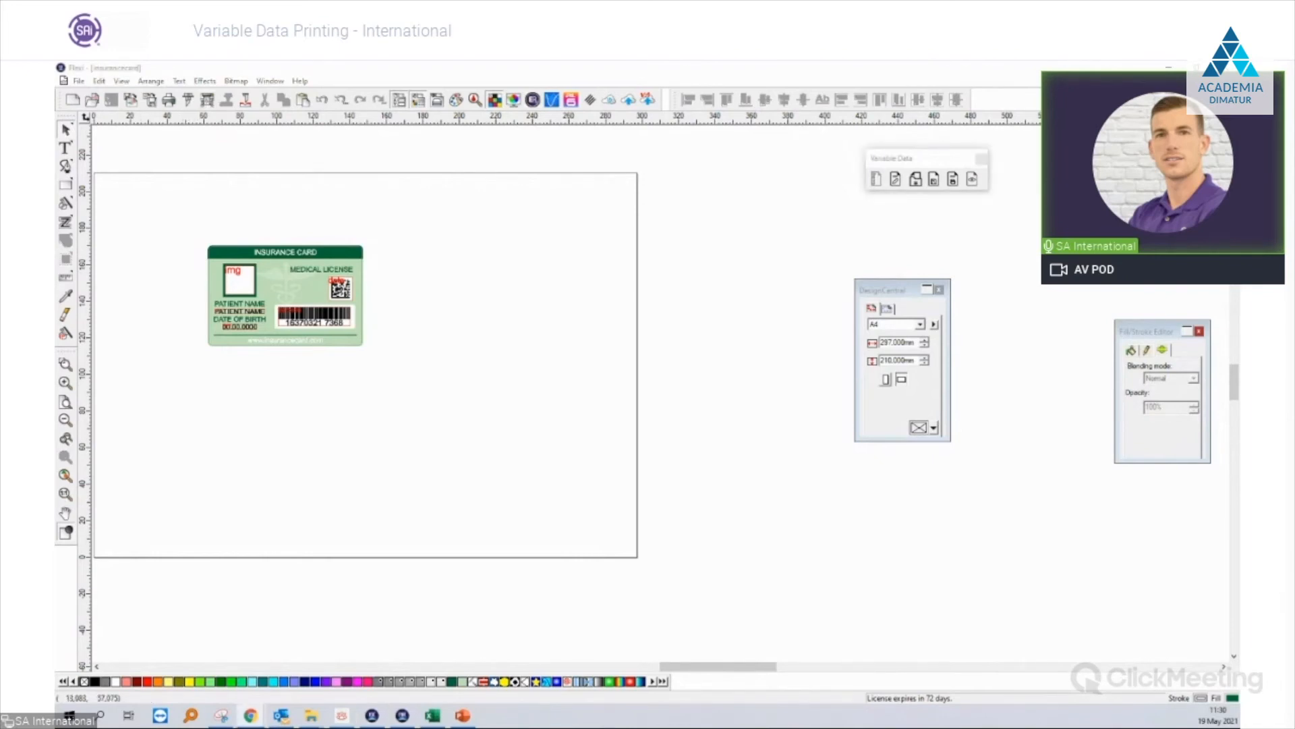
click(613, 407)
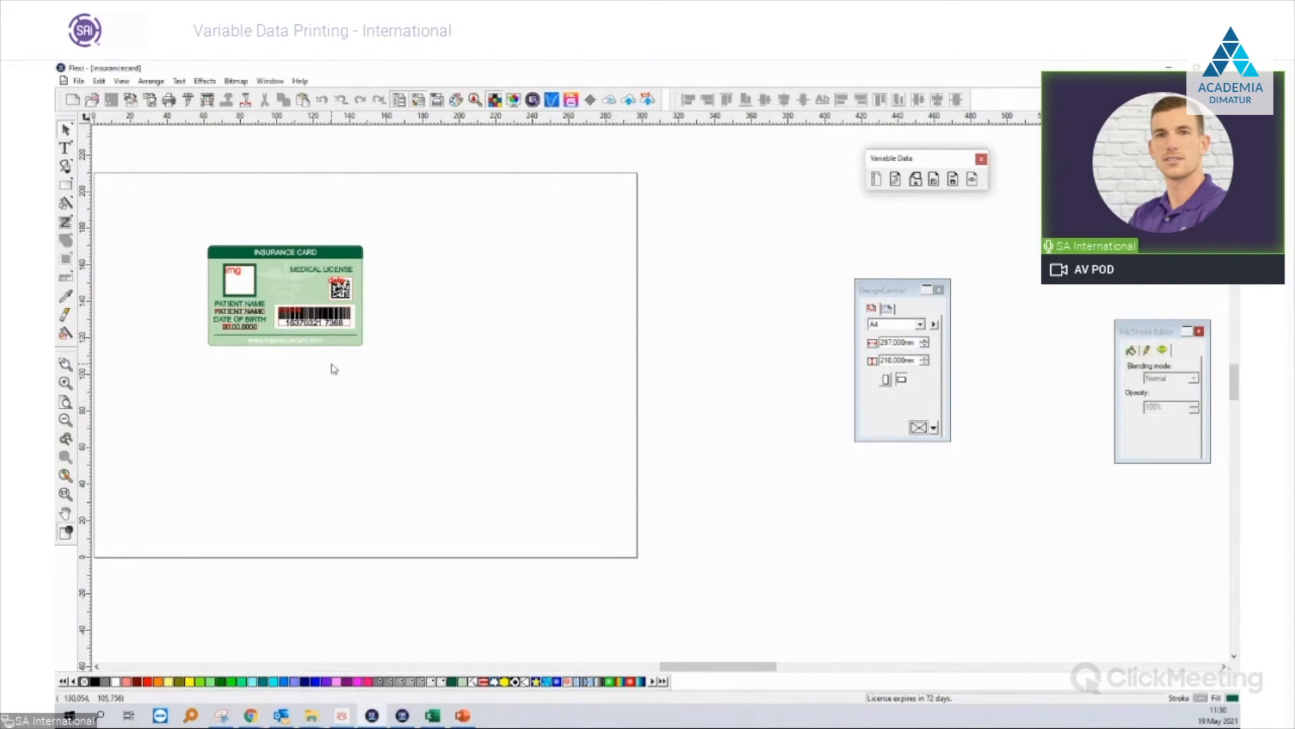
key(alt+Tab)
scroll(135, 241, up, 1)
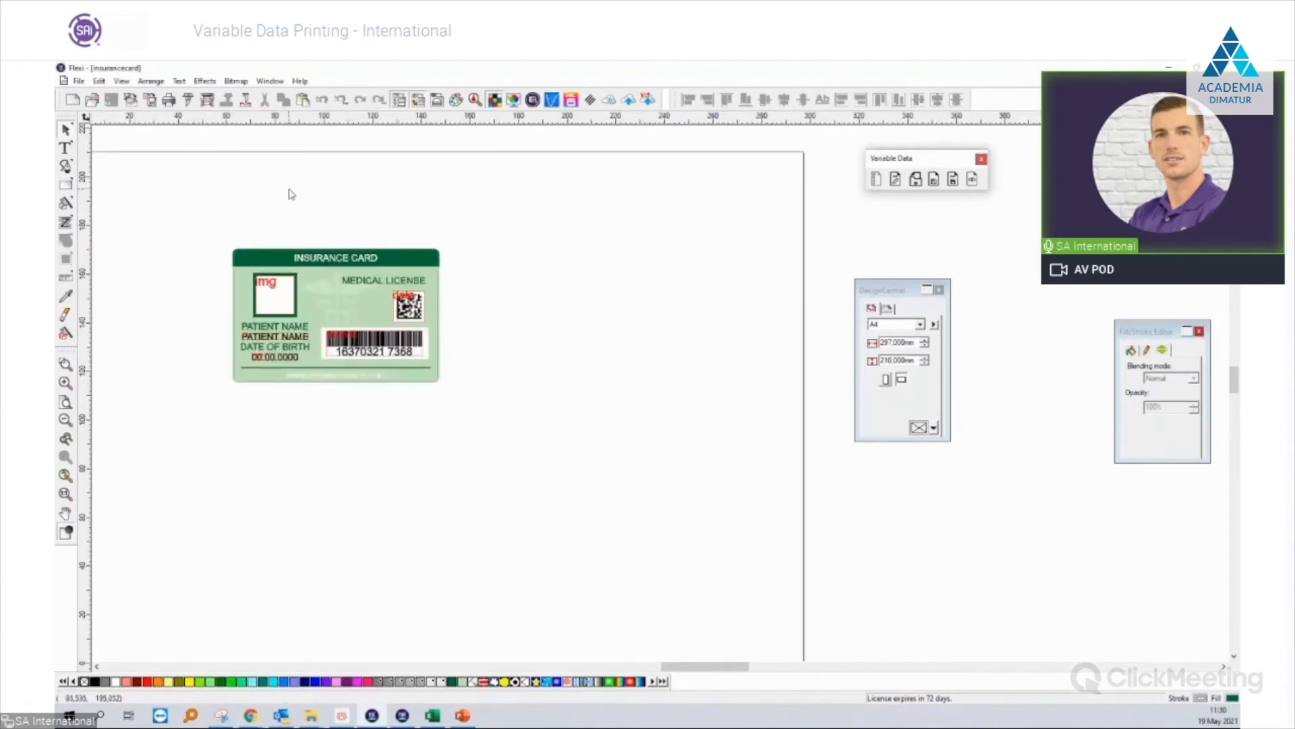
drag(958, 159, 961, 161)
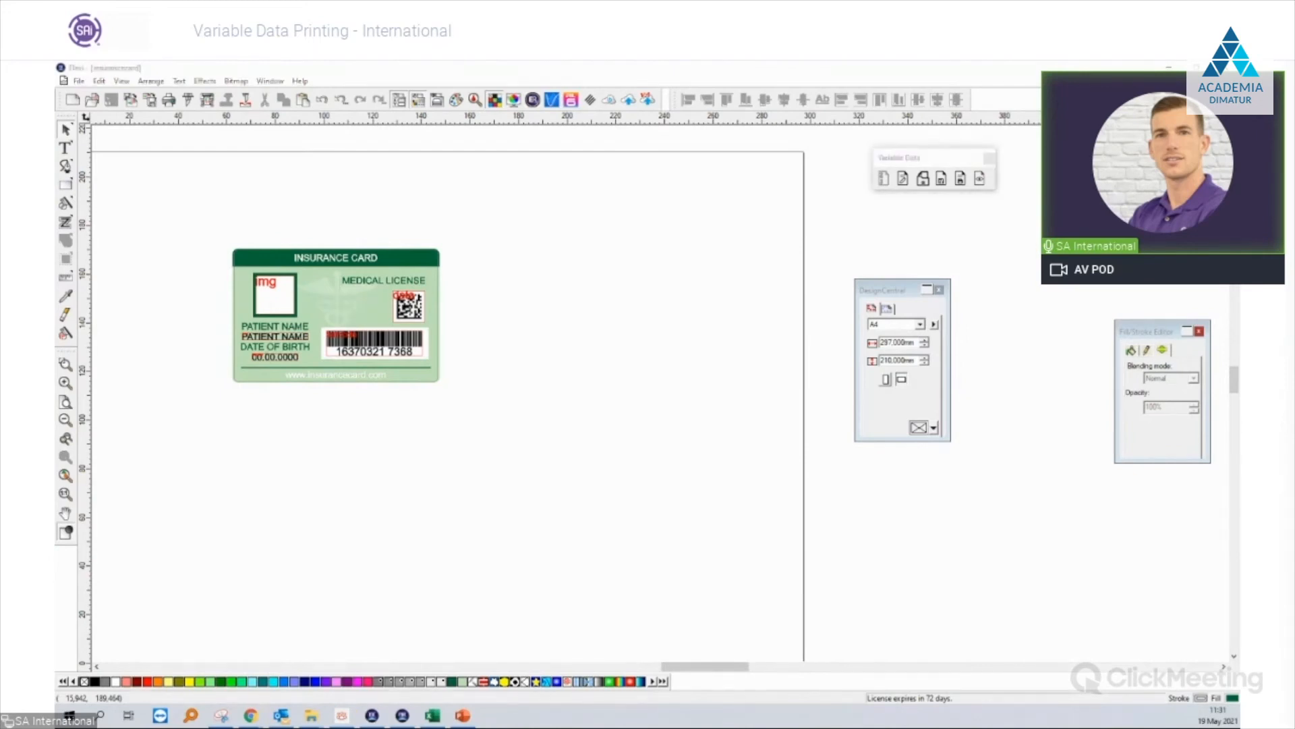
mouse_move(57, 329)
mouse_down()
mouse_move(1051, 252)
mouse_move(57, 338)
mouse_up()
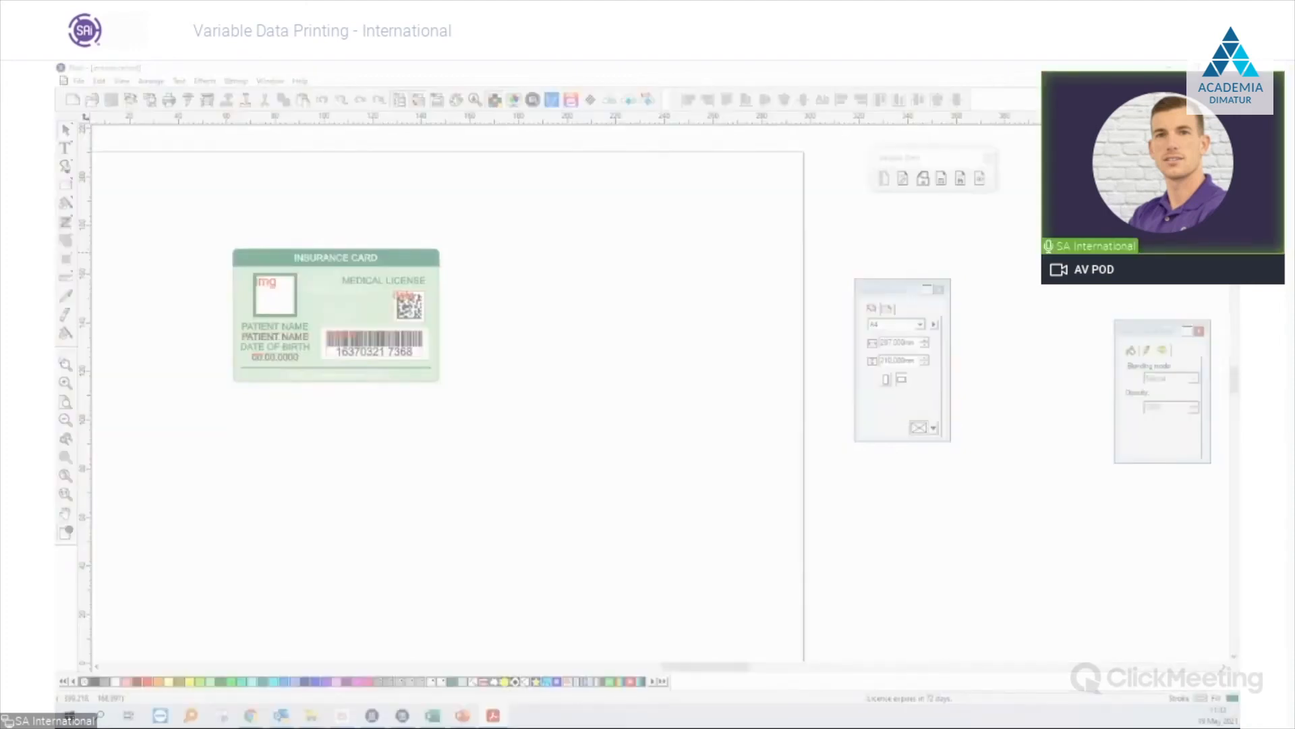
key(Escape)
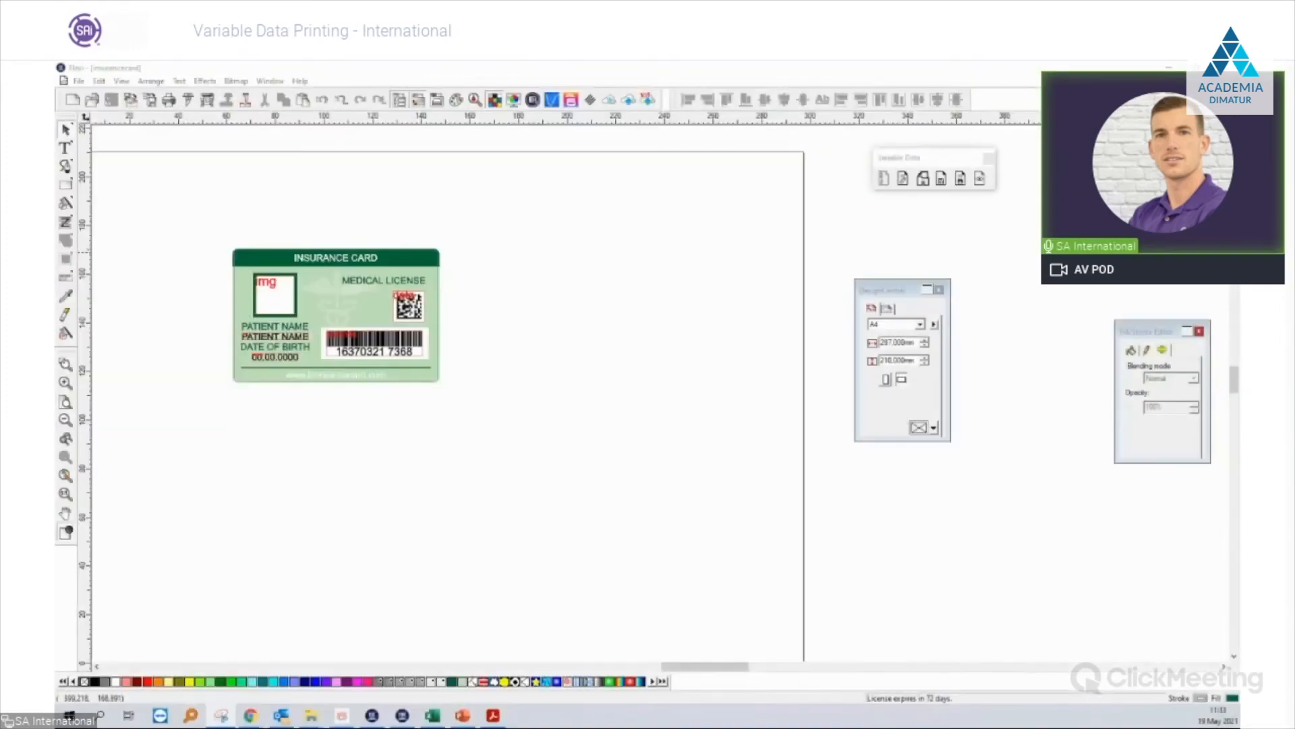
Paste the copied Feature Comparison 21 chart into the design and place it below the insurance card for viewing.
click(614, 303)
key(ctrl+v)
click(253, 435)
scroll(406, 526, down, 5)
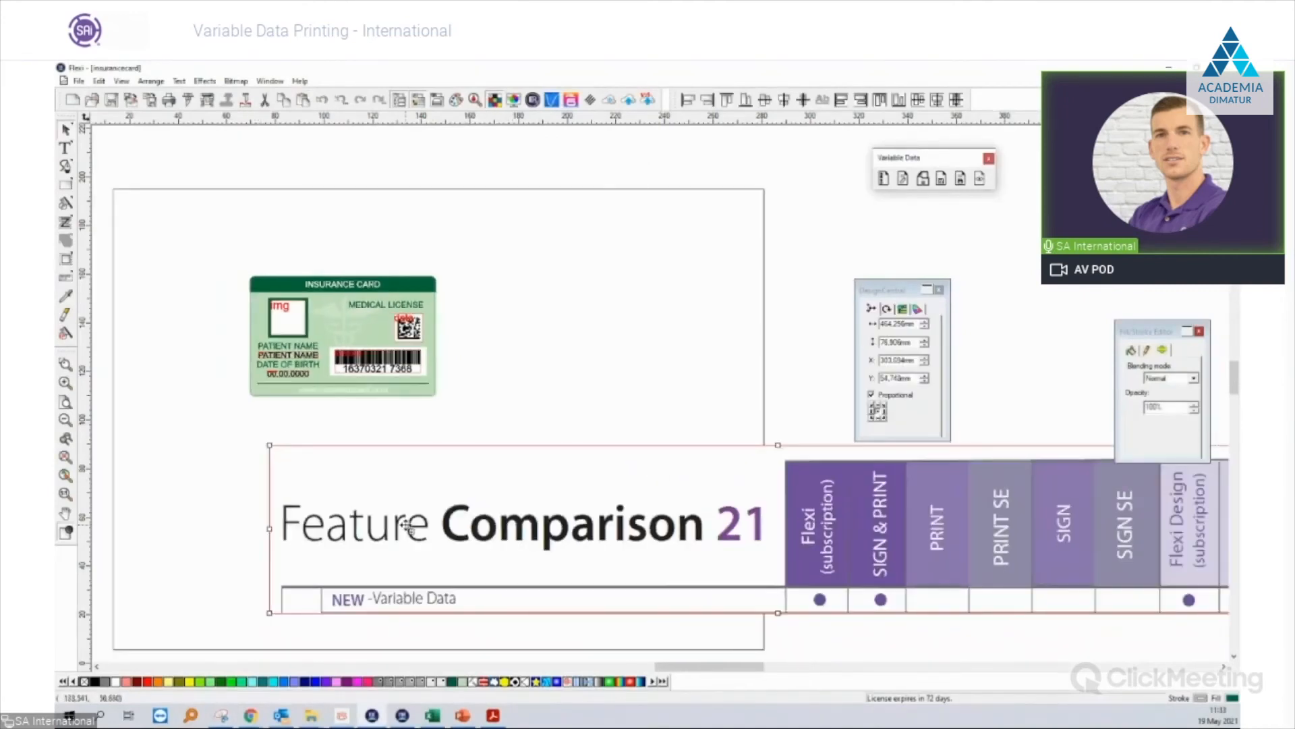
drag(623, 532, 451, 524)
click(481, 607)
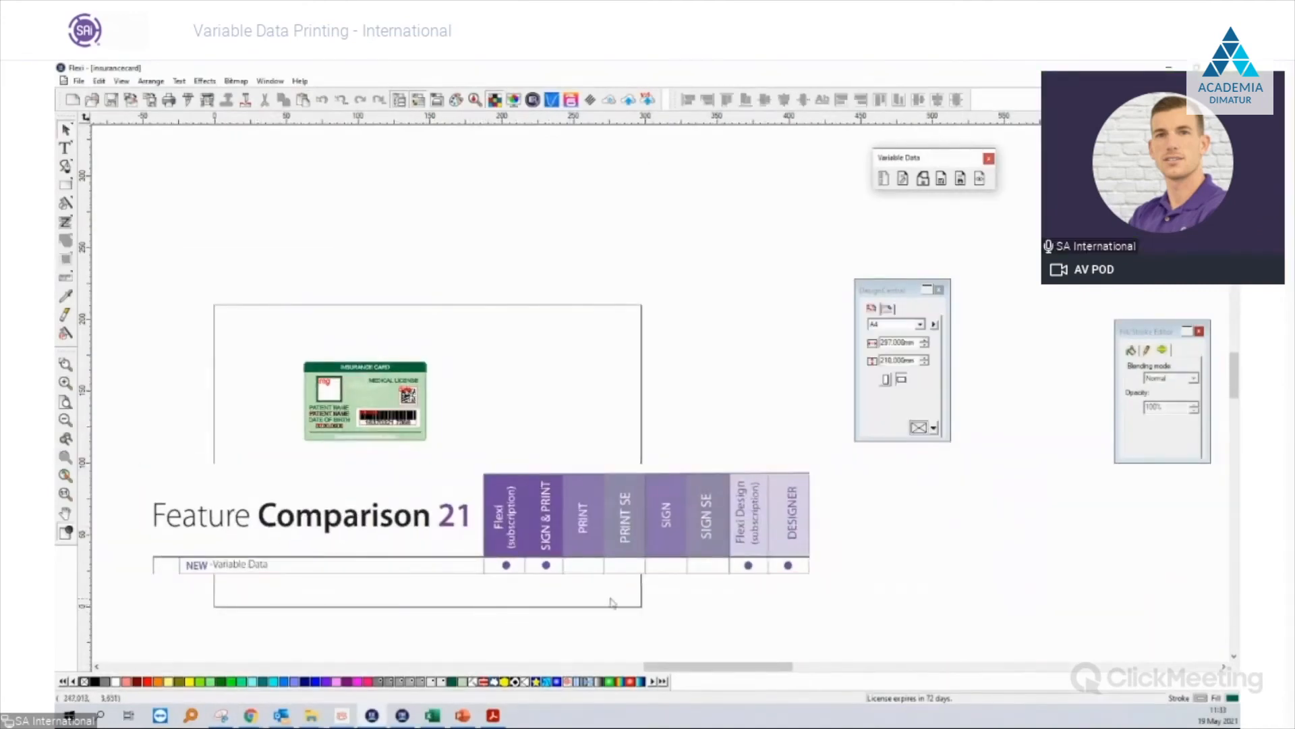
scroll(823, 564, up, 1)
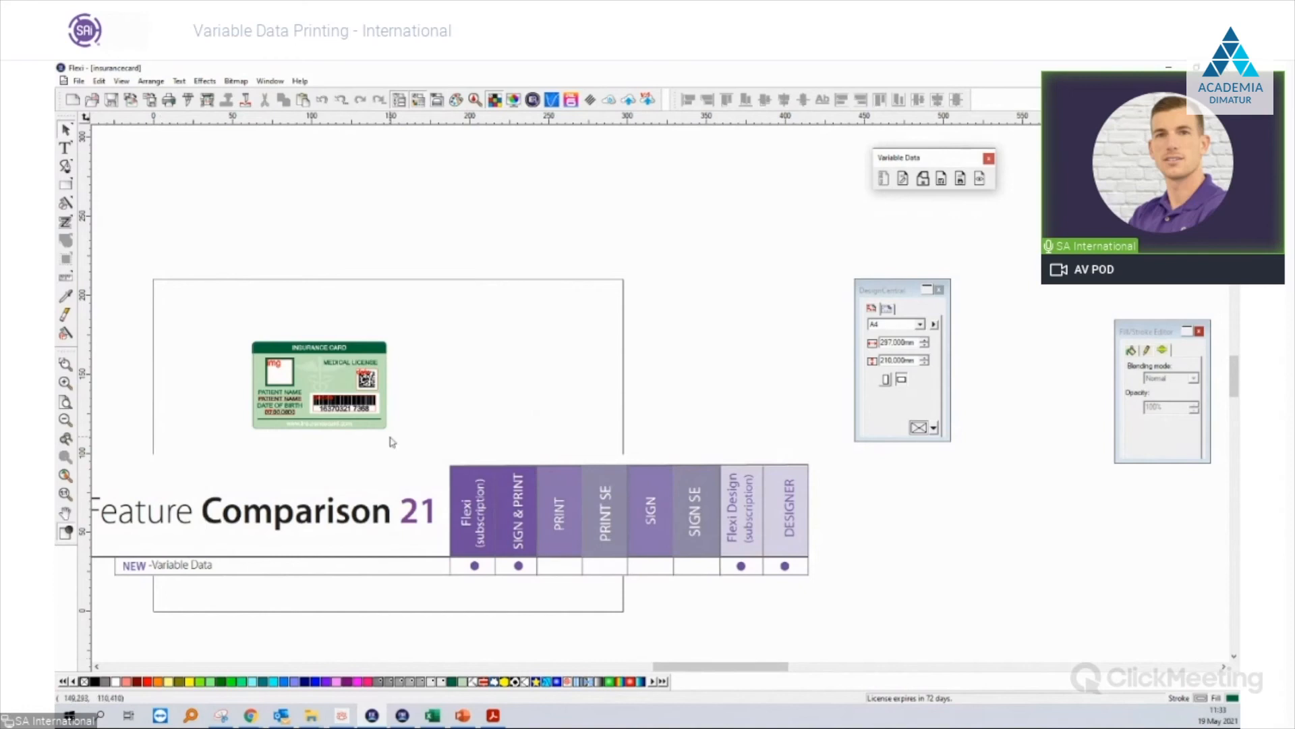
scroll(244, 425, up, 1)
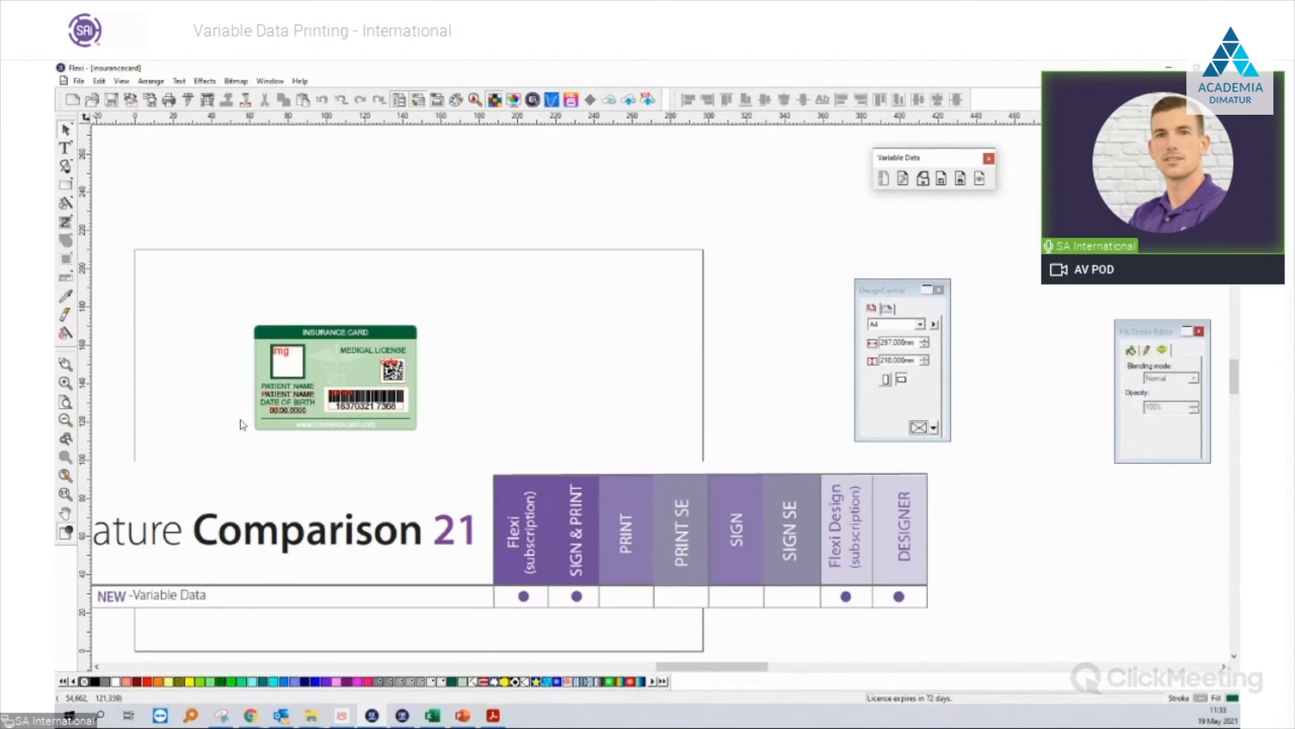
key(alt+Tab)
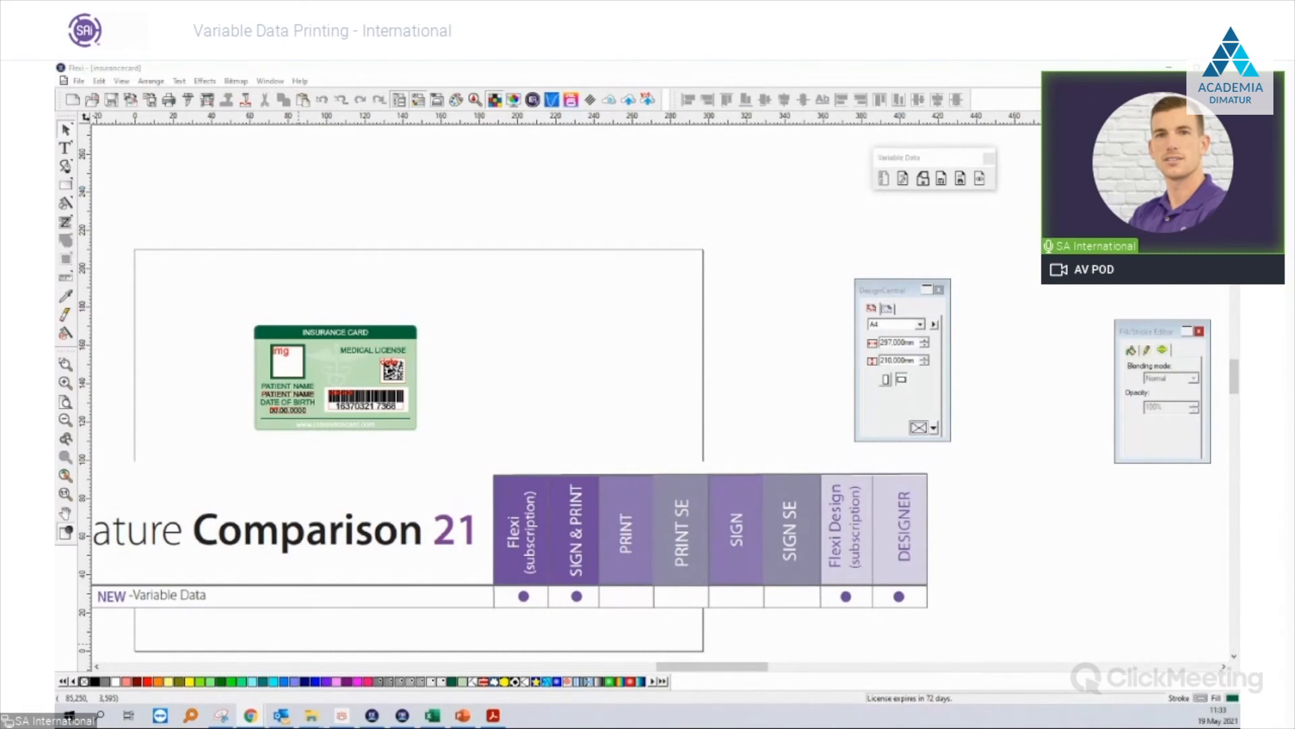
scroll(617, 501, down, 3)
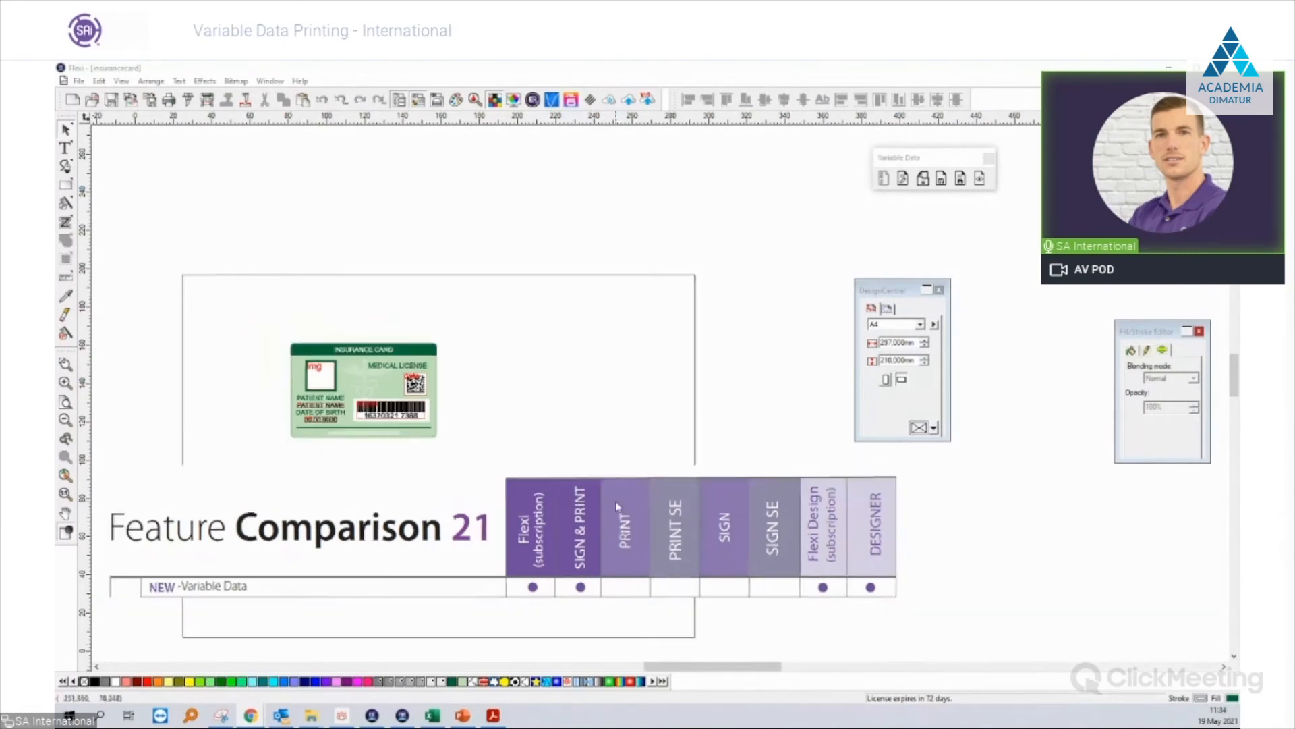
Delete the Feature Comparison 21 chart from the design and show the insurance card up close.
click(586, 522)
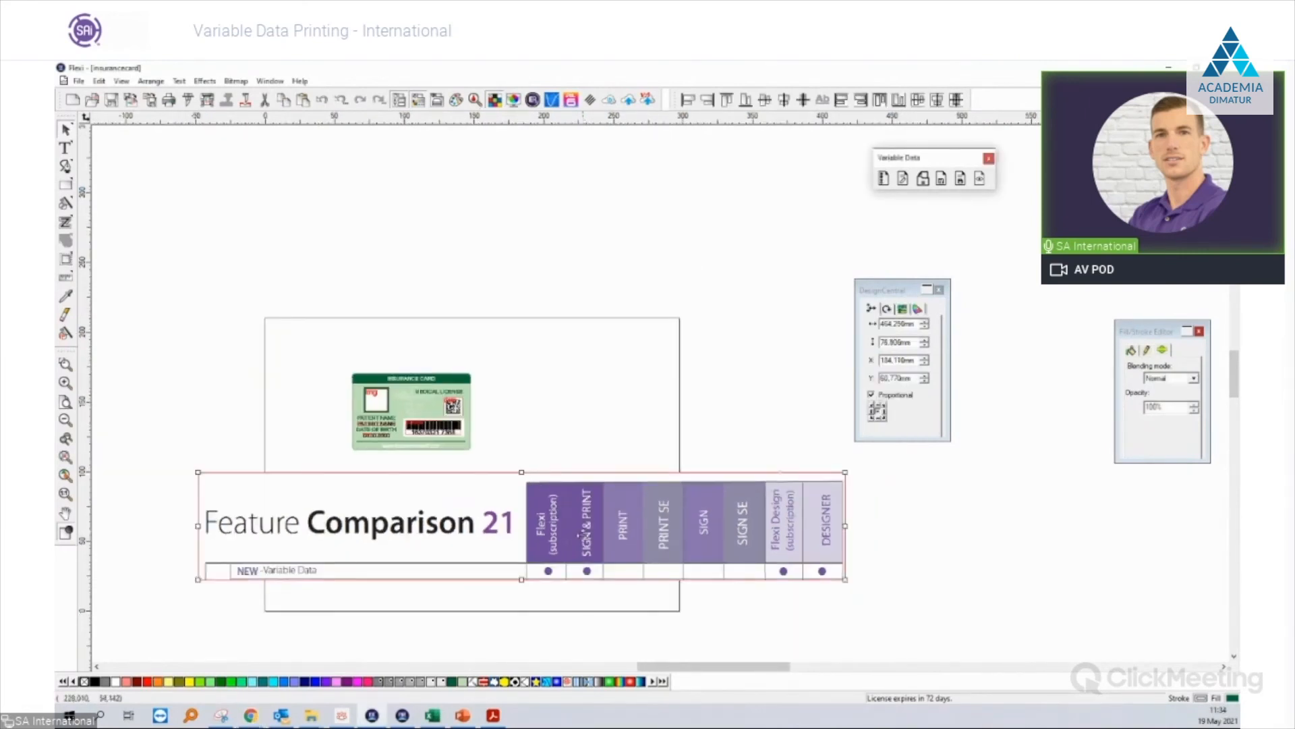
key(Delete)
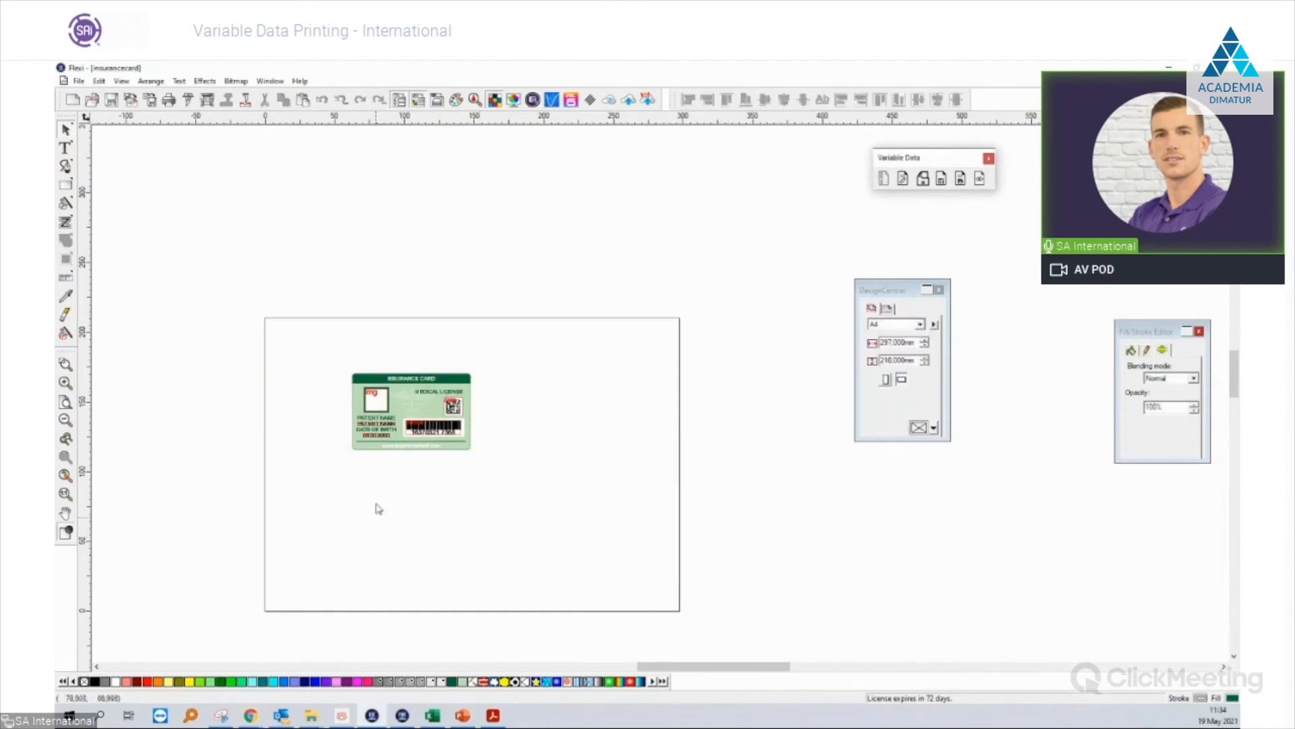
scroll(358, 419, up, 3)
scroll(360, 421, up, 3)
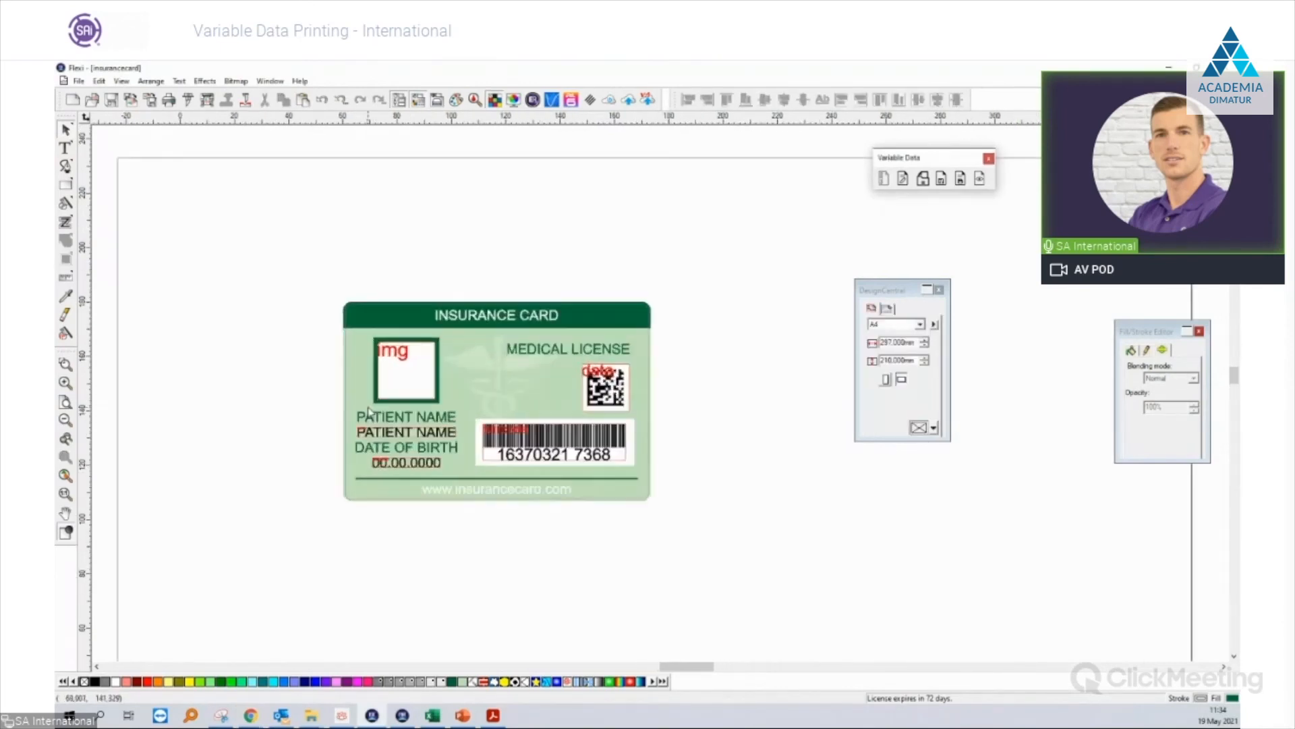
scroll(450, 422, up, 1)
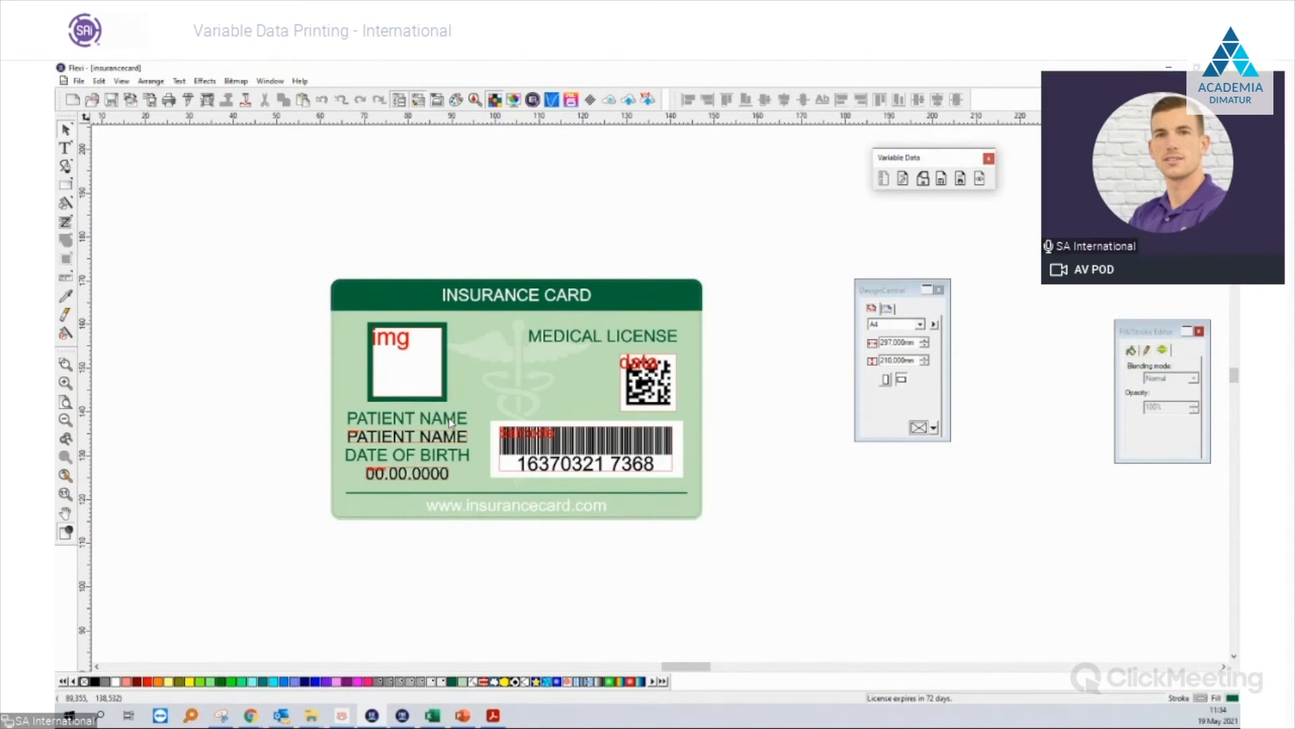
scroll(415, 386, down, 3)
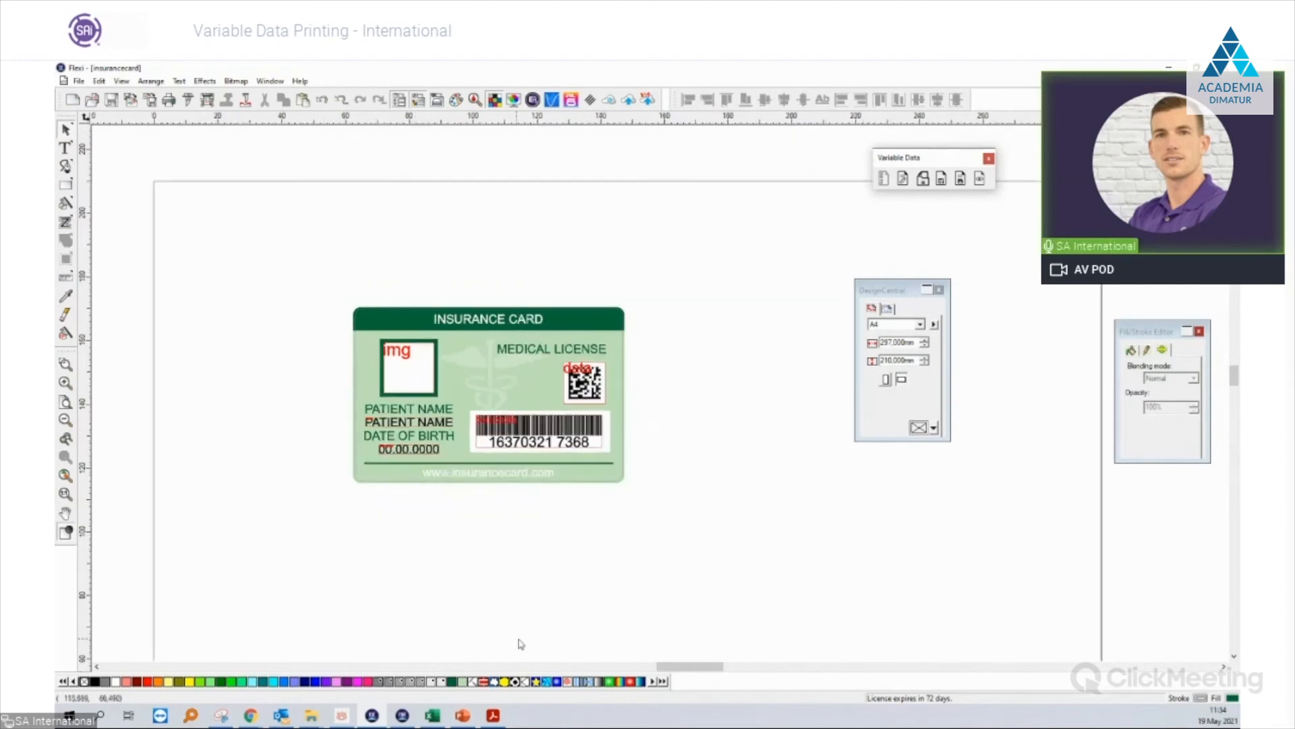
In Production Manager, define a jig layout with 85 × 55 mm jigs in the default job properties of the Mutoh XPJ-661UF.
click(404, 715)
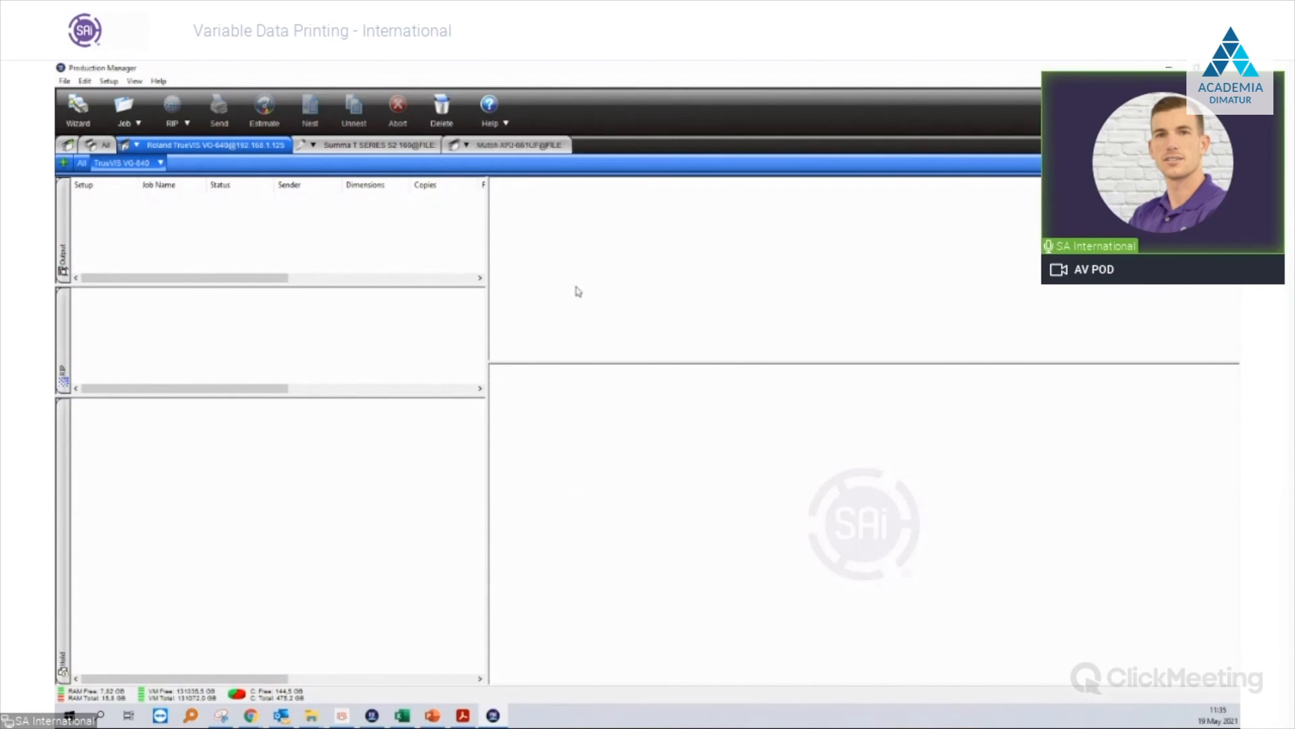
click(521, 145)
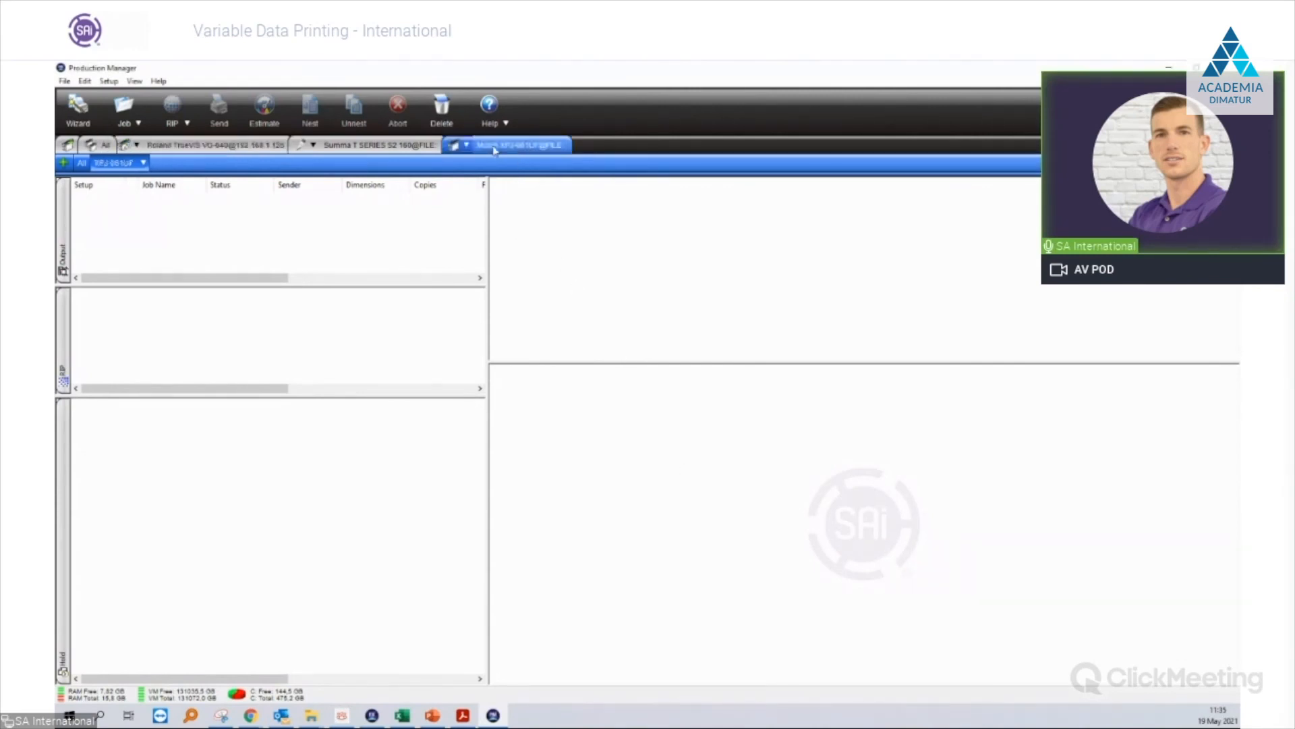
double_click(116, 167)
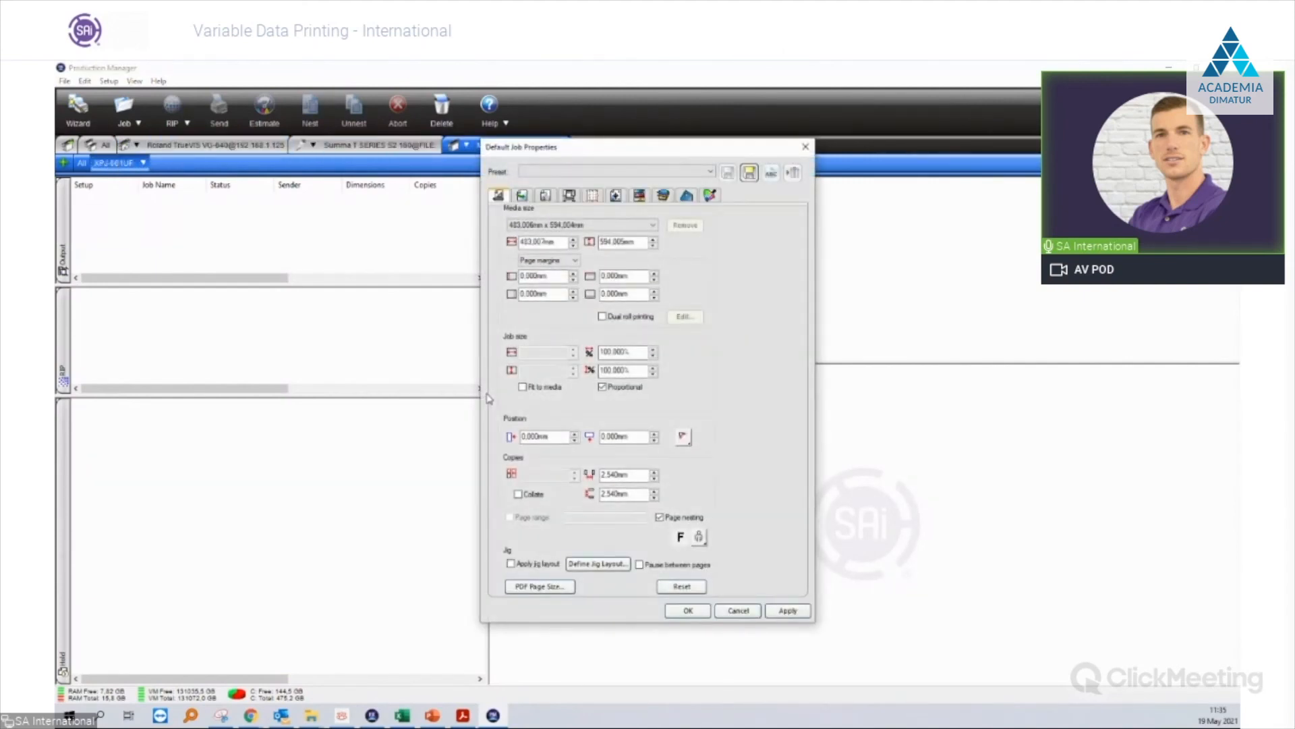
click(610, 567)
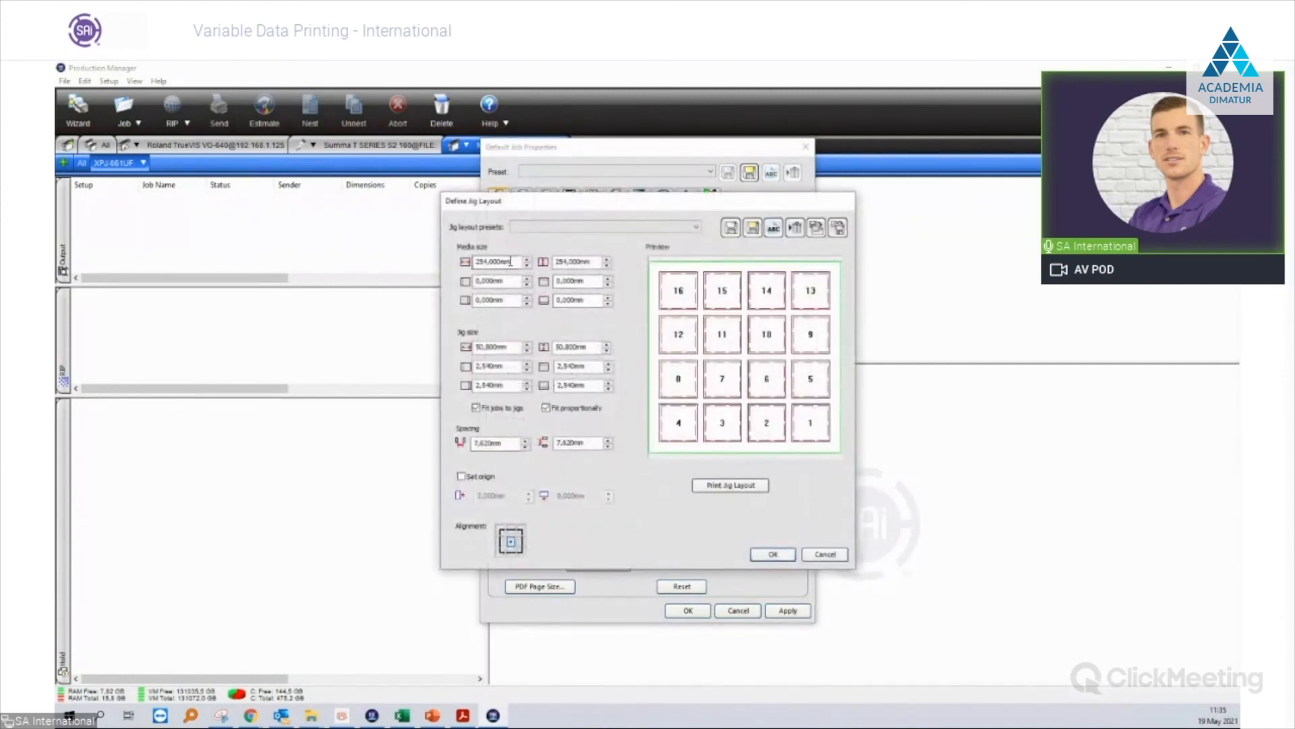
double_click(513, 347)
text(85)
key(Tab)
text(55)
key(Tab)
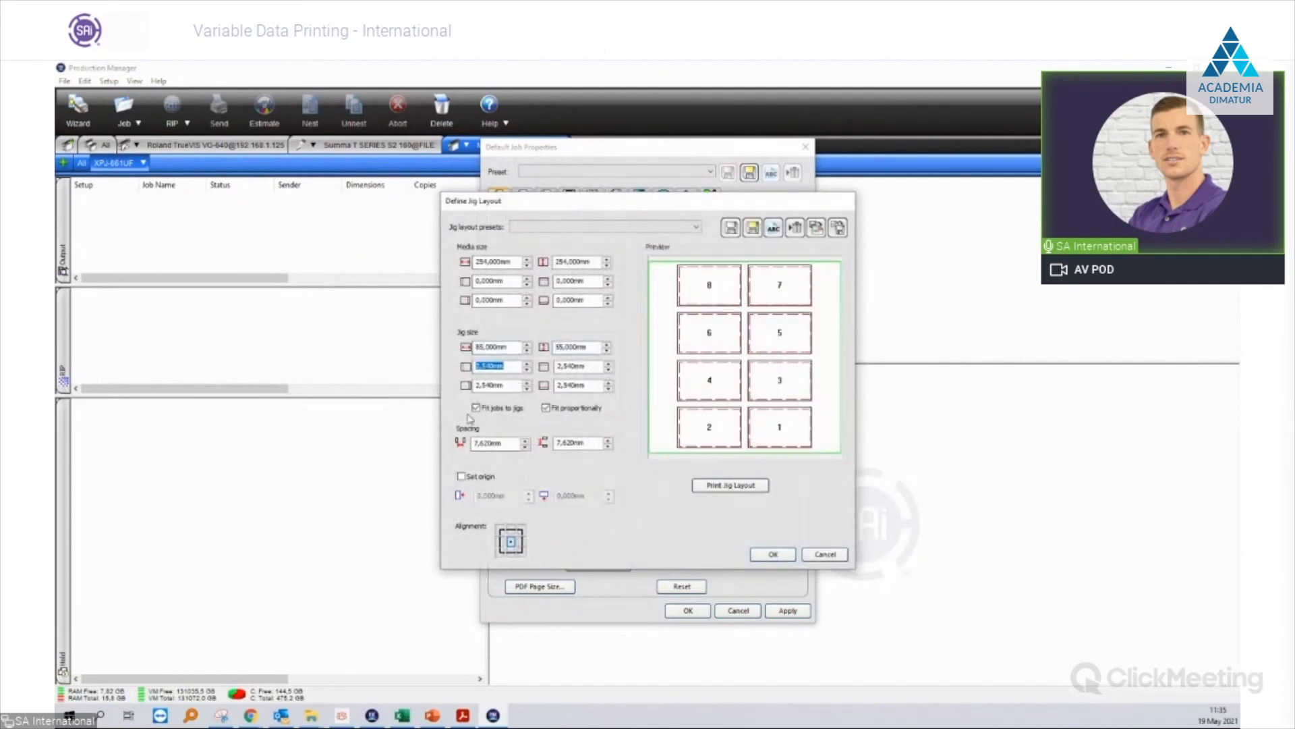
click(774, 554)
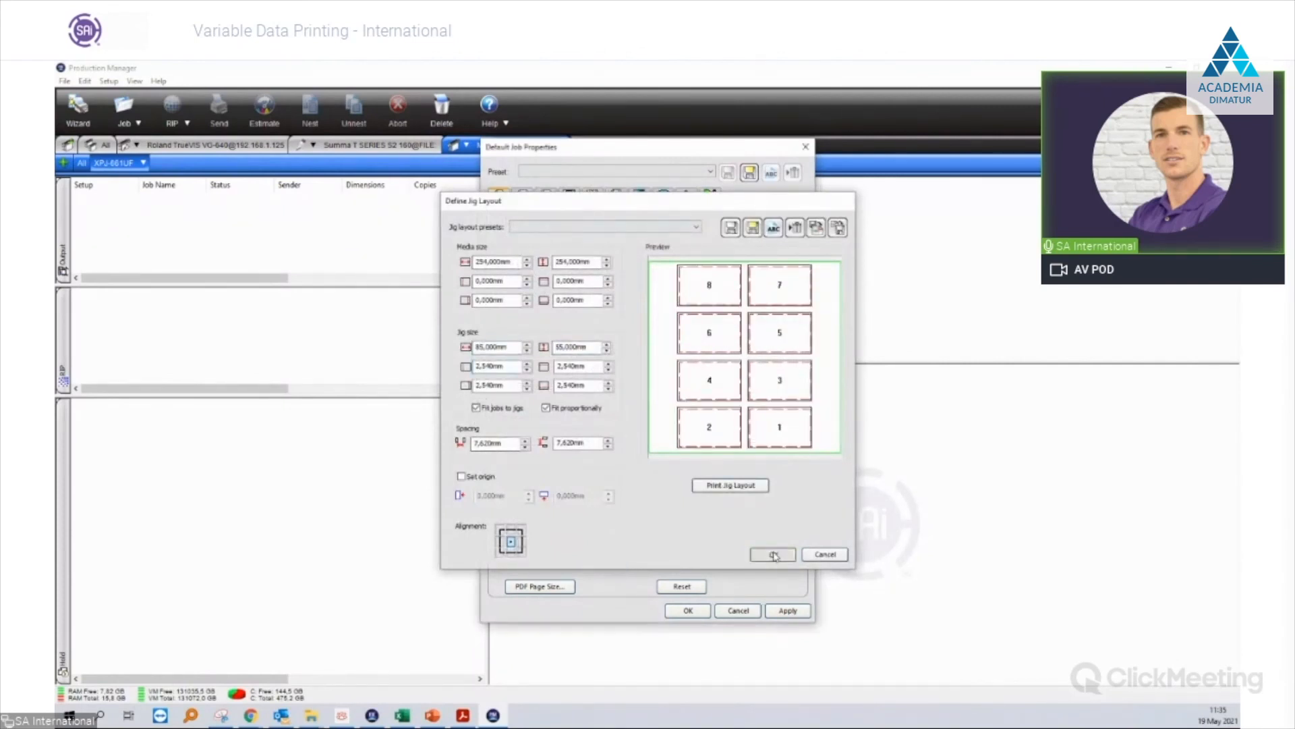
click(688, 611)
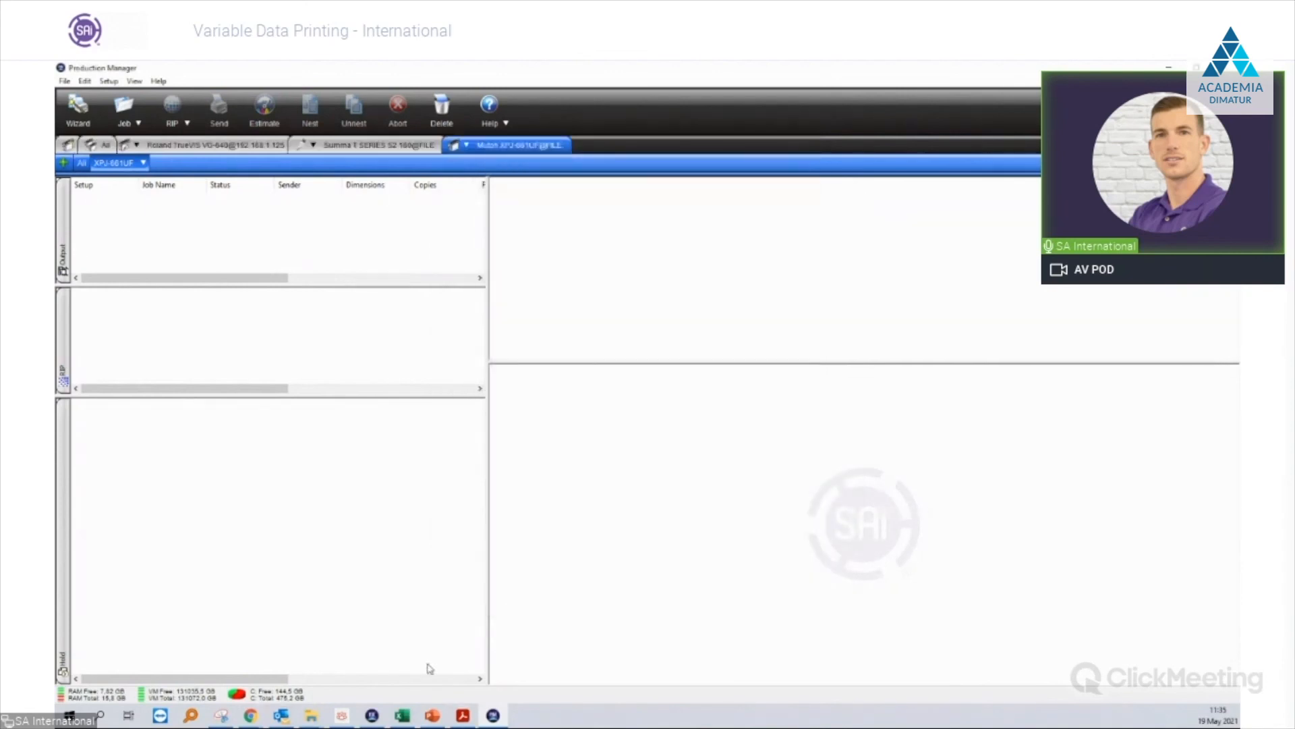
Switch back to Flexi, select the whole insurance card, and open RIP and Print with the XPJ-661UF as the printer.
click(372, 715)
drag(688, 561, 268, 255)
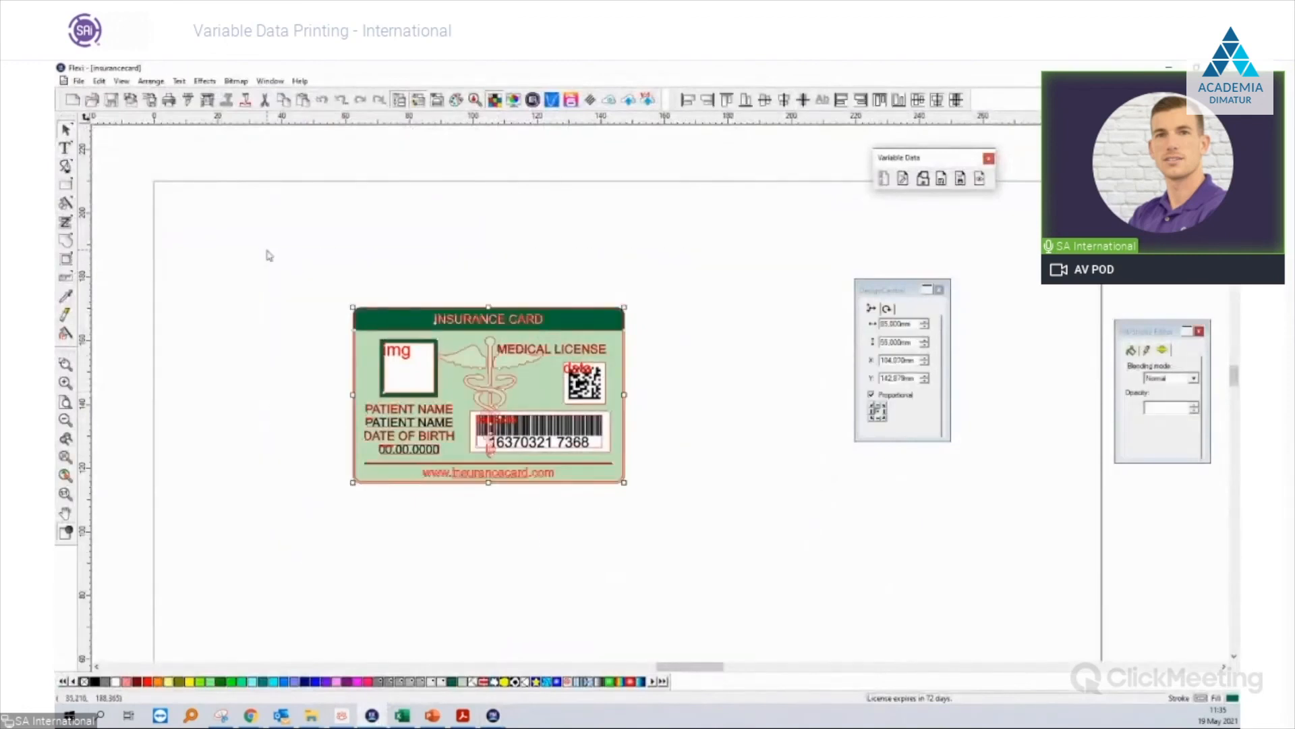
click(206, 100)
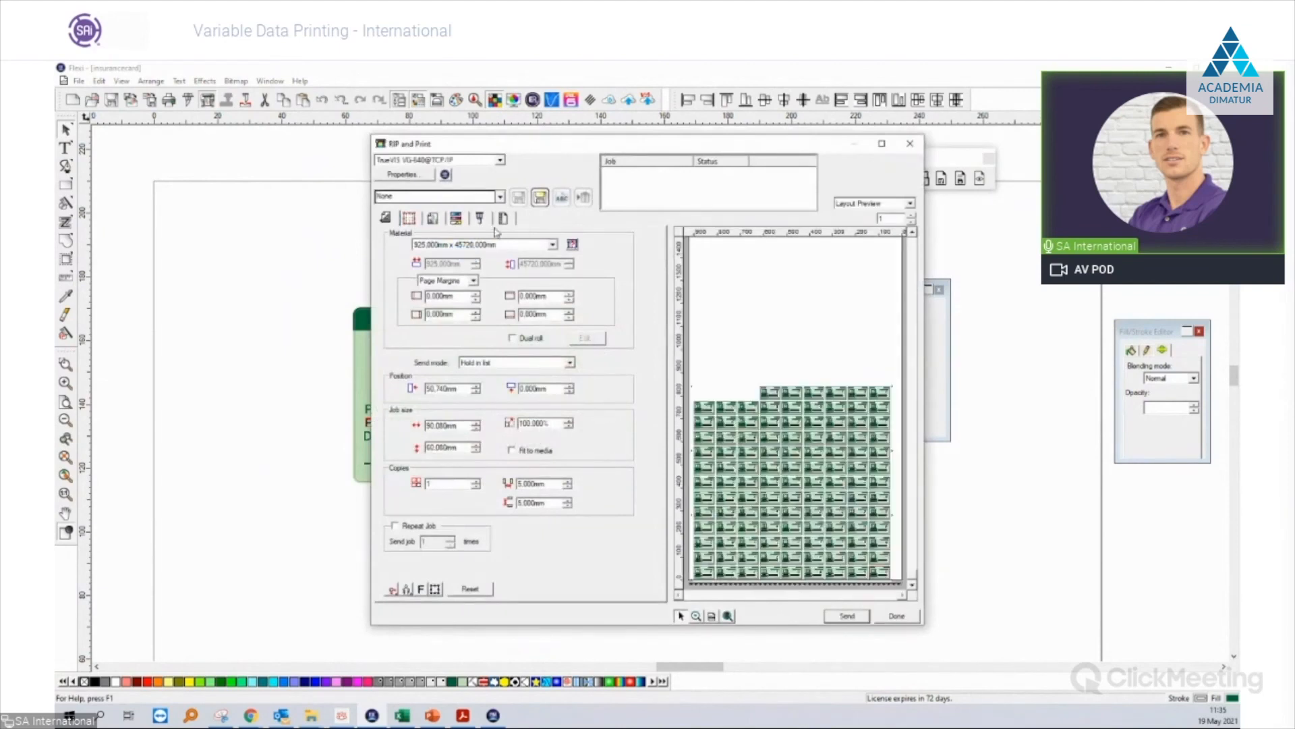
click(416, 162)
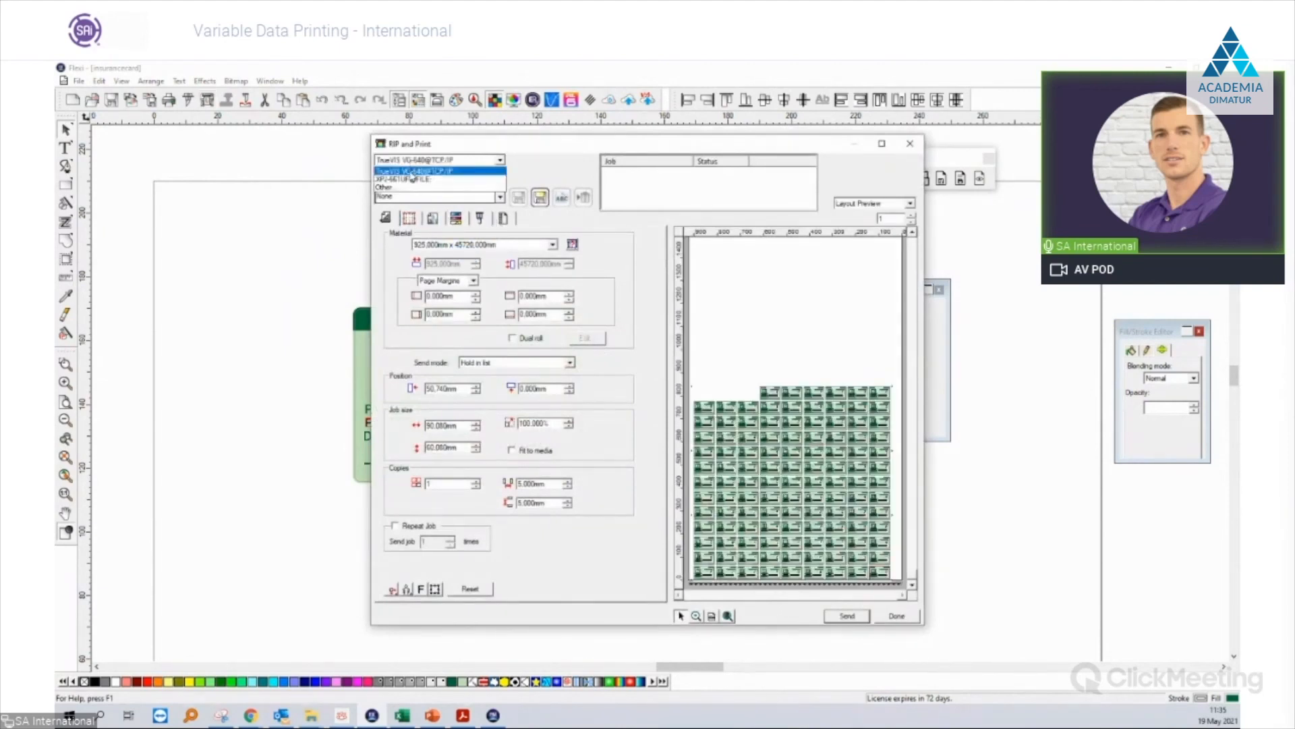
click(411, 179)
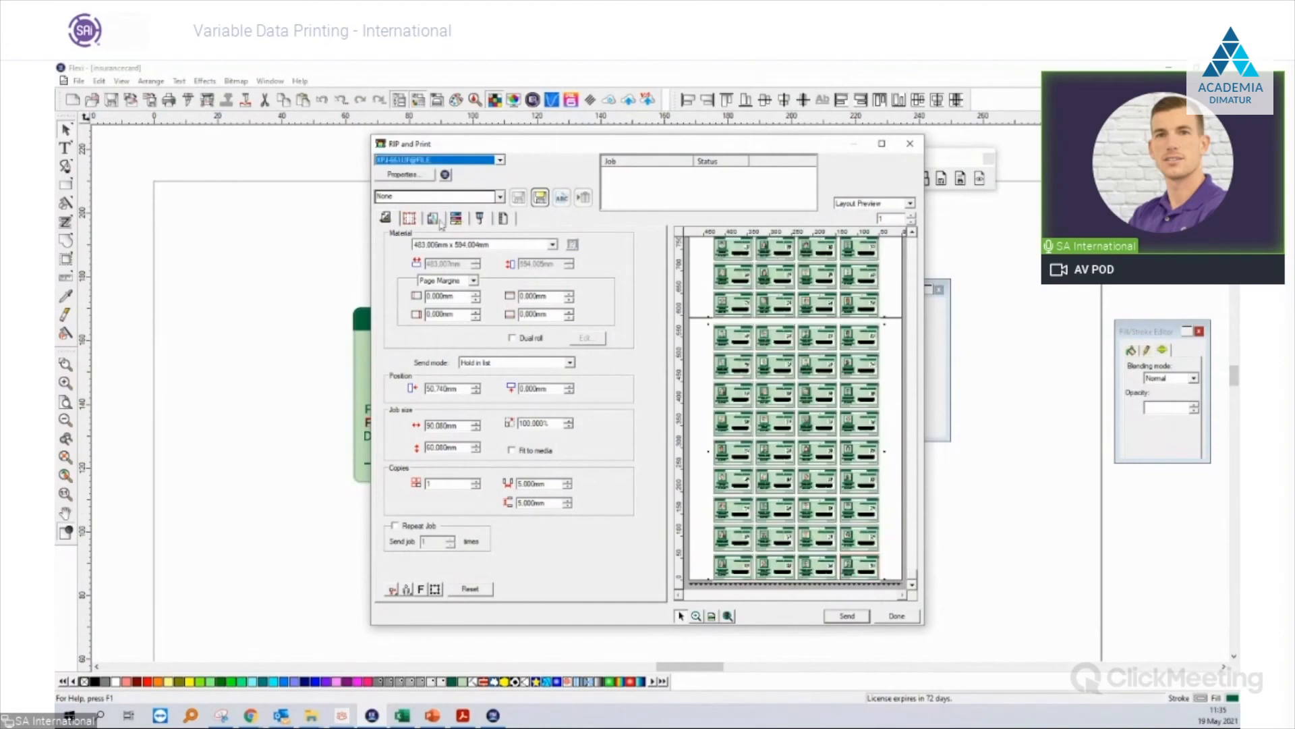
Review the print job's variable data records and its cut settings, and close RIP and Print without sending.
click(504, 219)
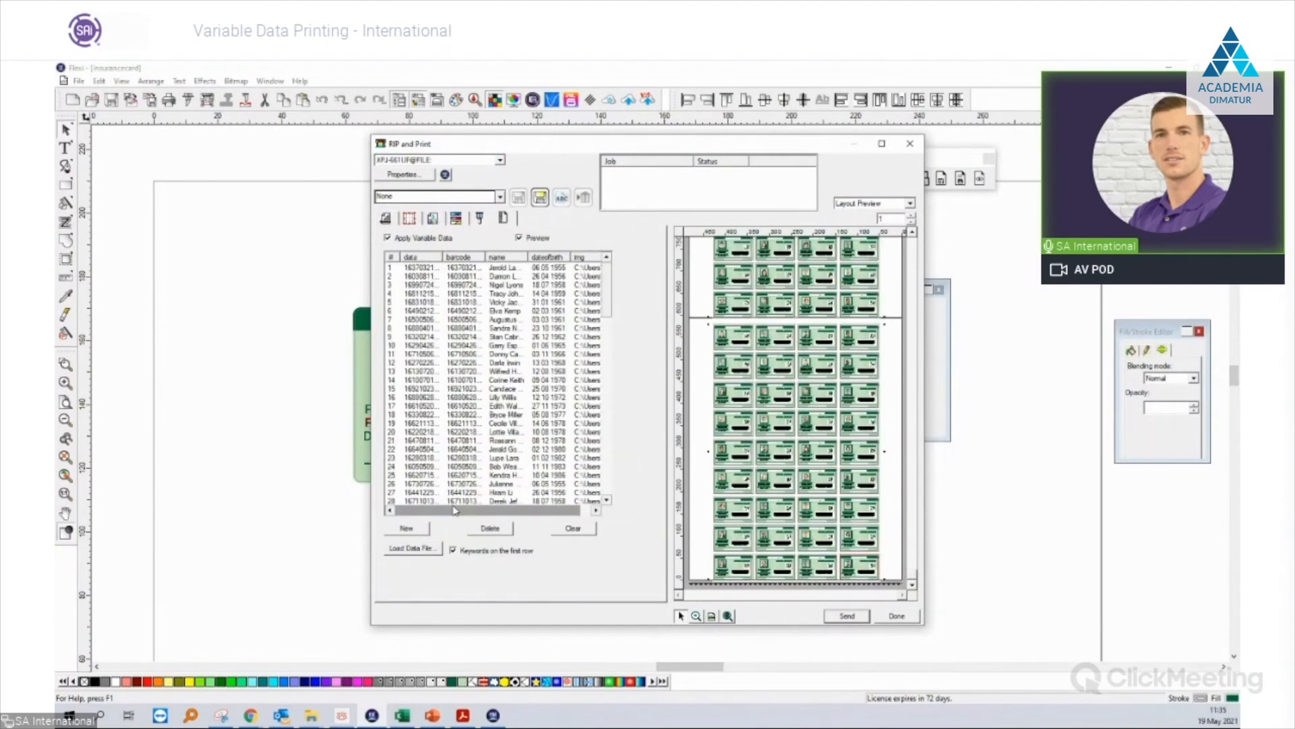
click(395, 217)
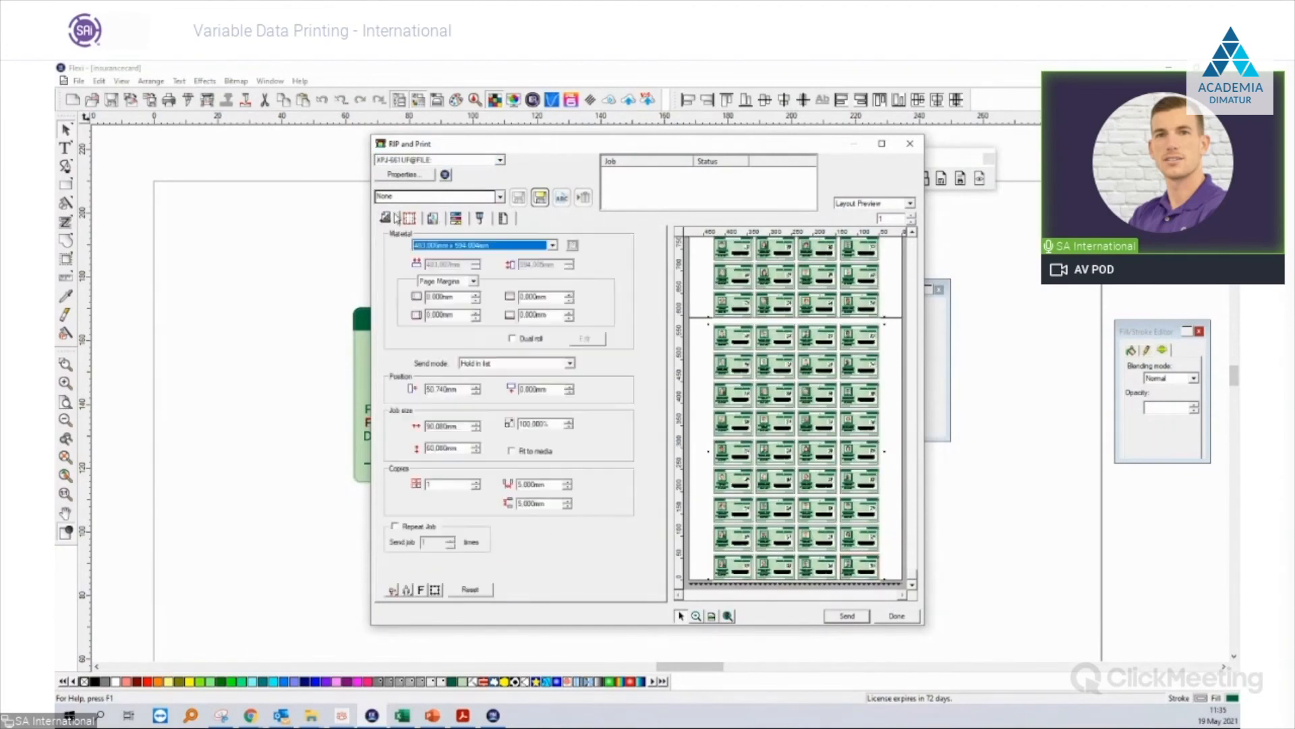
click(505, 218)
scroll(511, 390, down, 20)
scroll(546, 416, up, 5)
click(477, 220)
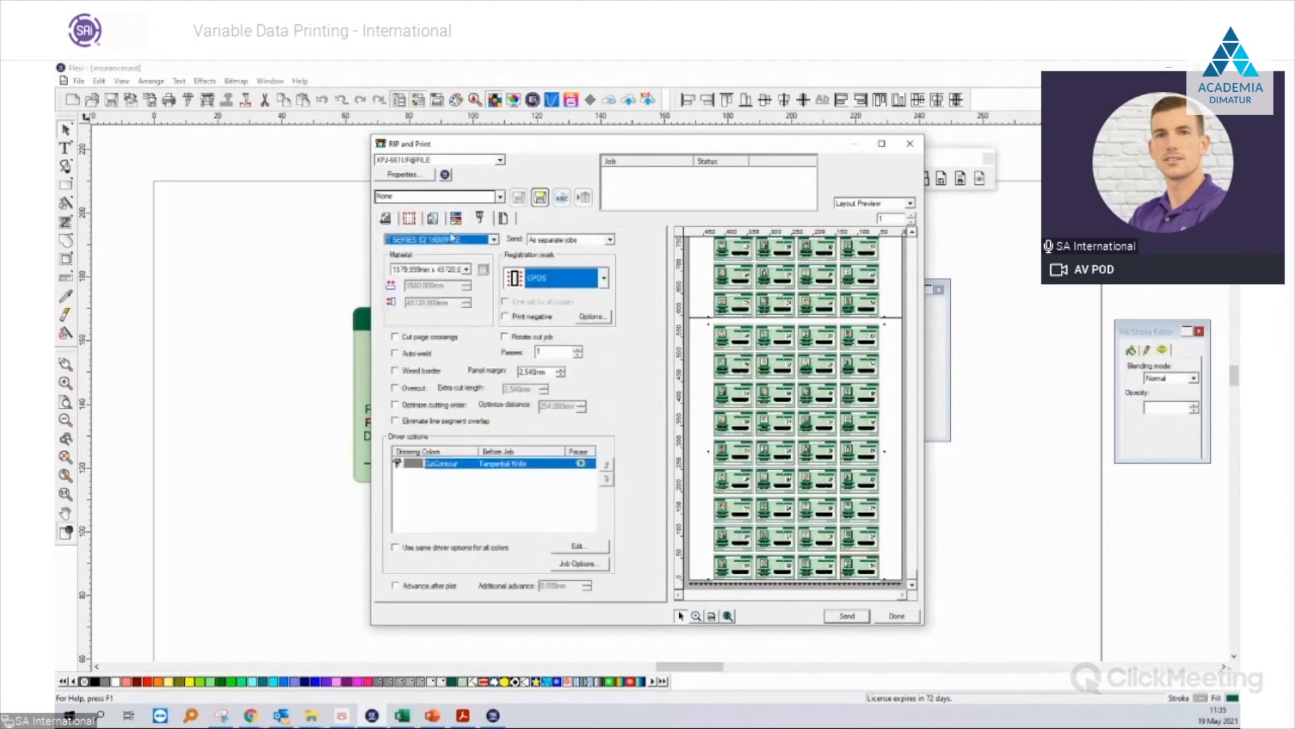
click(911, 145)
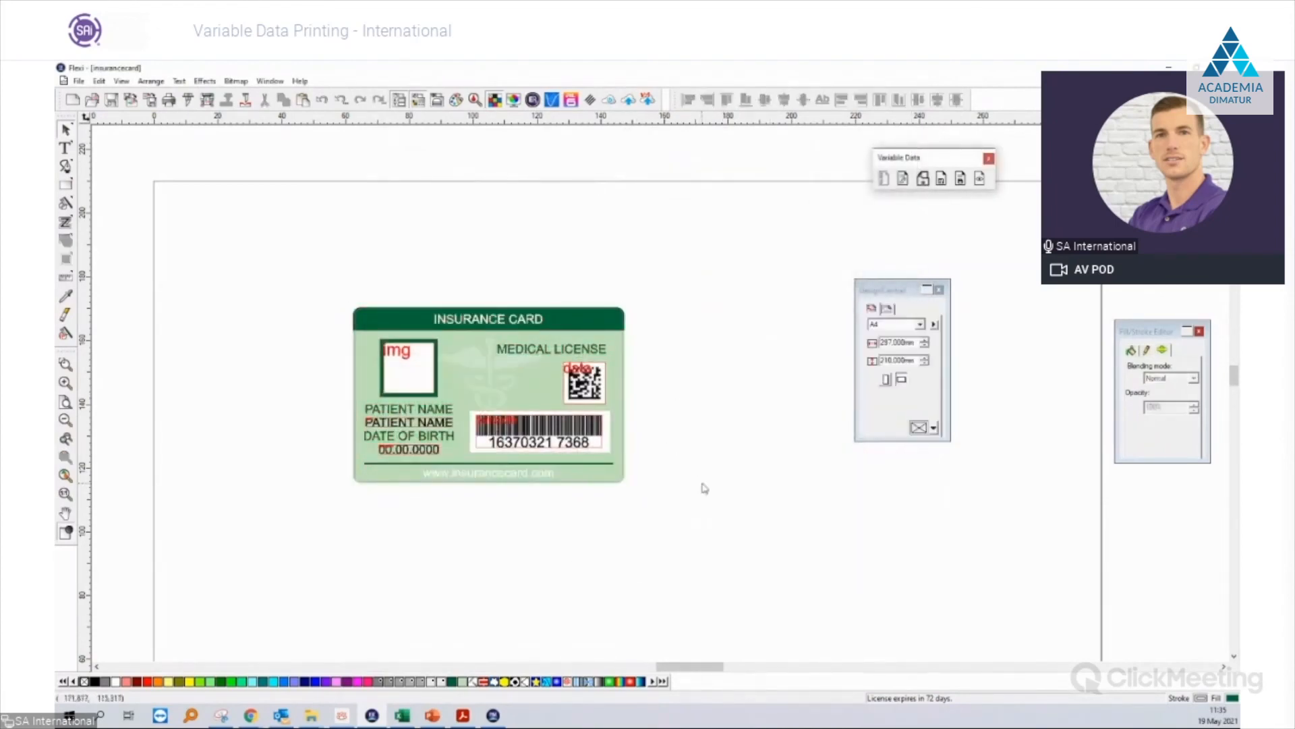
Select the card's cut outline by its CutContour spot color stroke and remove it from the design.
key(ctrl+f)
click(585, 319)
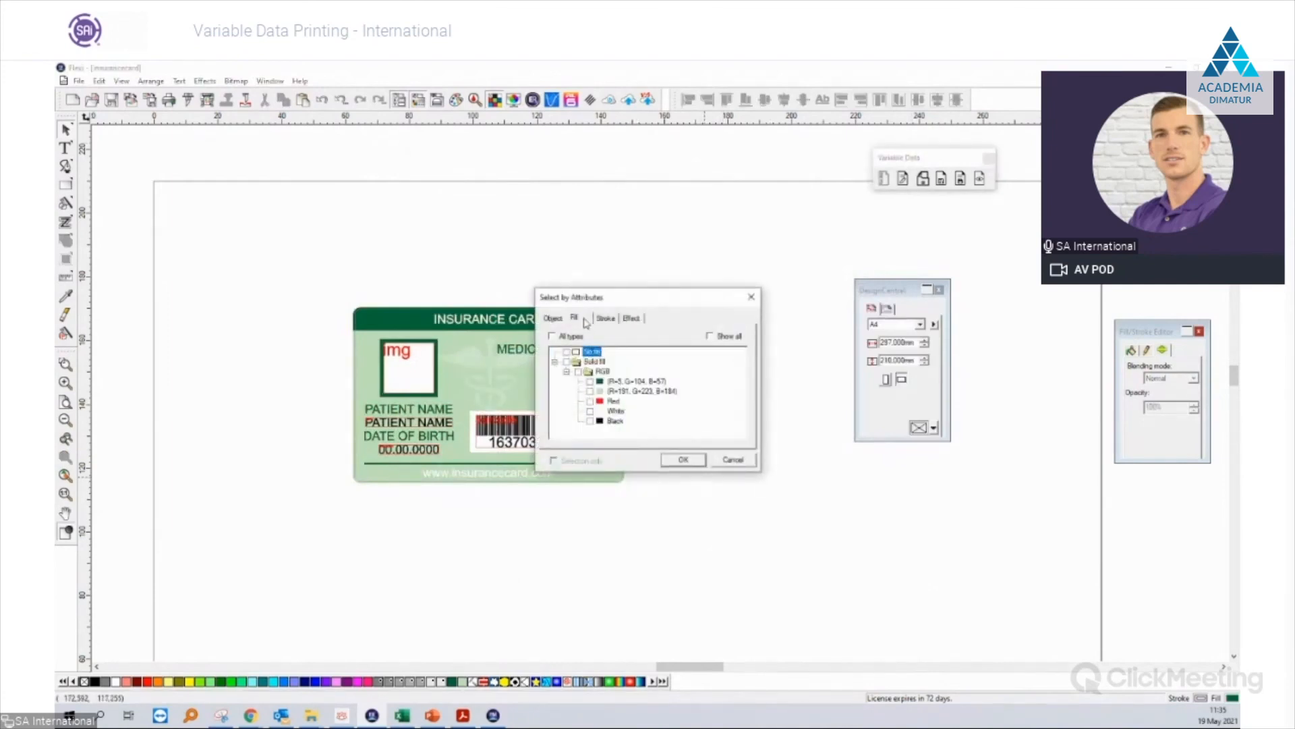
click(606, 318)
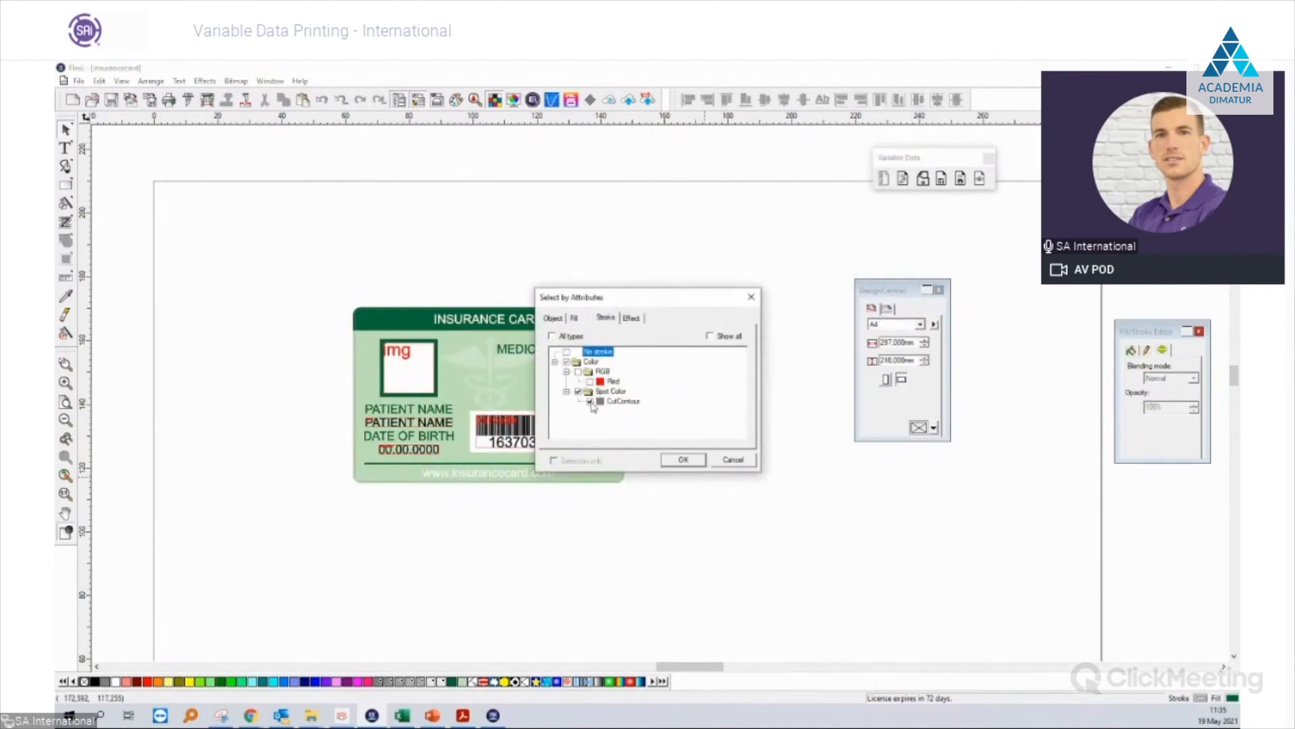
click(681, 461)
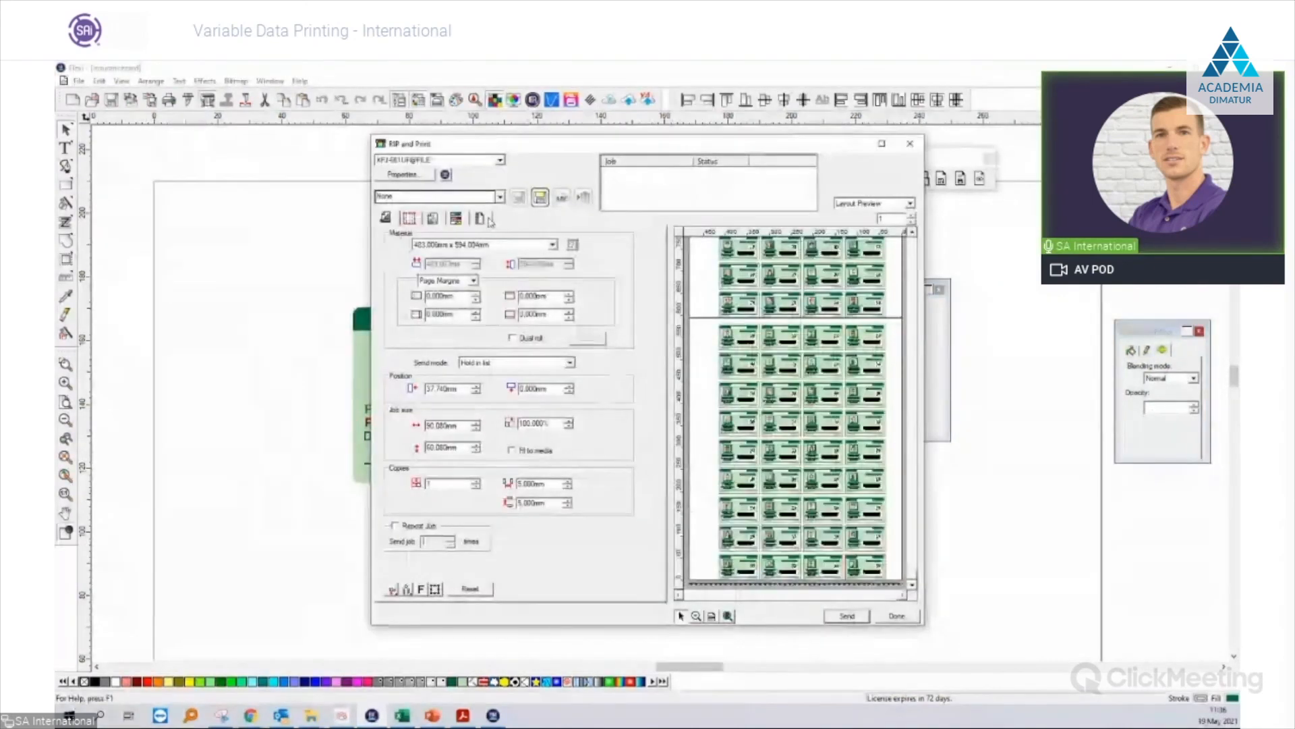
Check the print-only job's settings, send the card to the XPJ-661UF with Hold in list, and switch to Production Manager.
click(483, 219)
click(410, 218)
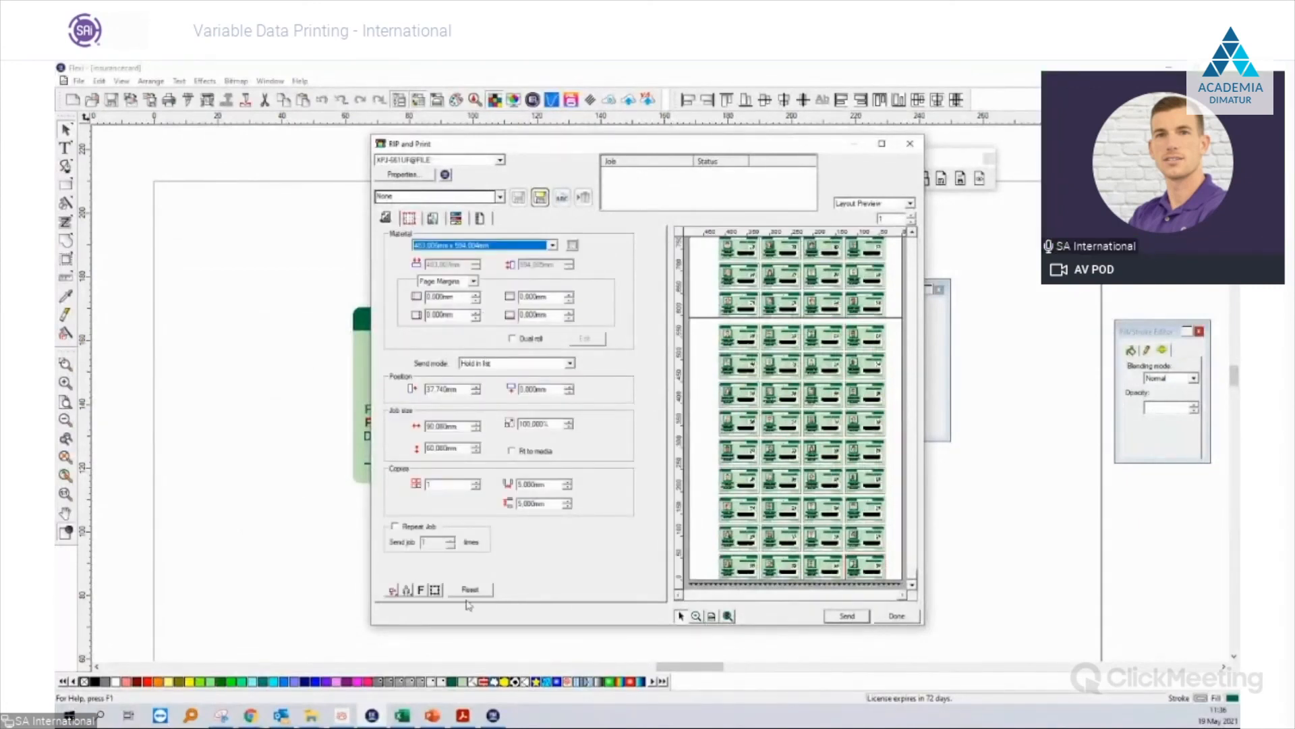
click(436, 593)
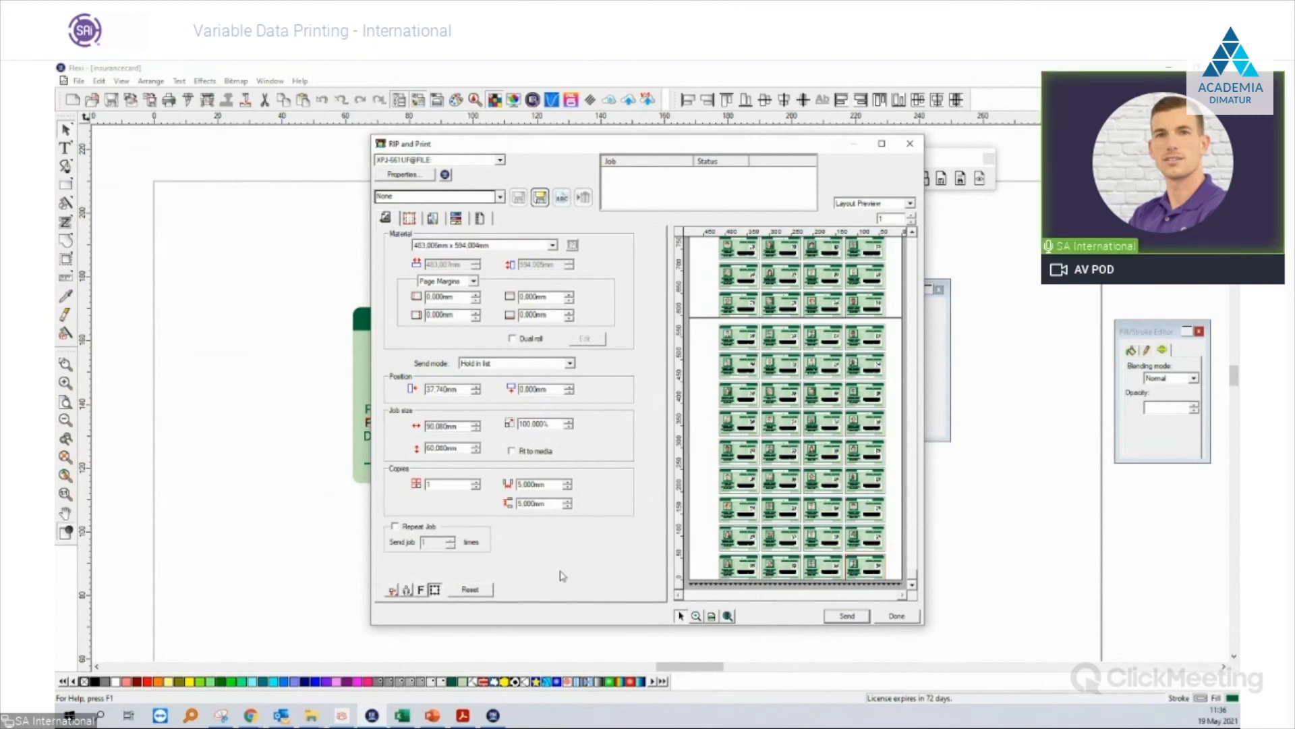
click(896, 618)
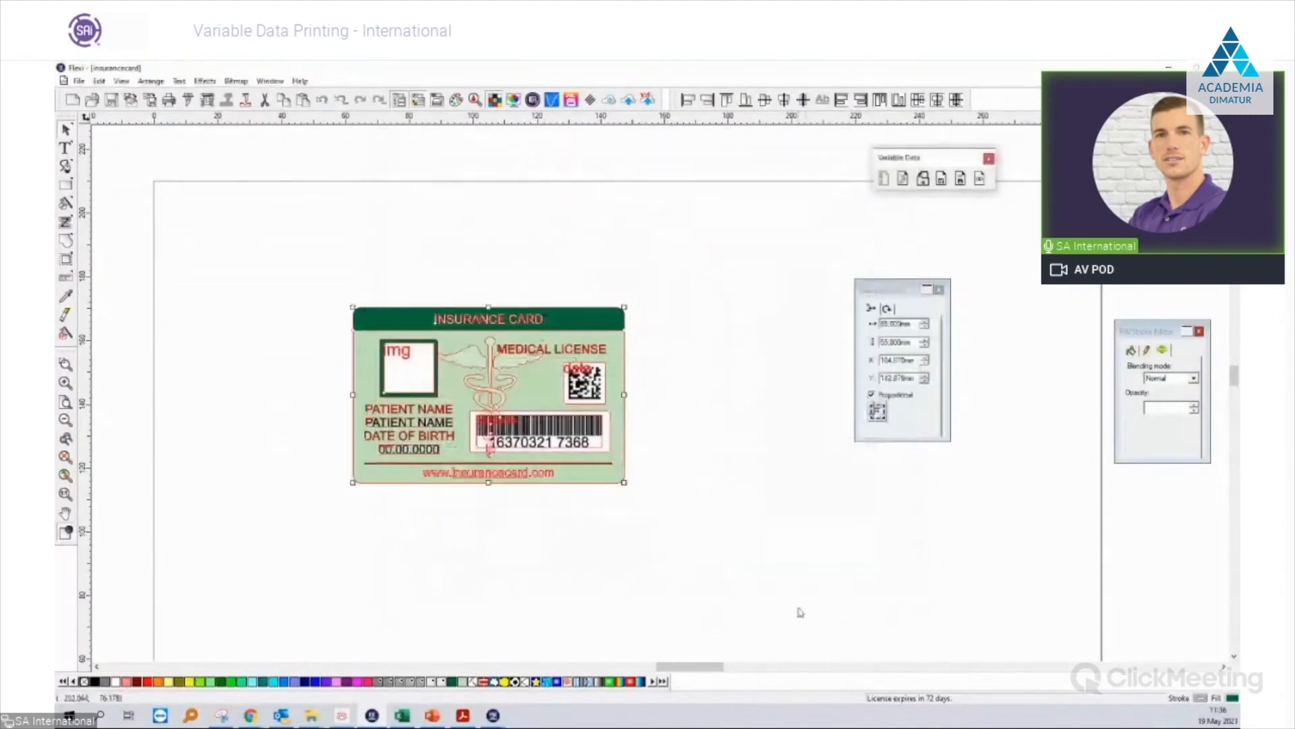
mouse_move(493, 718)
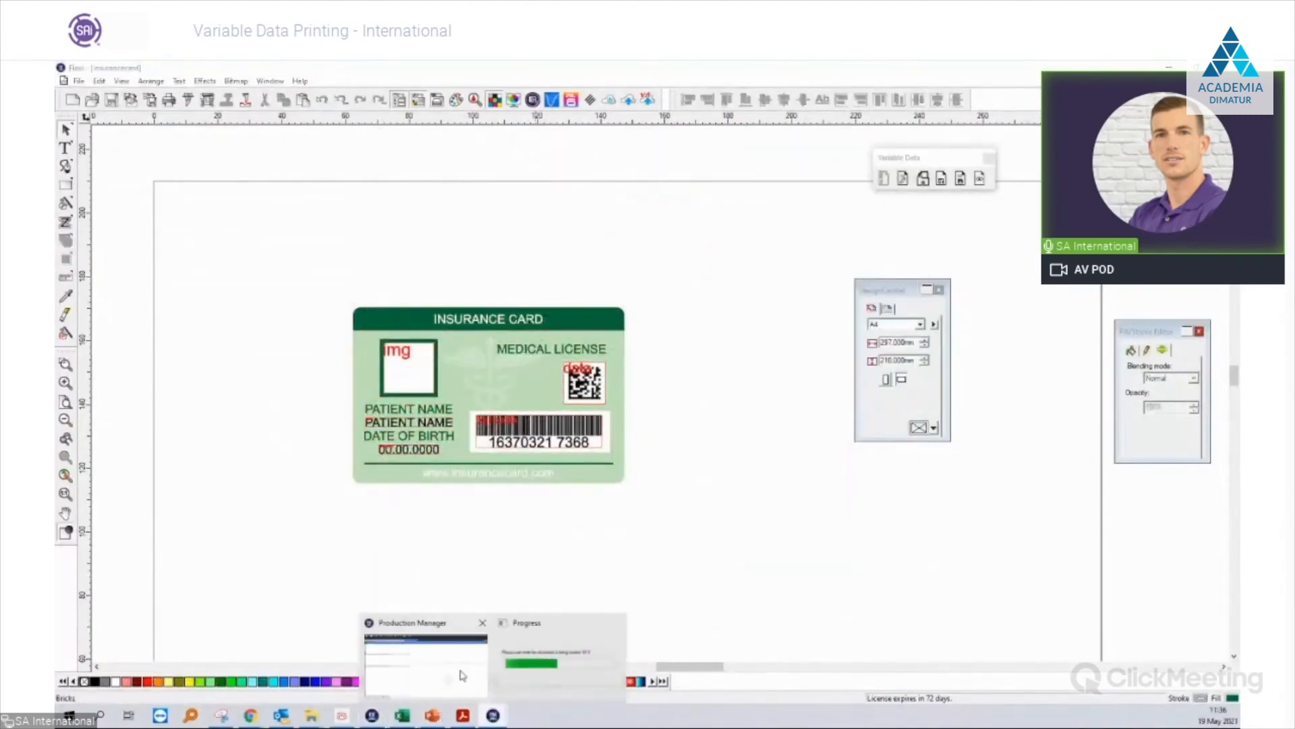
click(457, 671)
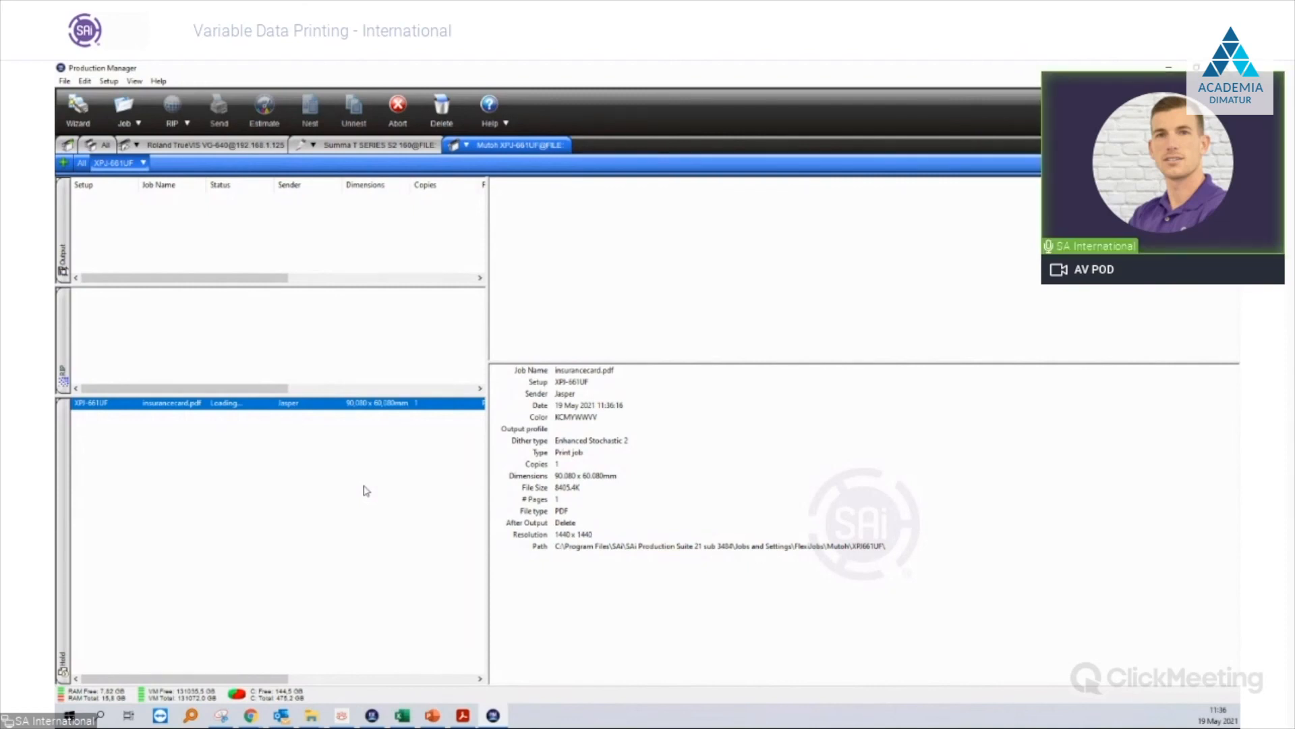
Preview the held insurancecard.pdf job with the jig layout applied, look through its pages, and close the job properties without saving.
double_click(256, 405)
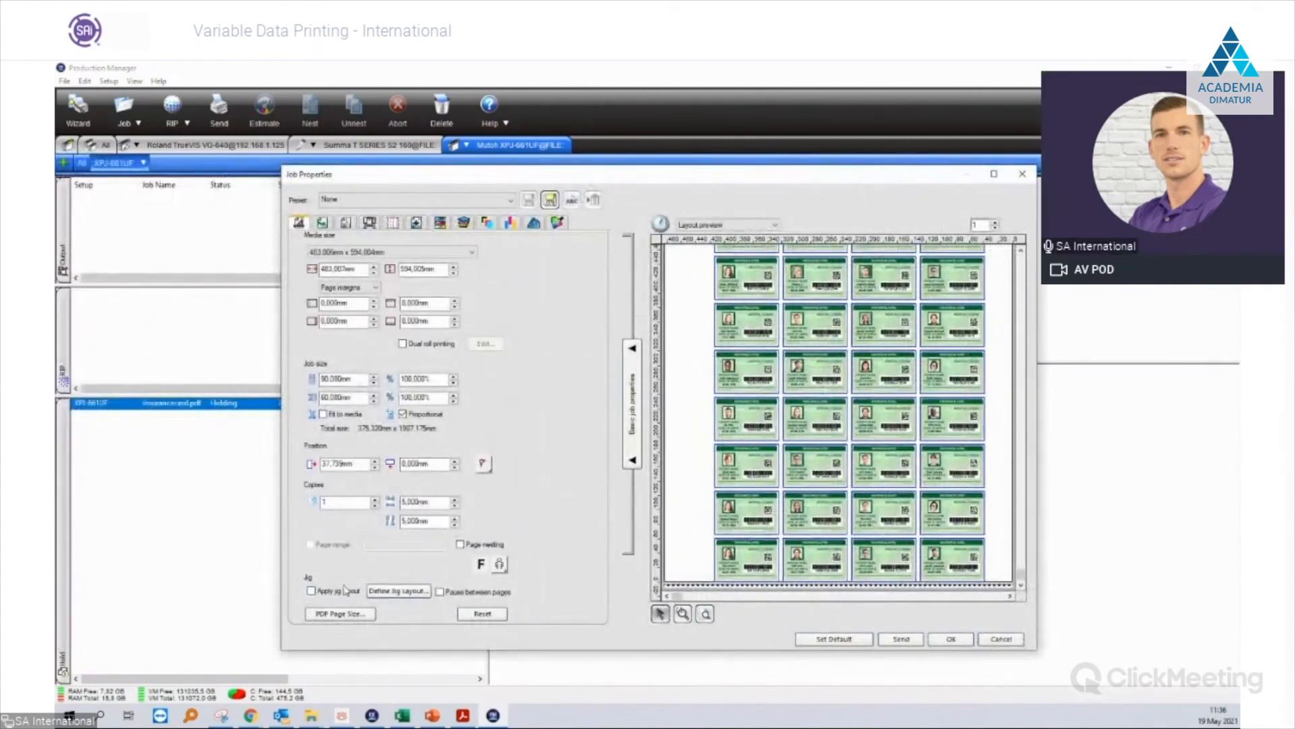
click(331, 592)
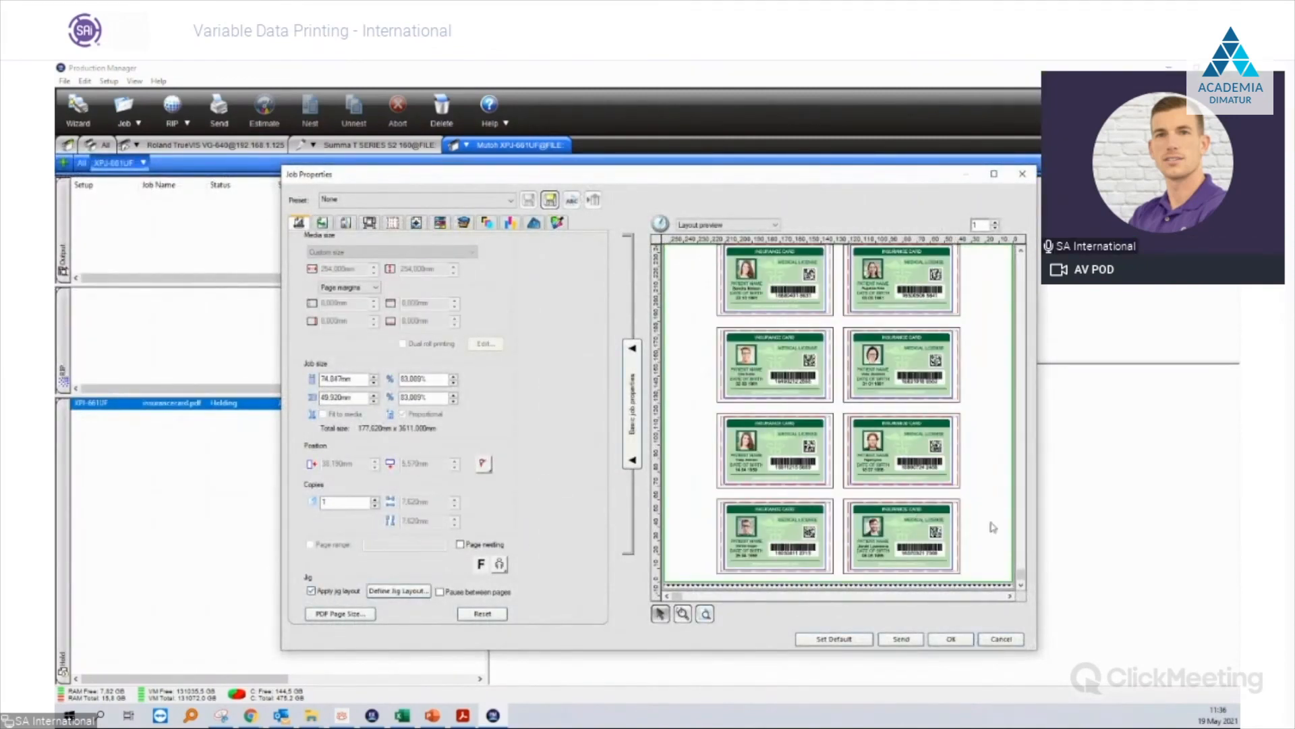
drag(1021, 573, 1031, 343)
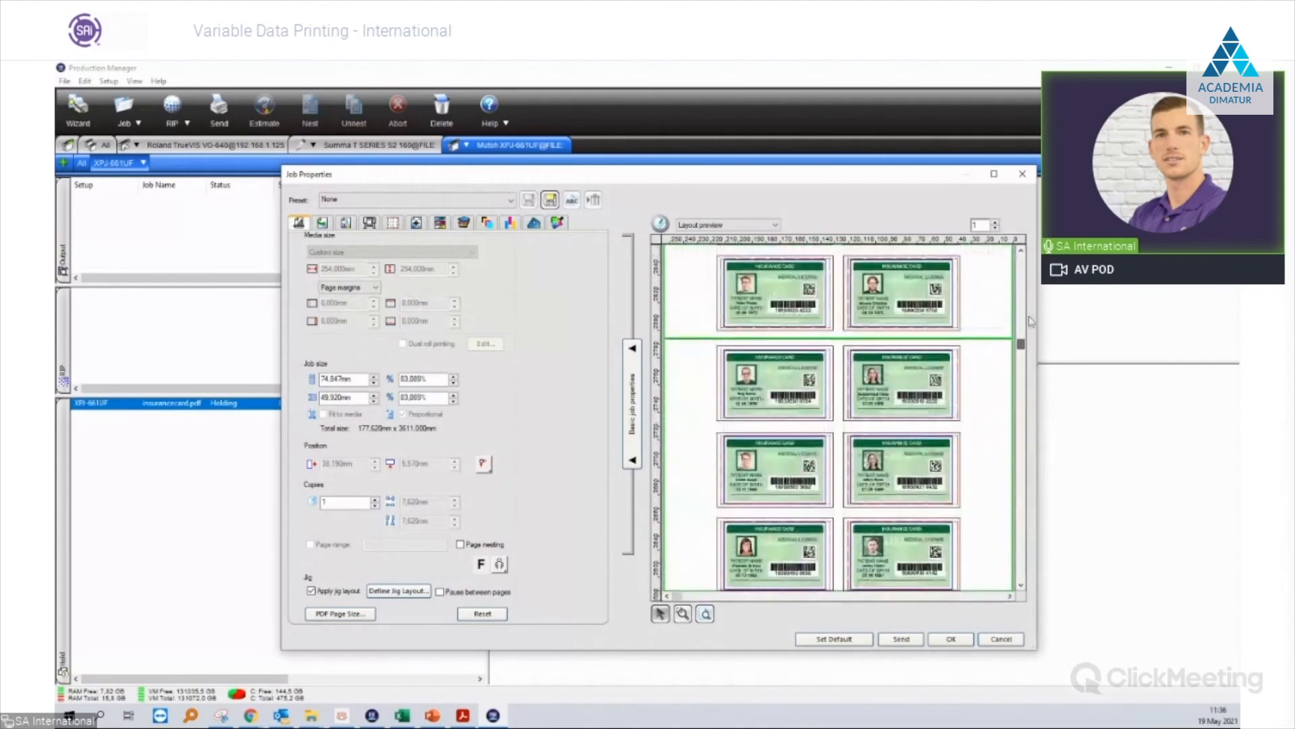
click(1020, 175)
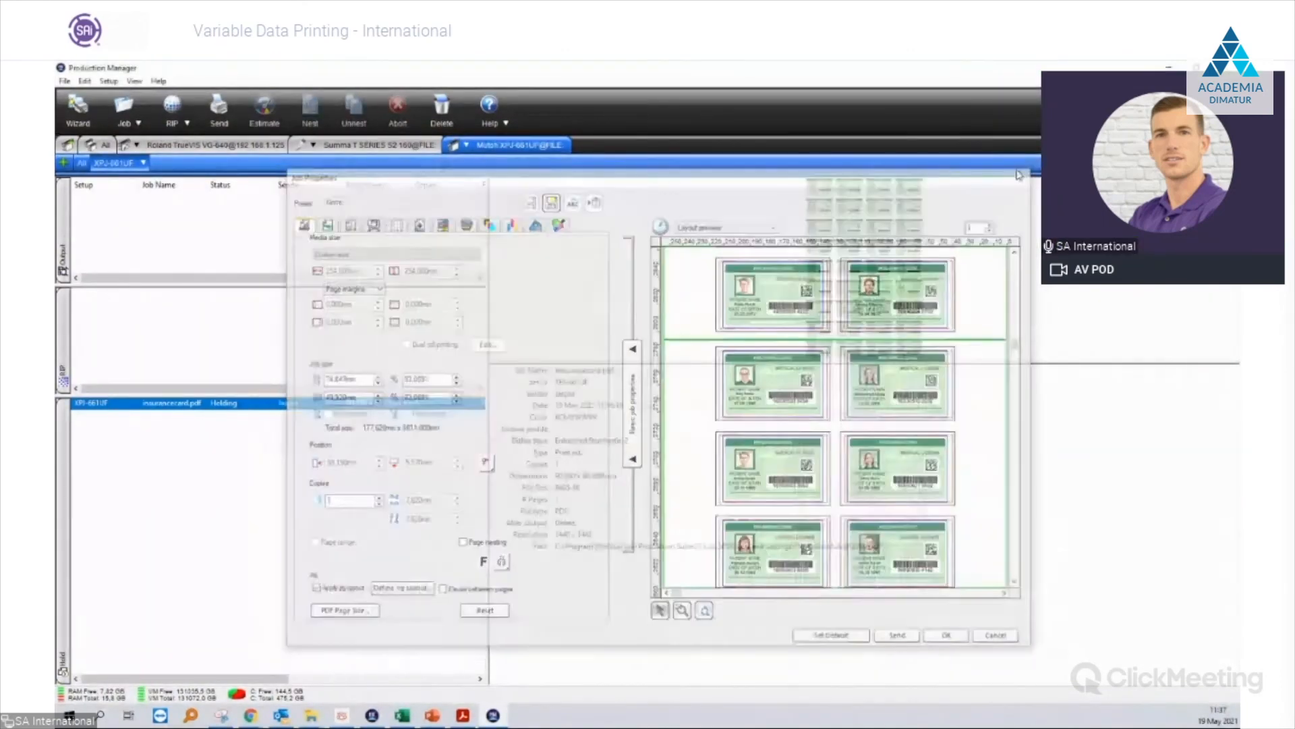
Return to Flexi and show the insurance card design up close.
click(372, 715)
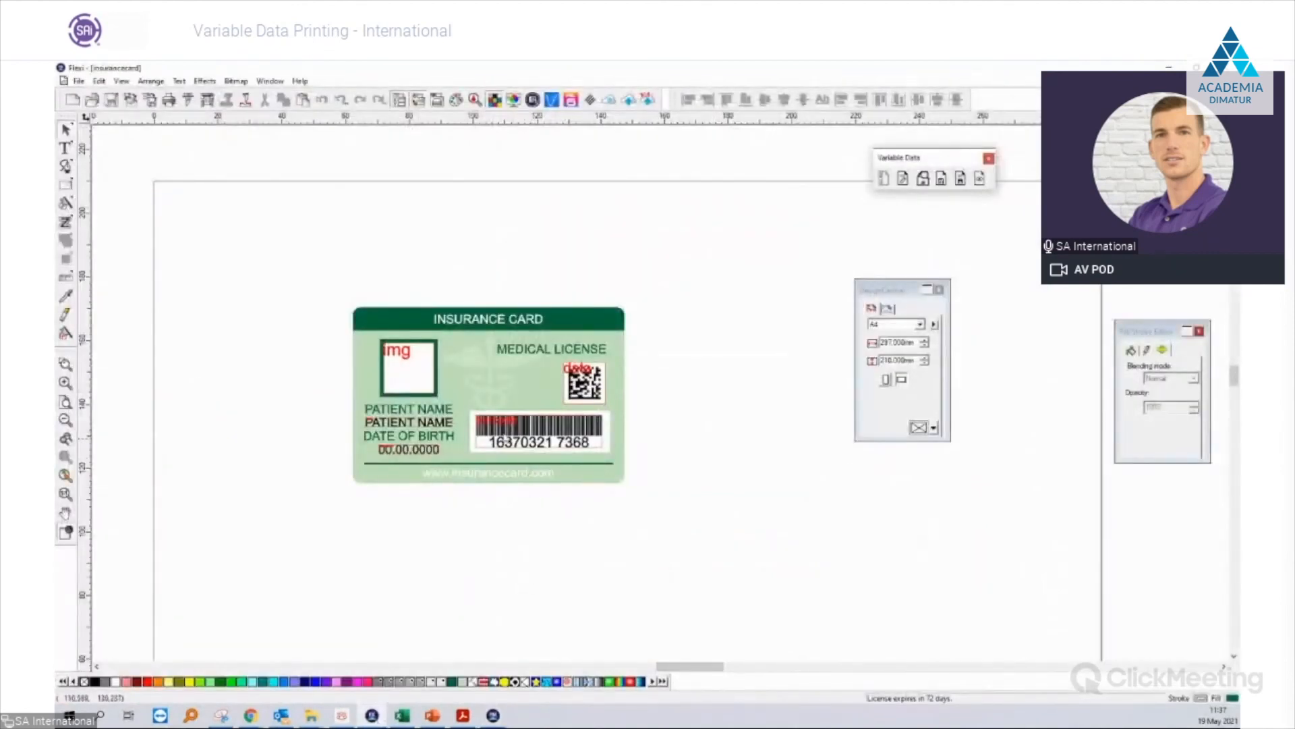
scroll(454, 413, up, 3)
scroll(453, 413, up, 2)
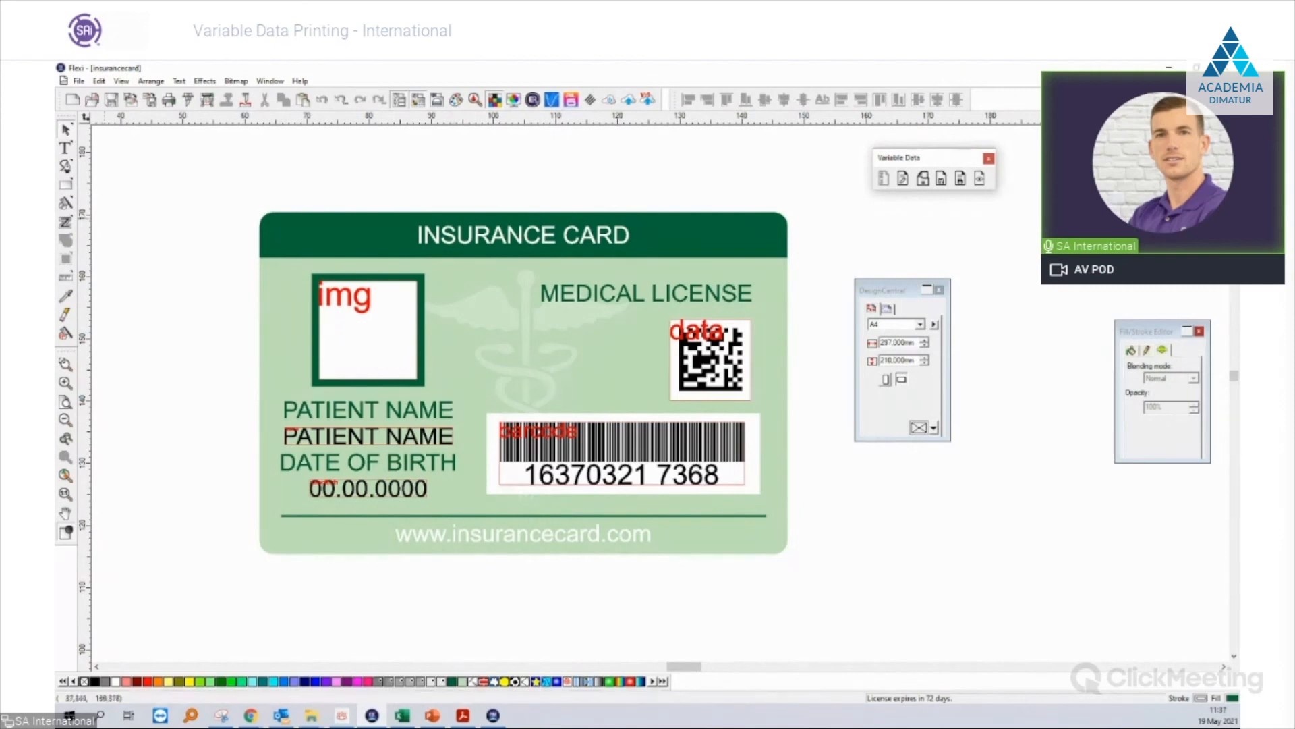
key(alt+Tab)
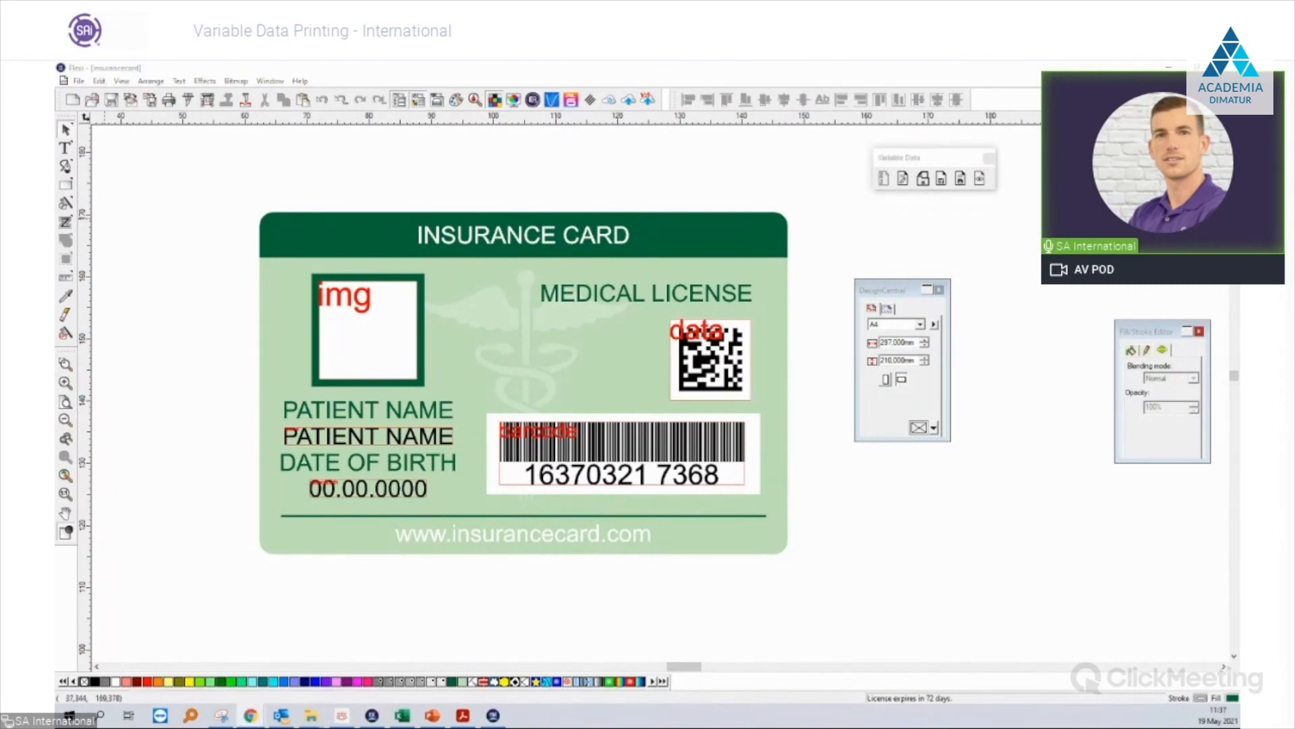